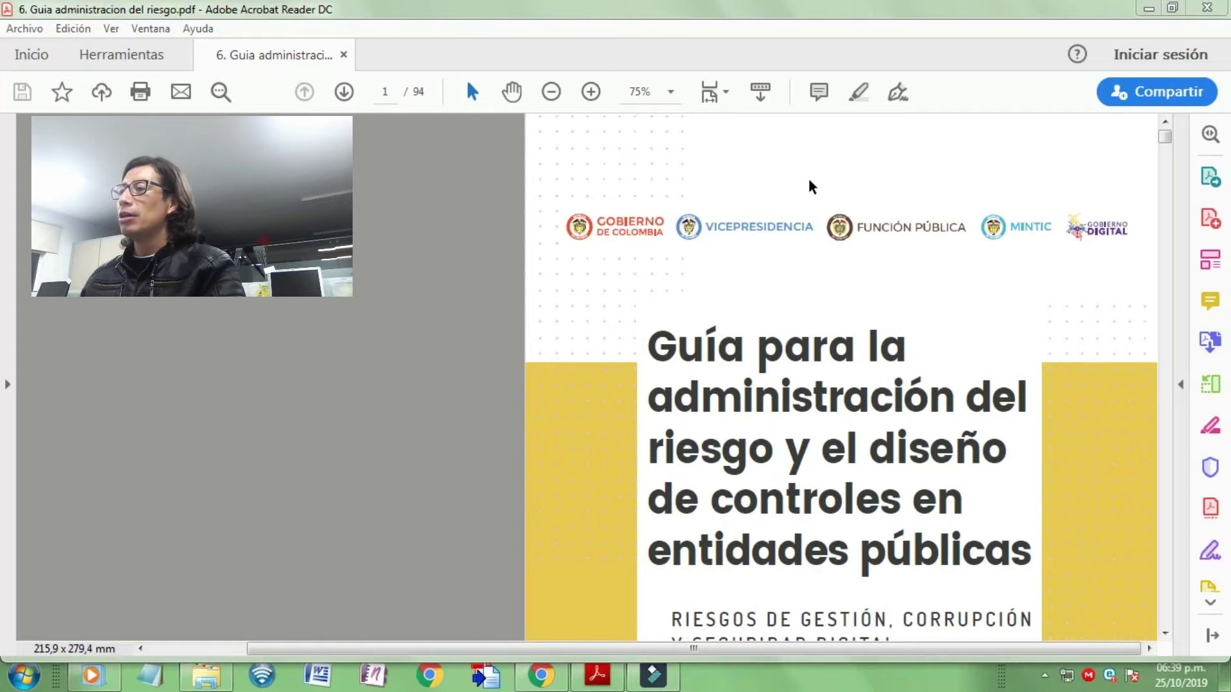
# - Browse the risk guide PDF by scrolling through its pages
pyautogui.rightClick(886, 314)
pyautogui.click(686, 386)
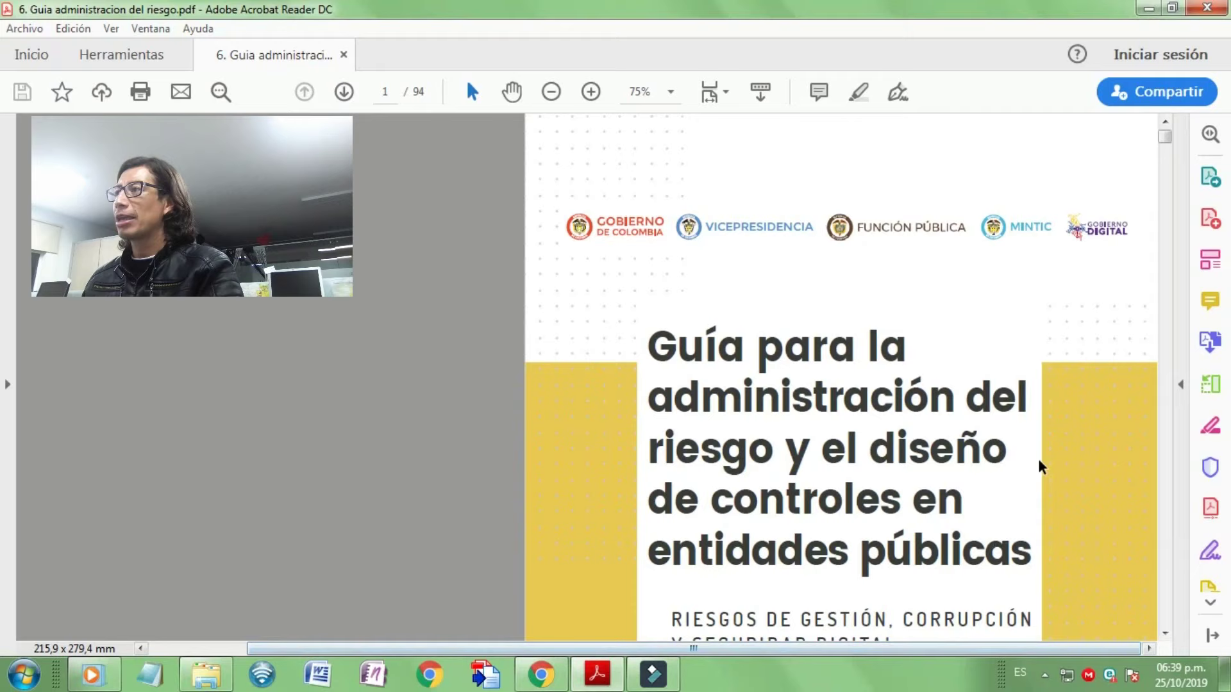
pyautogui.scroll(-1, 1038, 466)
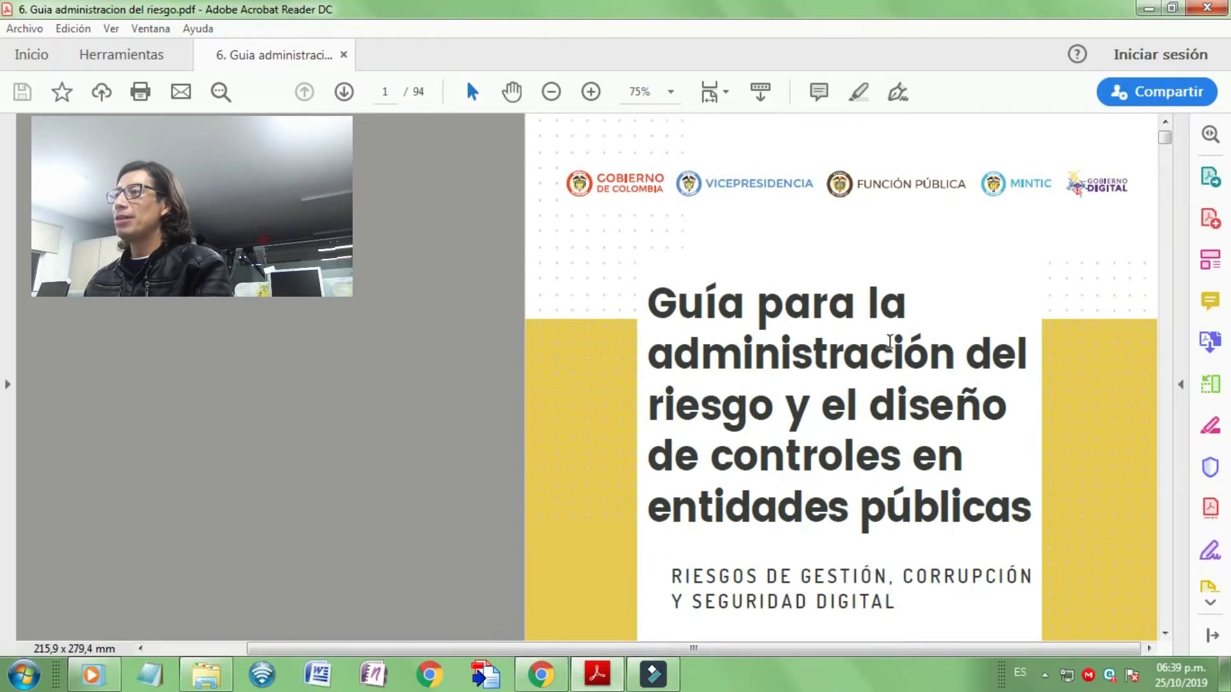
pyautogui.click(673, 353)
pyautogui.scroll(-5, 697, 365)
pyautogui.scroll(5, 697, 366)
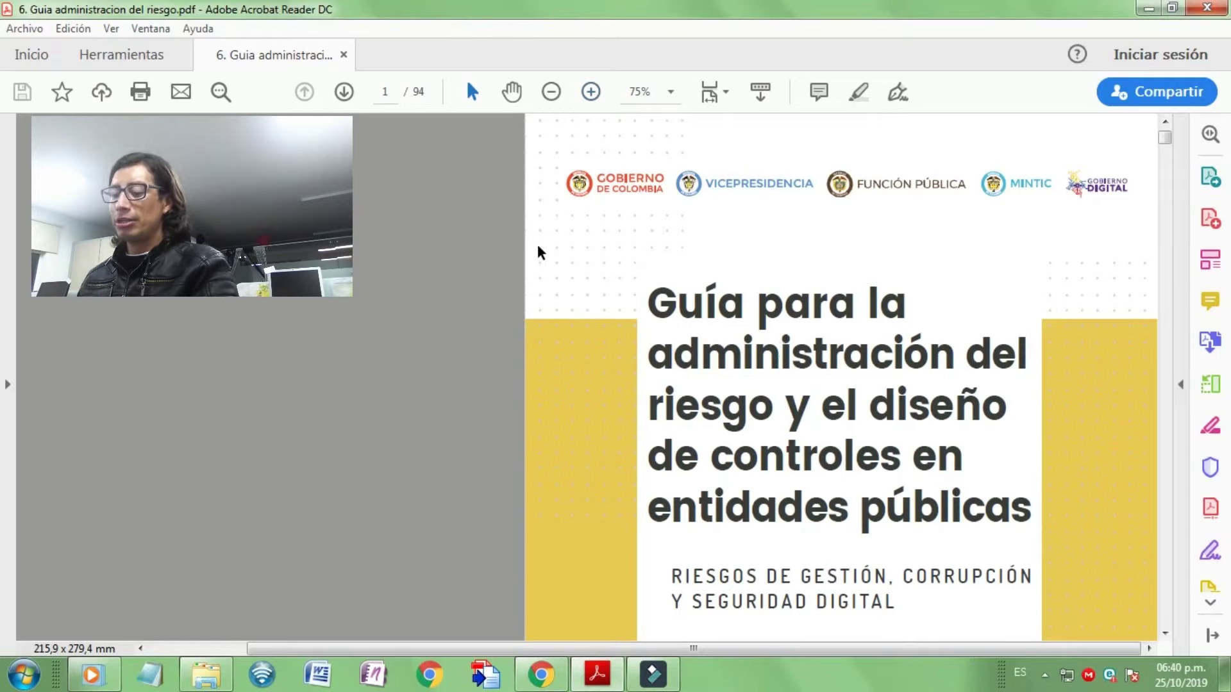
# - Search the guide for 'calor' and scroll page 44 to show the risk table and heat map
pyautogui.hotkey('ctrl', 'f')
pyautogui.press('Return')
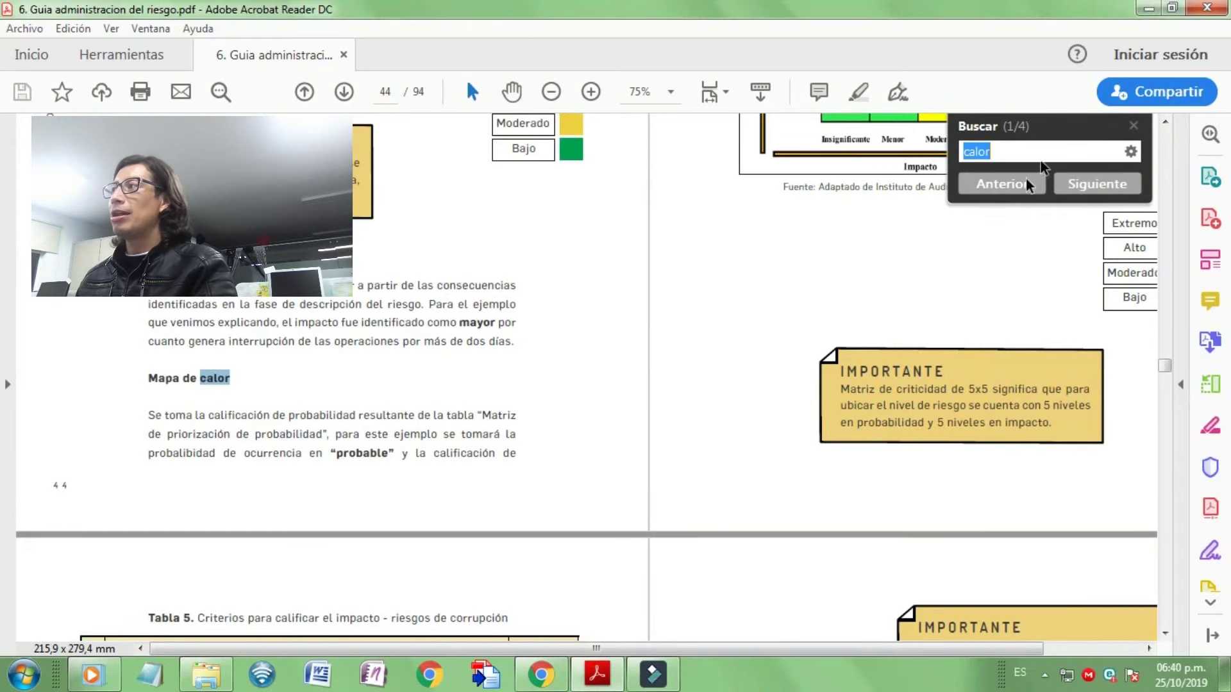
pyautogui.click(1133, 128)
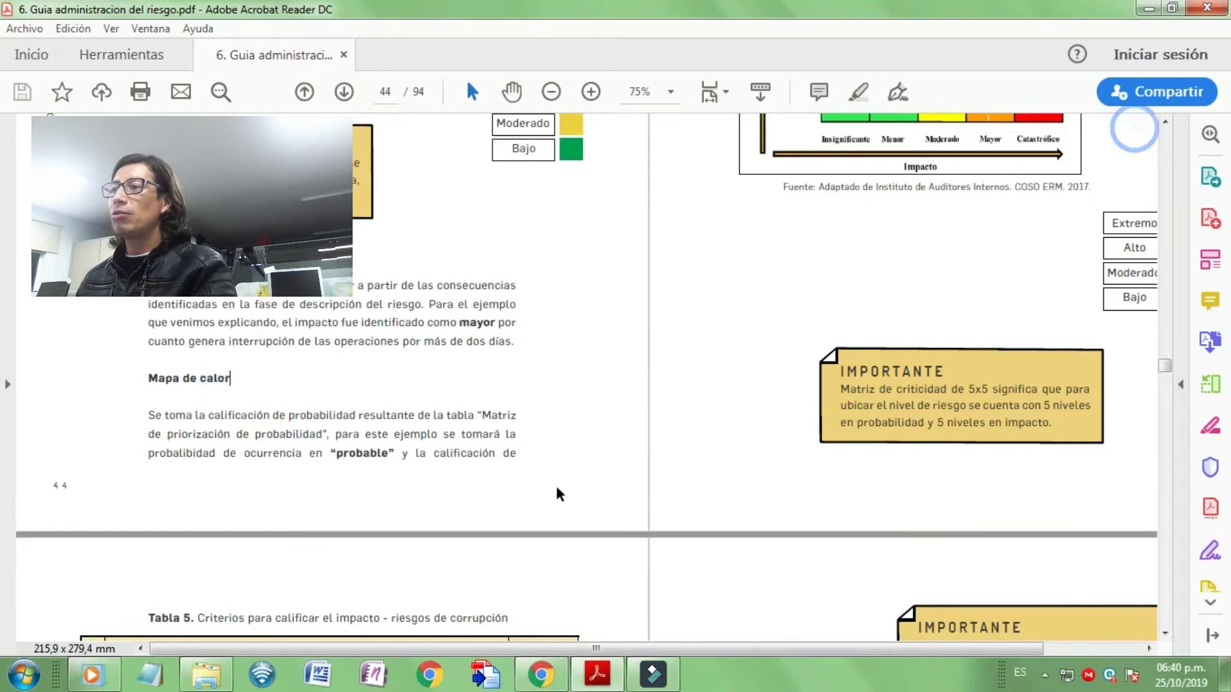
pyautogui.moveTo(603, 640); pyautogui.dragTo(647, 641)
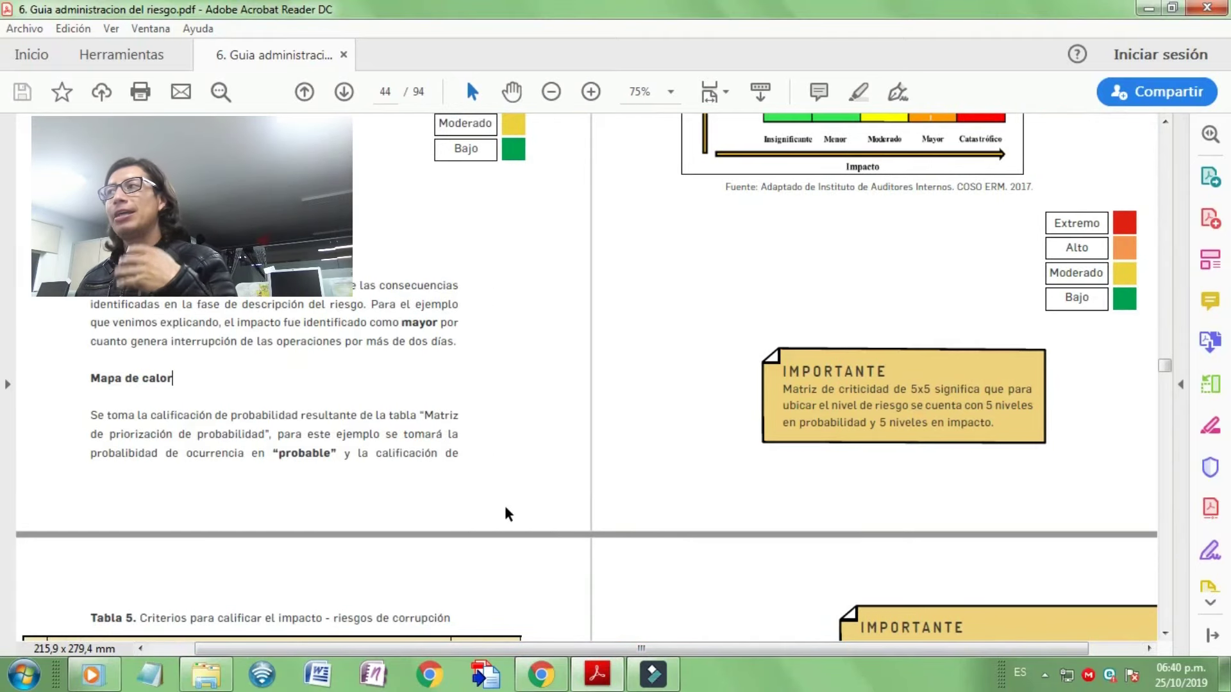
pyautogui.scroll(5, 507, 509)
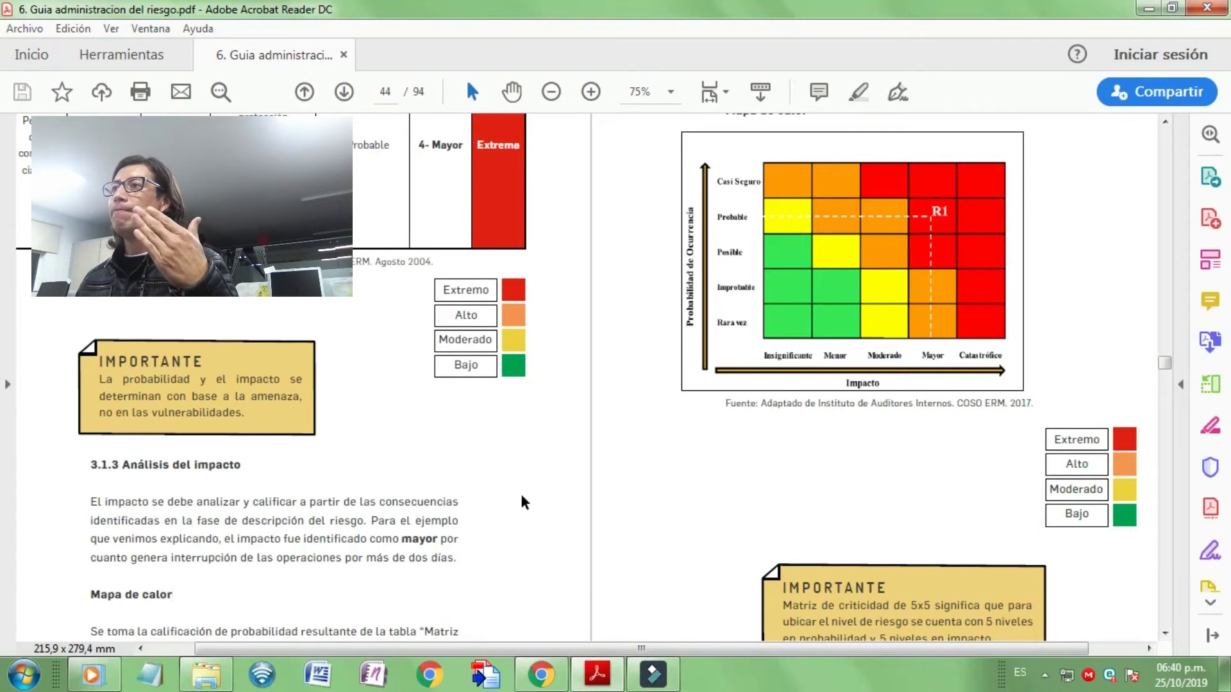
pyautogui.scroll(3, 349, 385)
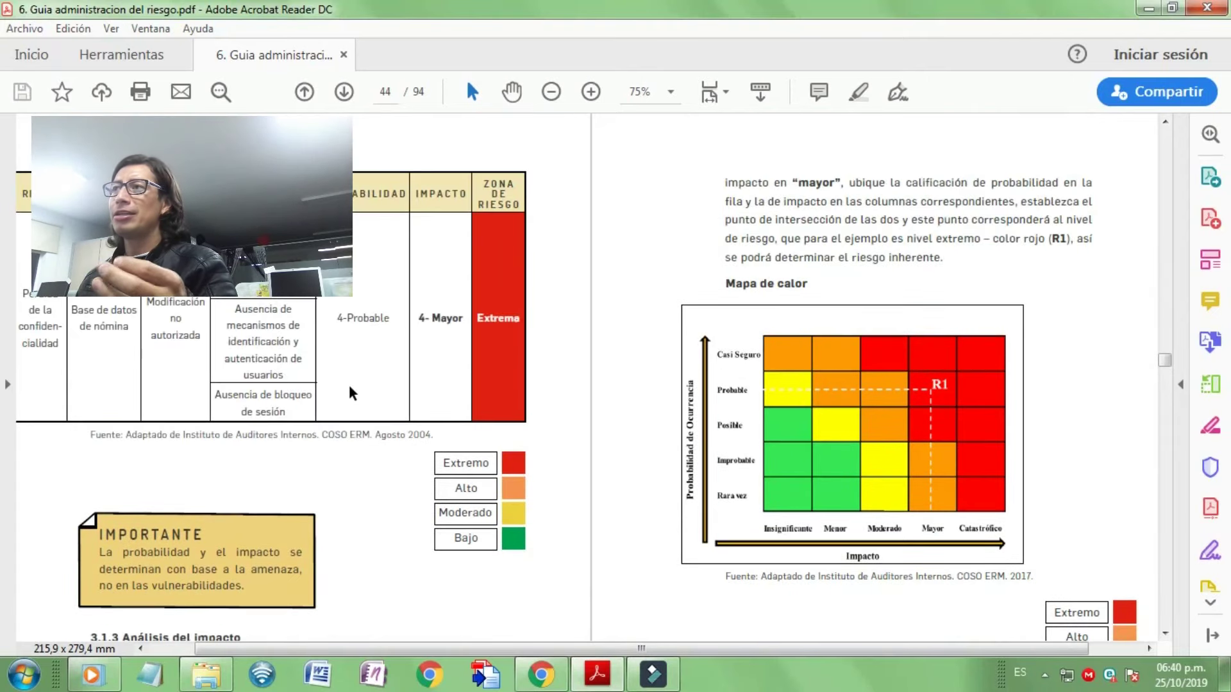
pyautogui.scroll(-2, 348, 385)
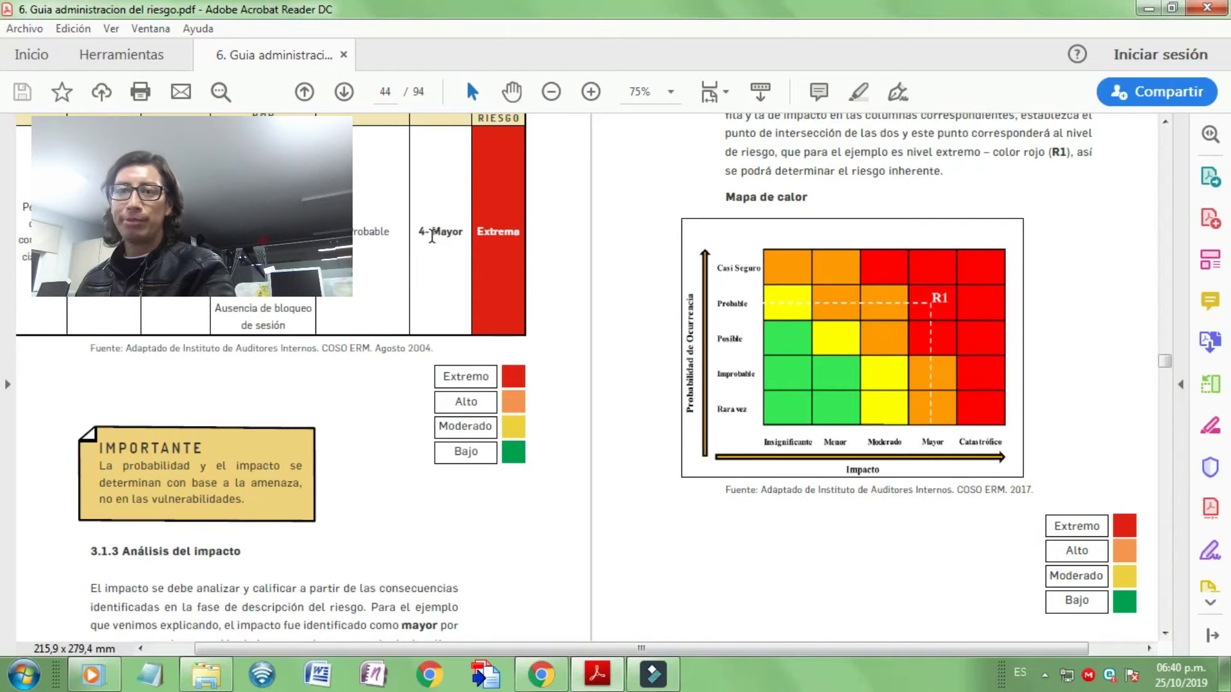
pyautogui.scroll(2, 759, 302)
pyautogui.scroll(1, 759, 301)
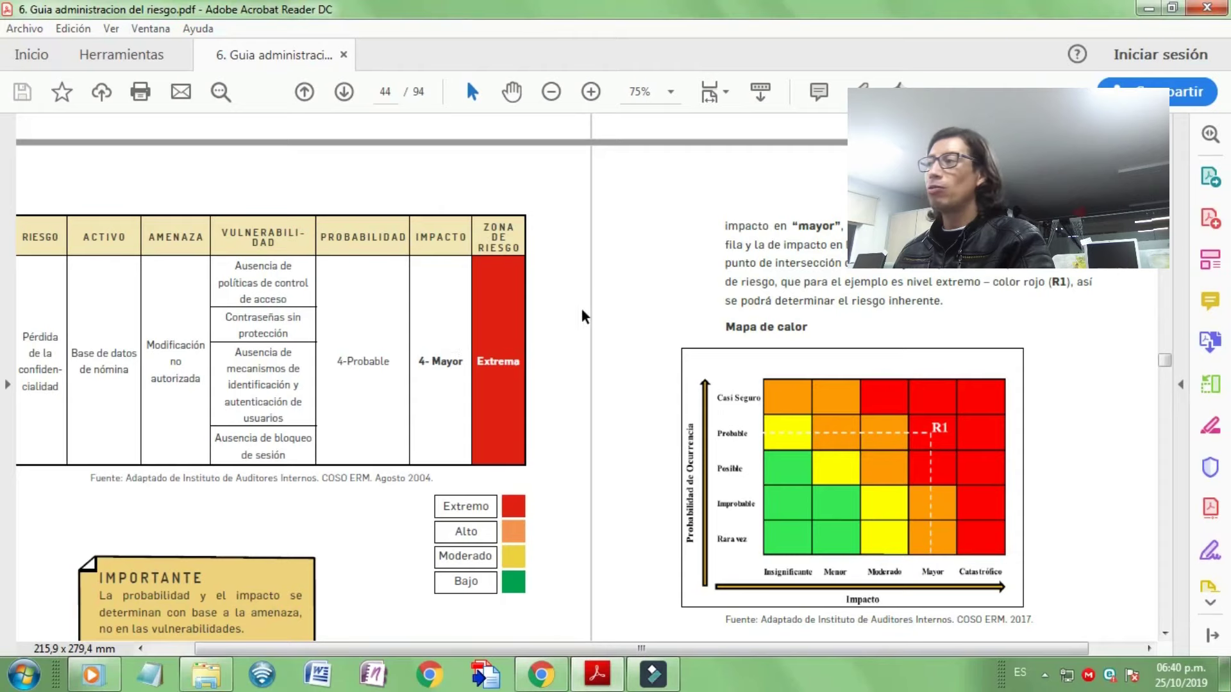
pyautogui.scroll(-3, 758, 285)
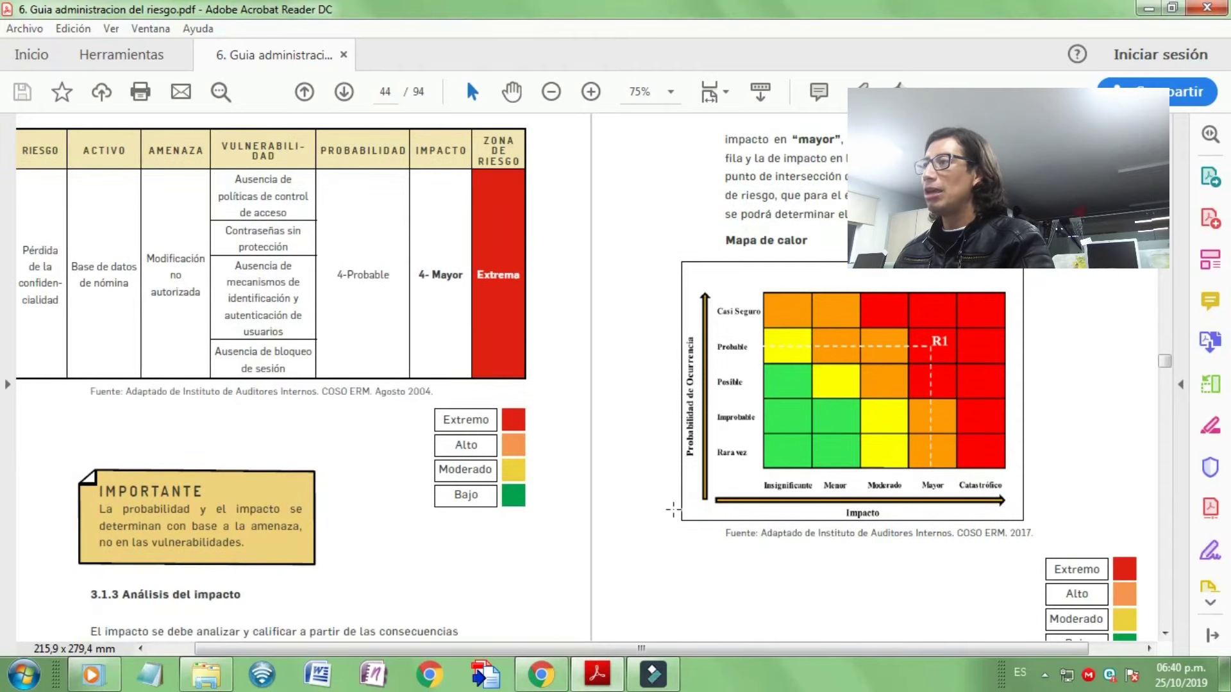
# - Launch Excel and paste the guide's heat-map image into a new workbook
pyautogui.click(25, 661)
pyautogui.click(147, 179)
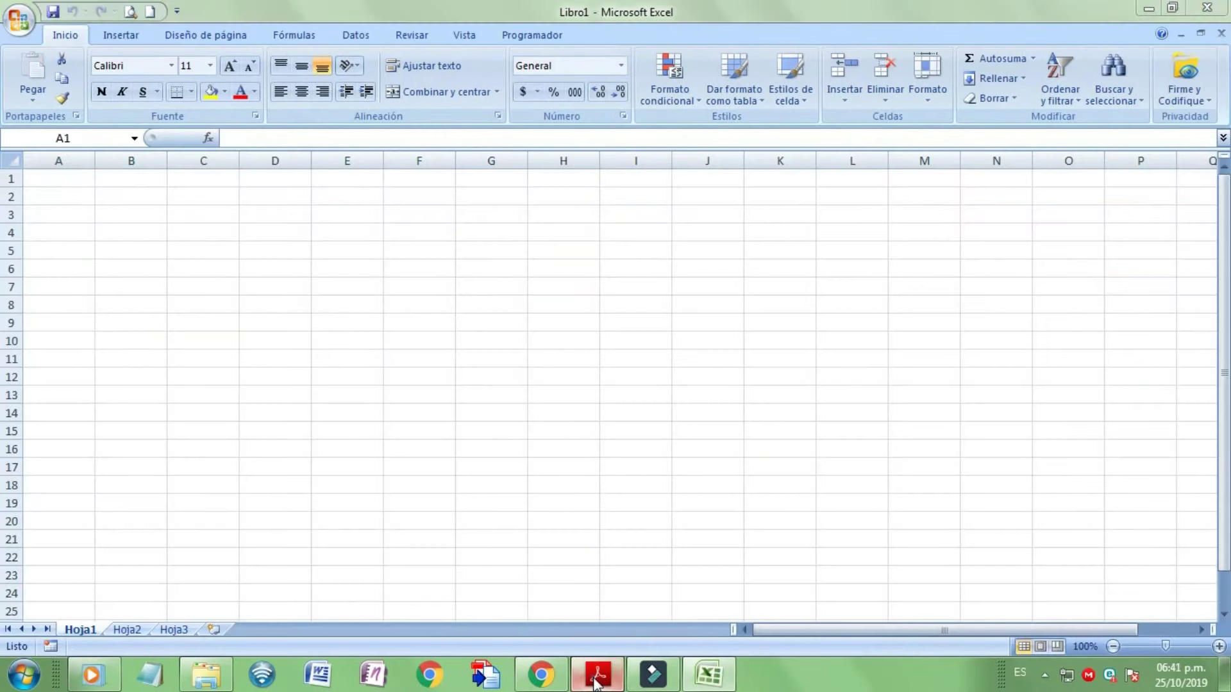
pyautogui.click(596, 675)
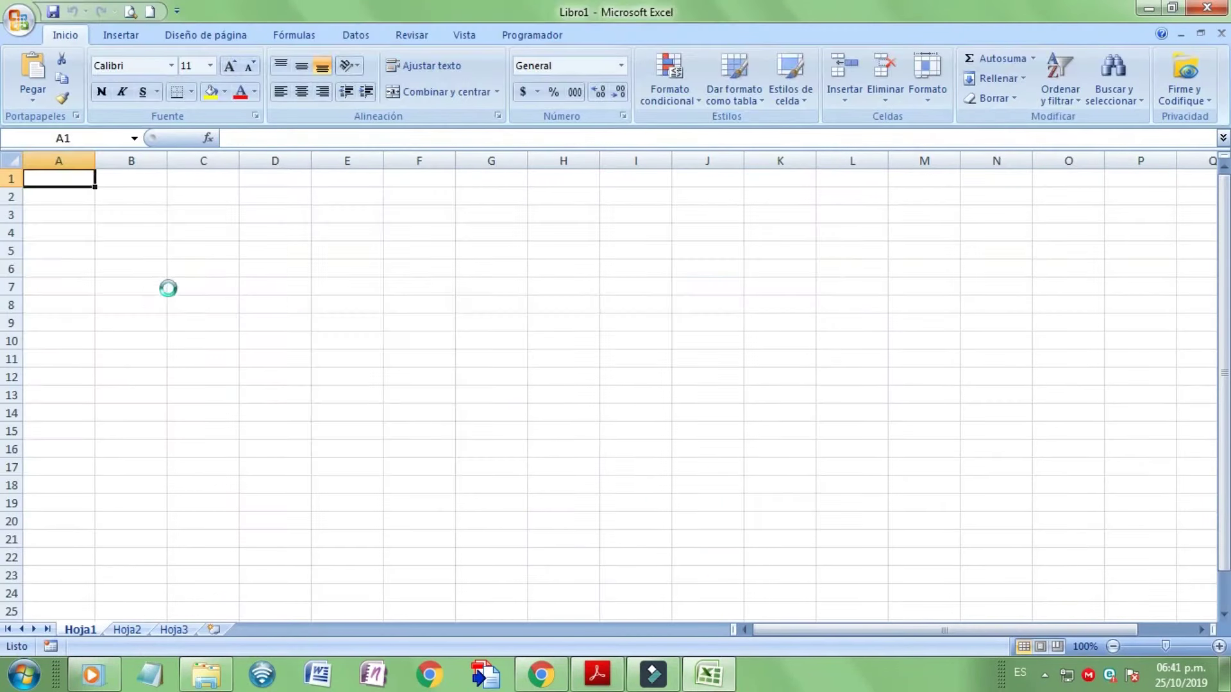
pyautogui.hotkey('ctrl', 'v')
# - Enter probability labels CASI SEGURO, PROBABLE and POSIBLE down column C from C4
pyautogui.click(118, 254)
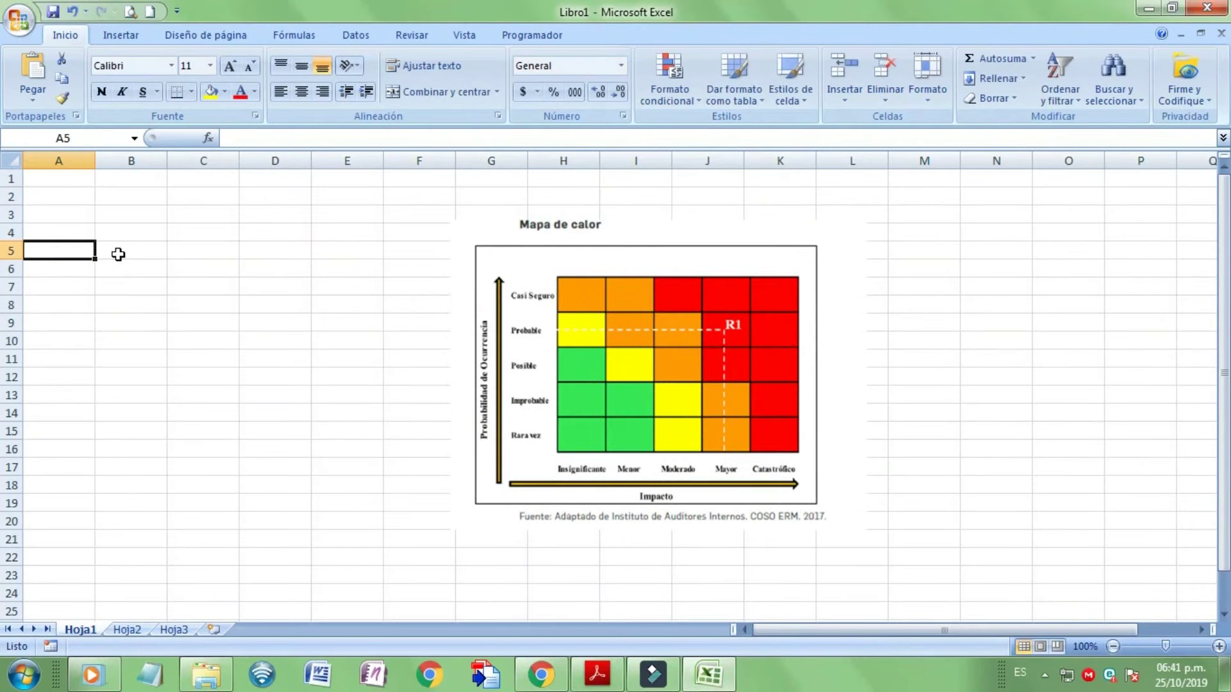
pyautogui.write('CASI SEGURO')
pyautogui.press('Return')
pyautogui.write('PROBABLE')
pyautogui.press('Return')
pyautogui.write('POSIBLE')
pyautogui.press('Return')
# - Add IMPROBABLE and type impact labels INSIGNIFICANT, MENOR, MODERADO and MAYOR across row 9
pyautogui.write('IMPROBA')
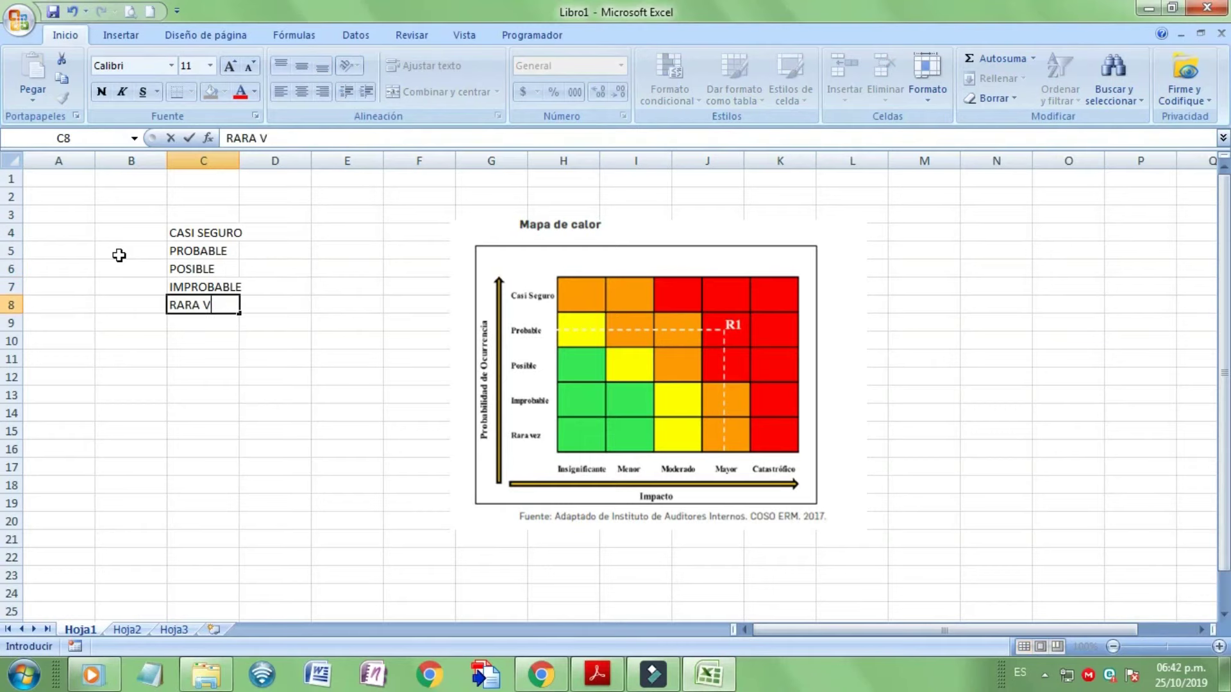
pyautogui.write('INSIGNIFICANT')
pyautogui.press('Tab')
pyautogui.write('MENOR')
pyautogui.press('Tab')
pyautogui.write('MODERADOMAU')
pyautogui.press('BackSpace')
pyautogui.write('YOR')
pyautogui.press('Tab')
# - Add the CATASTROFICO label, fit column H and put all borders on grid D4:H8
pyautogui.write('CATASTROFICO')
pyautogui.moveTo(475, 346); pyautogui.dragTo(736, 346)
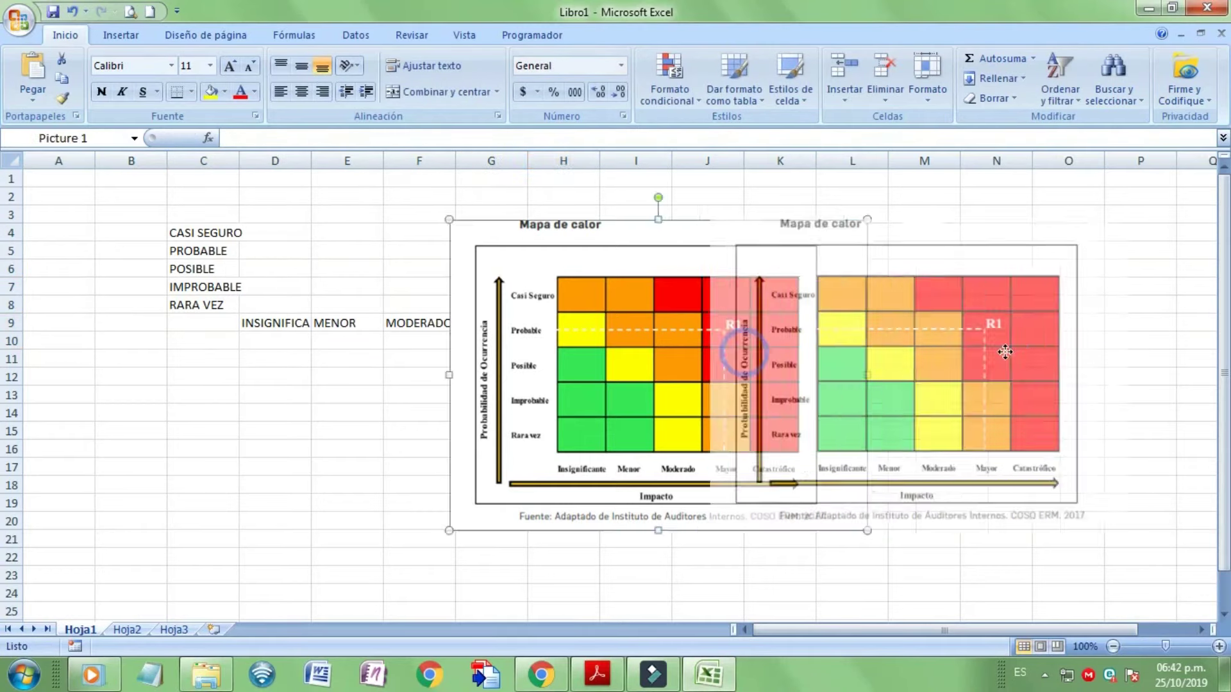
pyautogui.click(572, 324)
pyautogui.doubleClick(600, 161)
pyautogui.moveTo(282, 233); pyautogui.dragTo(549, 300)
pyautogui.click(190, 92)
pyautogui.click(218, 236)
# - Enlarge rows 4–8 and columns C–H, and bold the probability and impact labels
pyautogui.moveTo(13, 233); pyautogui.dragTo(23, 306)
pyautogui.moveTo(275, 160); pyautogui.dragTo(577, 160)
pyautogui.moveTo(322, 160); pyautogui.dragTo(346, 160)
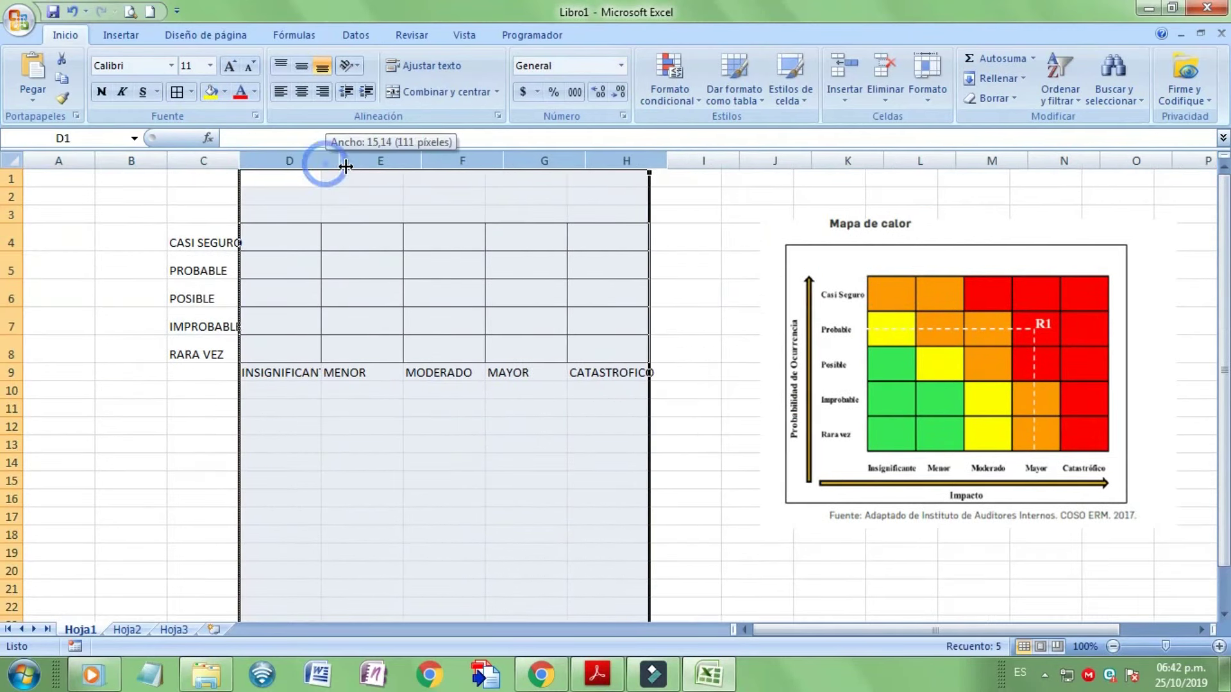
pyautogui.moveTo(1002, 366); pyautogui.dragTo(972, 427)
pyautogui.moveTo(239, 161); pyautogui.dragTo(270, 160)
pyautogui.moveTo(261, 239); pyautogui.dragTo(218, 355)
pyautogui.hotkey('ctrl', 'n')
pyautogui.moveTo(318, 373); pyautogui.dragTo(769, 378)
pyautogui.hotkey('ctrl', 'n')
pyautogui.click(538, 389)
# - Fill the low-risk cells green and the moderate-risk cells yellow
pyautogui.moveTo(339, 291); pyautogui.dragTo(323, 352)
pyautogui.click(224, 91)
pyautogui.click(286, 226)
pyautogui.click(327, 265)
pyautogui.moveTo(514, 321); pyautogui.dragTo(539, 350)
pyautogui.click(224, 92)
pyautogui.click(255, 227)
# - Fill high-risk cells orange and extreme-risk cells red, then place the heat-map picture beside the grid
pyautogui.moveTo(324, 237); pyautogui.dragTo(539, 265)
pyautogui.keyDown('ctrl'); pyautogui.click(539, 293); pyautogui.keyUp('ctrl')
pyautogui.keyDown('ctrl'); pyautogui.moveTo(645, 320); pyautogui.dragTo(645, 349); pyautogui.keyUp('ctrl')
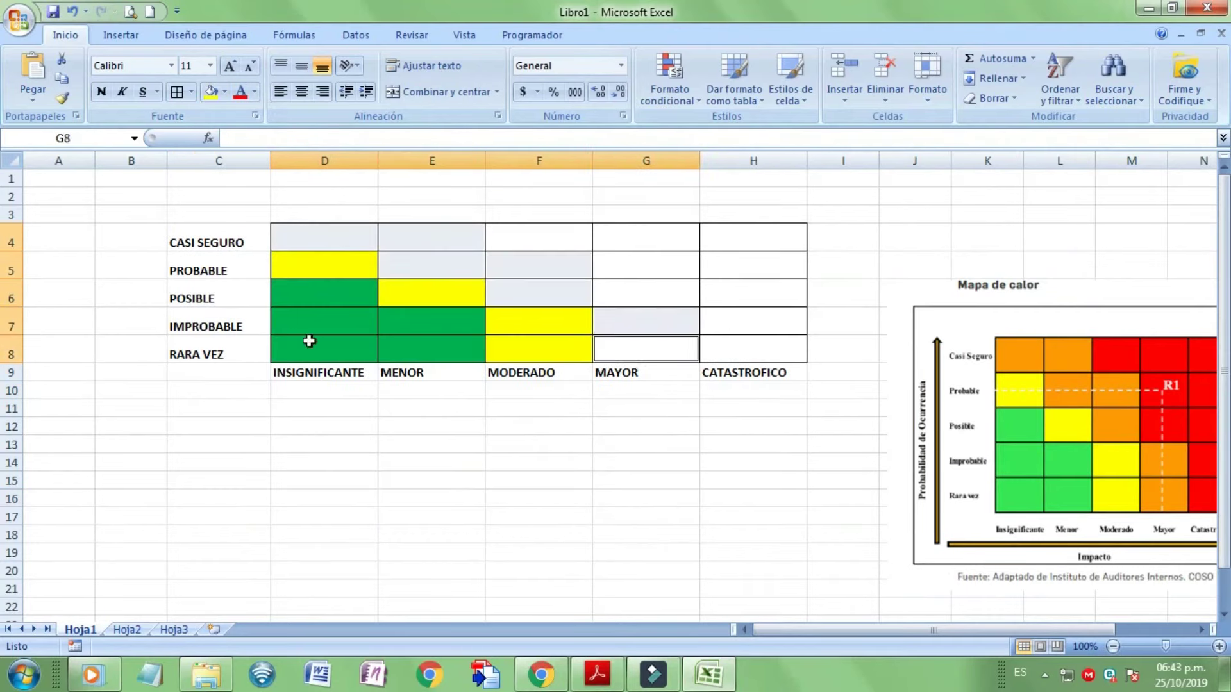
pyautogui.click(224, 91)
pyautogui.click(241, 226)
pyautogui.moveTo(539, 237); pyautogui.dragTo(753, 237)
pyautogui.keyDown('ctrl'); pyautogui.moveTo(645, 265); pyautogui.dragTo(645, 293); pyautogui.keyUp('ctrl')
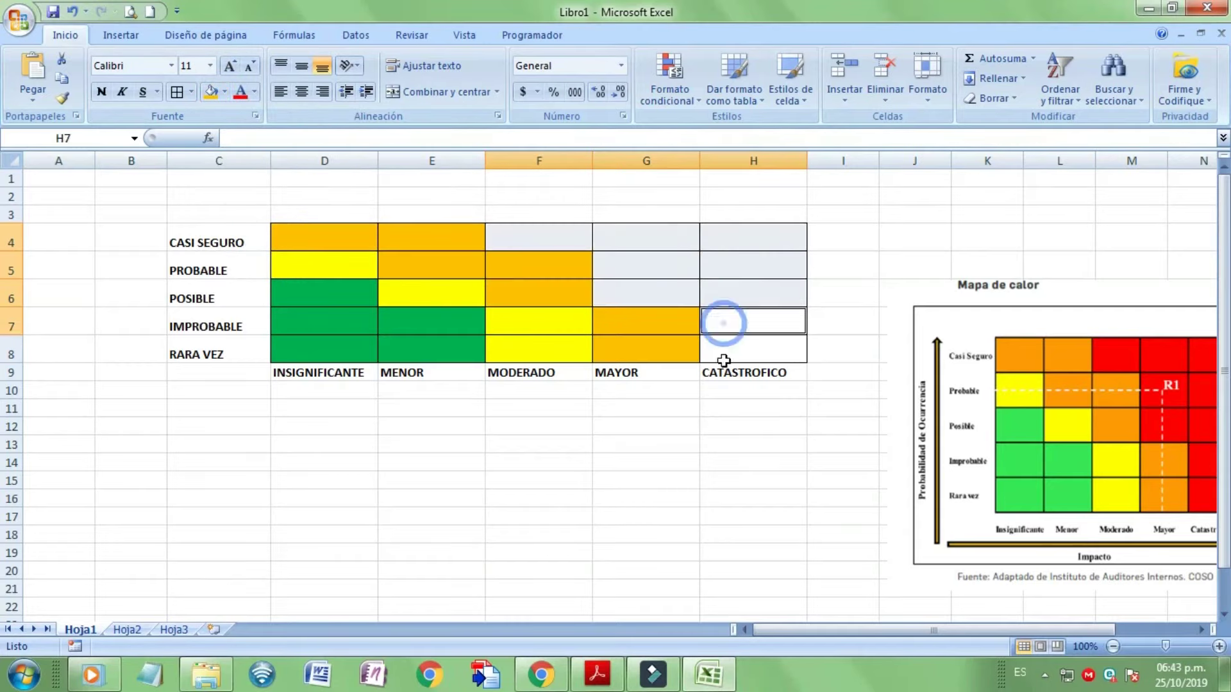
pyautogui.keyDown('ctrl'); pyautogui.moveTo(753, 265); pyautogui.dragTo(753, 349); pyautogui.keyUp('ctrl')
pyautogui.click(224, 92)
pyautogui.click(224, 226)
pyautogui.click(472, 423)
pyautogui.moveTo(1022, 512)
pyautogui.mouseDown()
pyautogui.moveTo(983, 387)
pyautogui.moveTo(969, 393)
pyautogui.mouseUp()
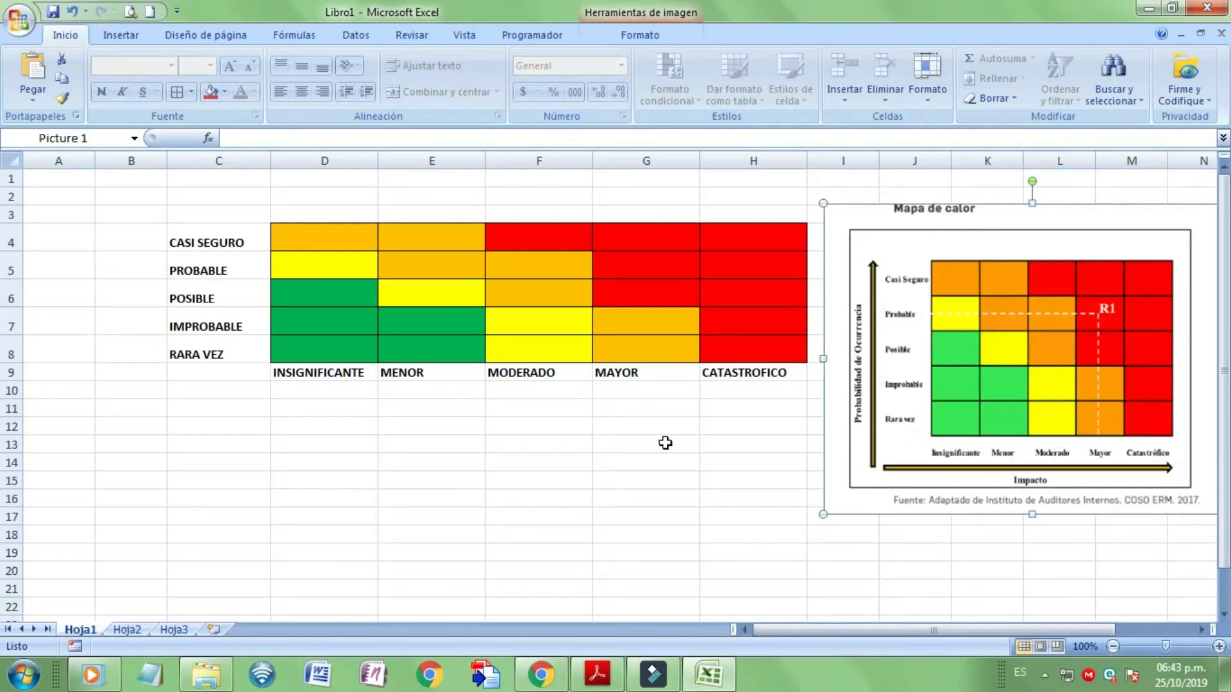
# - Draw arrow-line shapes: one vertical in column B, one horizontal below row 9
pyautogui.click(120, 34)
pyautogui.click(230, 77)
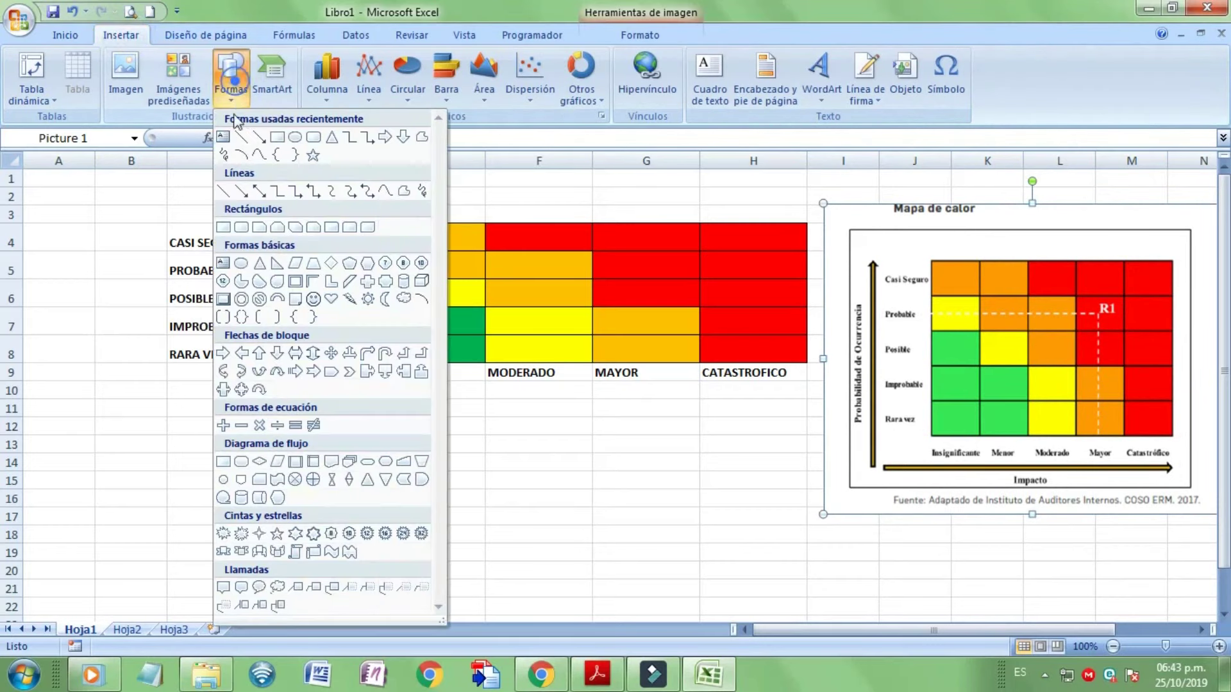
pyautogui.click(259, 191)
pyautogui.moveTo(120, 368); pyautogui.dragTo(122, 209)
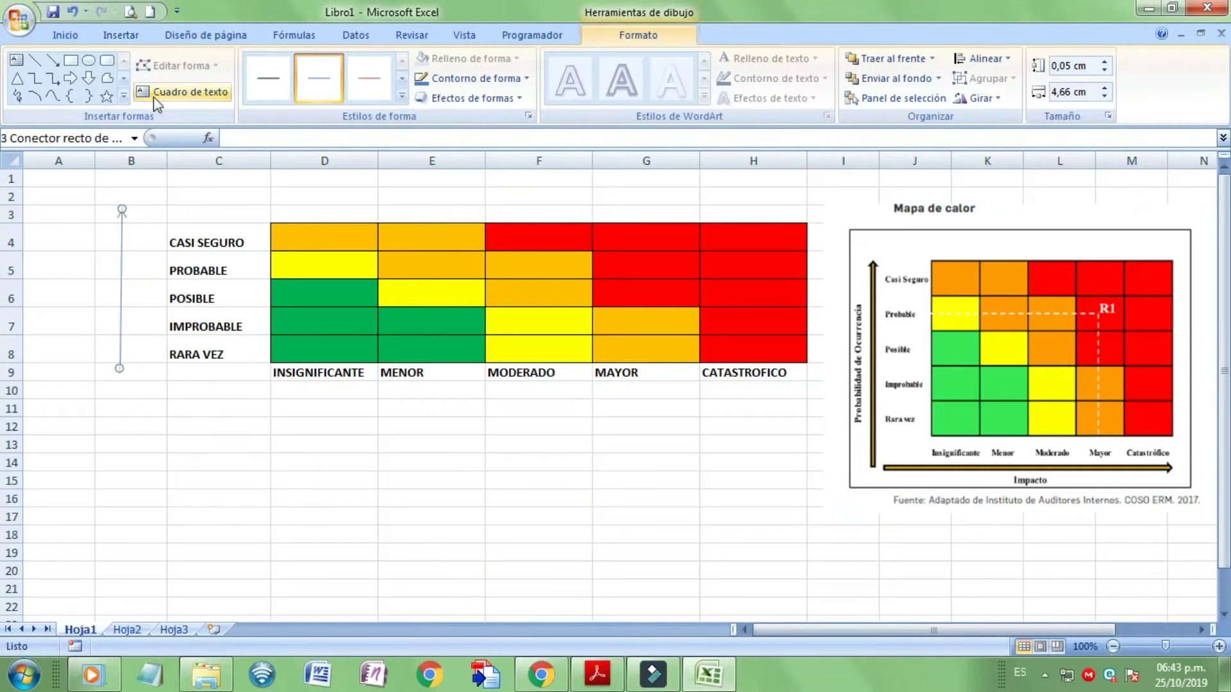
pyautogui.click(52, 60)
pyautogui.moveTo(246, 400); pyautogui.dragTo(787, 402)
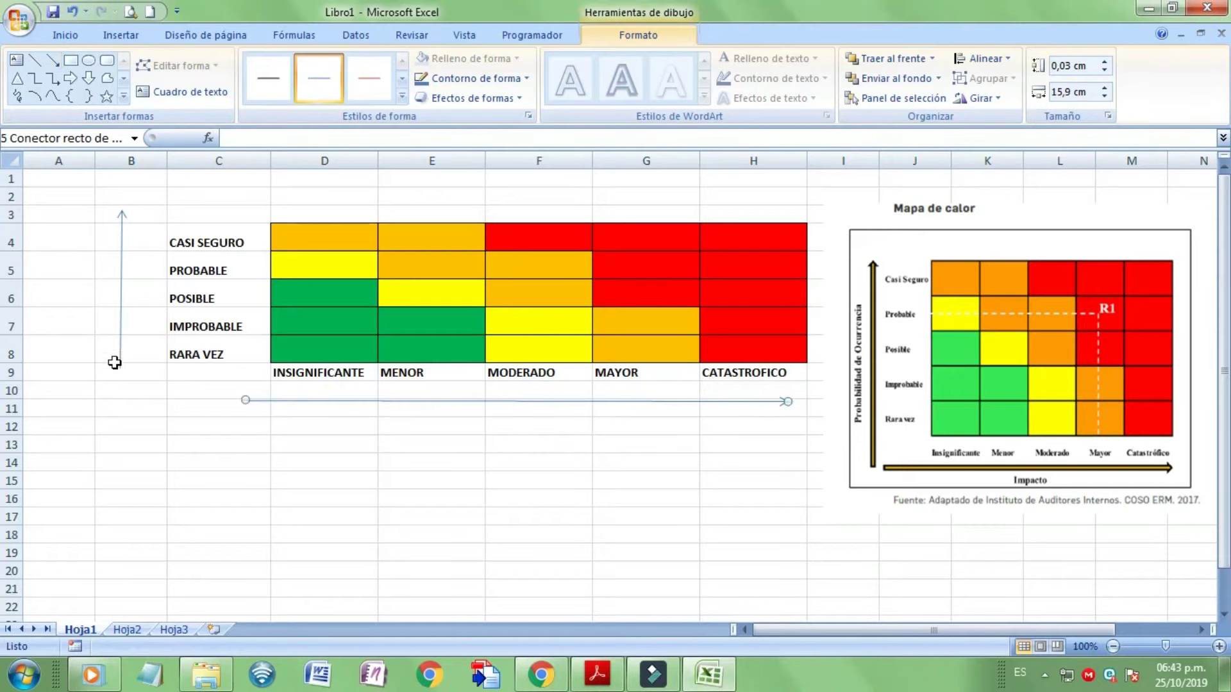
pyautogui.click(207, 265)
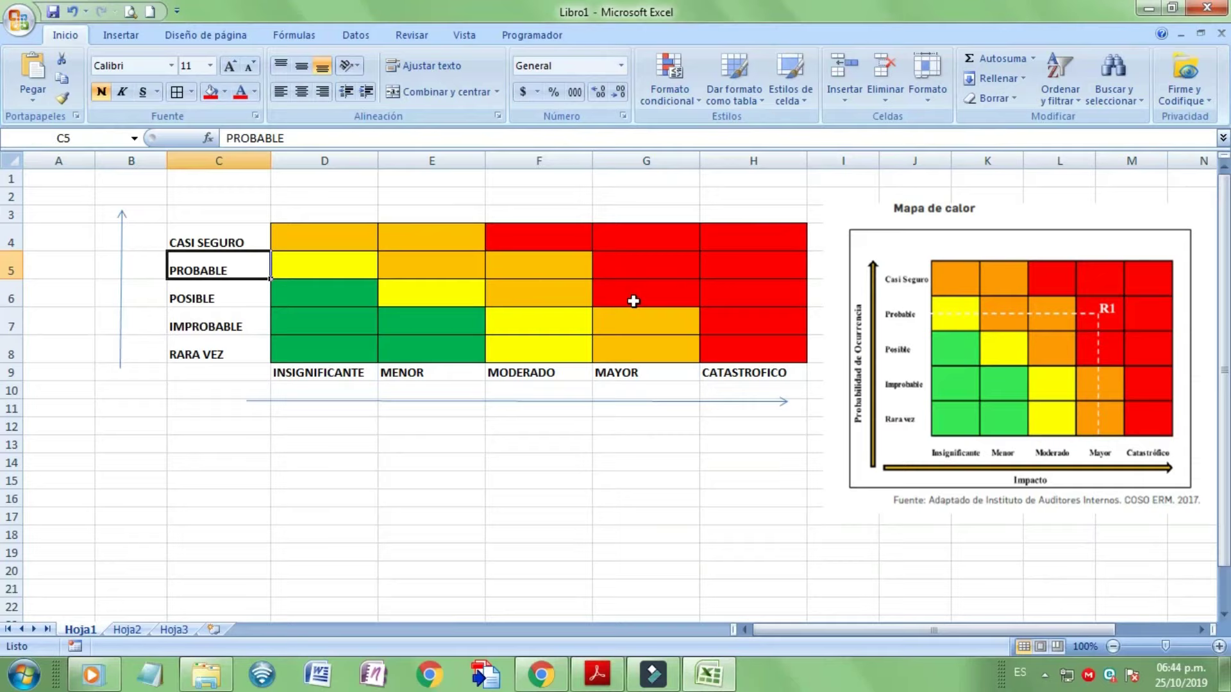
pyautogui.click(639, 269)
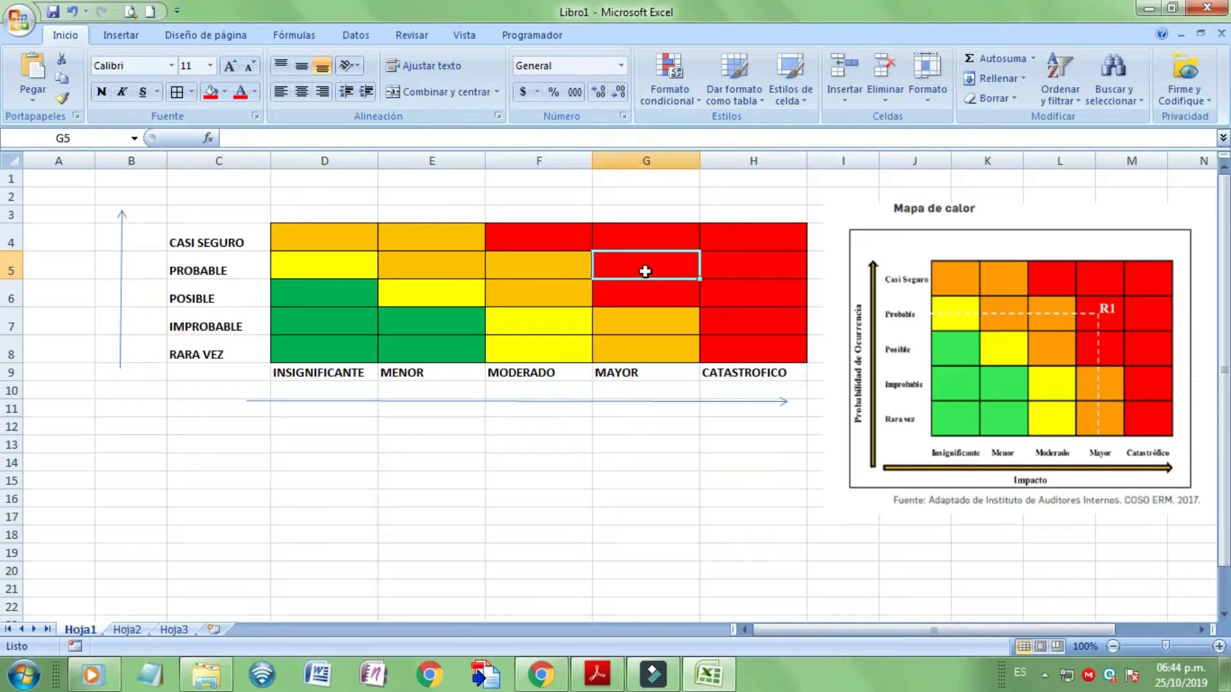
pyautogui.click(254, 458)
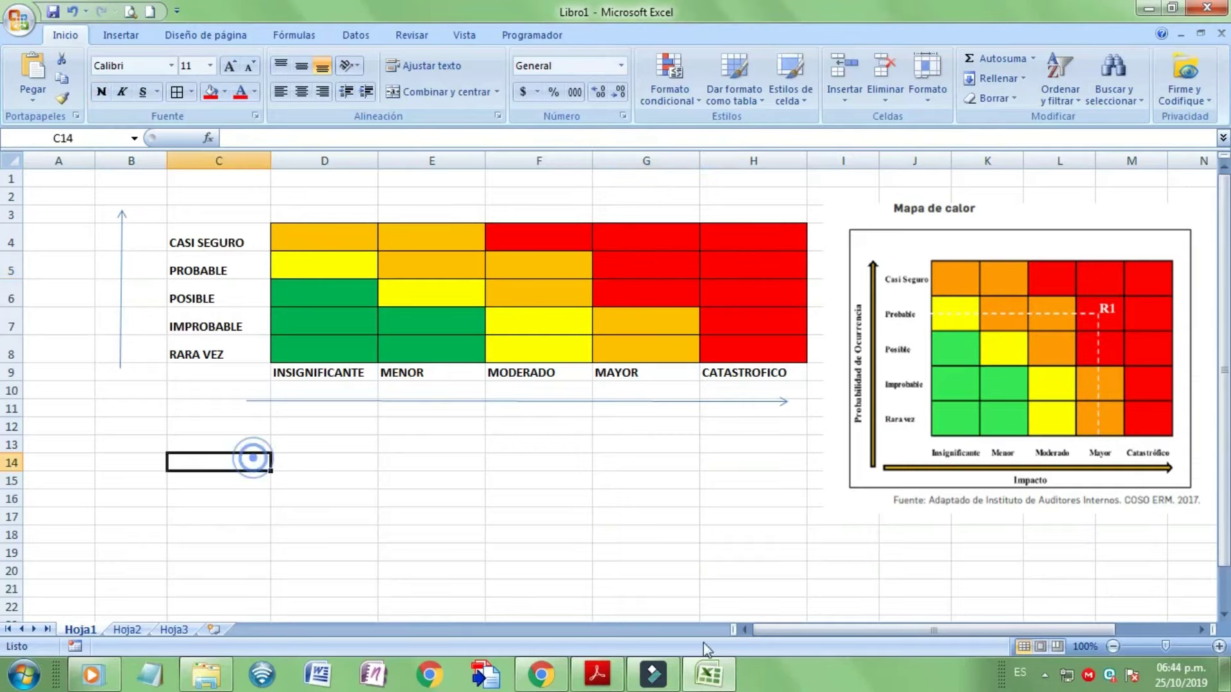
# - Switch between Excel and the risk guide, ending on the guide's page 44 heat map
pyautogui.click(597, 673)
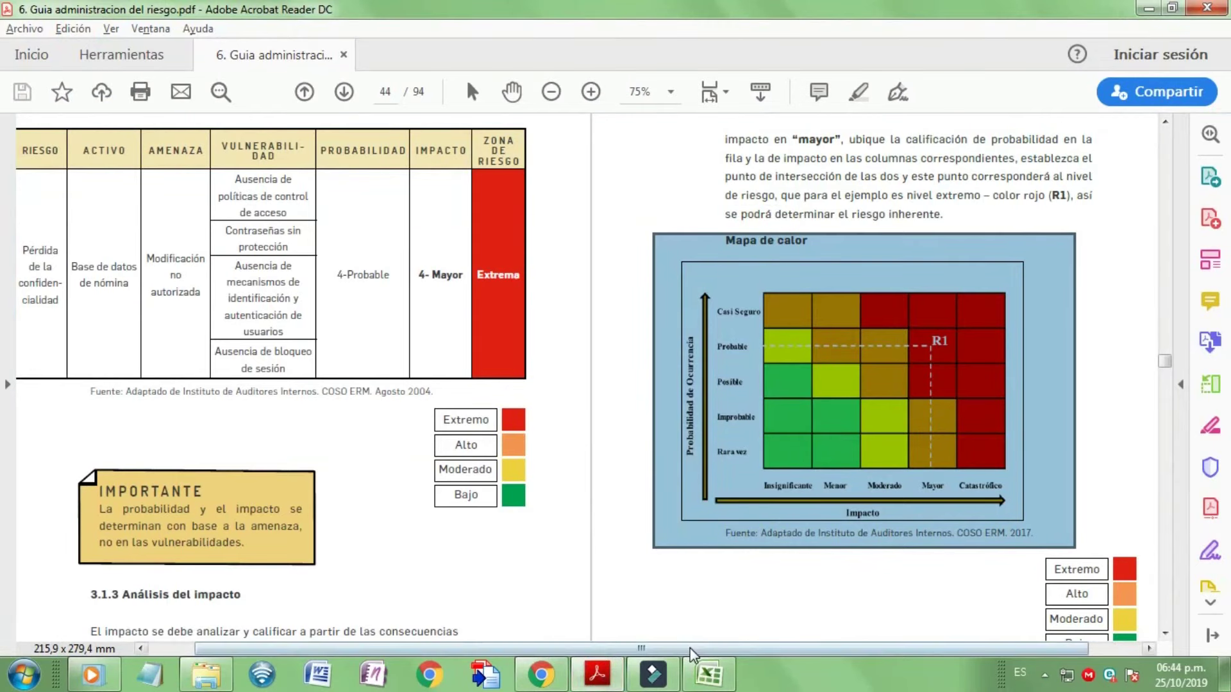
pyautogui.hscroll(-2, 689, 655)
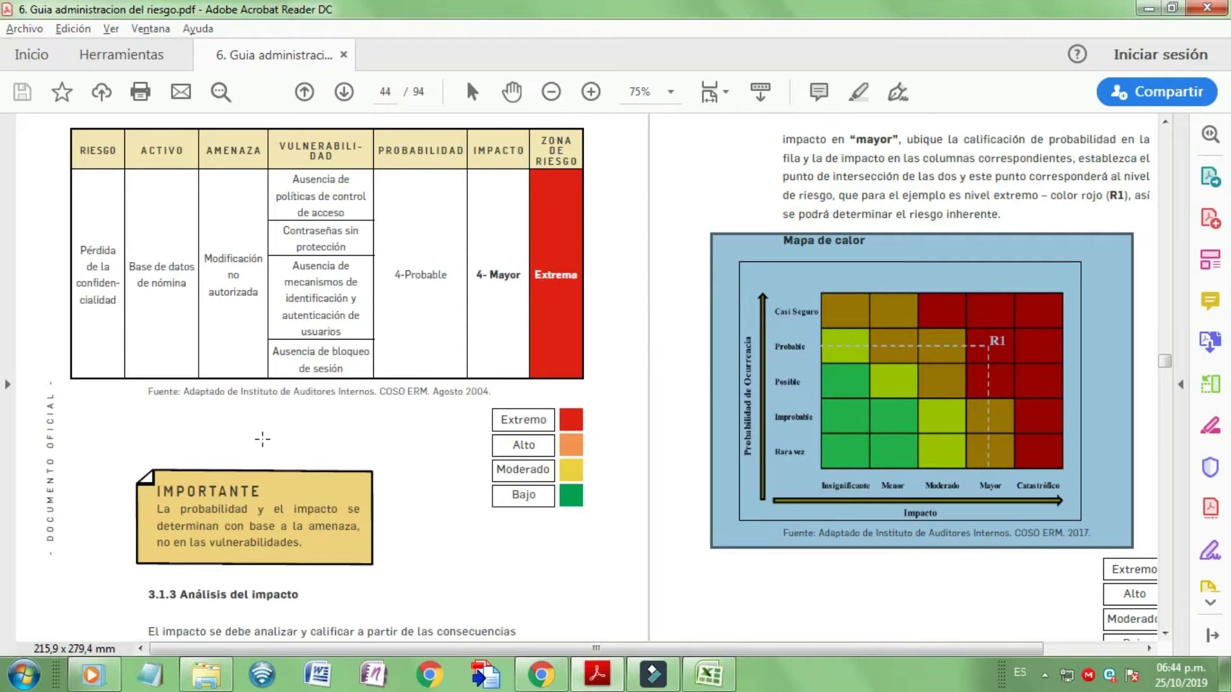
pyautogui.click(1146, 8)
pyautogui.click(214, 499)
pyautogui.click(183, 467)
pyautogui.hotkey('alt', 'Tab')
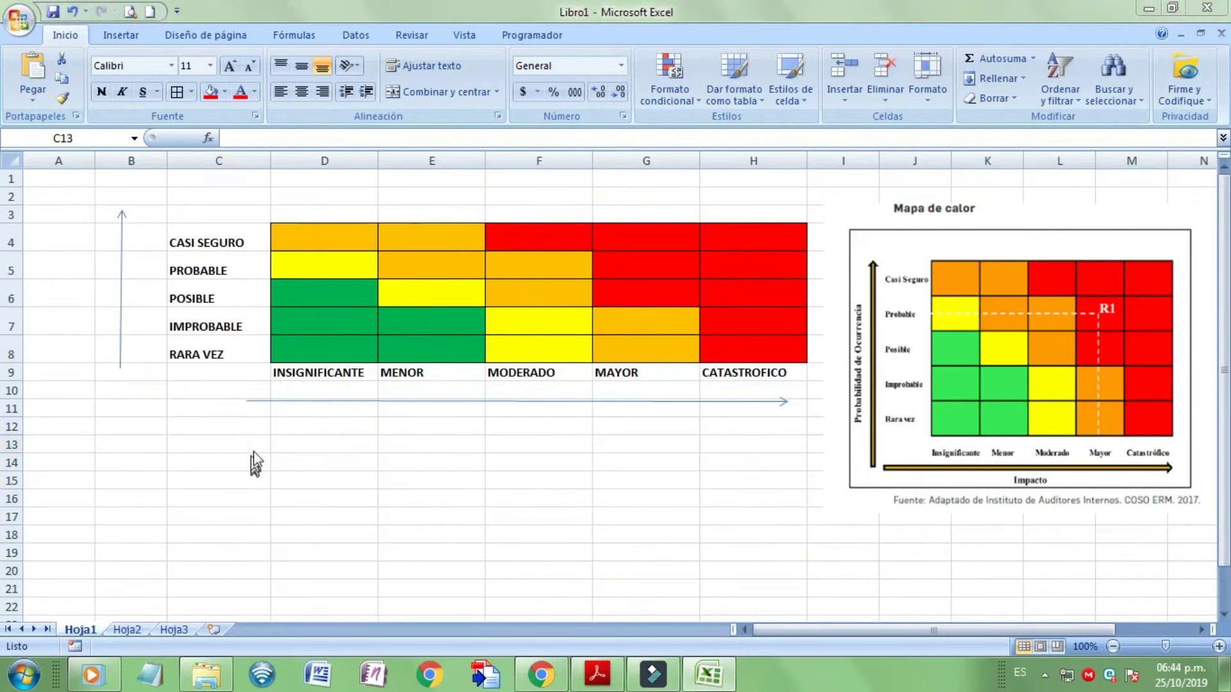
pyautogui.hotkey('alt', 'Tab')
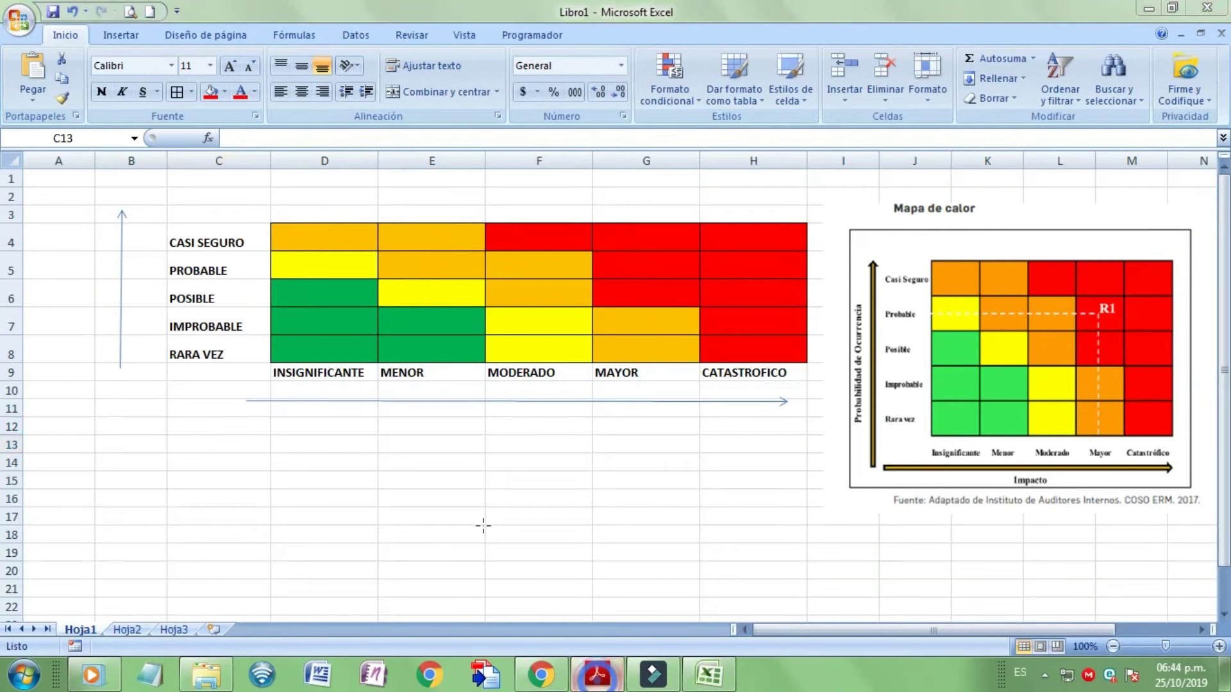
pyautogui.hotkey('alt', 'Tab')
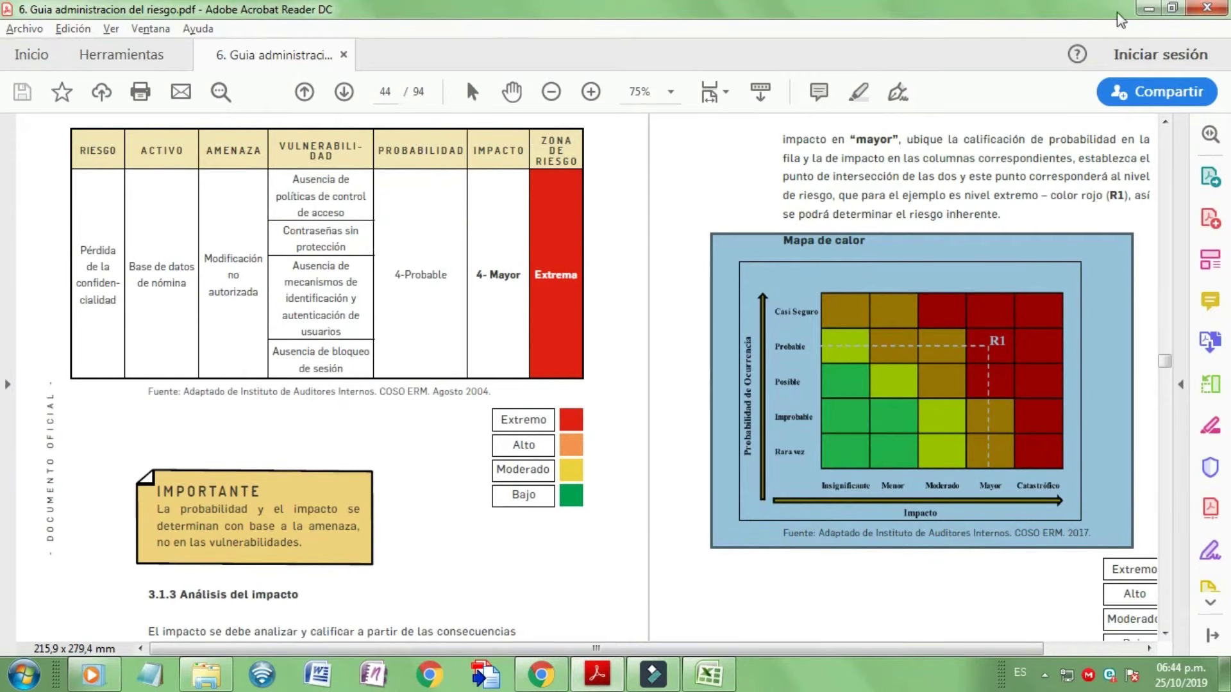
pyautogui.click(1148, 8)
pyautogui.click(217, 469)
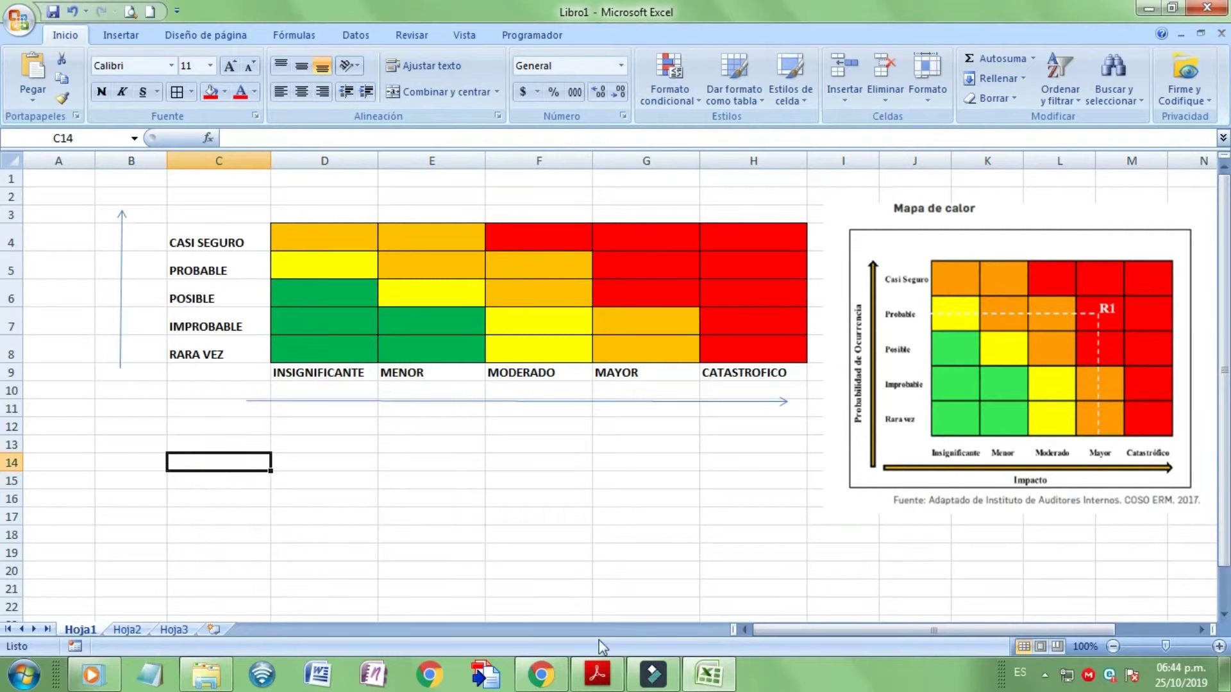
pyautogui.click(597, 673)
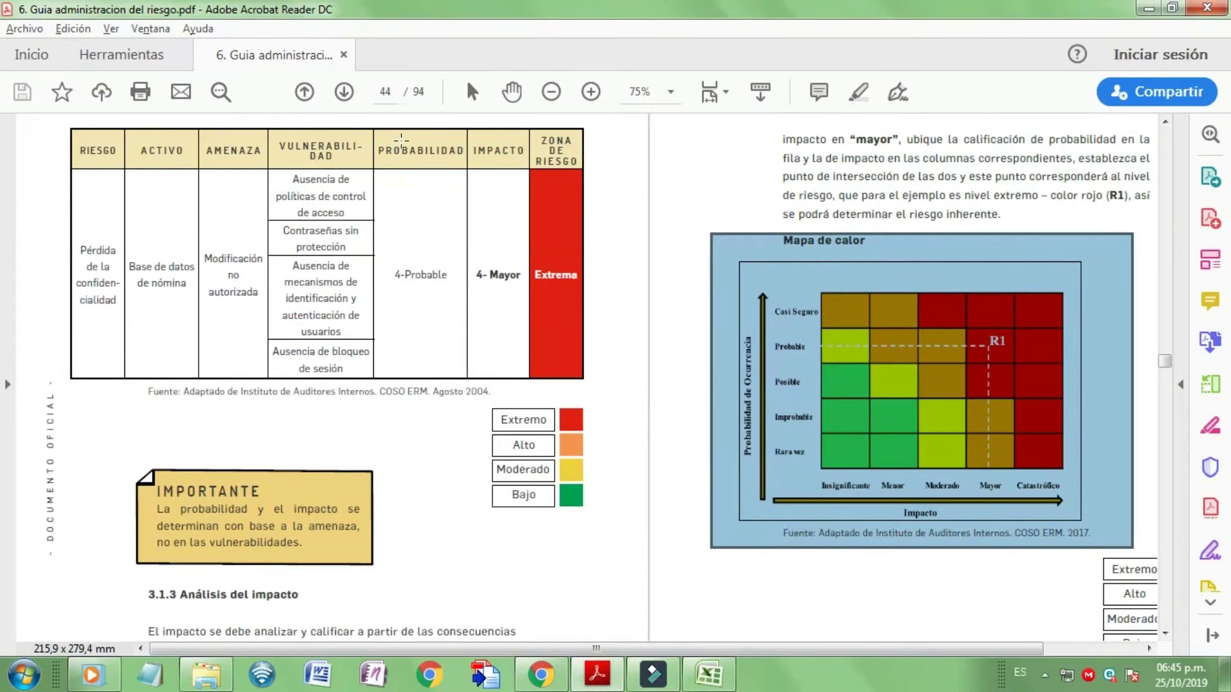
# - Snapshot the PDF table headers and type PROBABILIDAD, IMPACTO and ZONA DE RIESGO in C13:E13
pyautogui.moveTo(373, 127); pyautogui.dragTo(602, 170)
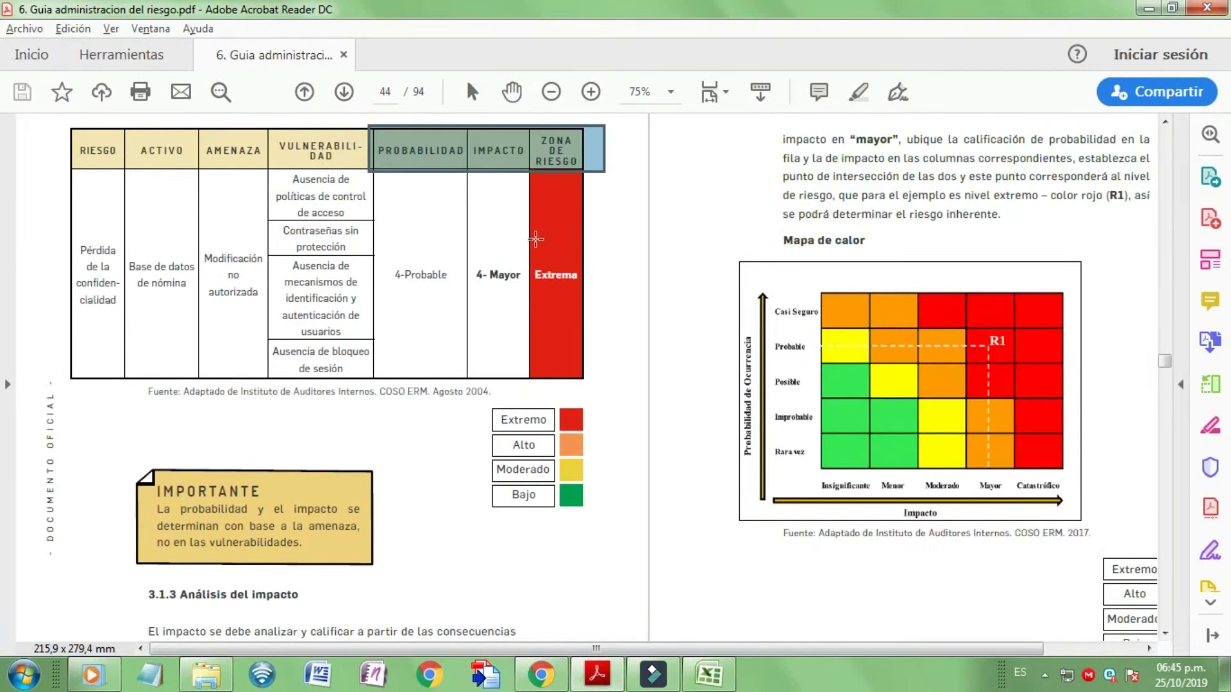
pyautogui.hotkey('alt', 'Tab')
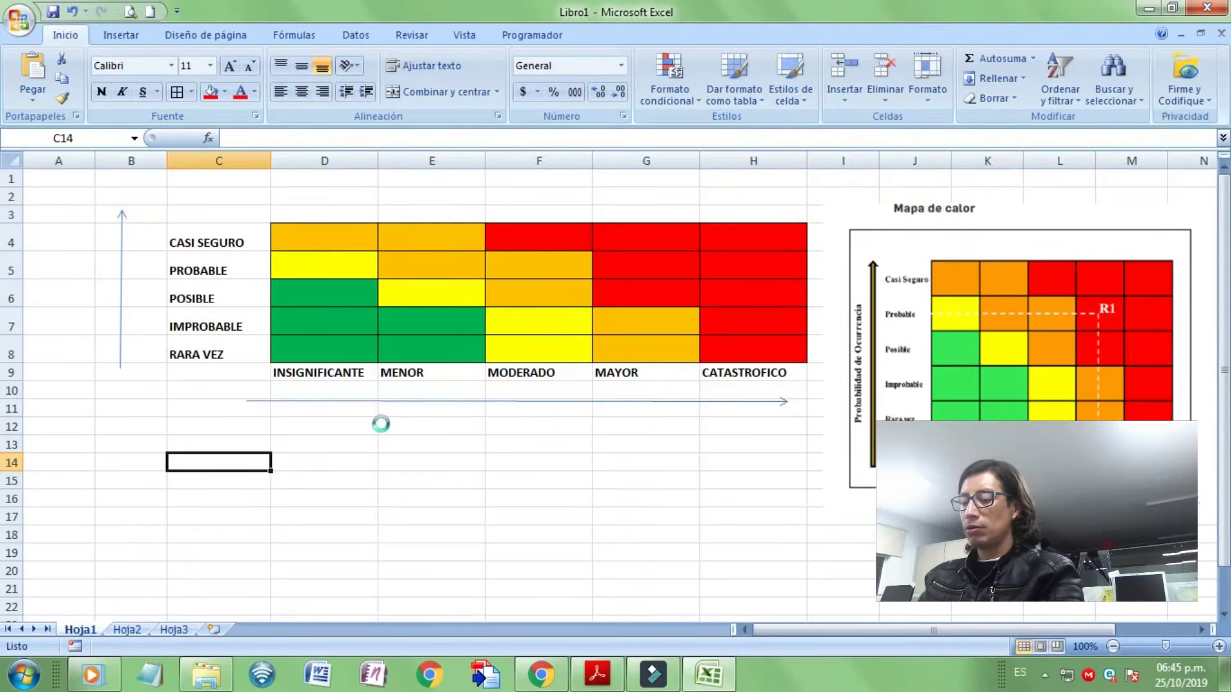
pyautogui.moveTo(331, 473); pyautogui.dragTo(325, 550)
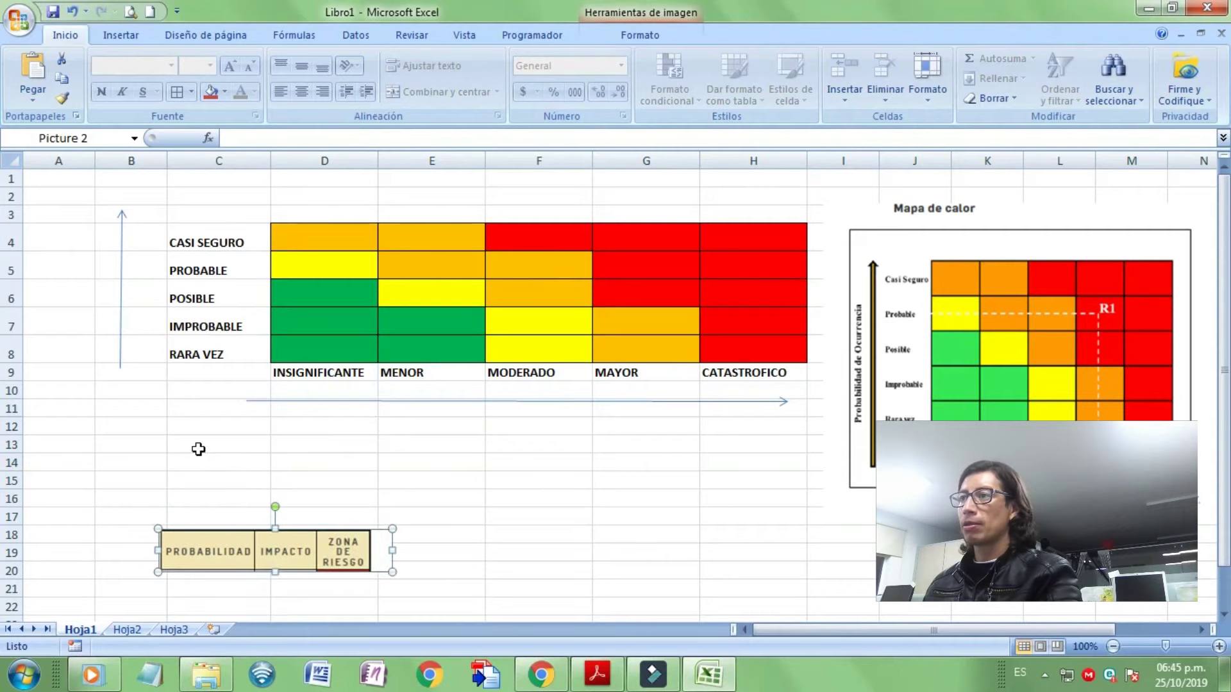
pyautogui.click(200, 445)
pyautogui.write('PROBABILIDAD')
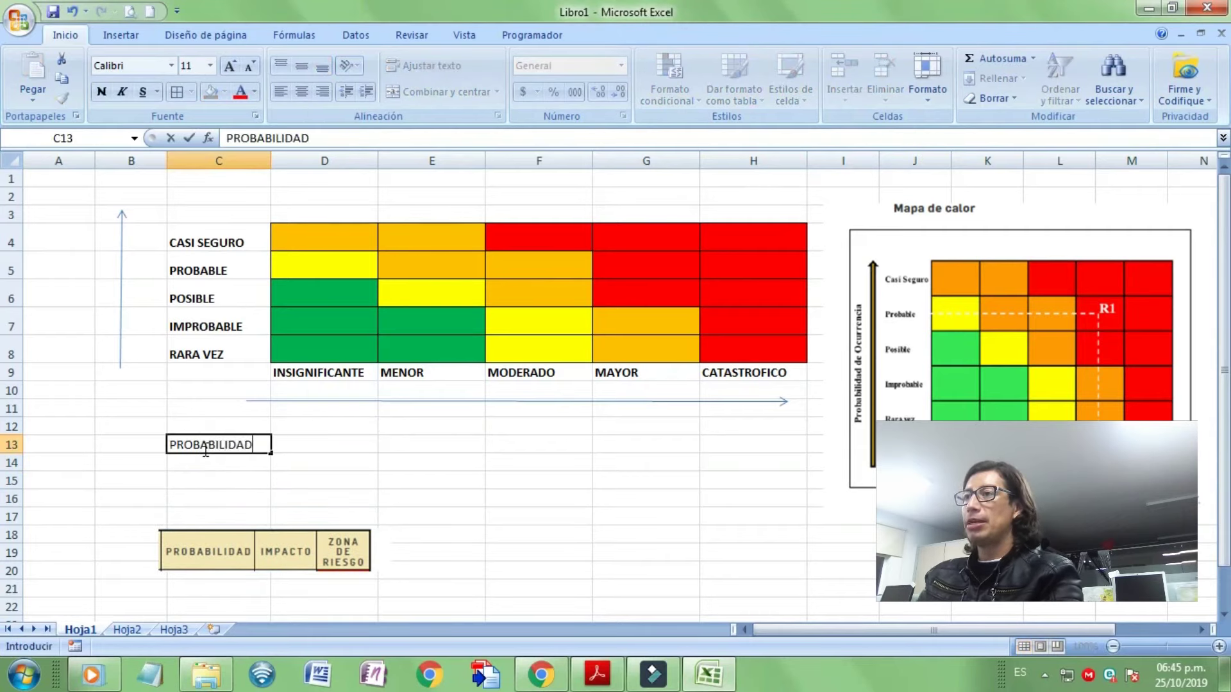
pyautogui.press('Tab')
pyautogui.write('IM')
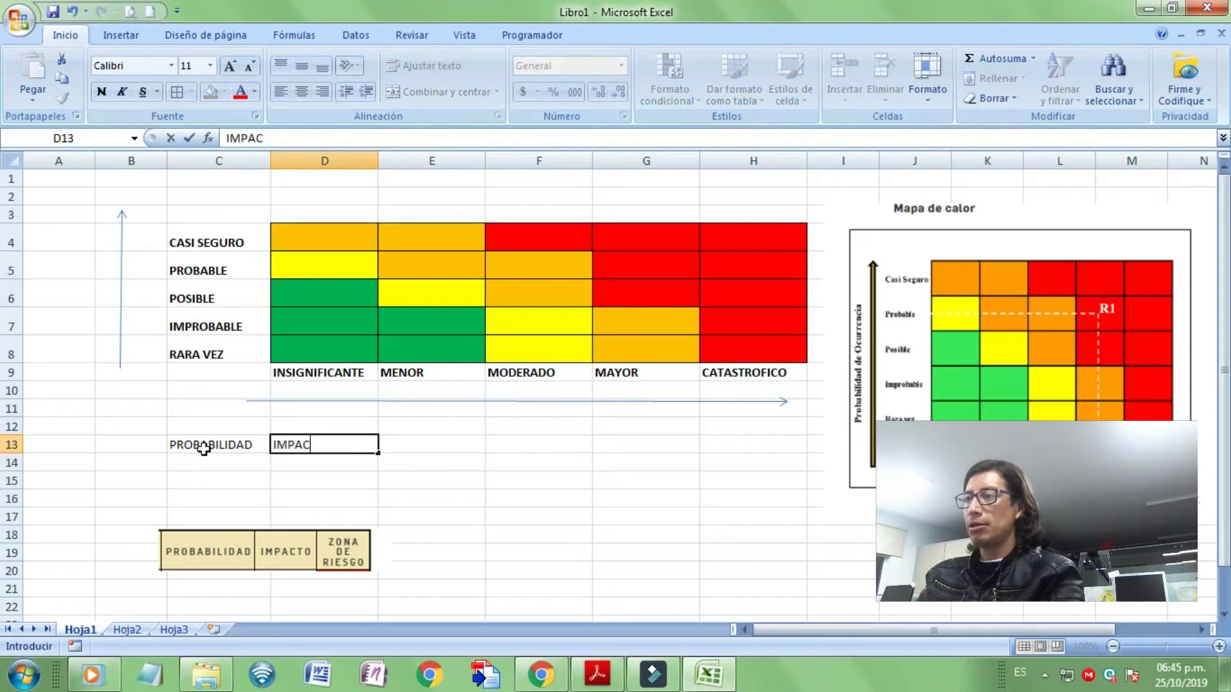
pyautogui.press('Tab')
pyautogui.write('ZO')
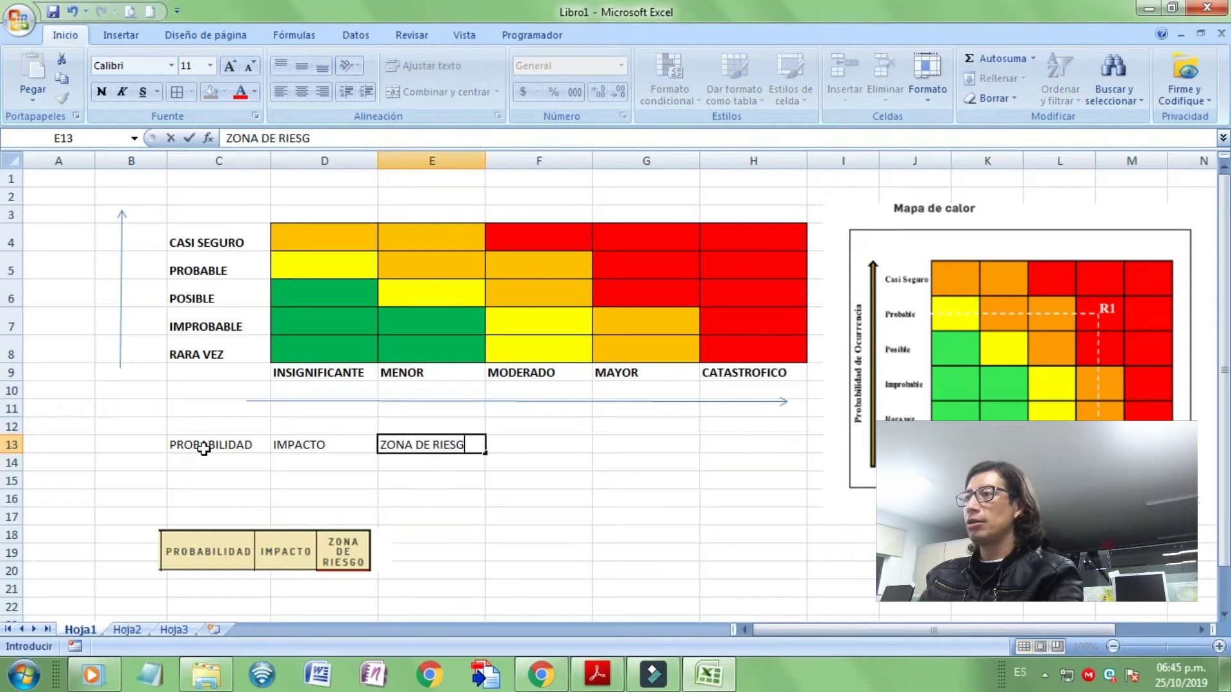
pyautogui.write('O')
pyautogui.press('Return')
# - Centre and bold headers C13:E13 and delete the pasted header picture
pyautogui.moveTo(204, 448); pyautogui.dragTo(420, 445)
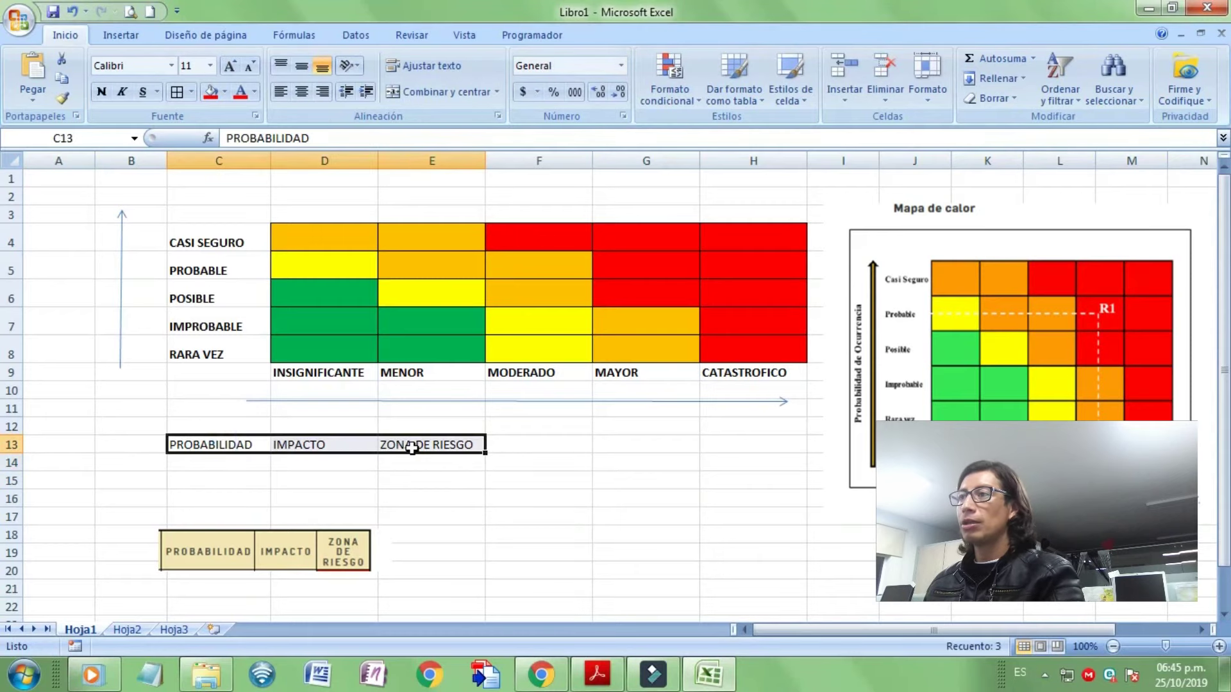
pyautogui.click(300, 91)
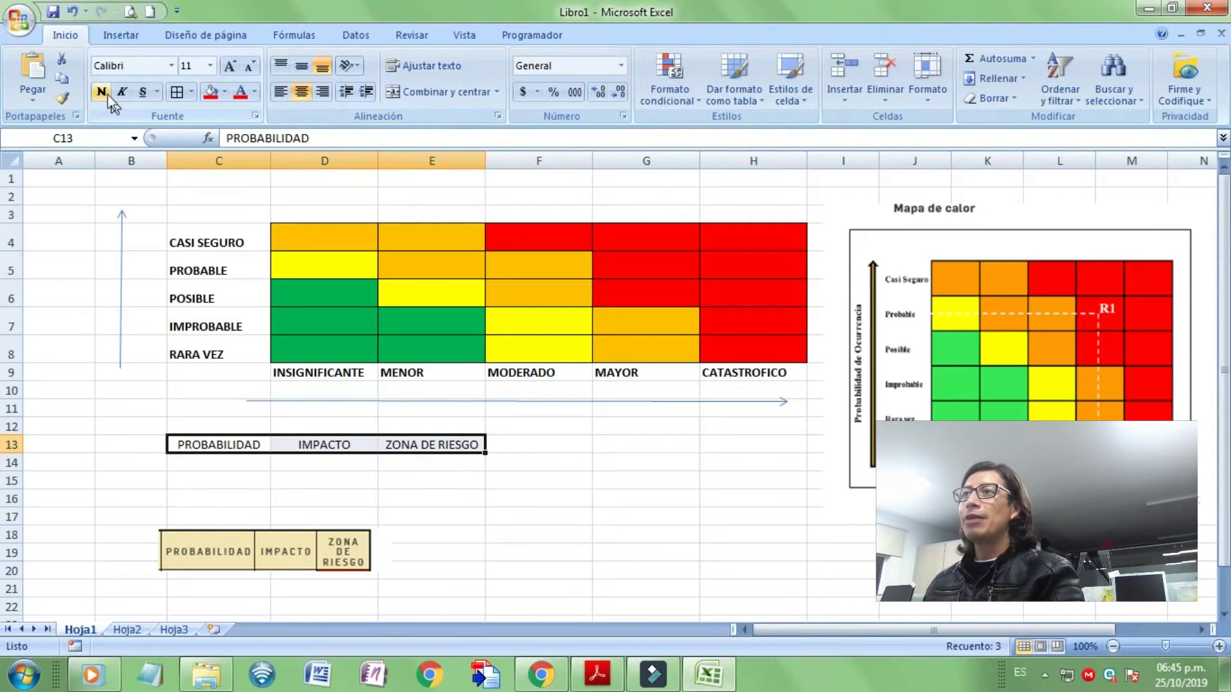
pyautogui.hotkey('ctrl', 'n')
pyautogui.click(245, 569)
pyautogui.press('Delete')
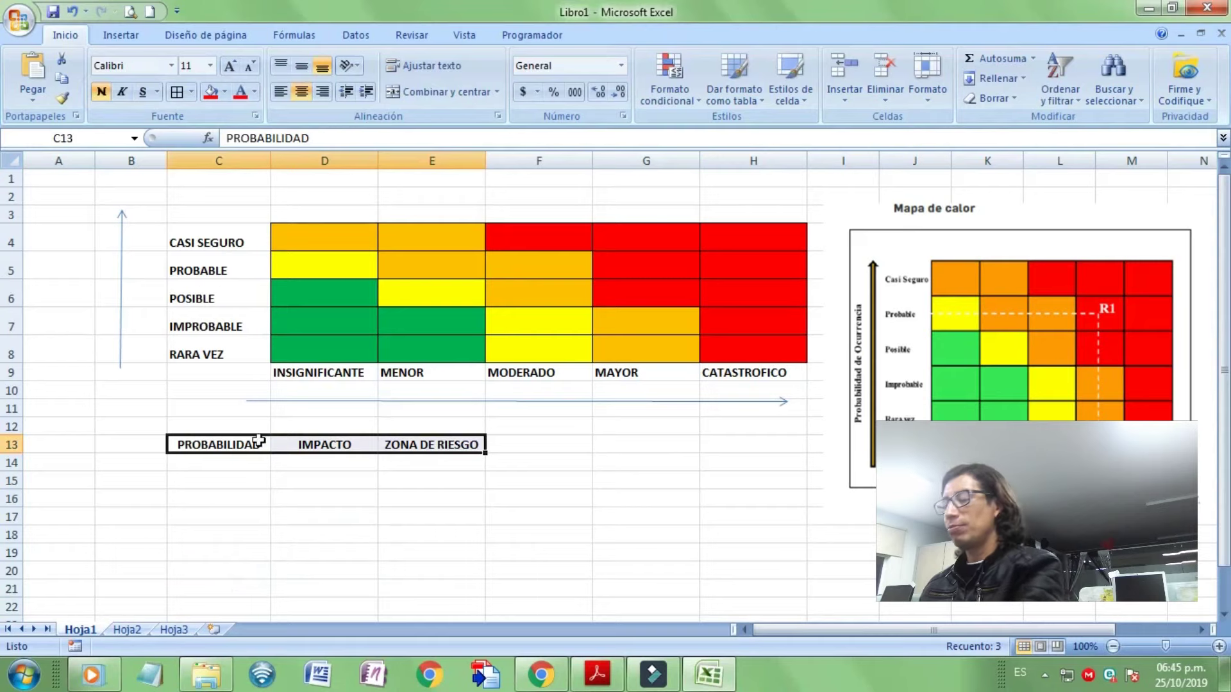
pyautogui.click(223, 460)
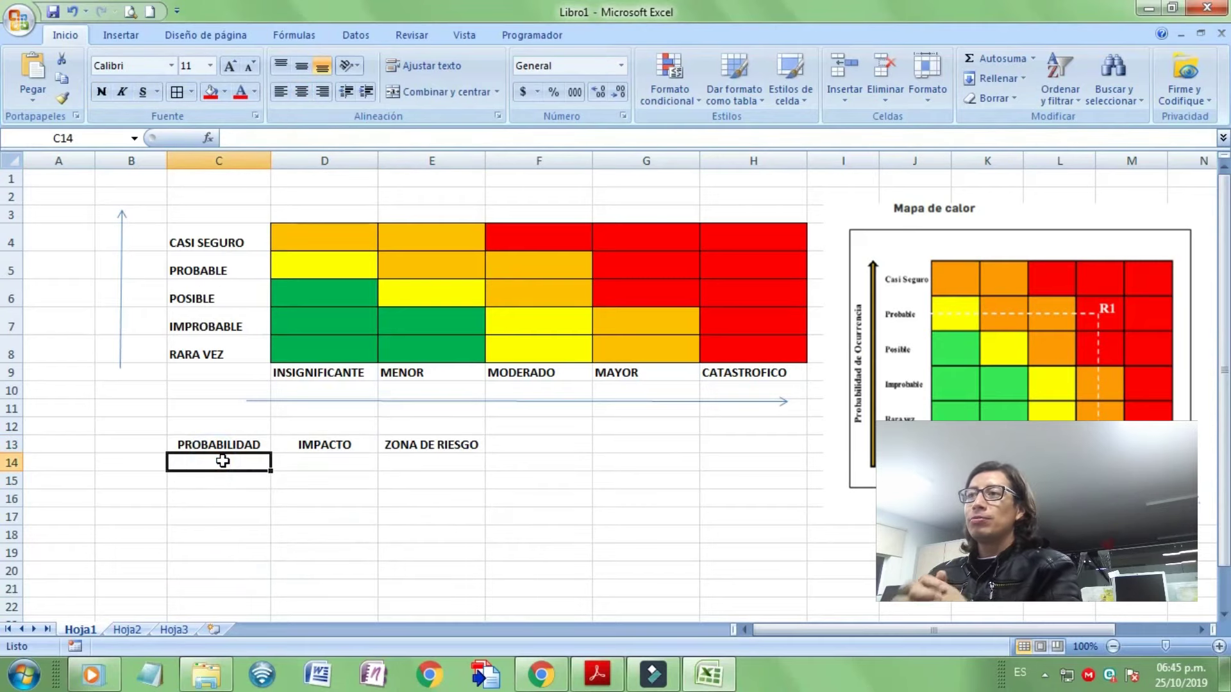
# - Number the table rows 1, 2, 3, 4, 5 in B14:B18
pyautogui.click(130, 466)
pyautogui.write('1')
pyautogui.press('Return')
pyautogui.write('2')
pyautogui.press('Return')
pyautogui.write('3')
pyautogui.press('Return')
pyautogui.write('4')
pyautogui.press('Return')
pyautogui.write('5')
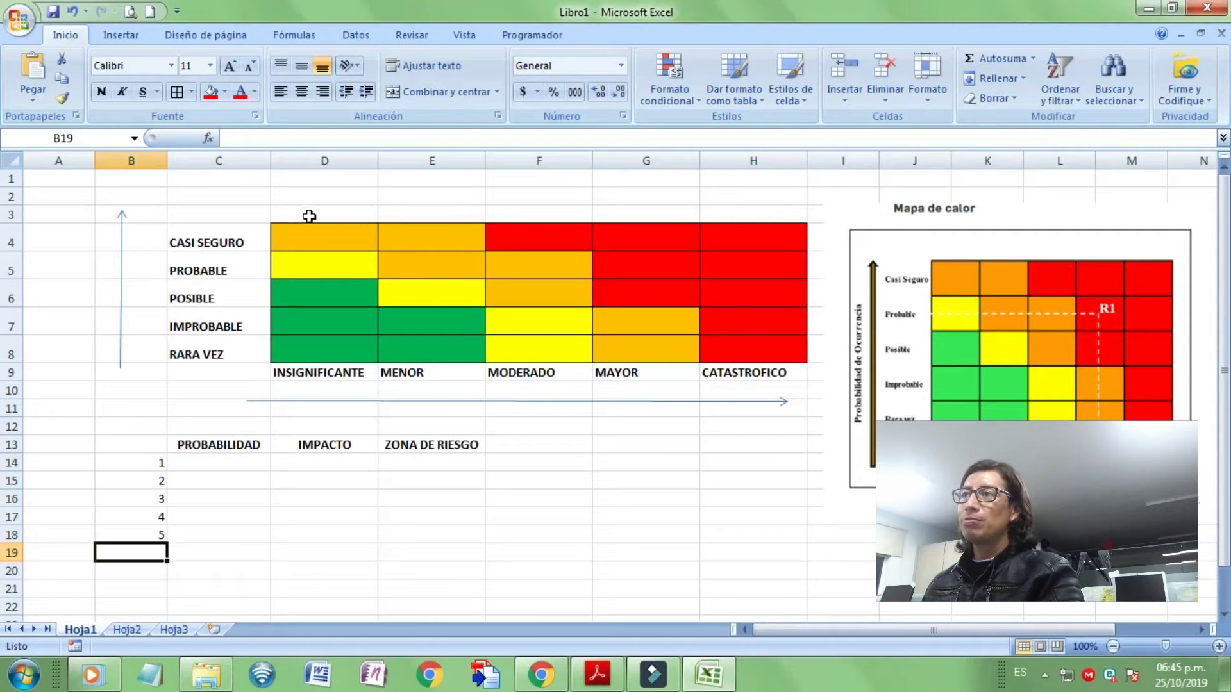
# - Select the heat map grid D4:H8, then the likelihood labels C4:C8
pyautogui.moveTo(314, 250); pyautogui.dragTo(714, 344)
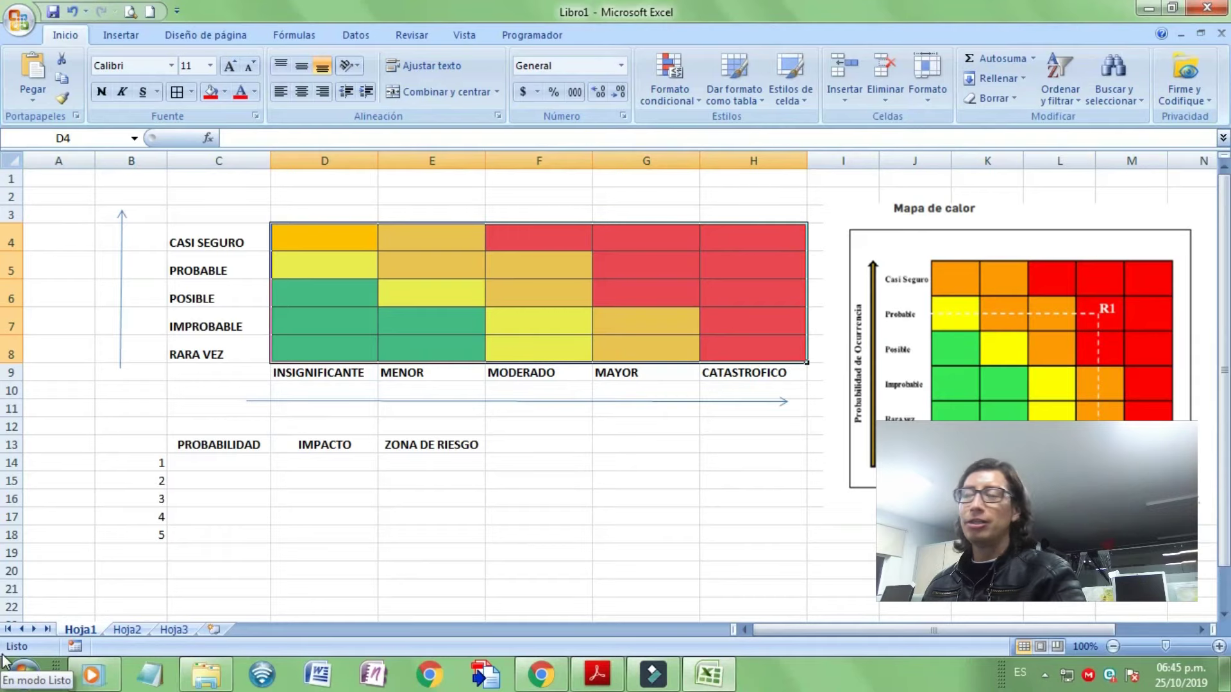
pyautogui.click(218, 465)
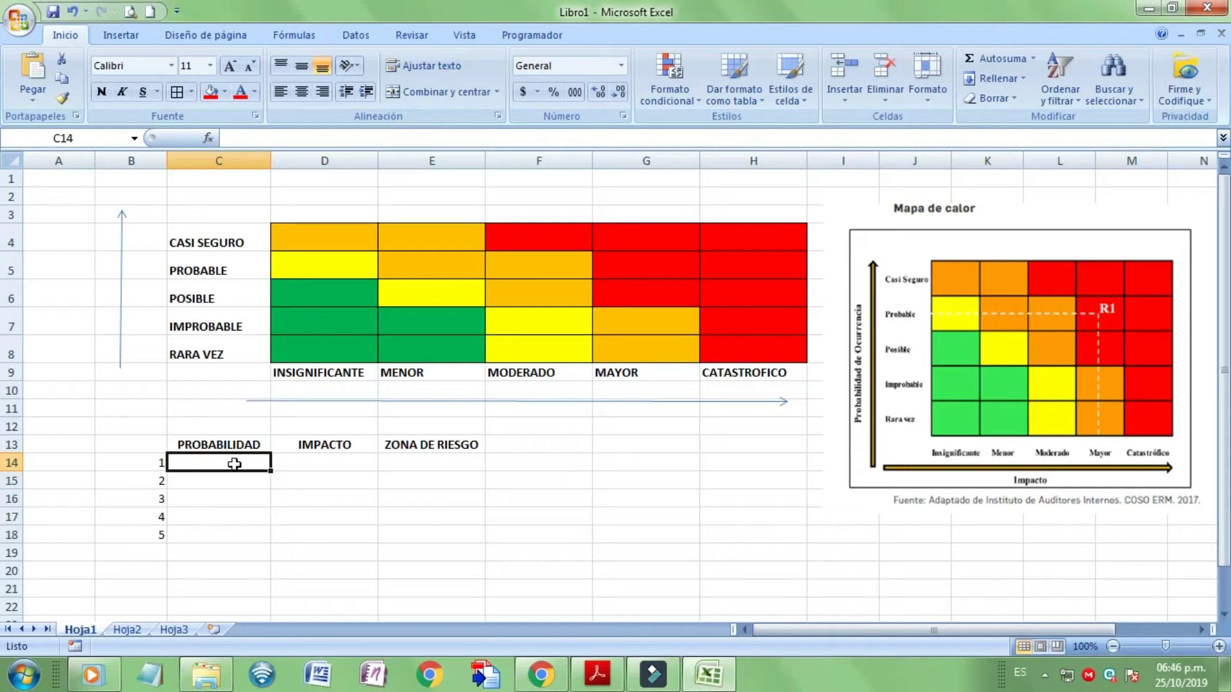
pyautogui.moveTo(209, 243); pyautogui.dragTo(202, 356)
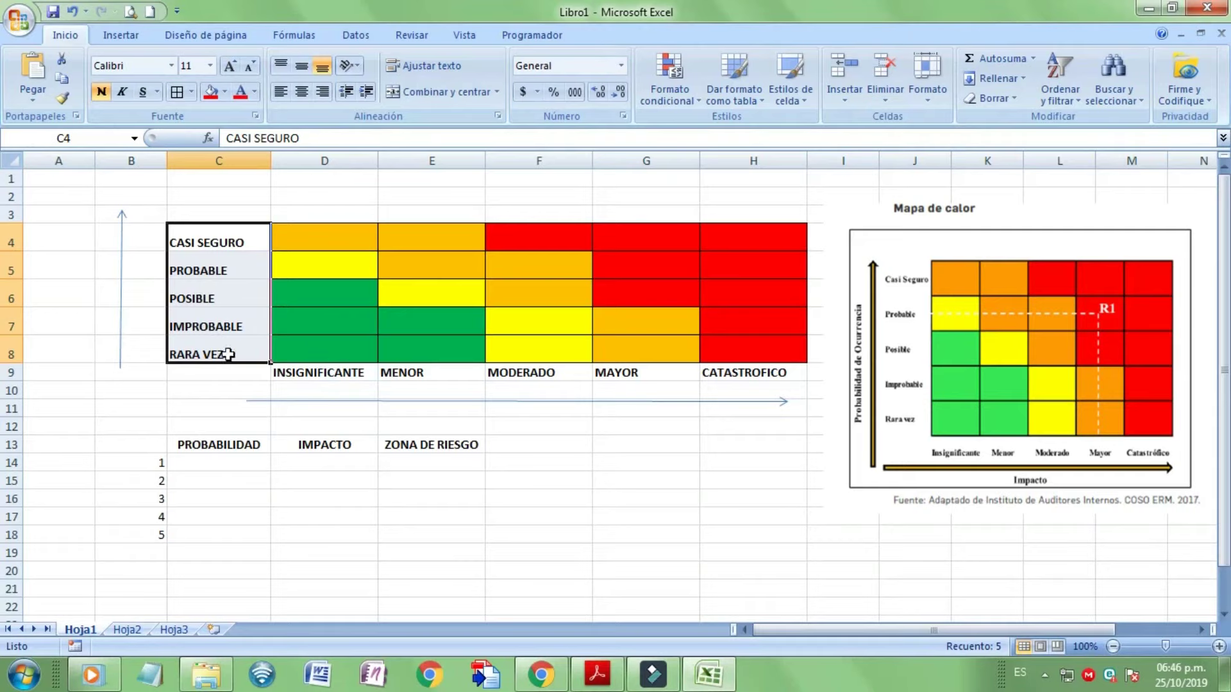
# - Name the likelihood label range C4:C8 PROBABILIDAD via the Name Box
pyautogui.click(231, 465)
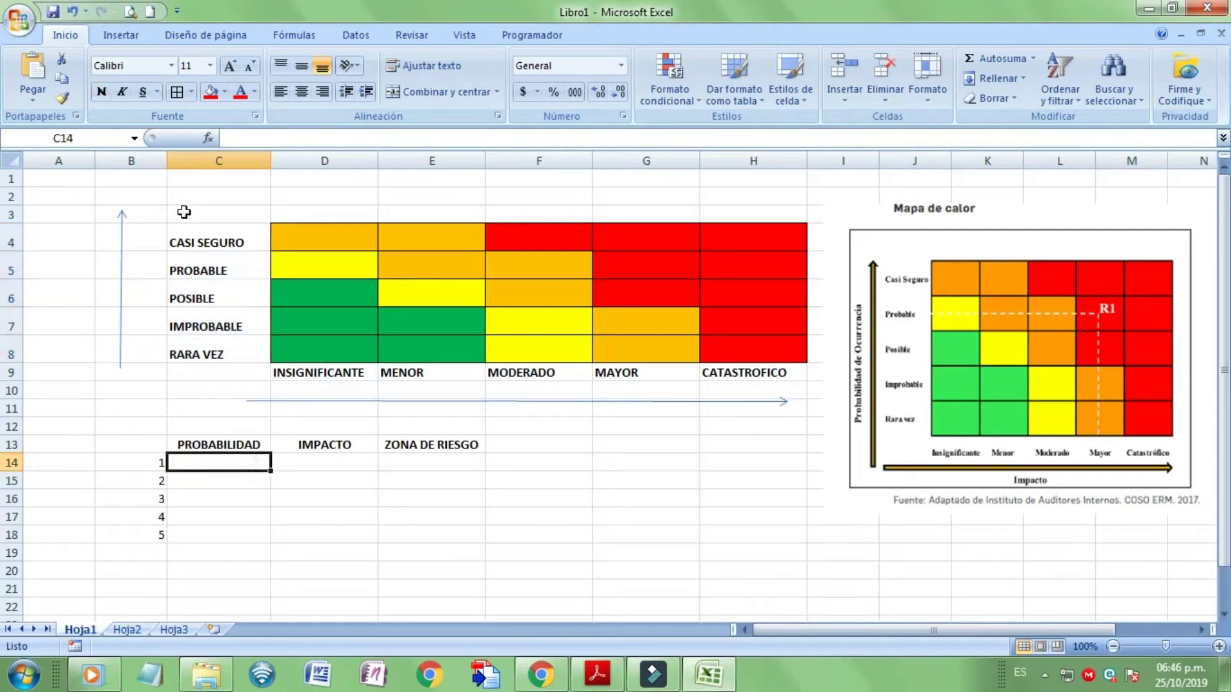
pyautogui.moveTo(202, 241); pyautogui.dragTo(207, 354)
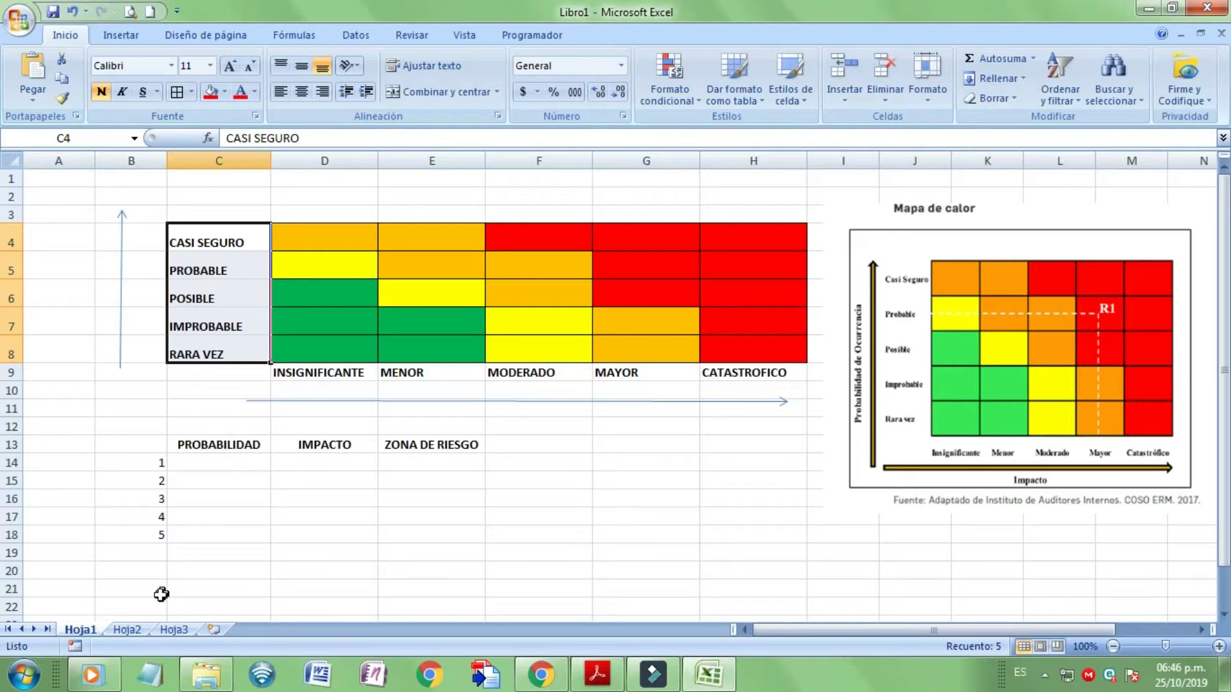
pyautogui.click(131, 633)
pyautogui.click(81, 630)
pyautogui.moveTo(183, 243); pyautogui.dragTo(195, 345)
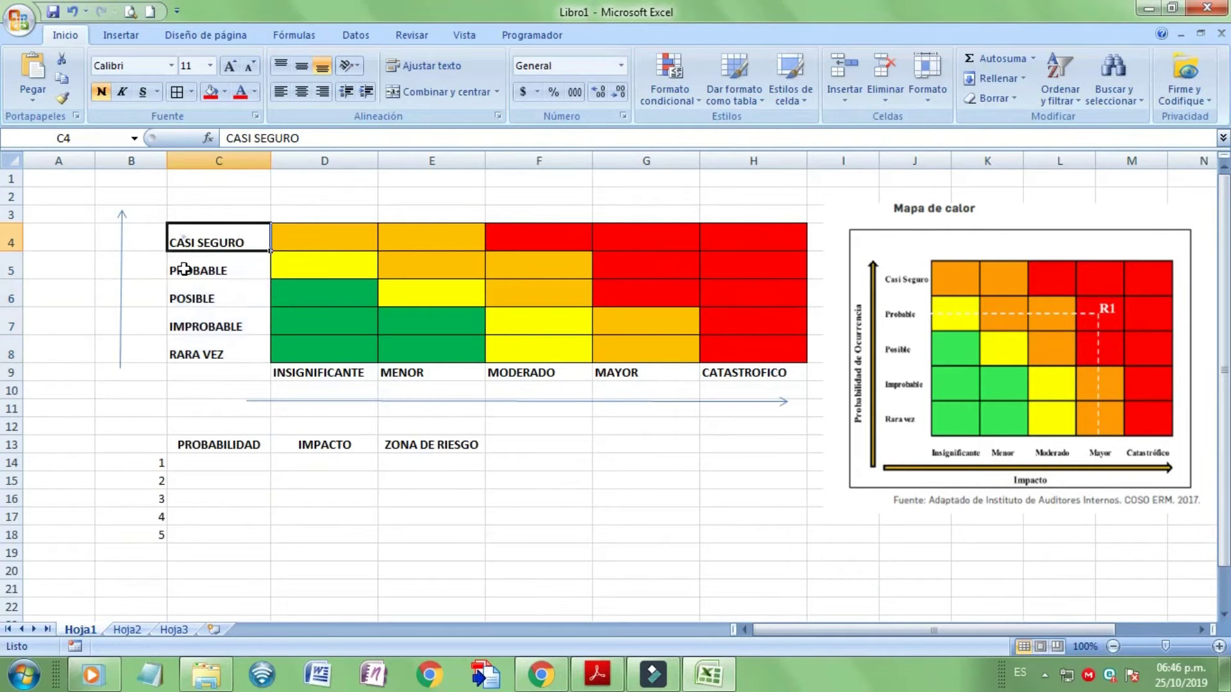
pyautogui.click(101, 139)
pyautogui.write('PROBABILIDAD')
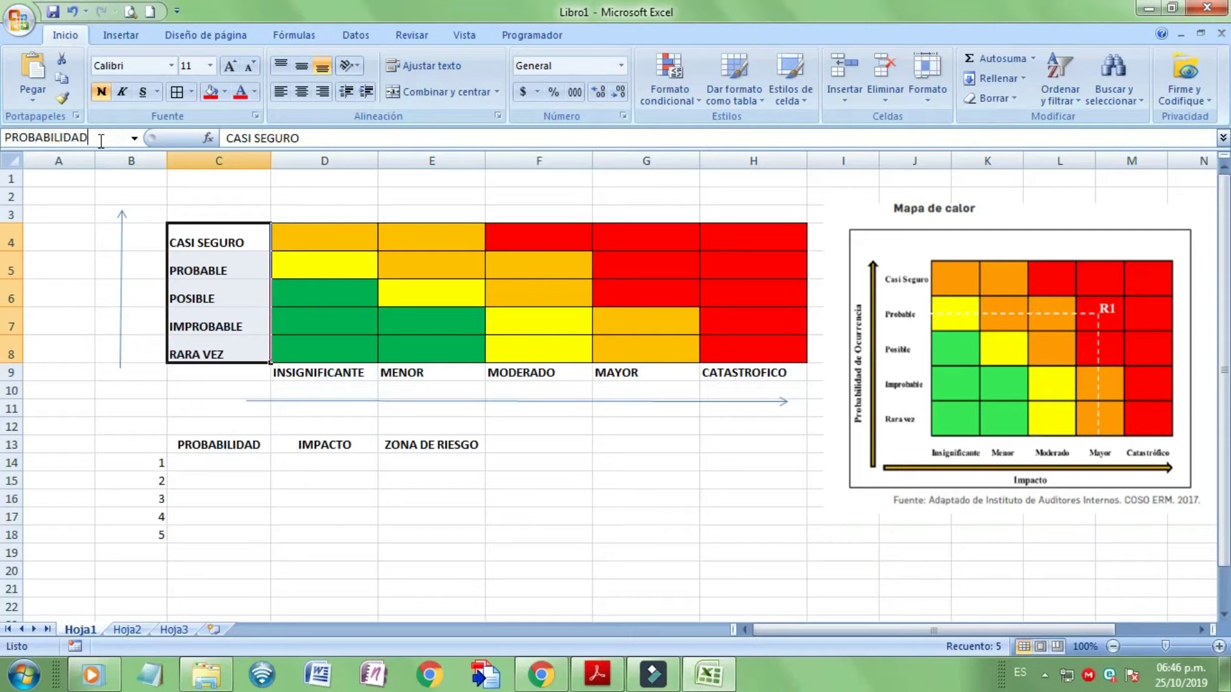
pyautogui.press('Return')
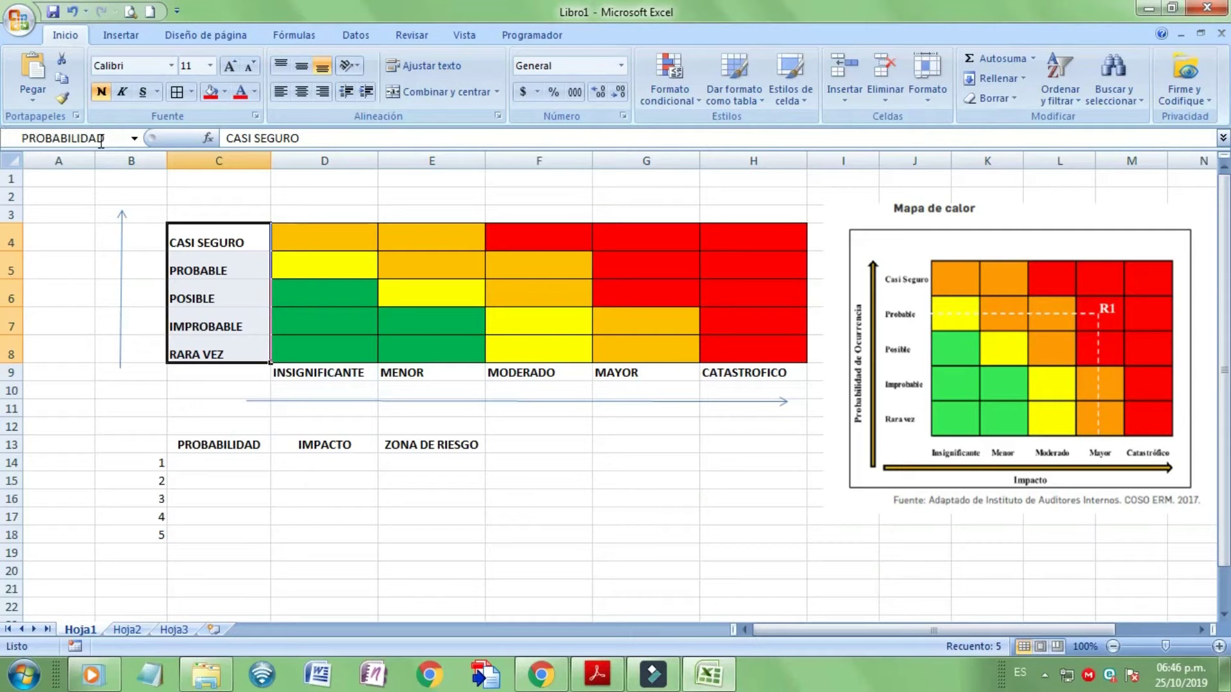
# - Name the impact label range D9:H9 IMPACTO via the Name Box
pyautogui.moveTo(341, 372); pyautogui.dragTo(774, 374)
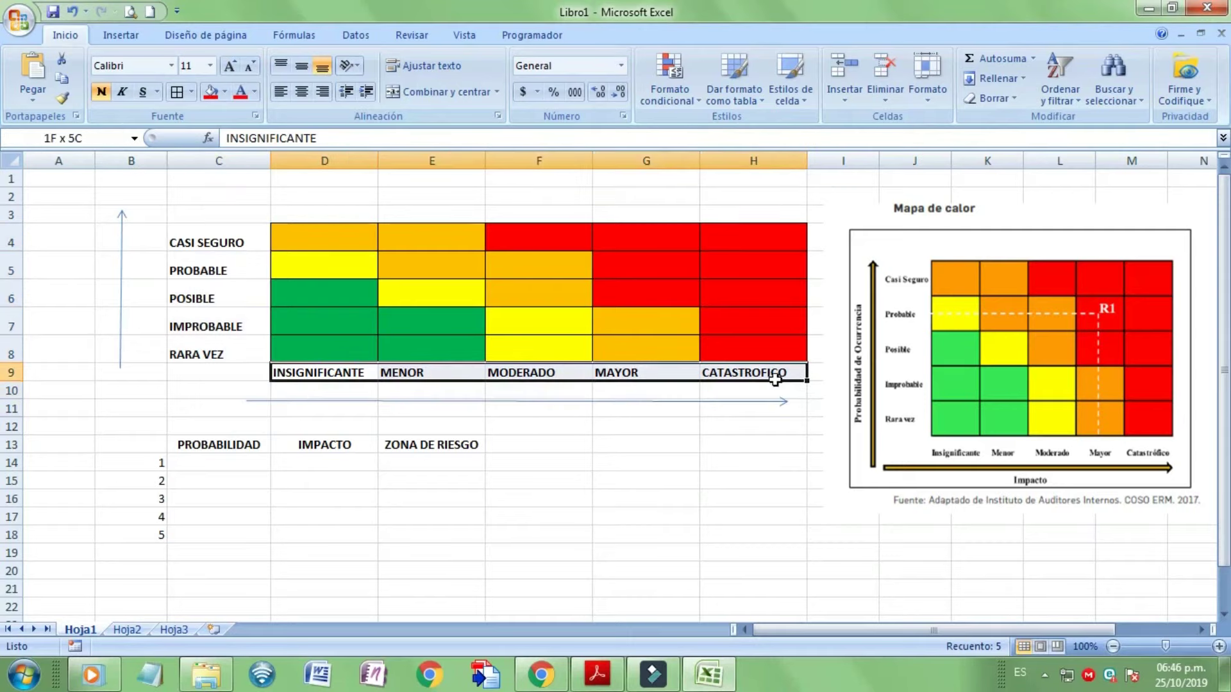
pyautogui.click(81, 137)
pyautogui.press('Return')
pyautogui.click(176, 463)
# - Apply All Borders to the risk table B13:E18
pyautogui.moveTo(162, 443)
pyautogui.mouseDown()
pyautogui.moveTo(456, 547)
pyautogui.moveTo(456, 535)
pyautogui.mouseUp()
pyautogui.click(177, 92)
pyautogui.click(253, 481)
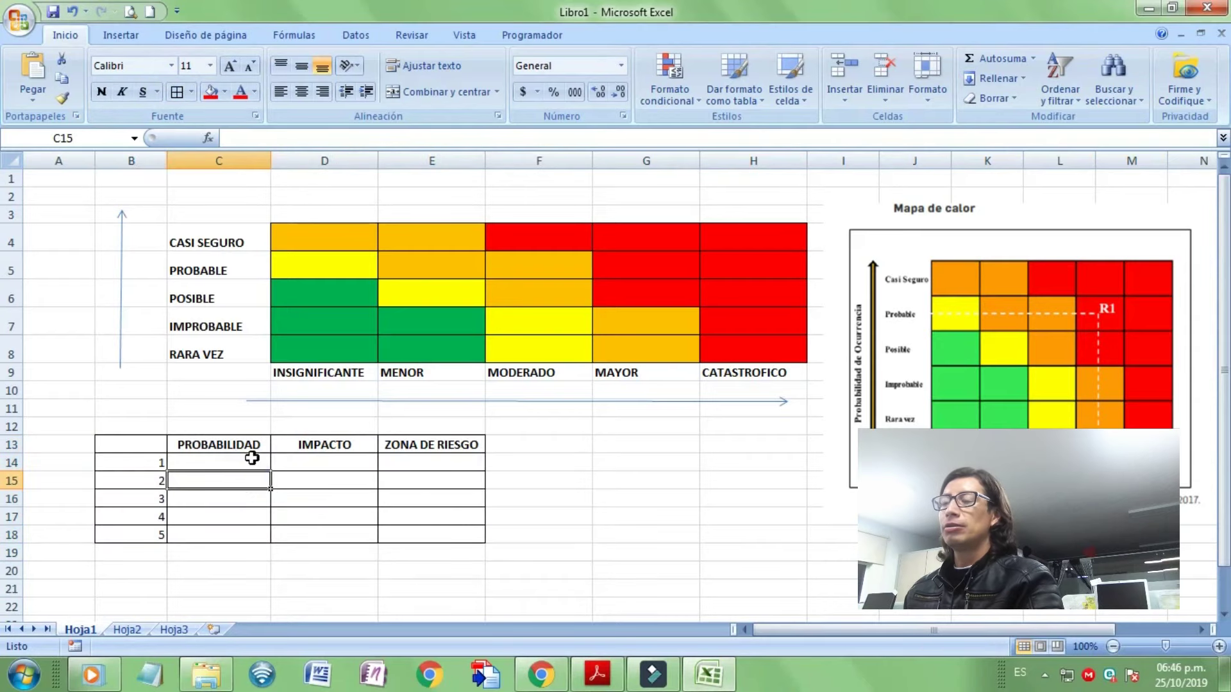
# - Select the probability entry cells C14:C18 and show the data tools
pyautogui.click(250, 460)
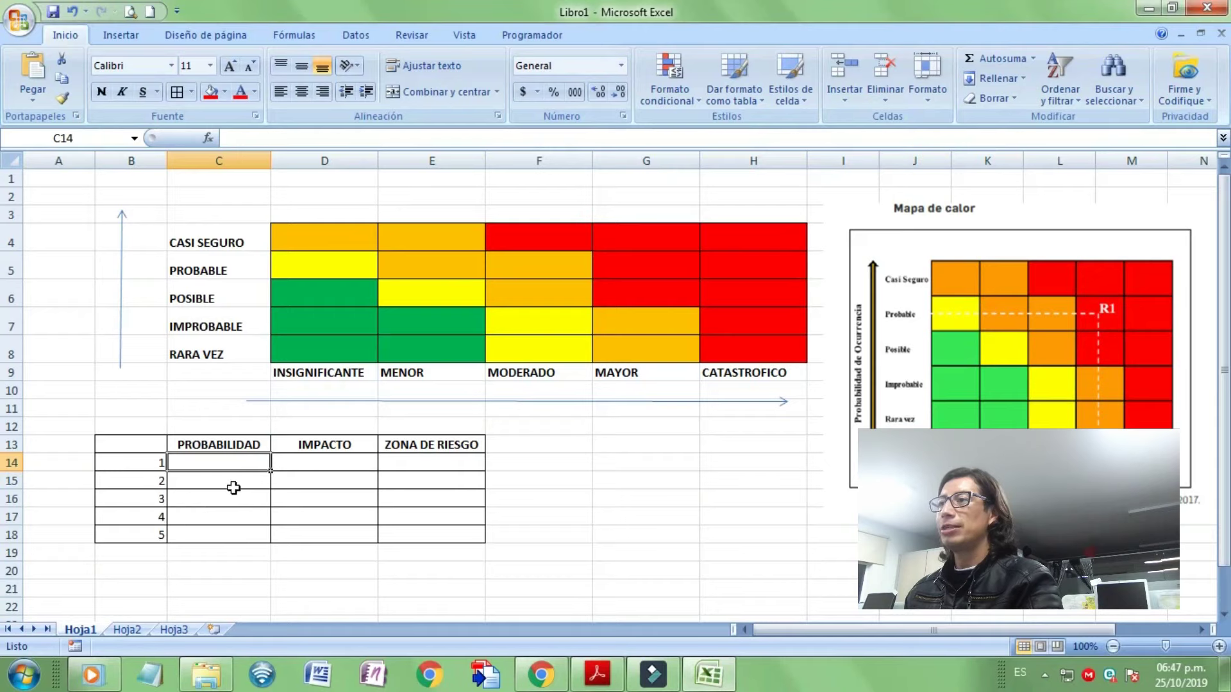
pyautogui.moveTo(234, 463); pyautogui.dragTo(226, 530)
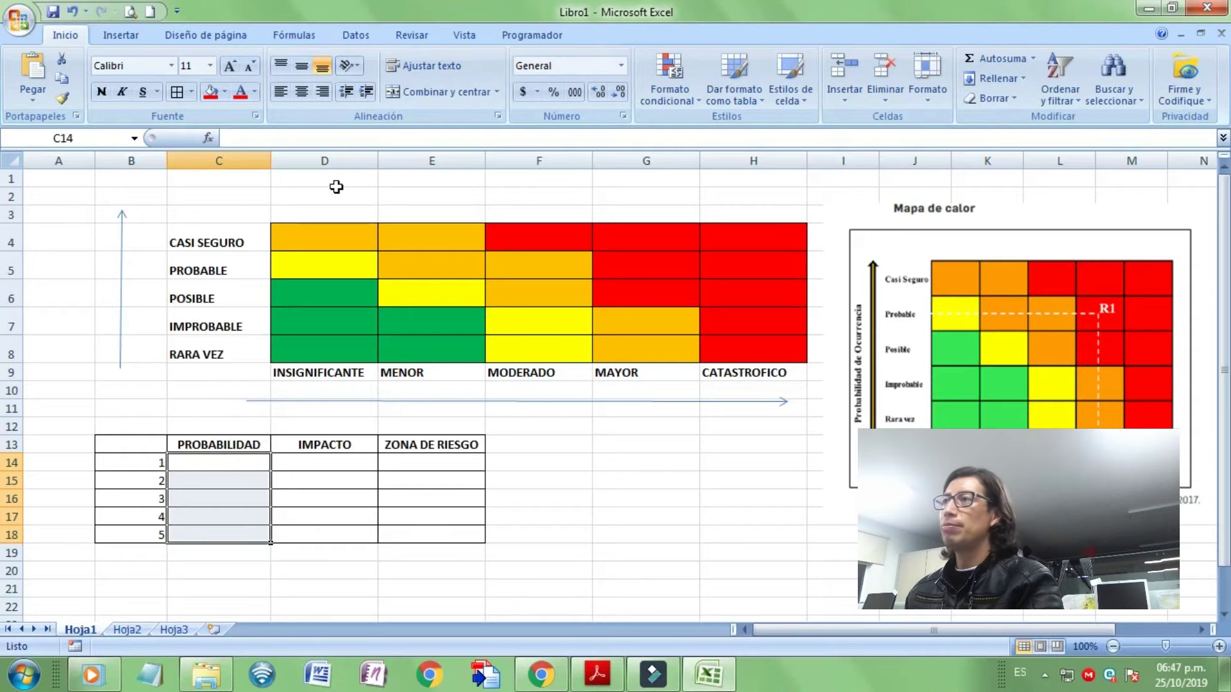
pyautogui.click(356, 35)
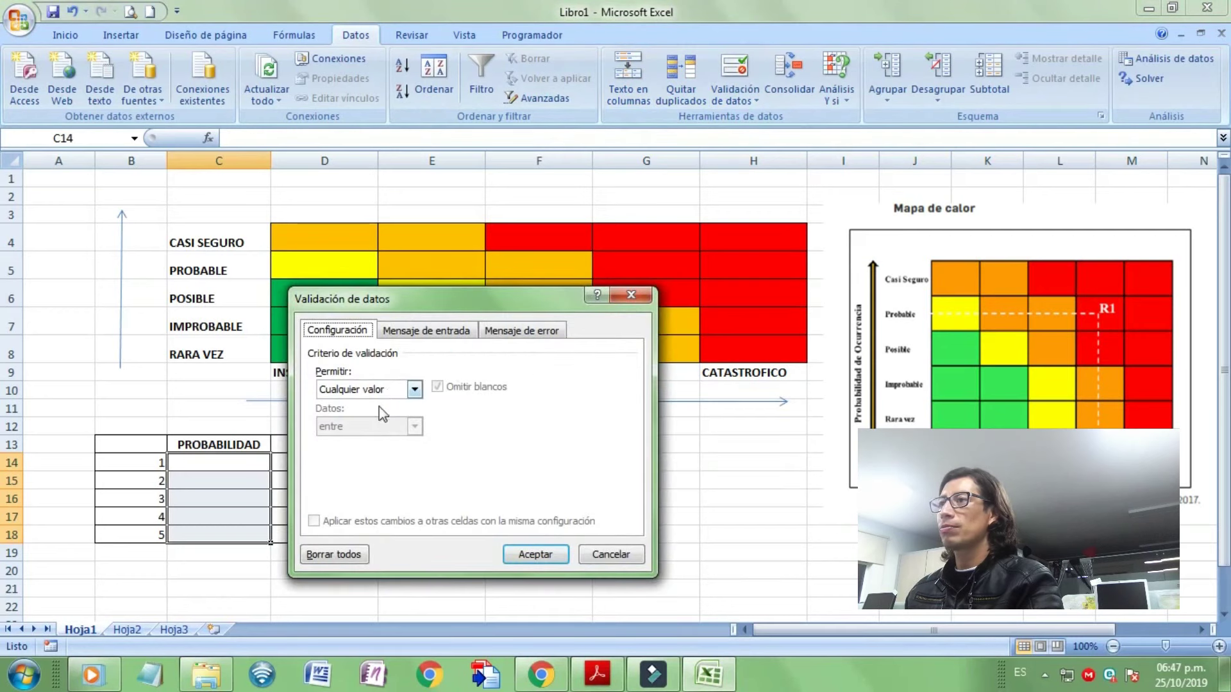
# - Apply a List data validation with source =PROBABILIDAD to C14:C18
pyautogui.click(415, 389)
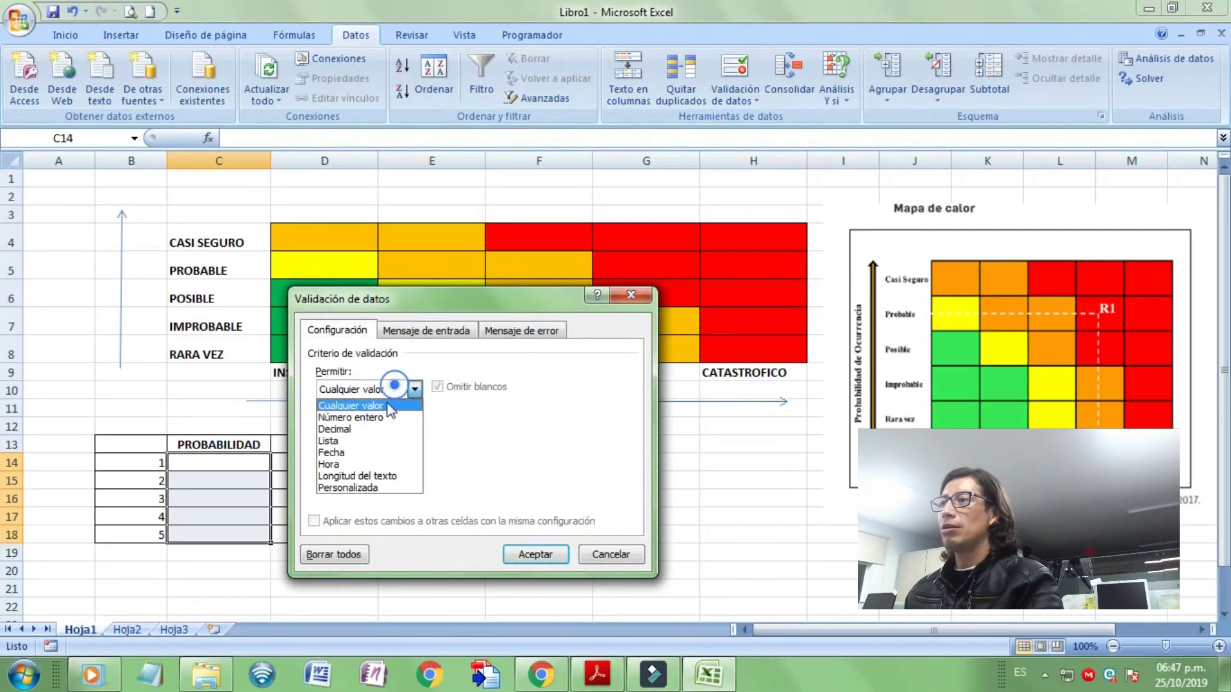
pyautogui.click(374, 441)
pyautogui.click(356, 462)
pyautogui.write('=')
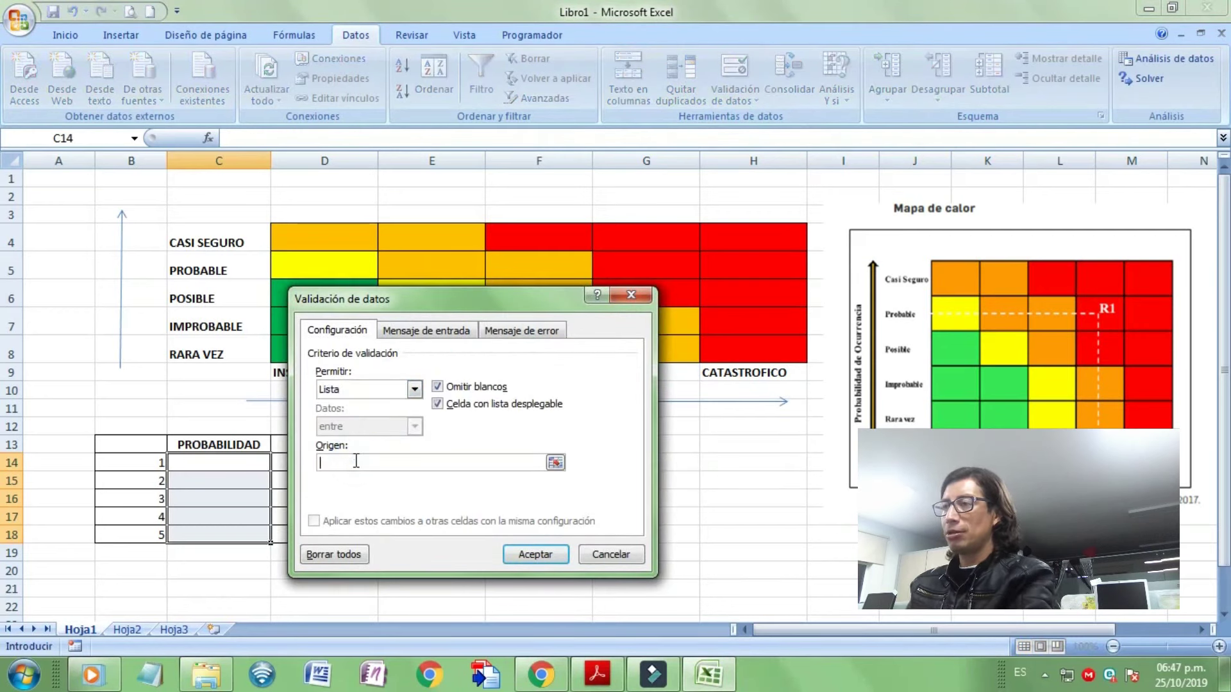
pyautogui.write('PROBAB')
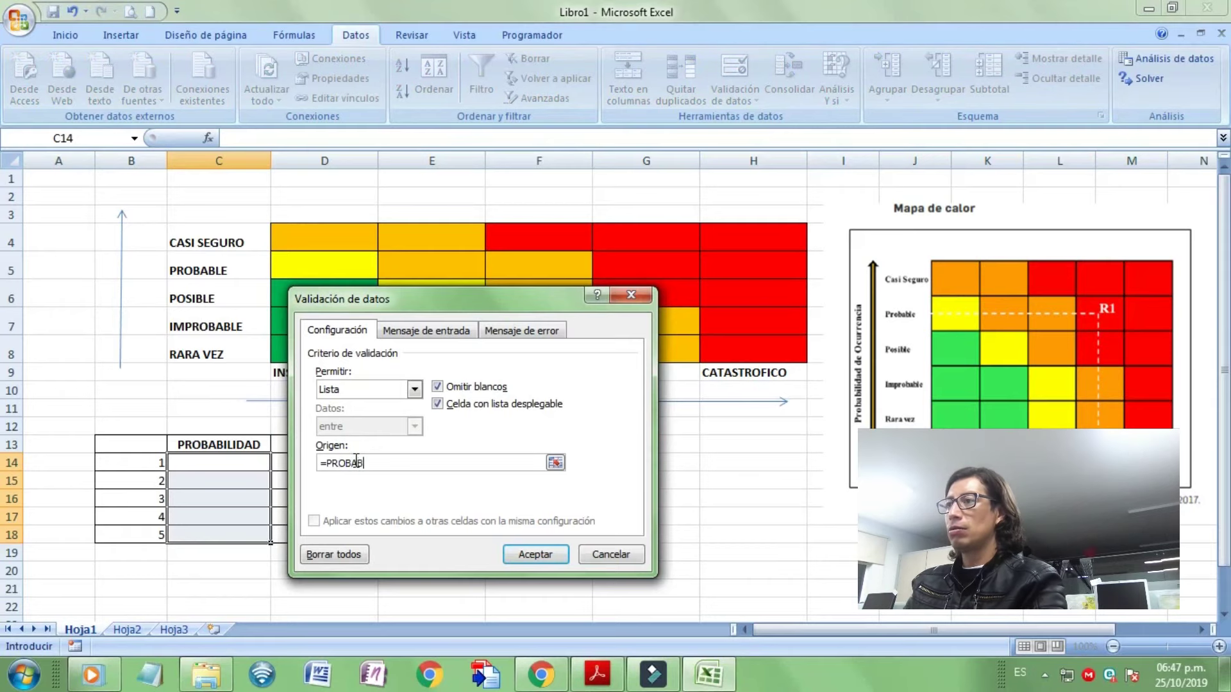
pyautogui.write('ILID')
pyautogui.press('Return')
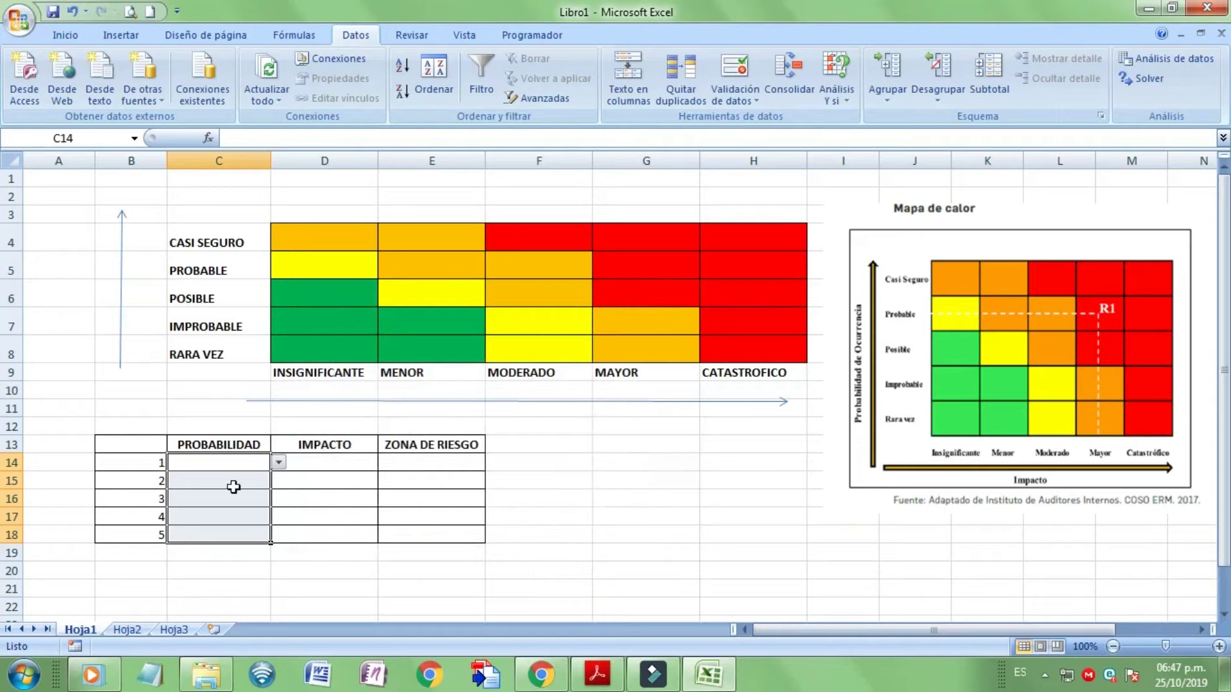
# - Check C14's dropdown of likelihood levels, then select C4:C8 to confirm the PROBABILIDAD range
pyautogui.click(234, 486)
pyautogui.click(247, 461)
pyautogui.click(278, 462)
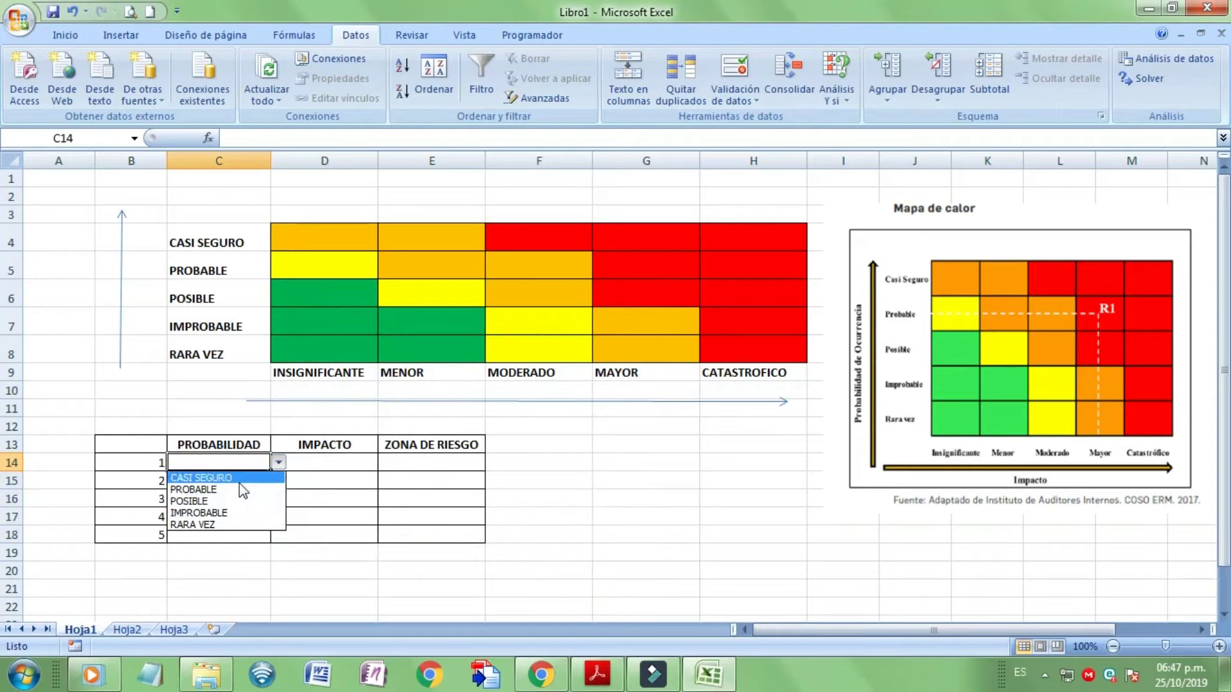
pyautogui.click(324, 494)
pyautogui.click(217, 236)
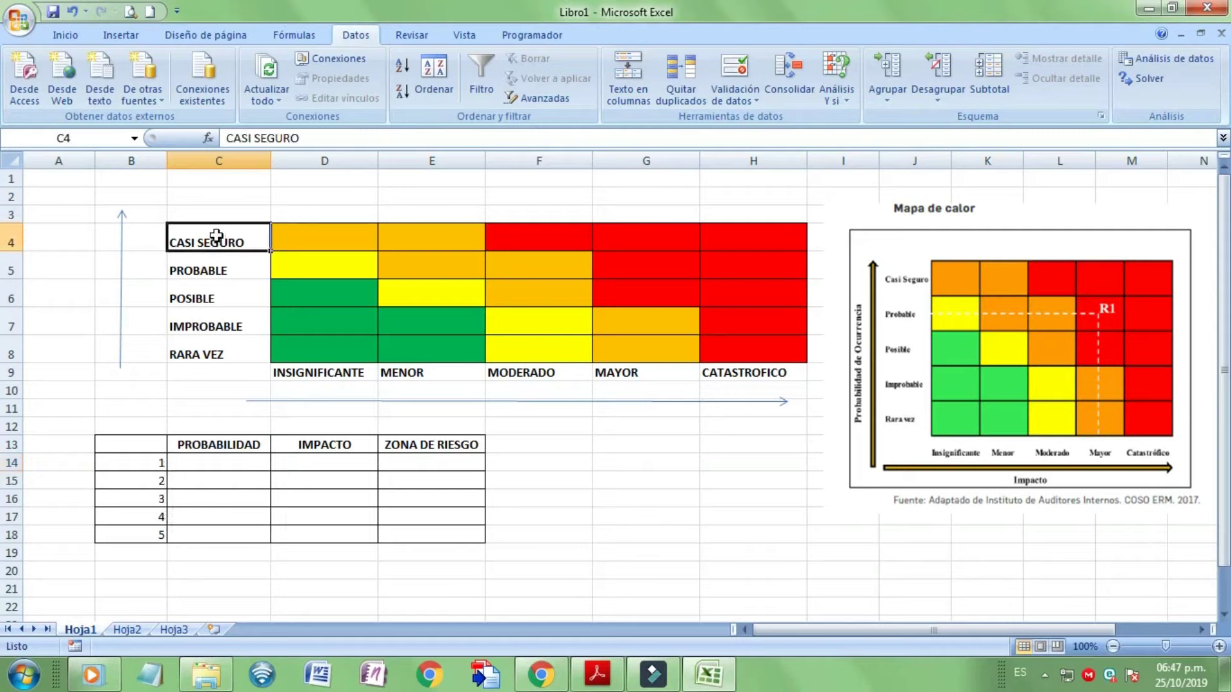
pyautogui.moveTo(217, 236); pyautogui.dragTo(217, 347)
# - Give D14:D18 a List data validation sourced from =IMPACTO
pyautogui.click(275, 475)
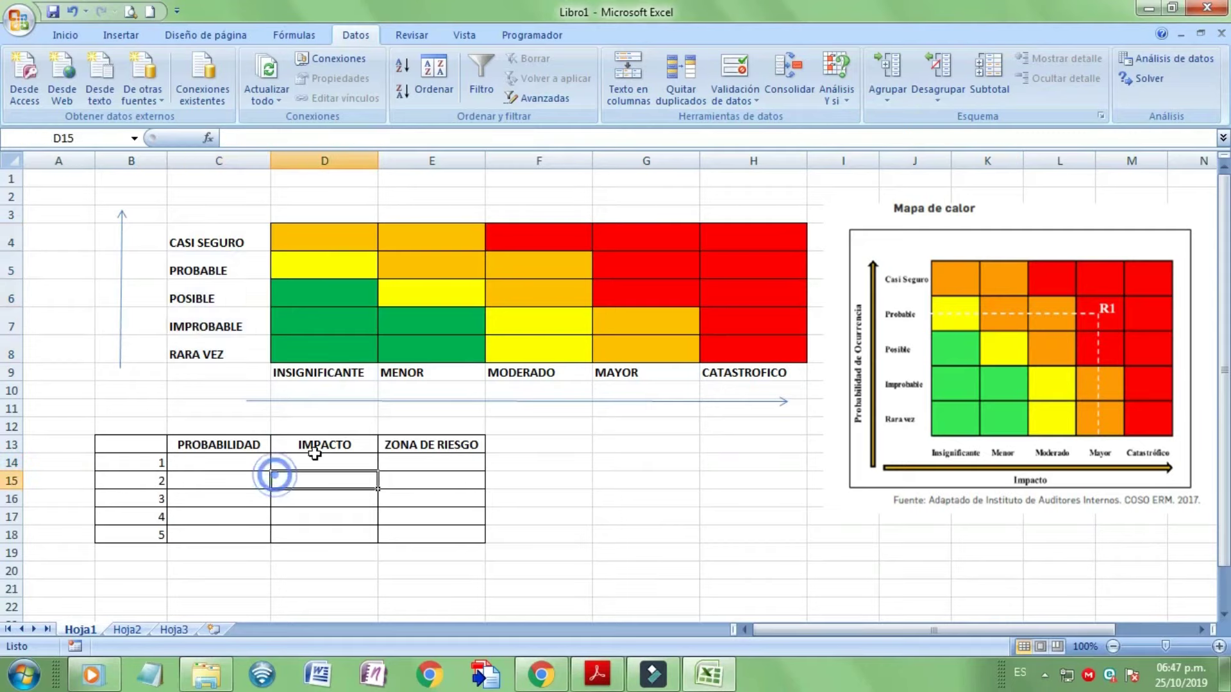
pyautogui.moveTo(326, 461); pyautogui.dragTo(320, 533)
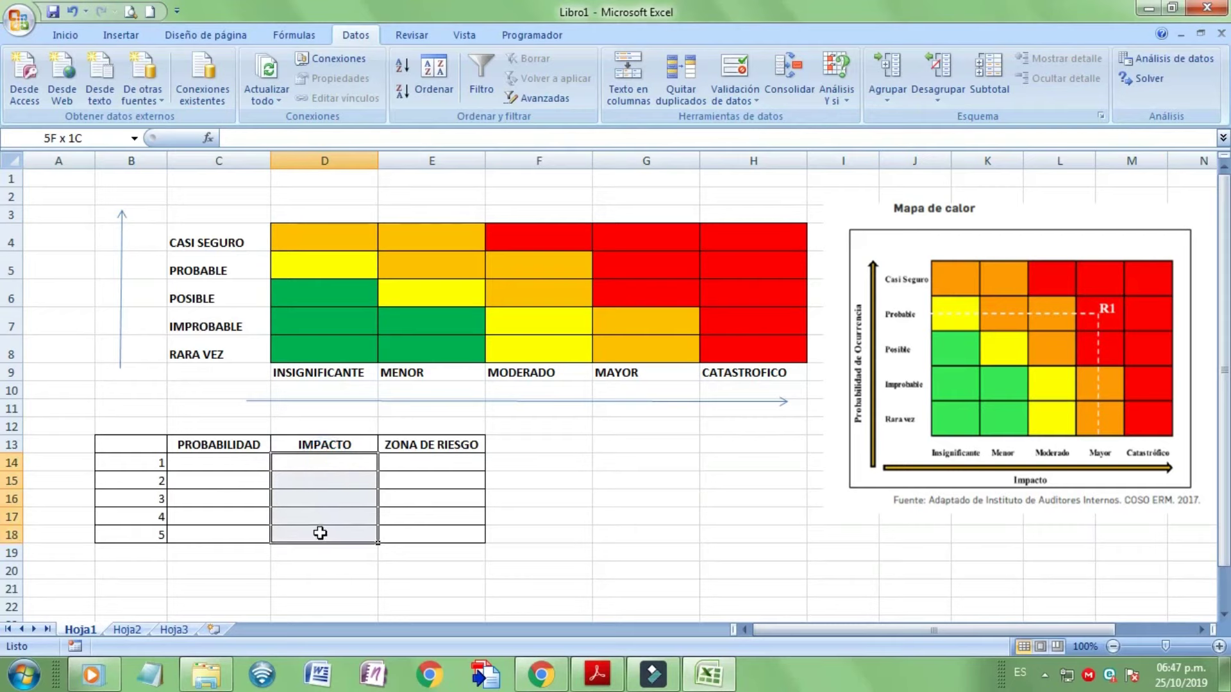
pyautogui.click(735, 68)
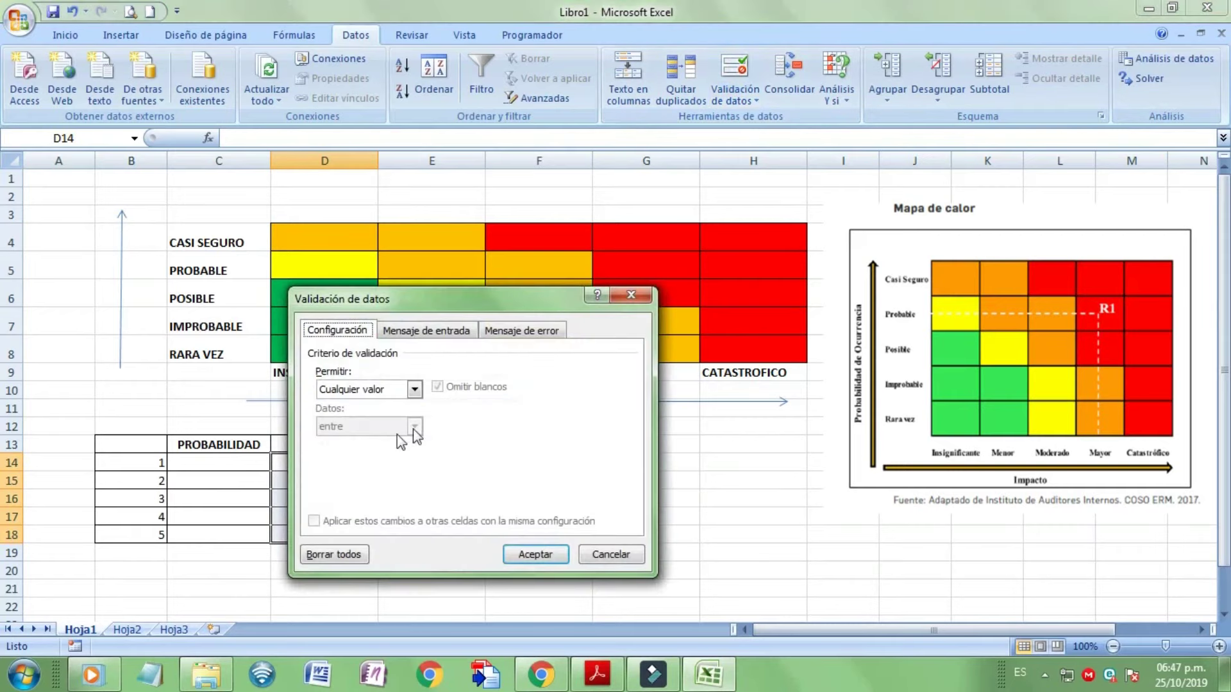
pyautogui.click(385, 391)
pyautogui.click(377, 440)
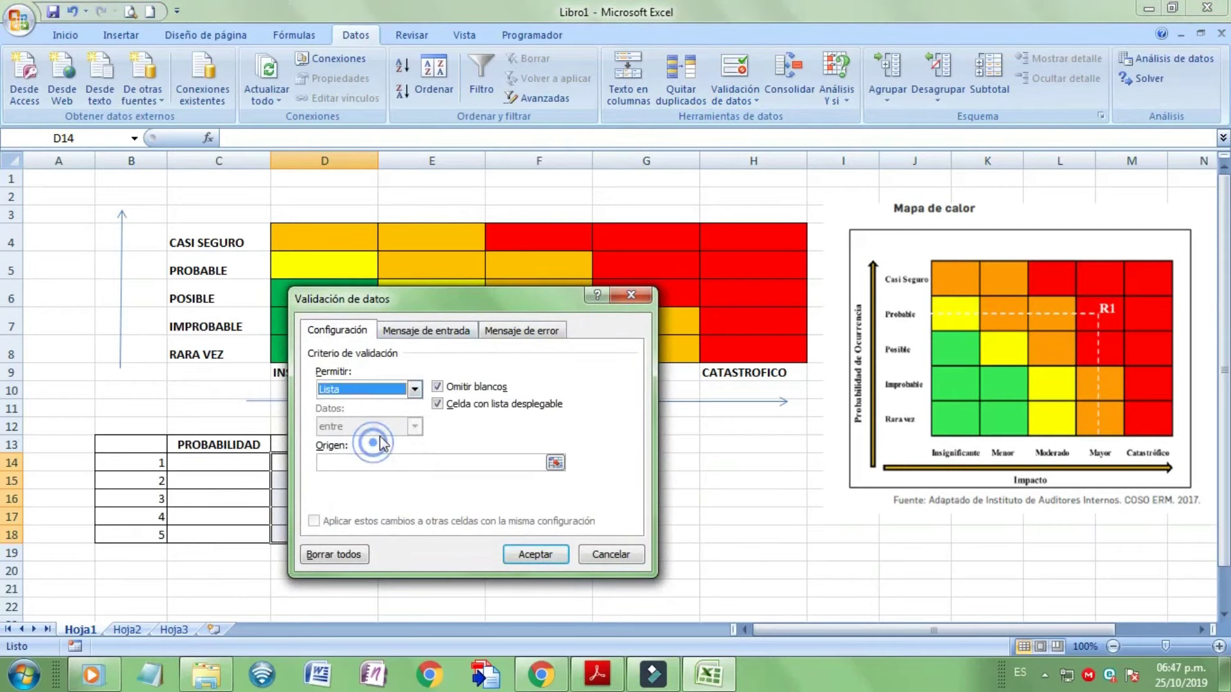
pyautogui.click(382, 458)
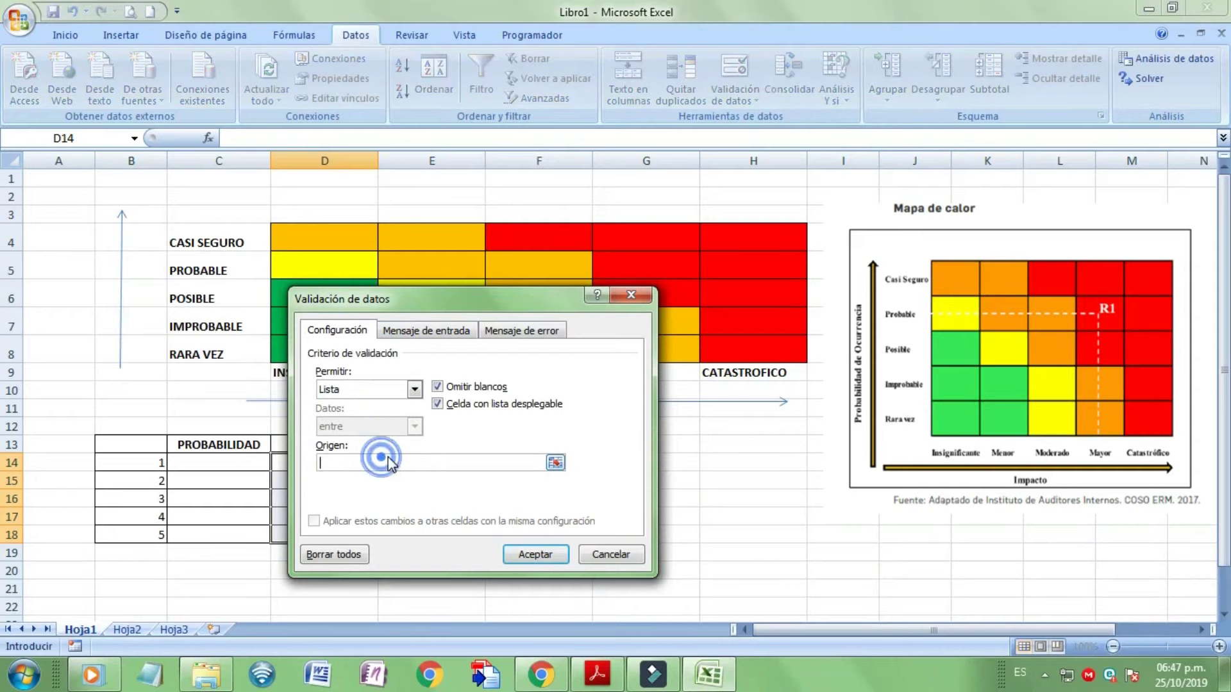
pyautogui.write('=IMPA')
pyautogui.click(508, 551)
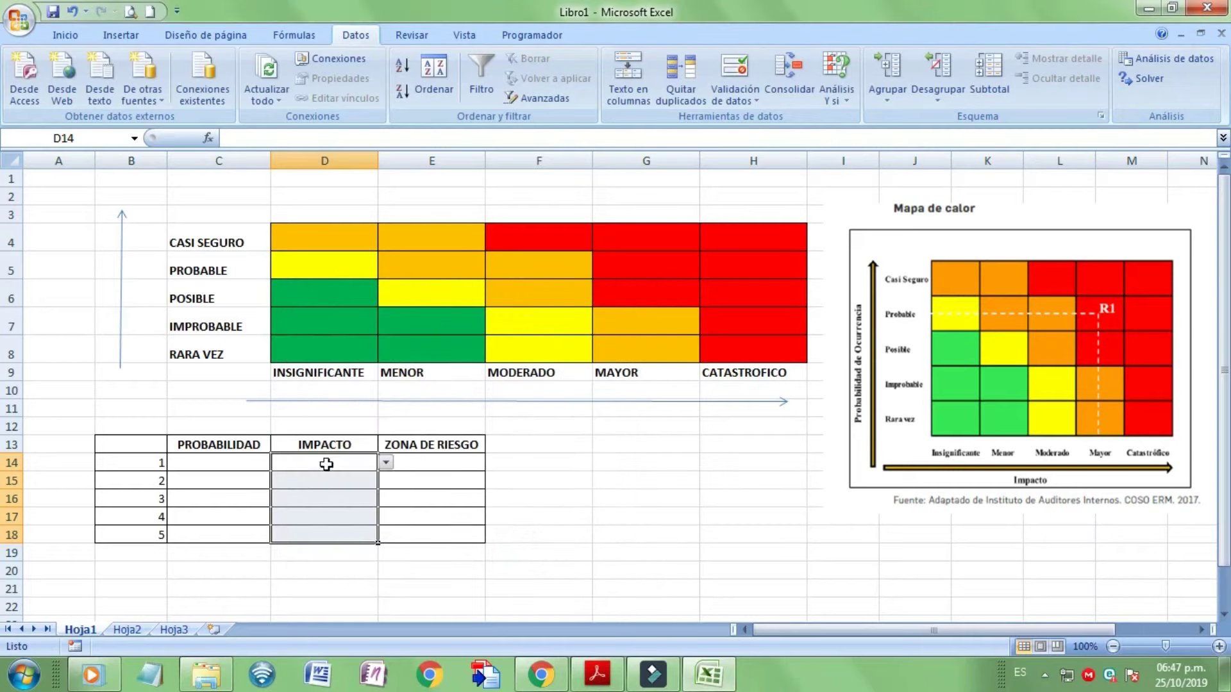
# - Open D14's dropdown to verify the impact levels are listed, choosing nothing
pyautogui.click(325, 458)
pyautogui.click(385, 461)
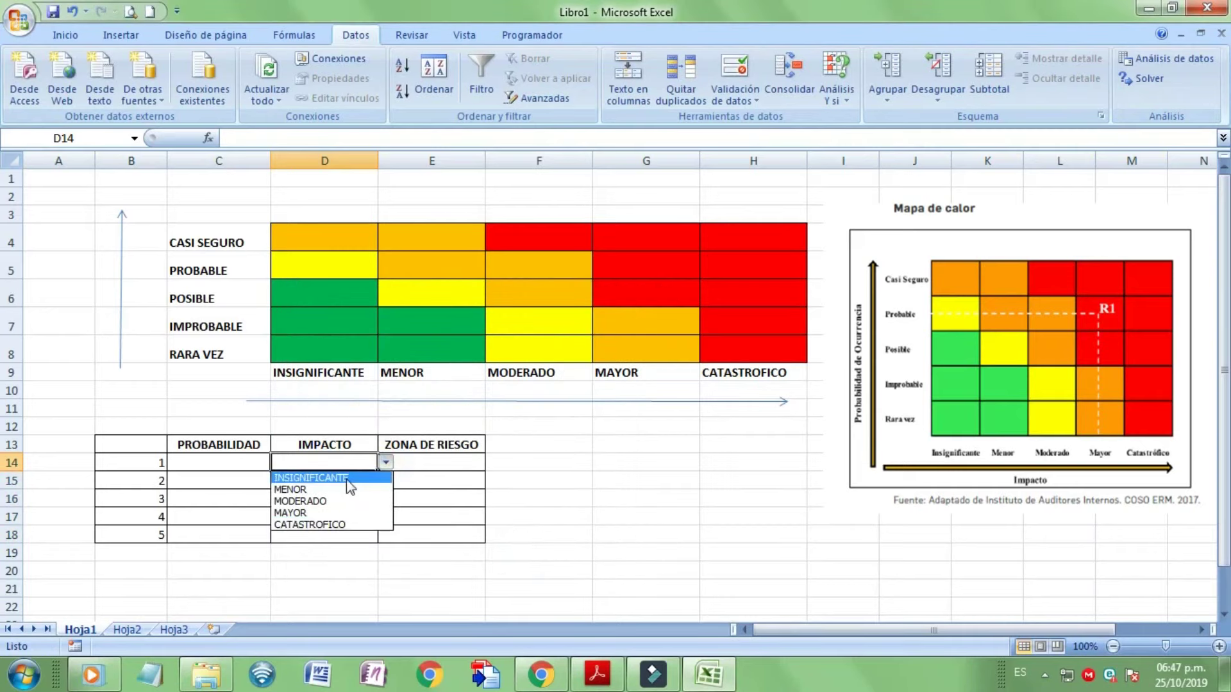
pyautogui.click(423, 538)
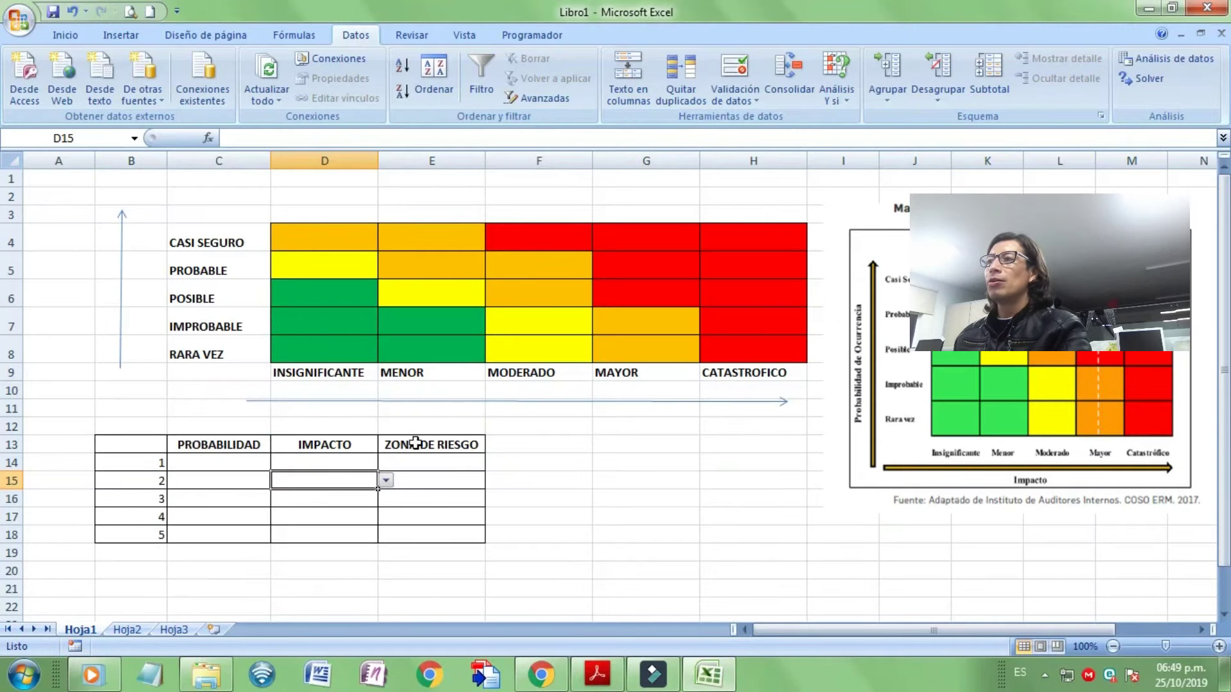
# - Copy the D4:H8 heat-map fill colours onto H20:L24 with Copiar formato
pyautogui.click(632, 501)
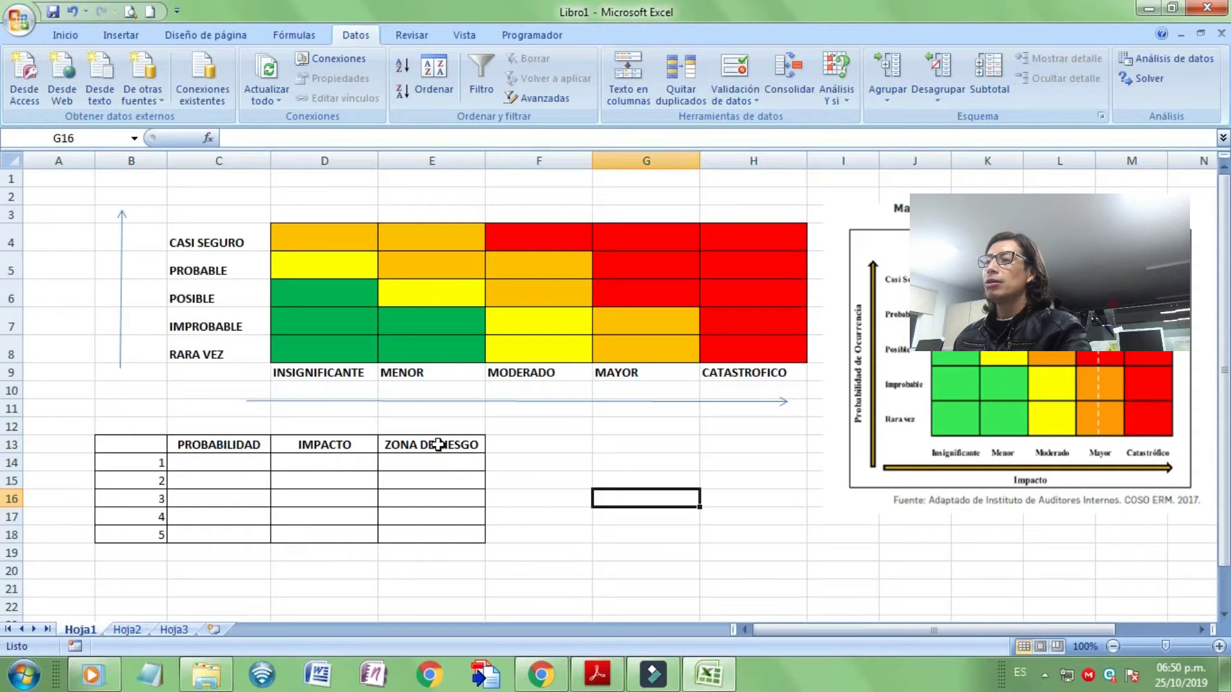
pyautogui.moveTo(437, 444); pyautogui.dragTo(431, 534)
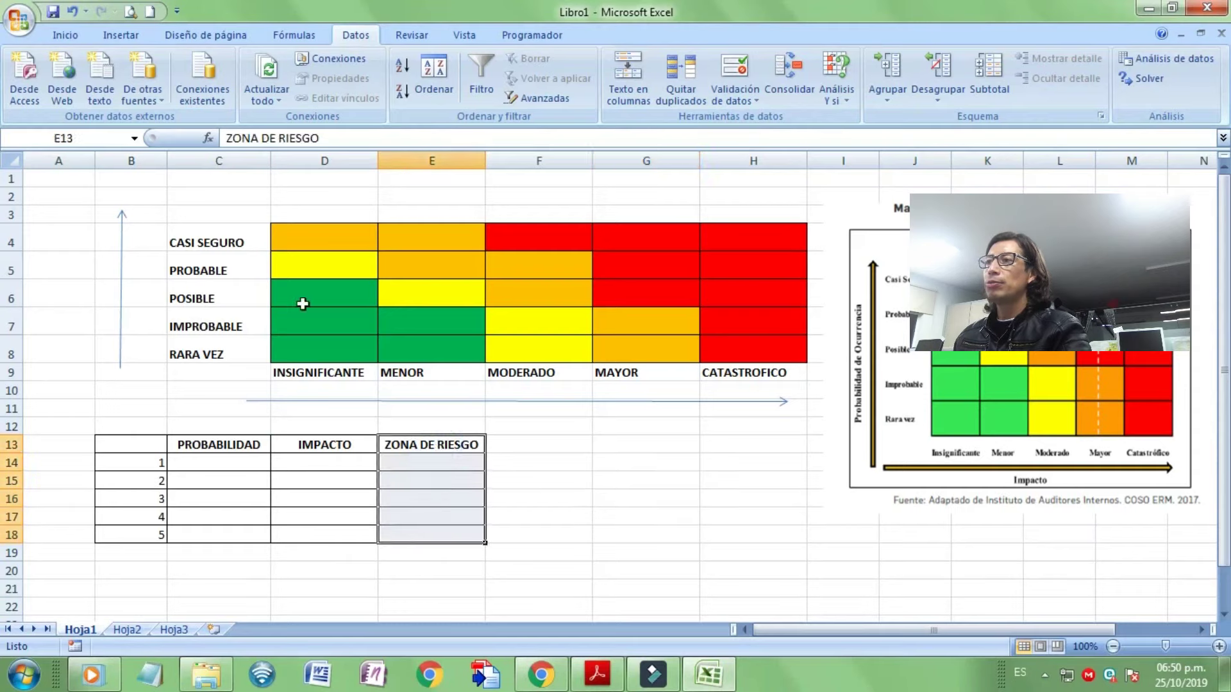
pyautogui.moveTo(334, 246); pyautogui.dragTo(717, 357)
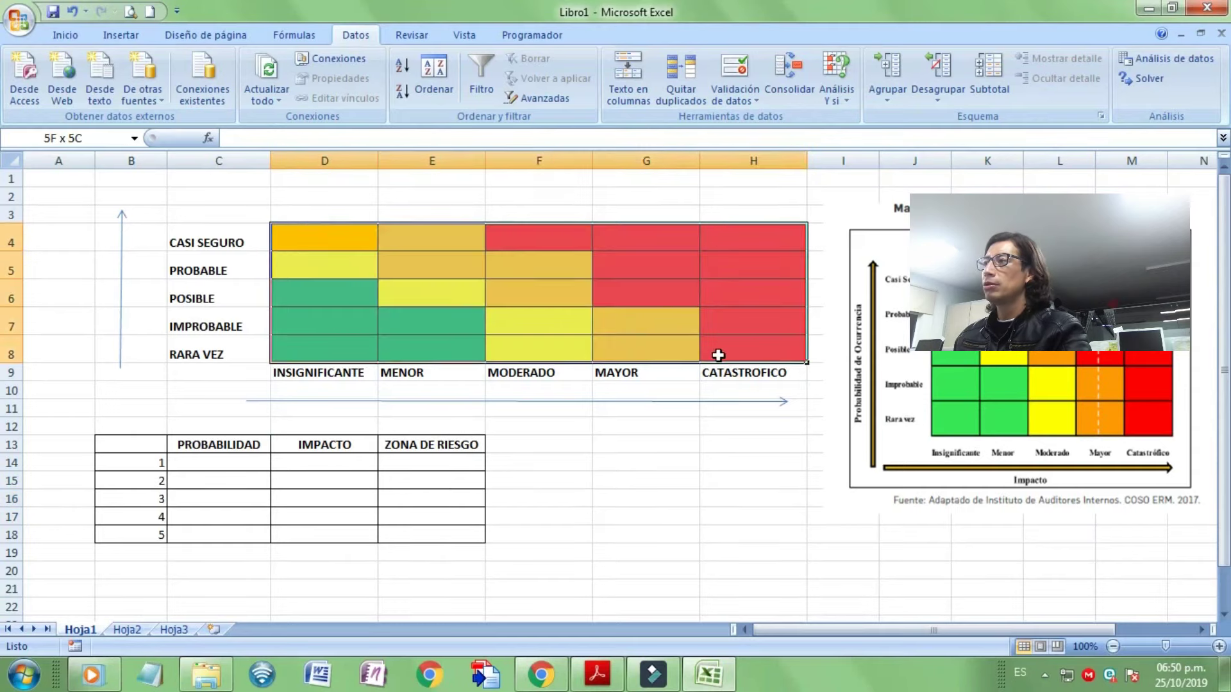
pyautogui.click(65, 35)
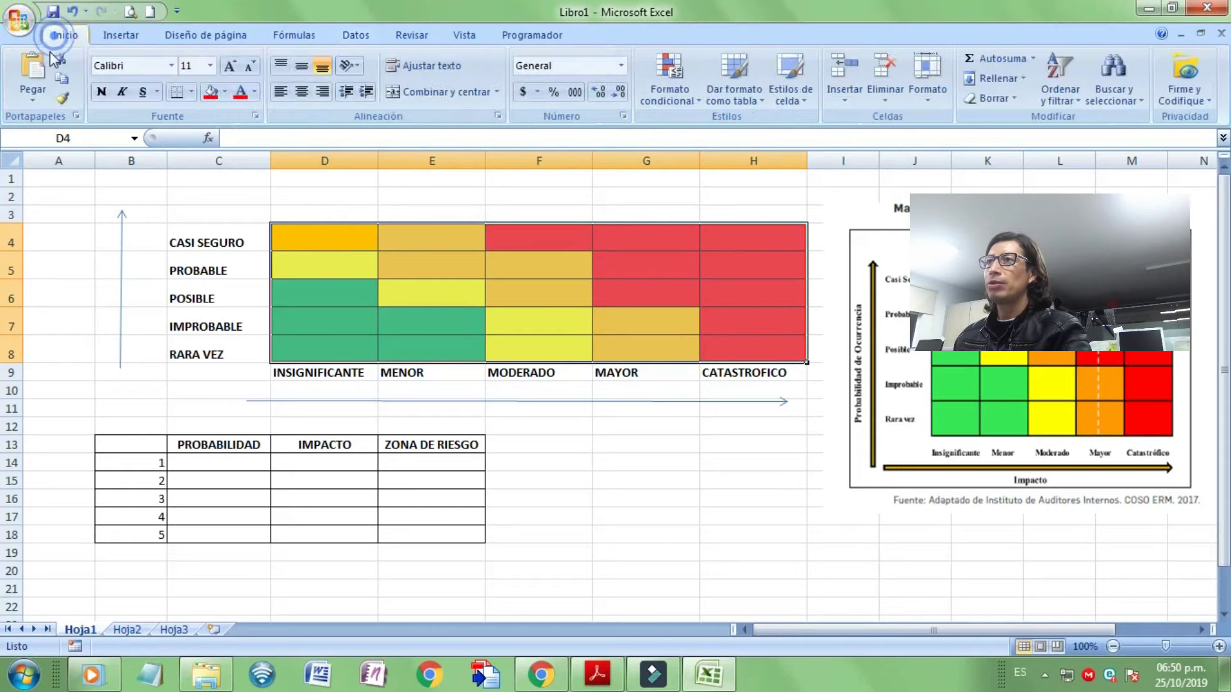
pyautogui.click(62, 97)
pyautogui.click(760, 570)
# - Review the pasted colours and select column E of the risk table
pyautogui.scroll(-2, 760, 572)
pyautogui.scroll(2, 760, 564)
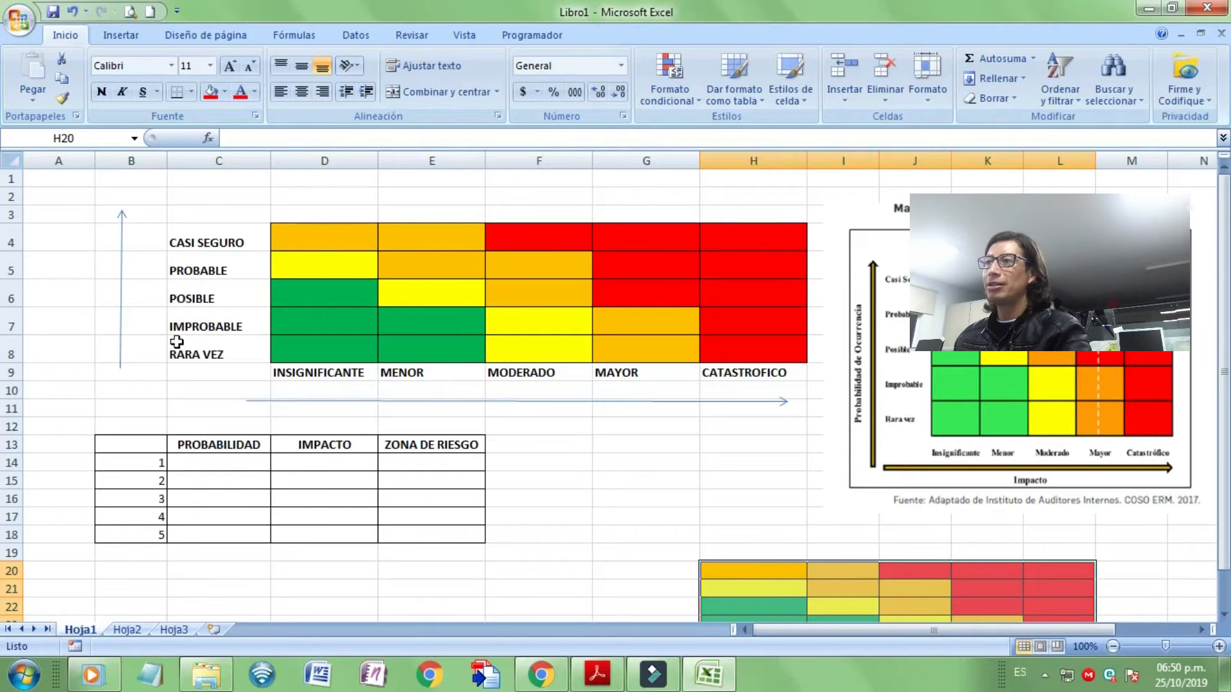
pyautogui.scroll(-3, 660, 494)
pyautogui.scroll(2, 761, 426)
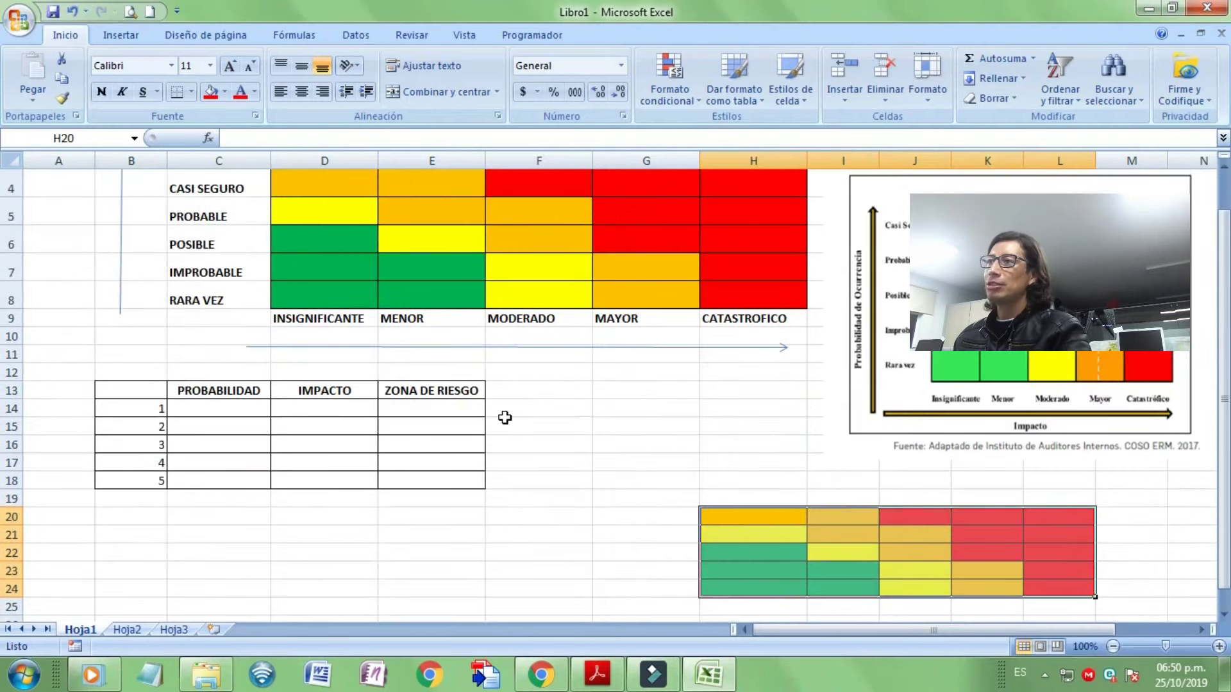
pyautogui.scroll(1, 288, 361)
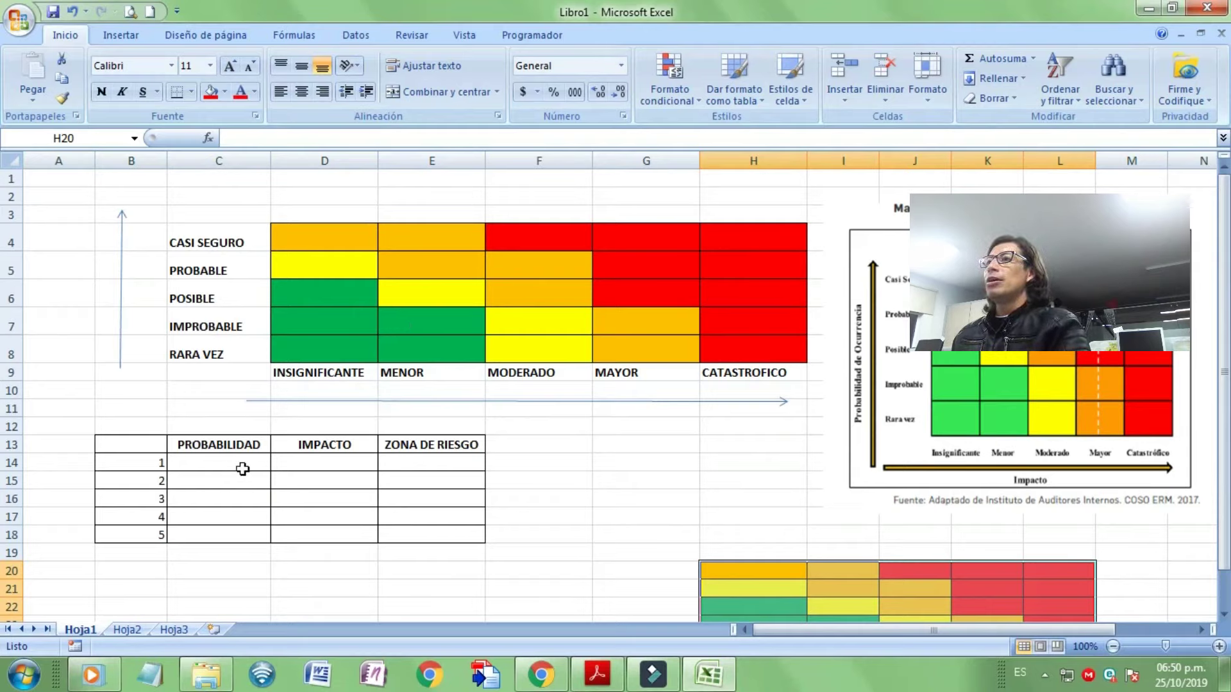
pyautogui.click(341, 480)
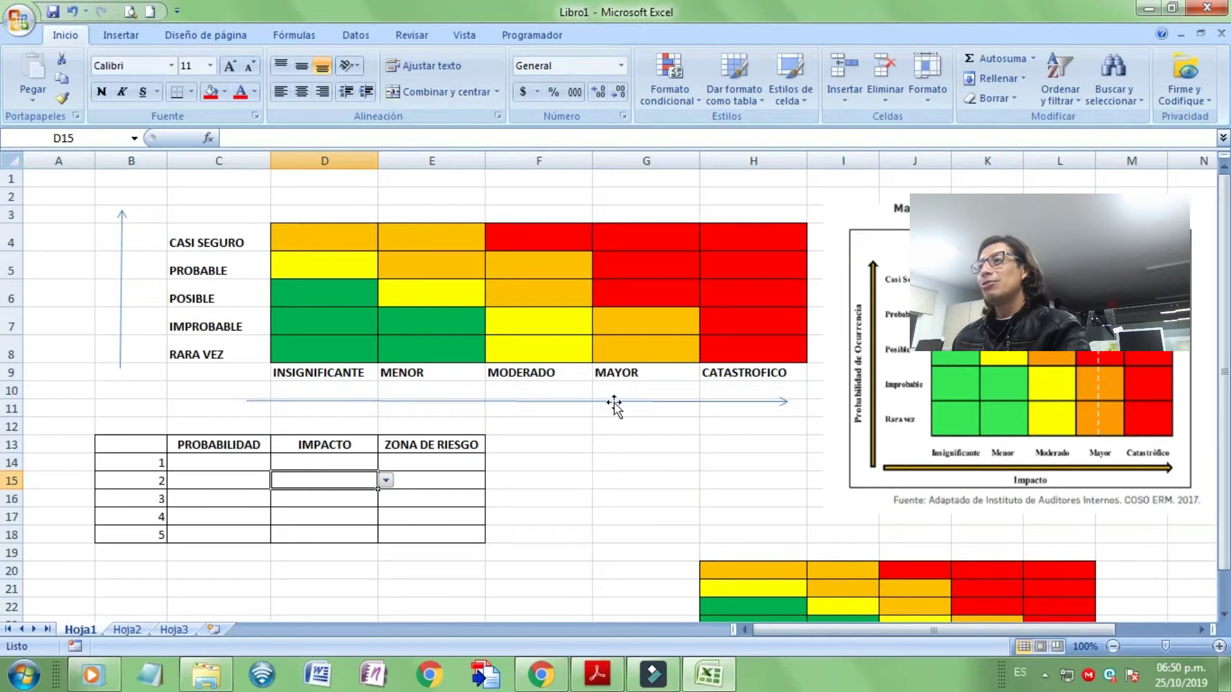
pyautogui.click(389, 162)
# - Free column E by moving the ZONA DE RIESGO block E13:E18 one column right
pyautogui.rightClick(411, 162)
pyautogui.click(448, 251)
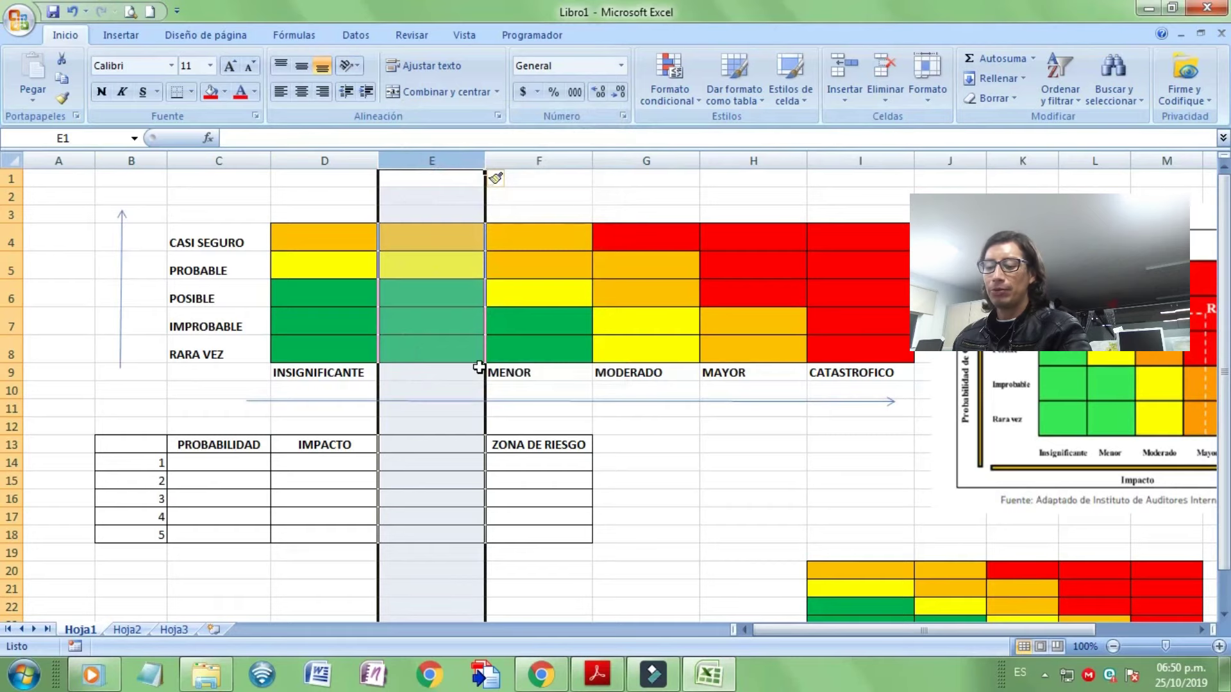
pyautogui.hotkey('ctrl', 'z')
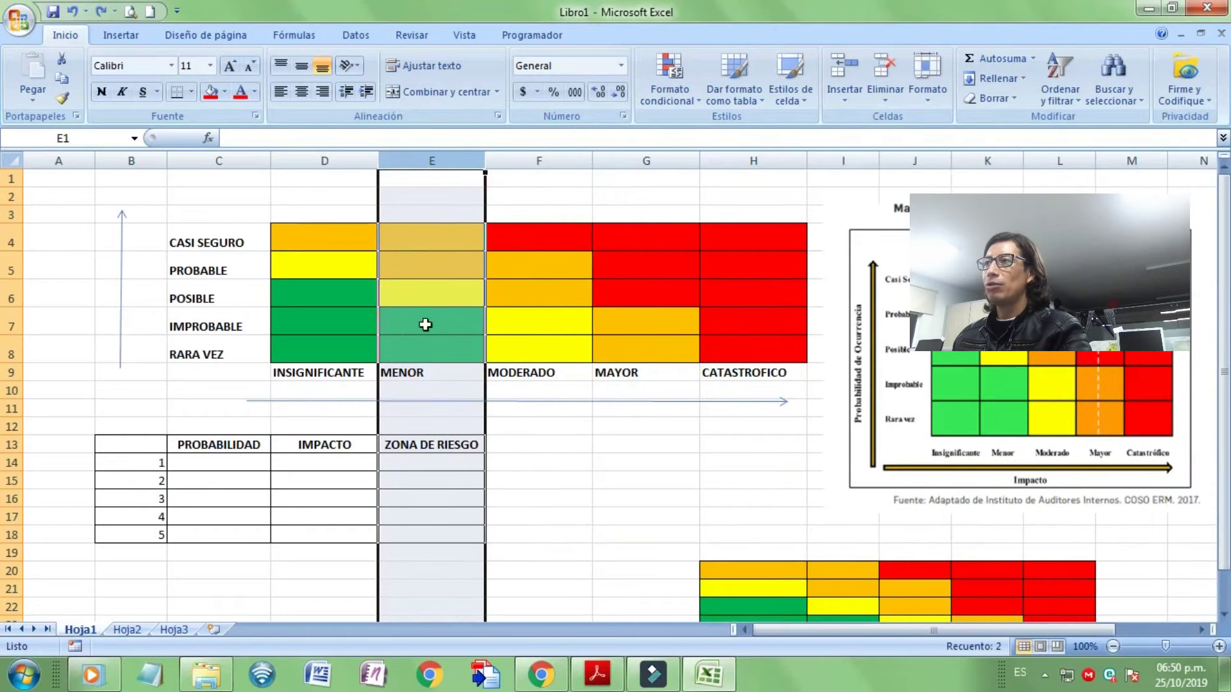
pyautogui.click(445, 271)
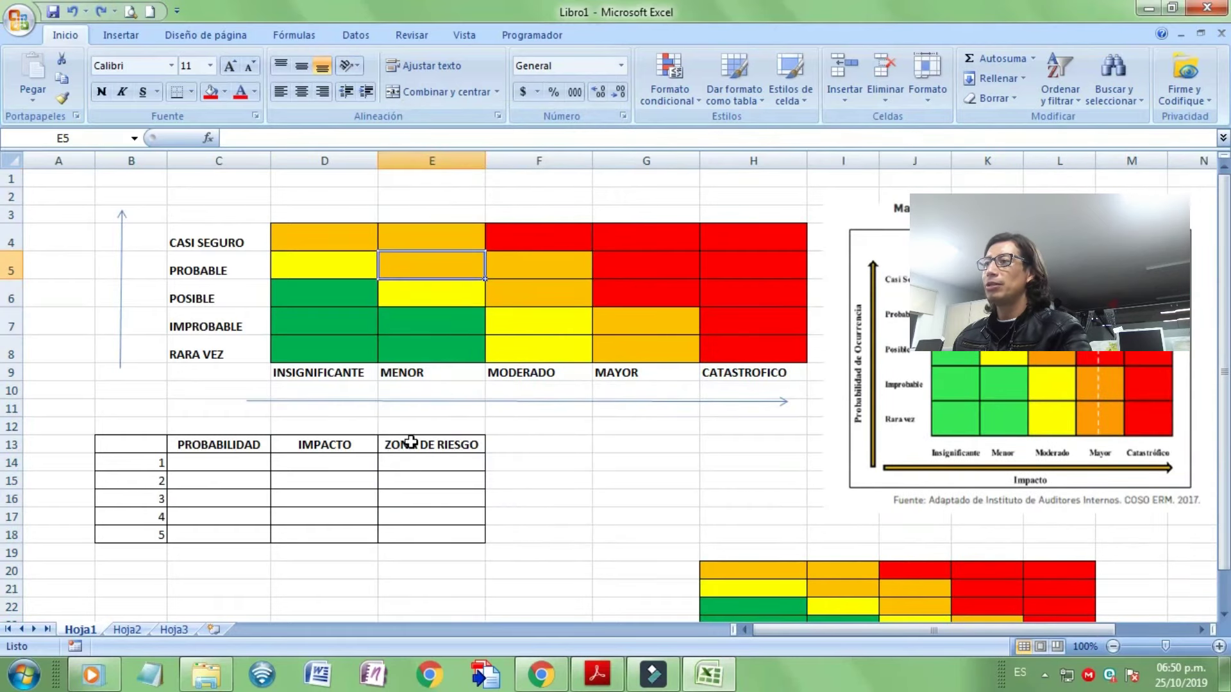
pyautogui.moveTo(410, 441); pyautogui.dragTo(412, 530)
pyautogui.moveTo(484, 456)
pyautogui.mouseDown()
pyautogui.moveTo(503, 453)
pyautogui.moveTo(455, 487)
pyautogui.moveTo(455, 530)
pyautogui.mouseUp()
# - Give the emptied column E cells all borders and add a centred LLAVE heading in E13
pyautogui.click(466, 461)
pyautogui.click(303, 116)
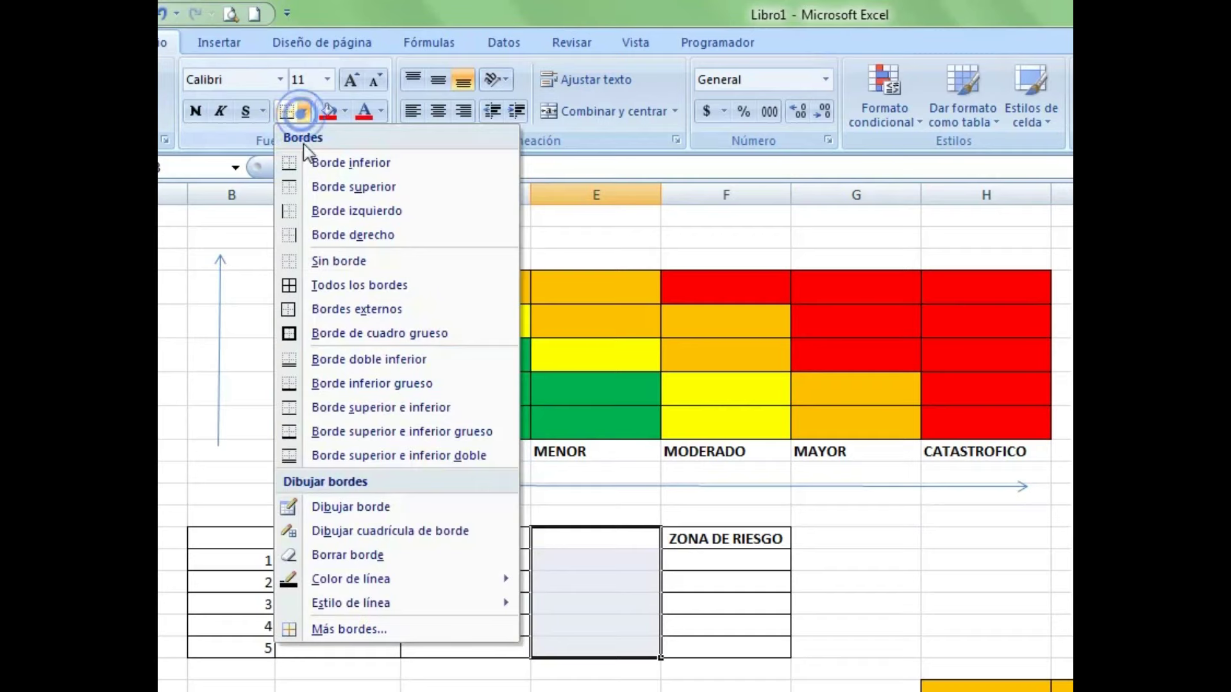
pyautogui.click(334, 282)
pyautogui.click(555, 537)
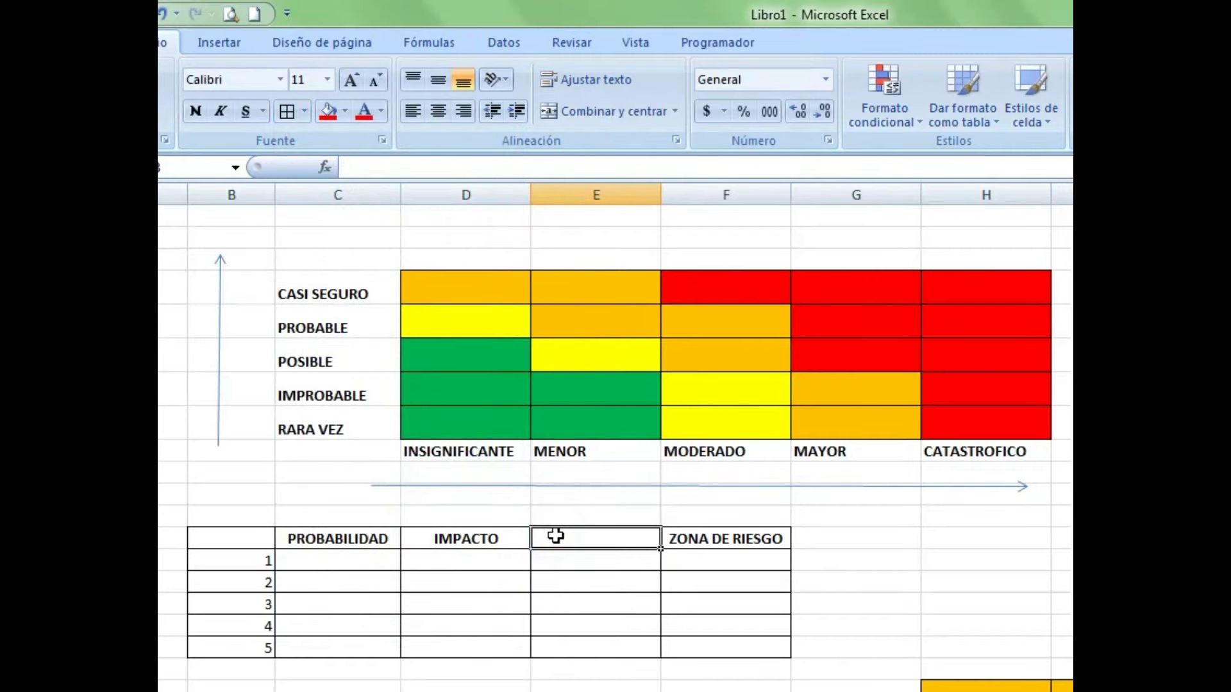
pyautogui.write('LLAVE')
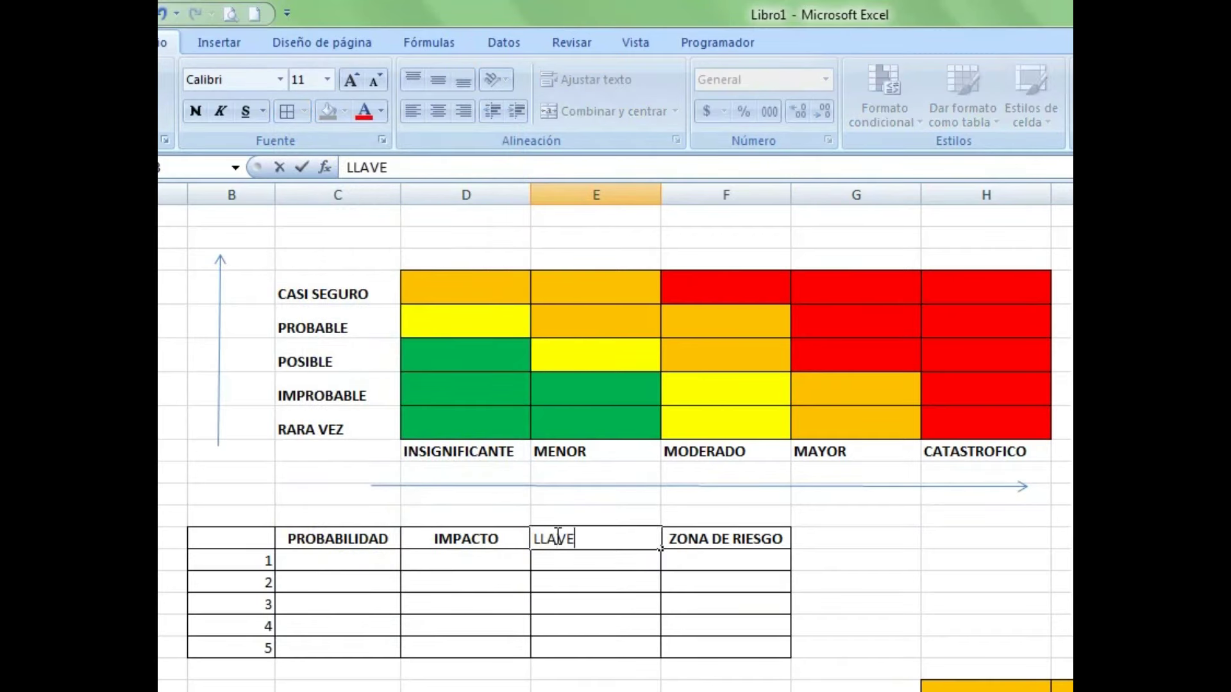
pyautogui.press('Return')
pyautogui.click(555, 537)
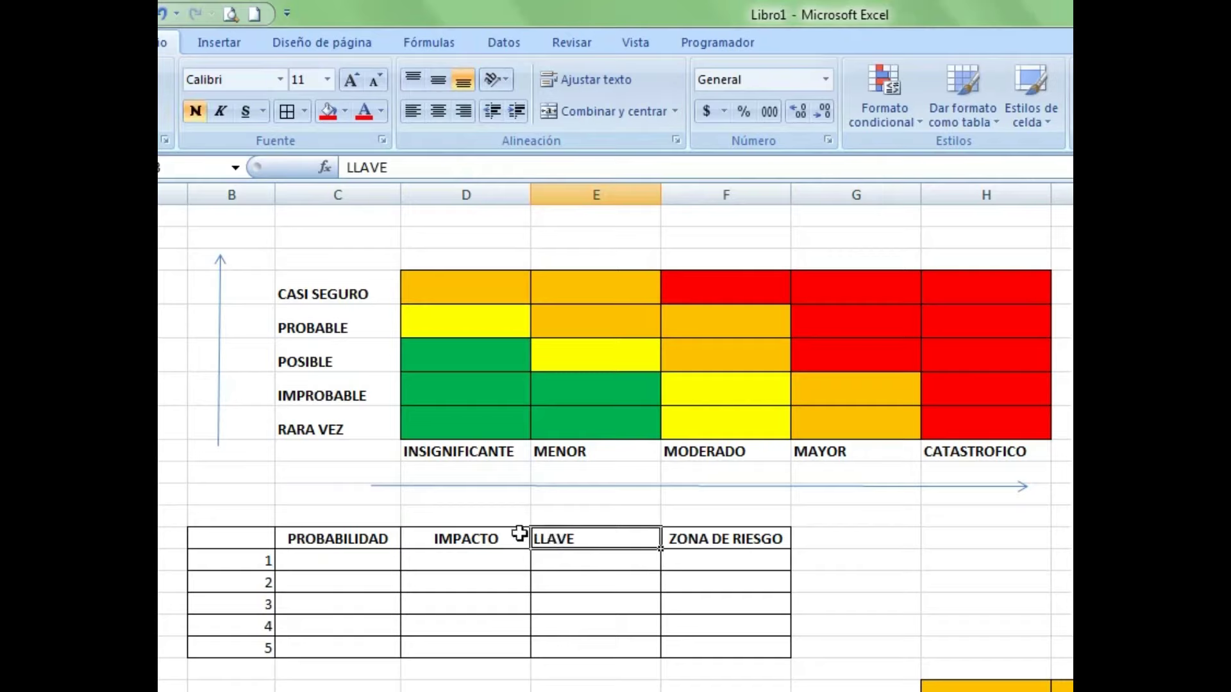
pyautogui.click(437, 111)
# - Set the first risk's probability to POSIBLE and impact to MAYOR, then select E14
pyautogui.click(488, 533)
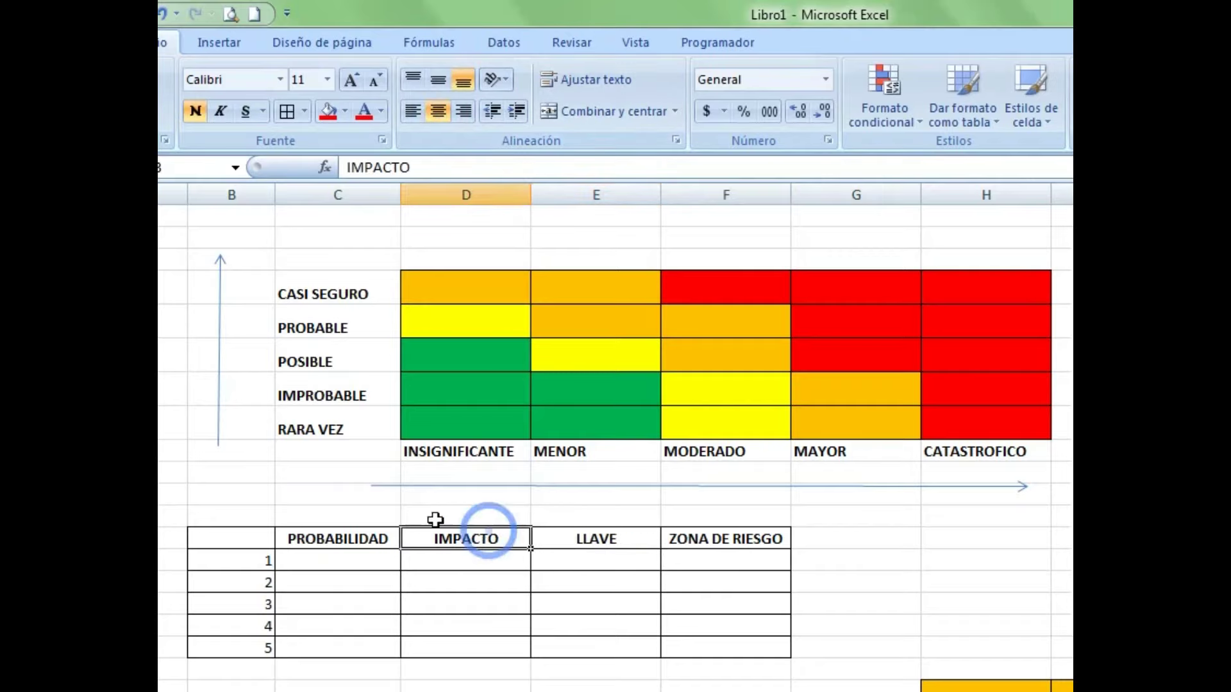
pyautogui.click(583, 559)
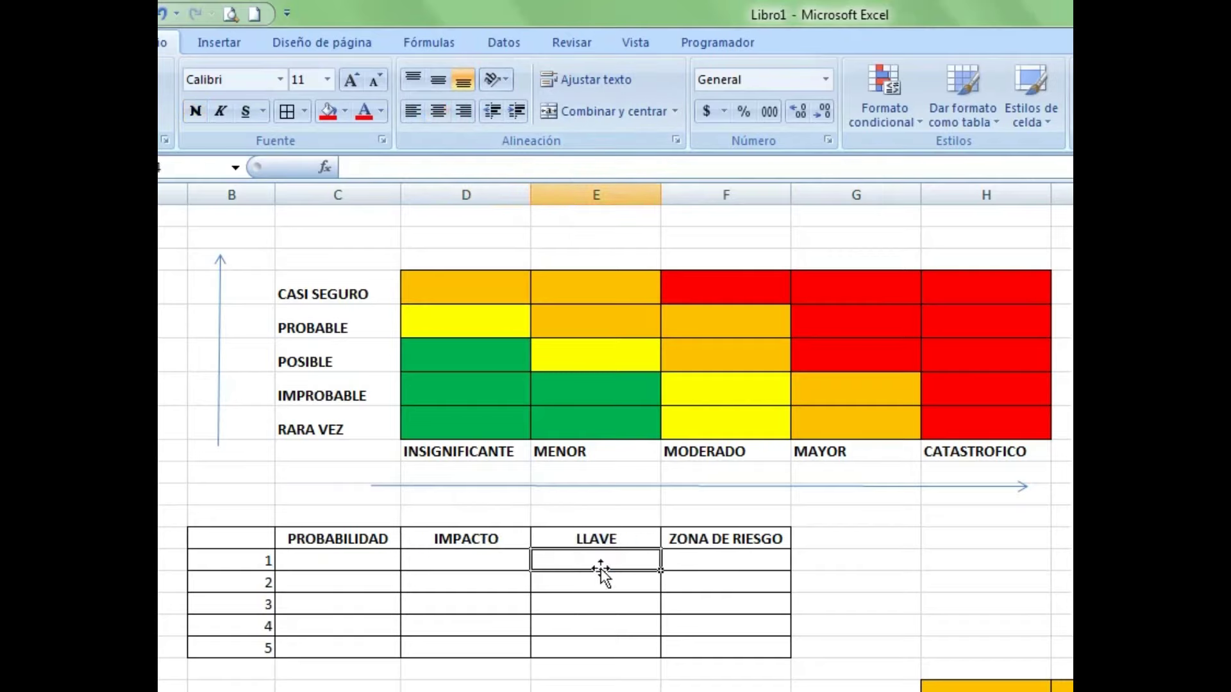
pyautogui.click(357, 556)
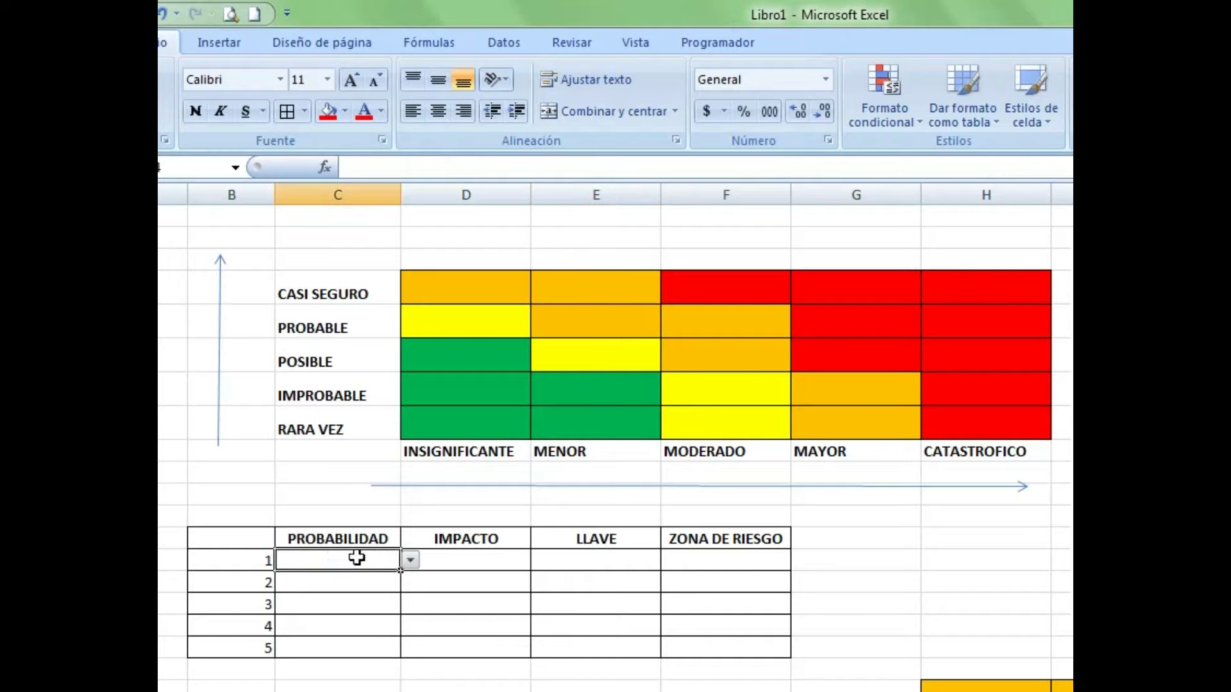
pyautogui.click(410, 560)
pyautogui.click(363, 605)
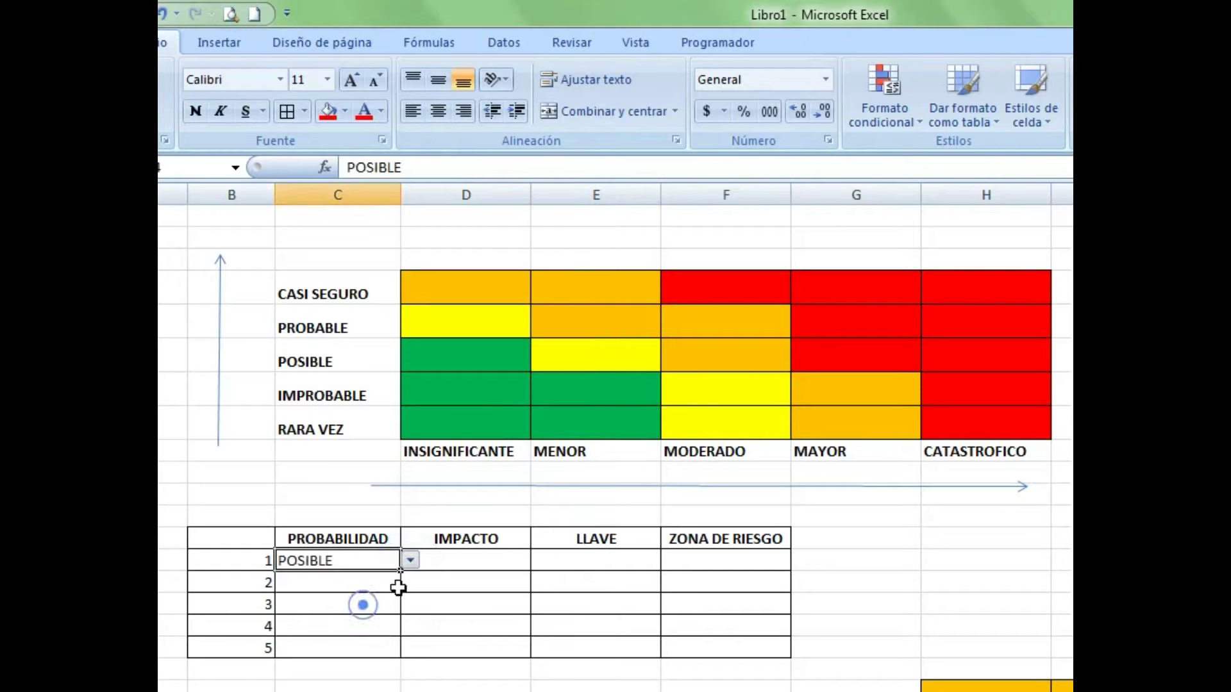
pyautogui.click(487, 568)
pyautogui.click(540, 560)
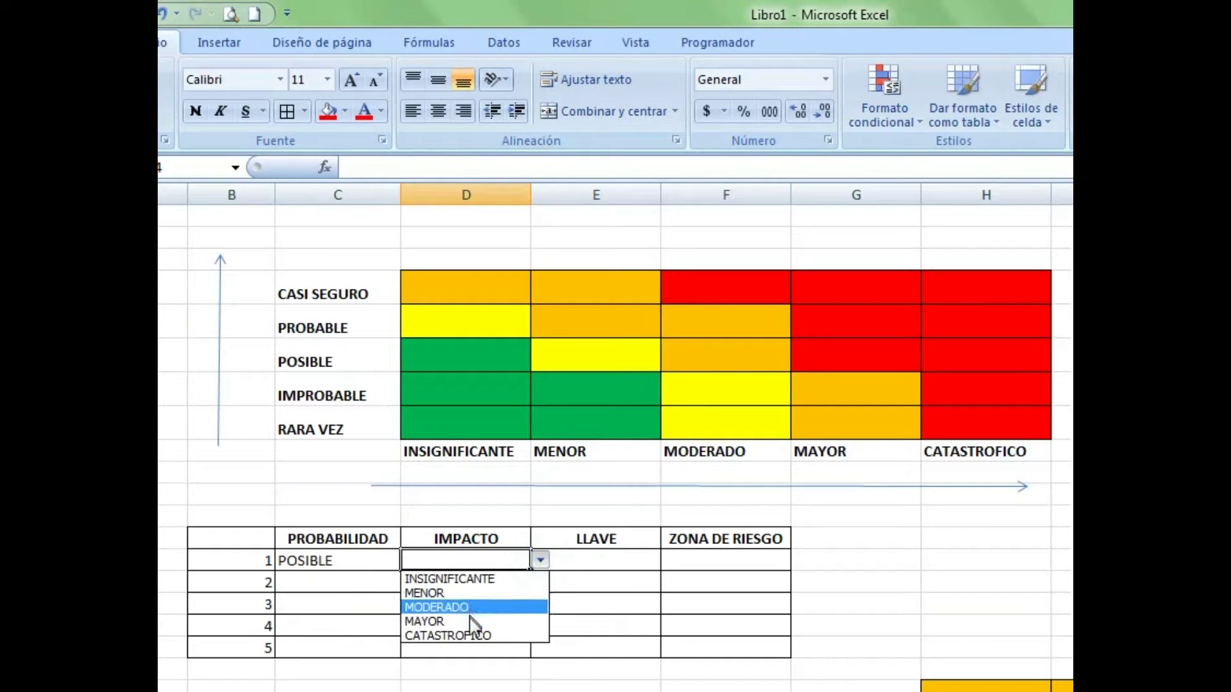
pyautogui.click(478, 621)
pyautogui.click(587, 560)
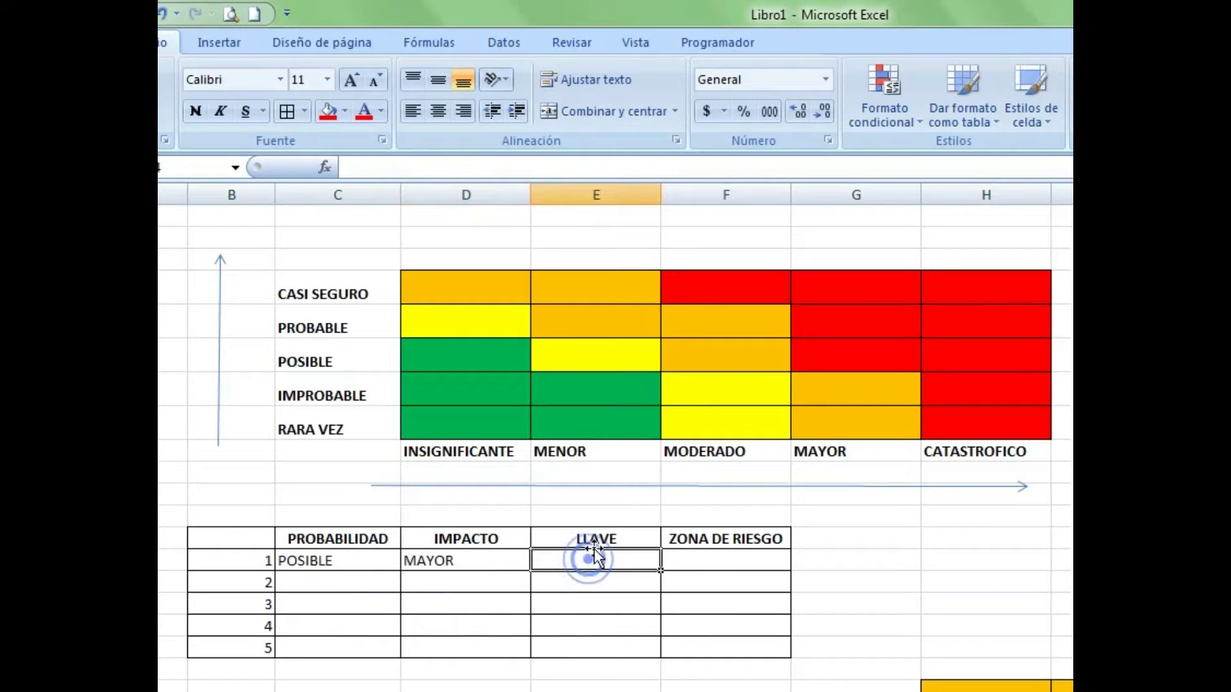
pyautogui.click(709, 557)
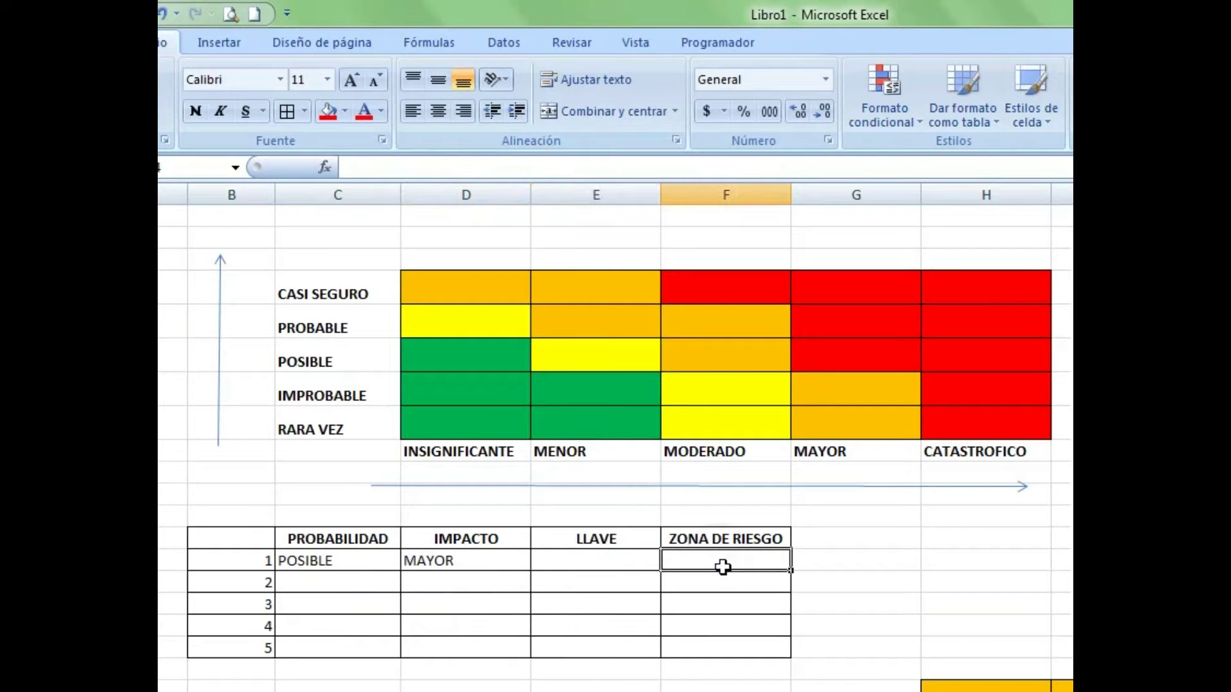
pyautogui.click(651, 562)
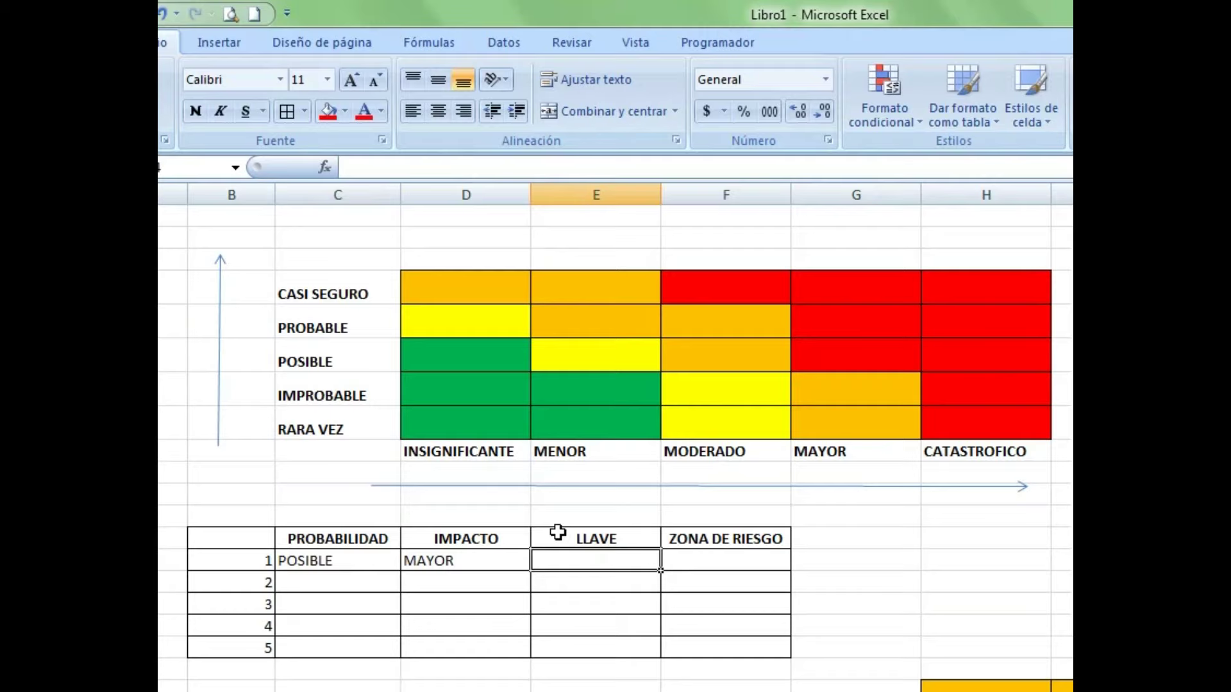
# - Enter the LLAVE formula =+C14&D14 in E14 and fill it down to E18
pyautogui.write('+')
pyautogui.press('Left')
pyautogui.press('Left')
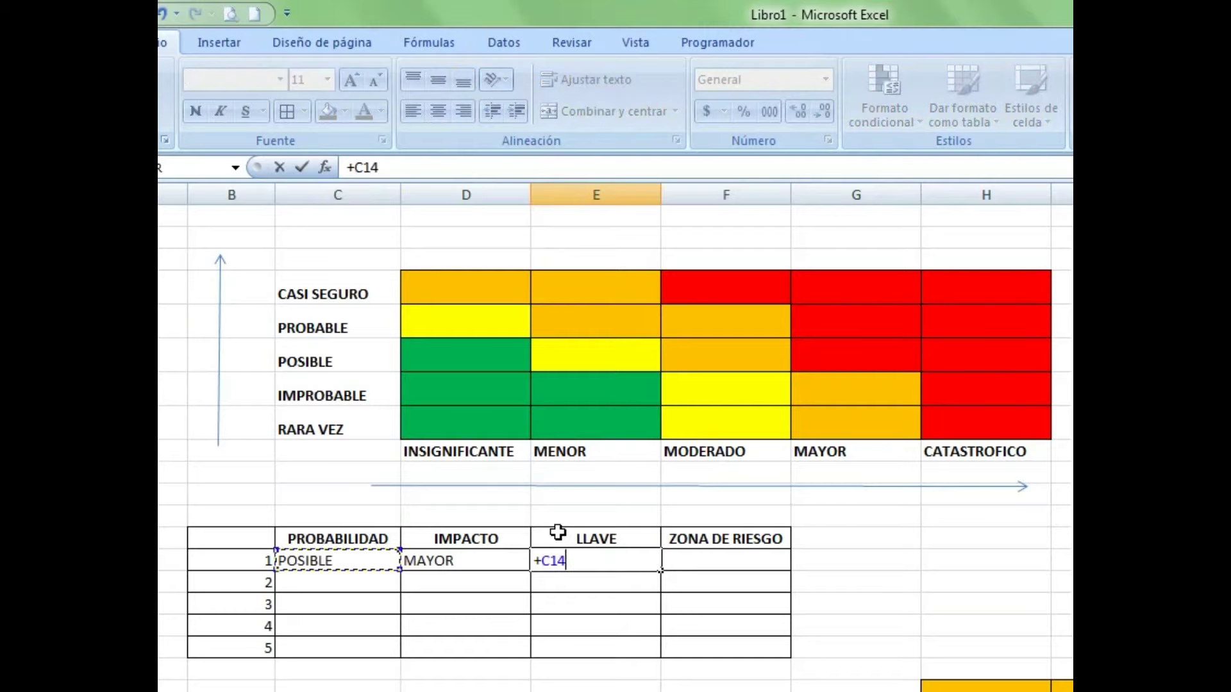
pyautogui.write('&')
pyautogui.press('Left')
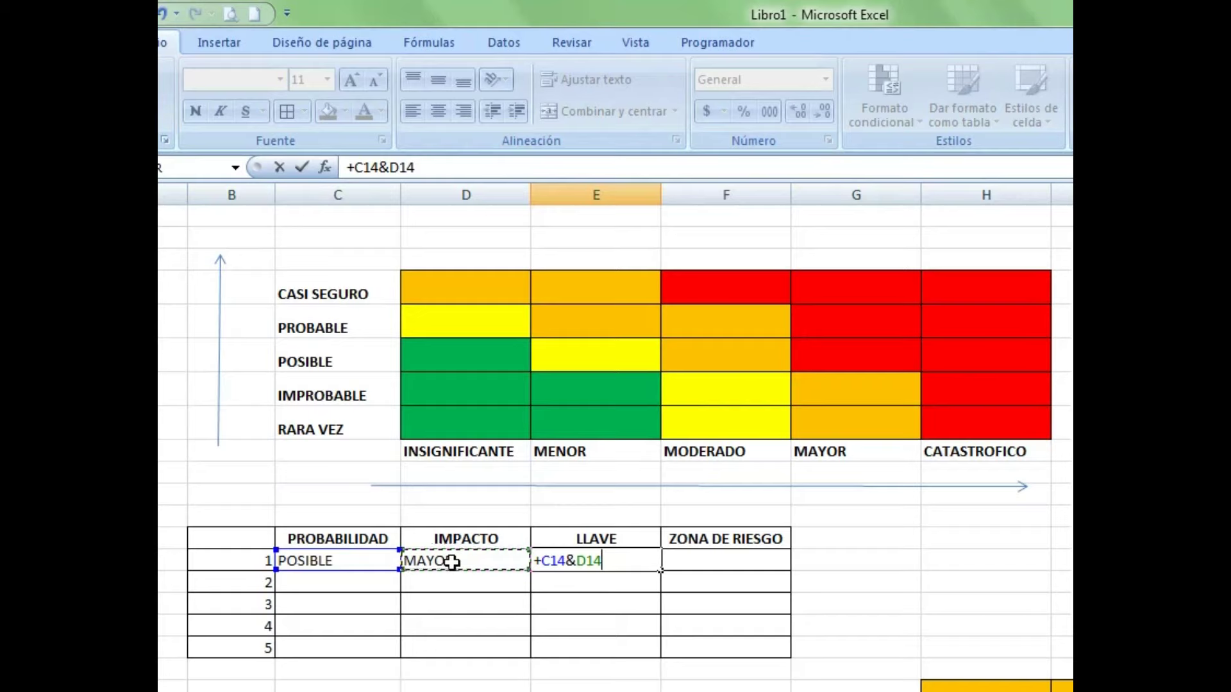
pyautogui.press('Return')
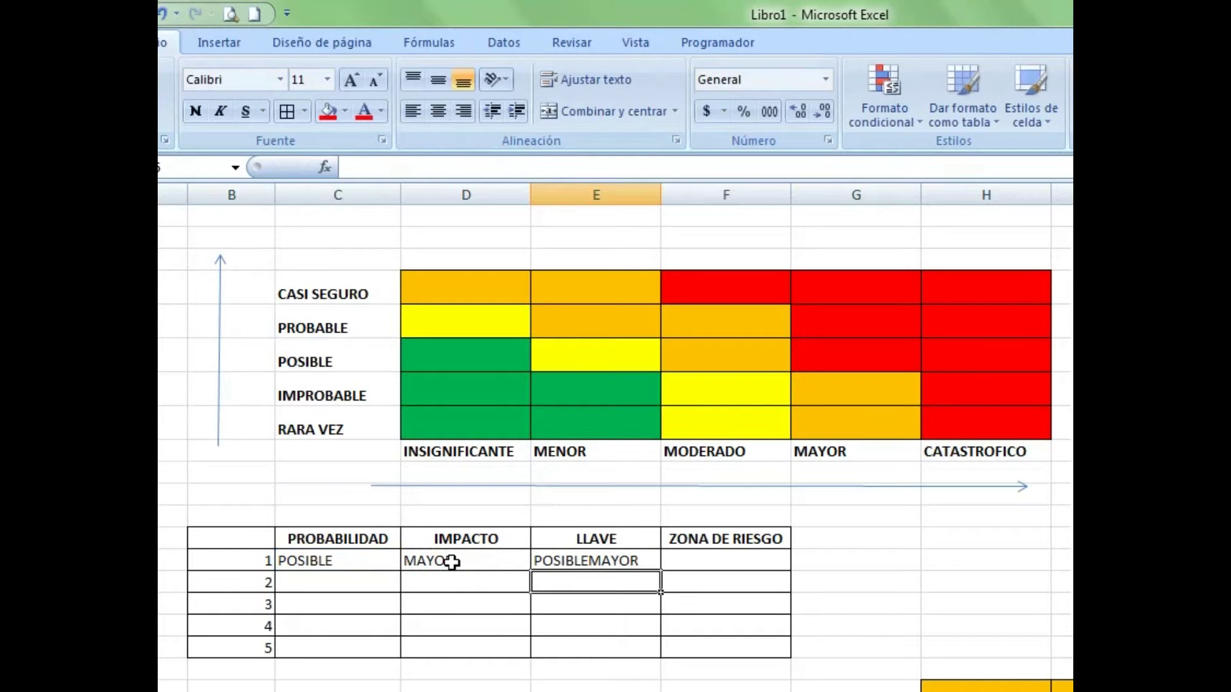
pyautogui.press('Up')
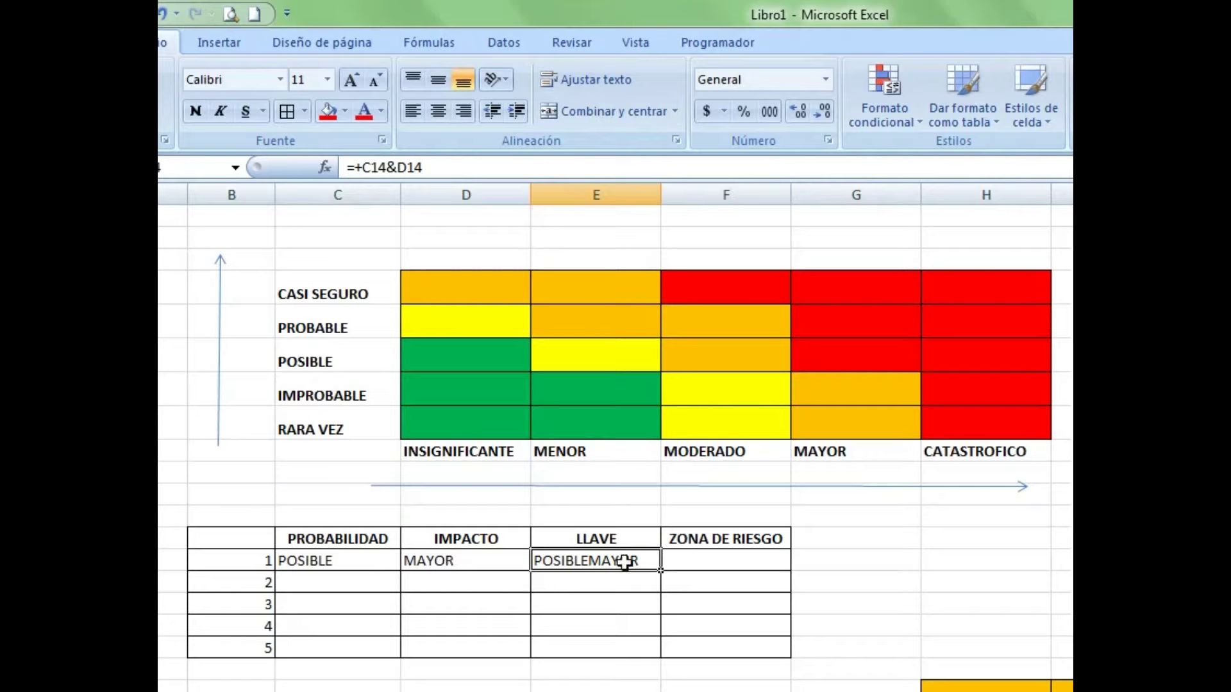
pyautogui.moveTo(661, 574); pyautogui.dragTo(628, 643)
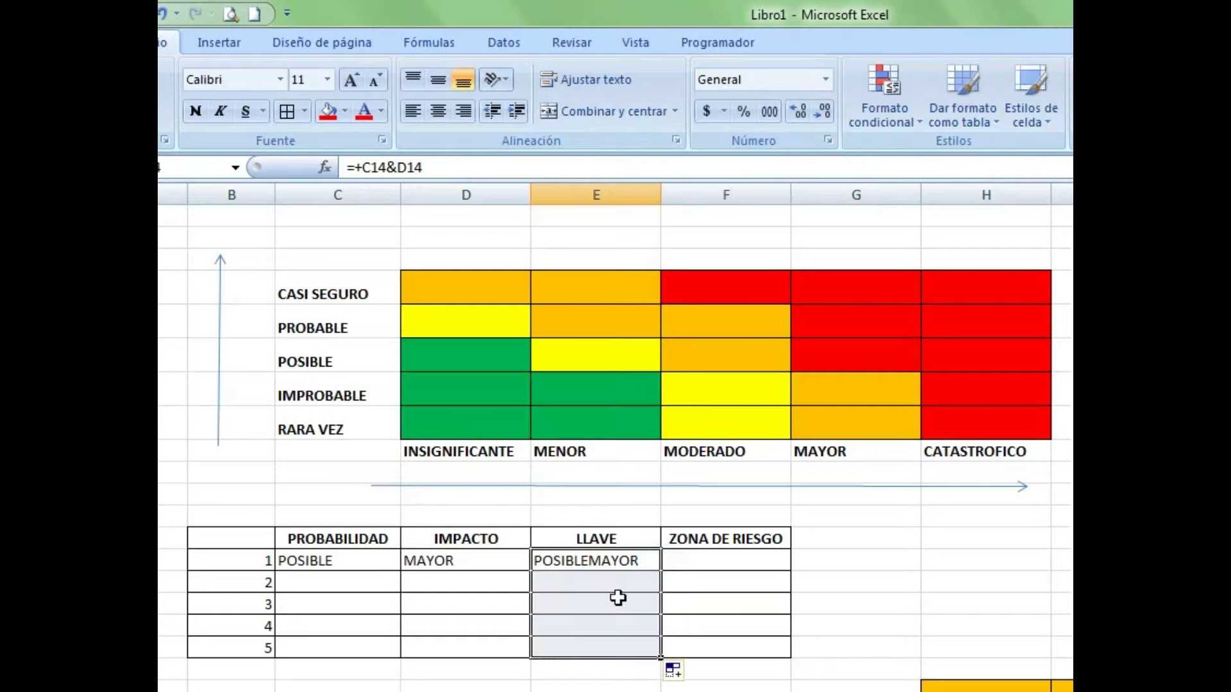
# - Set risk 2 to POSIBLE / MAYOR and risk 3 to CASI SEGURO / MENOR
pyautogui.click(377, 588)
pyautogui.click(412, 583)
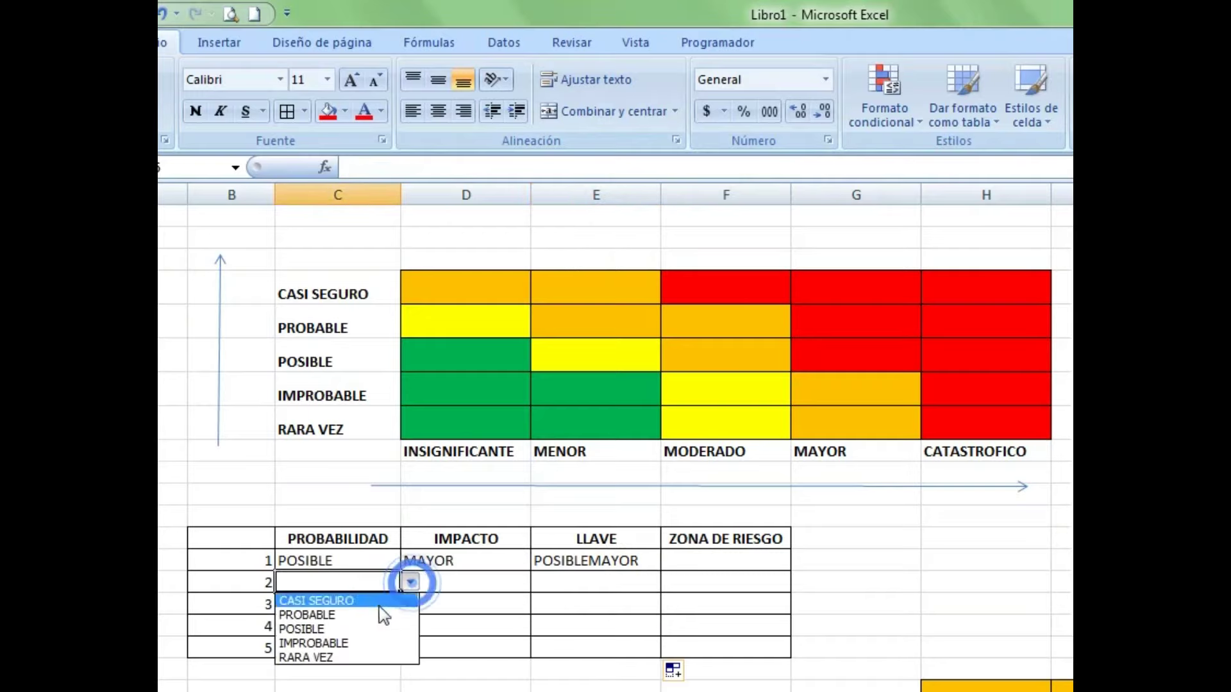
pyautogui.click(372, 627)
pyautogui.click(465, 584)
pyautogui.click(541, 582)
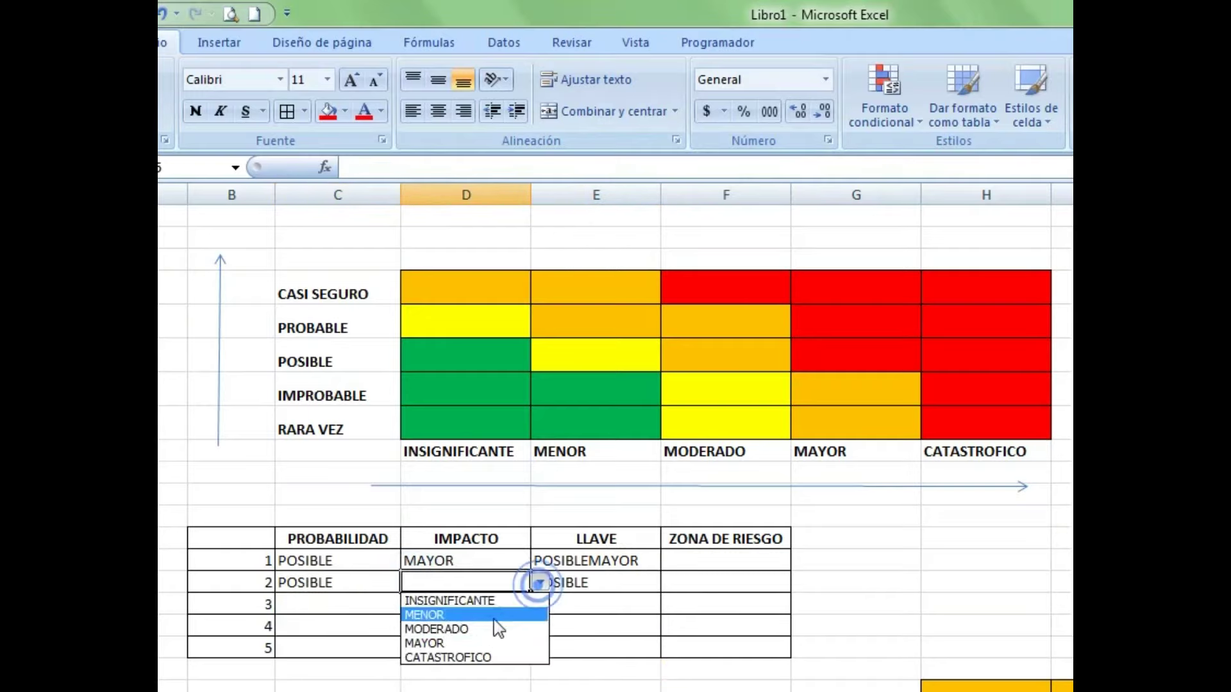
pyautogui.click(481, 642)
pyautogui.click(338, 618)
pyautogui.click(410, 604)
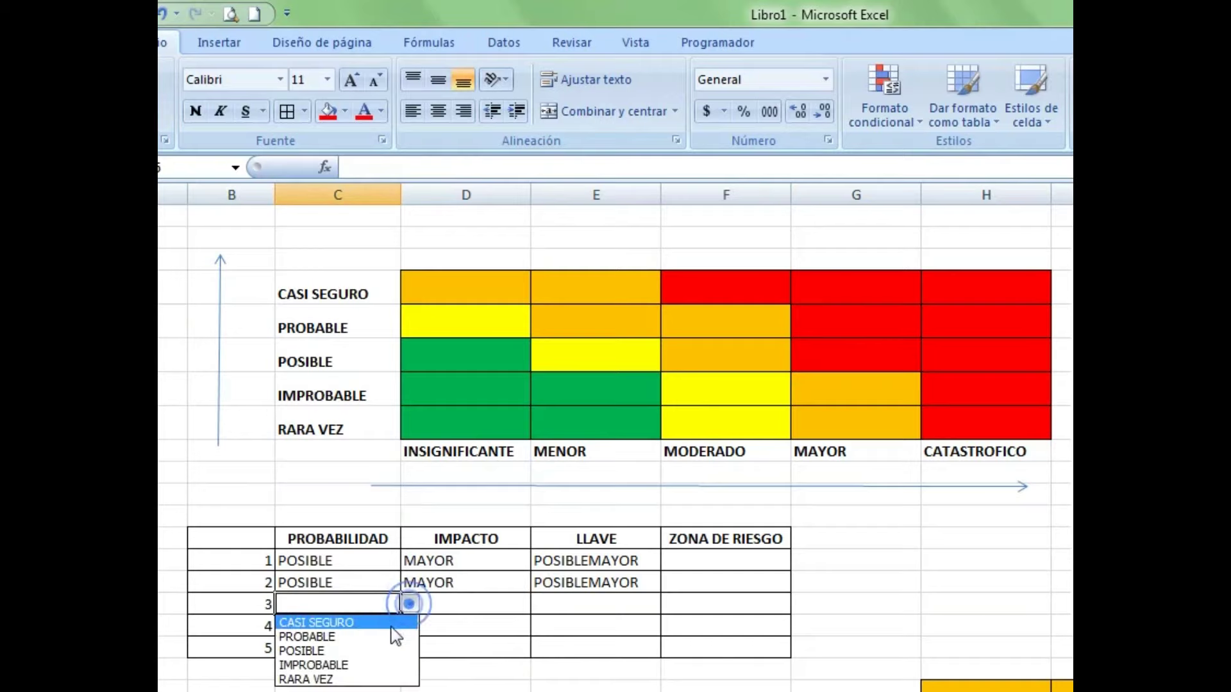
pyautogui.click(390, 625)
pyautogui.click(440, 605)
pyautogui.click(540, 604)
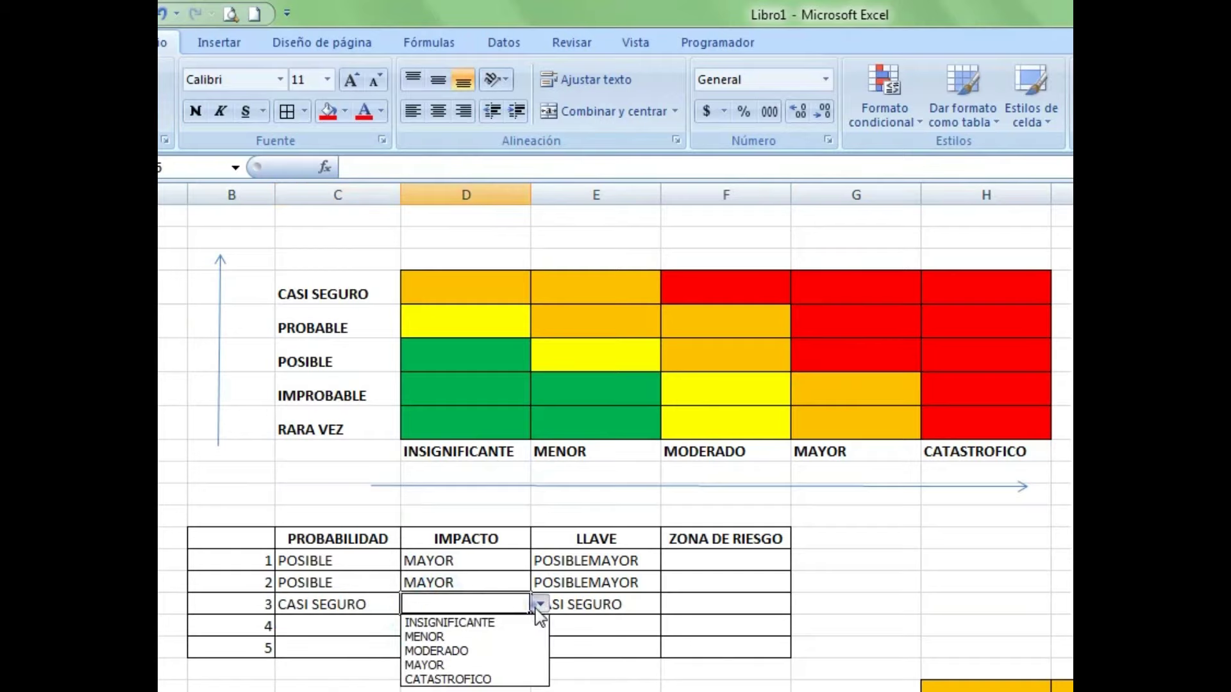
pyautogui.click(496, 634)
# - Set risk 4 to PROBABLE / INSIGNIFICANTE and risk 5 to POSIBLE / MODERADO
pyautogui.click(358, 625)
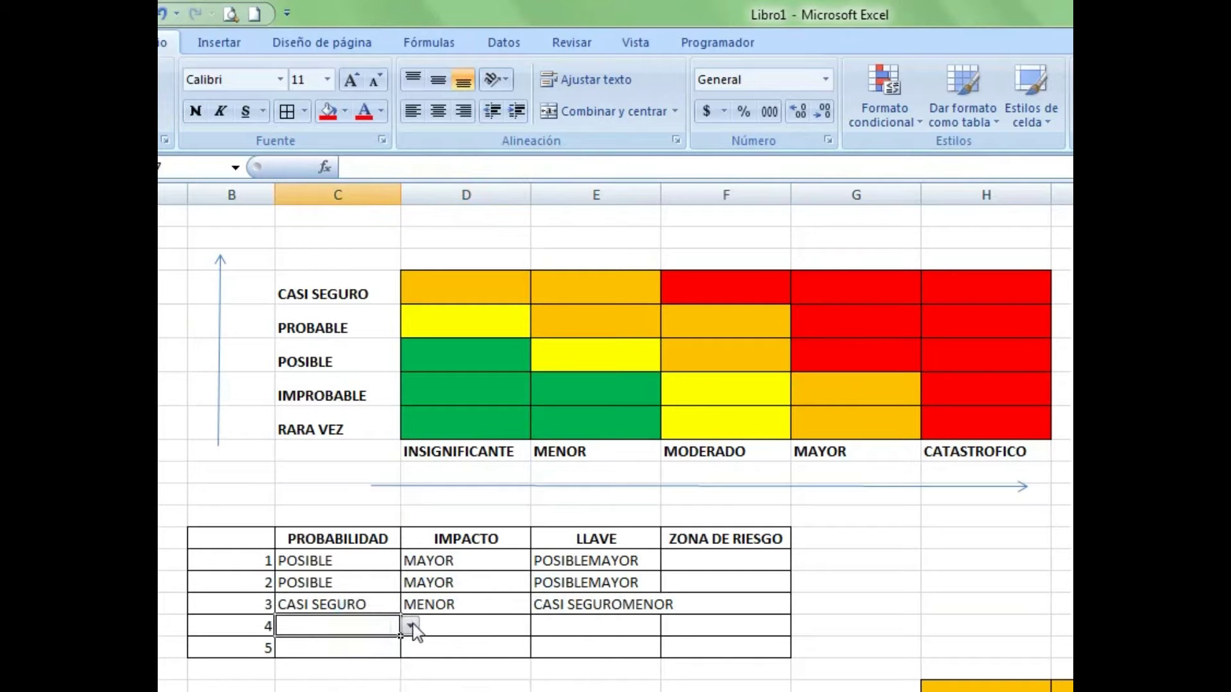
pyautogui.click(410, 626)
pyautogui.click(370, 659)
pyautogui.click(473, 626)
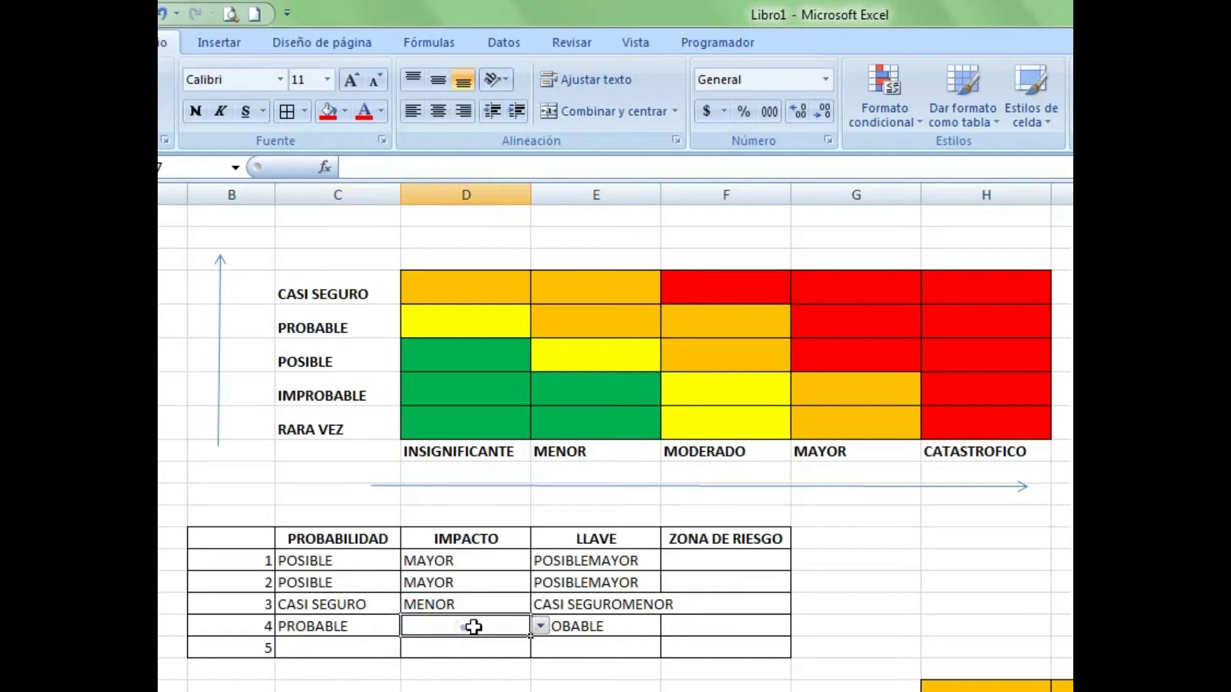
pyautogui.click(541, 626)
pyautogui.click(487, 644)
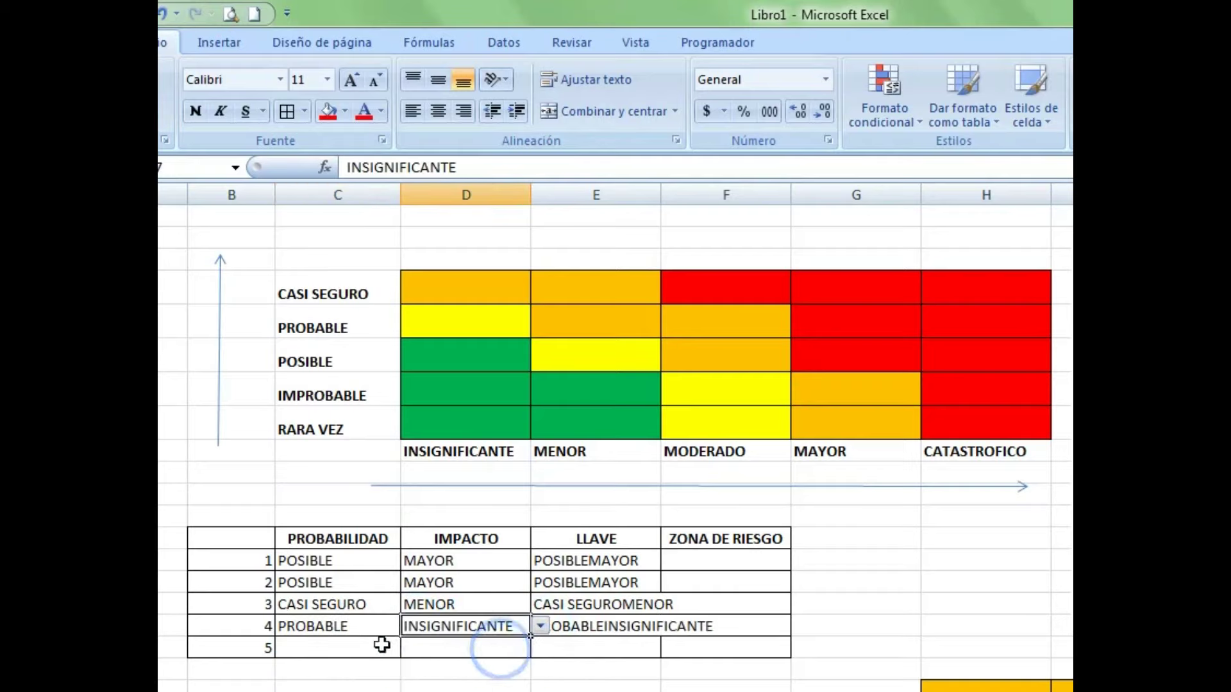
pyautogui.click(372, 648)
pyautogui.click(411, 648)
pyautogui.click(320, 690)
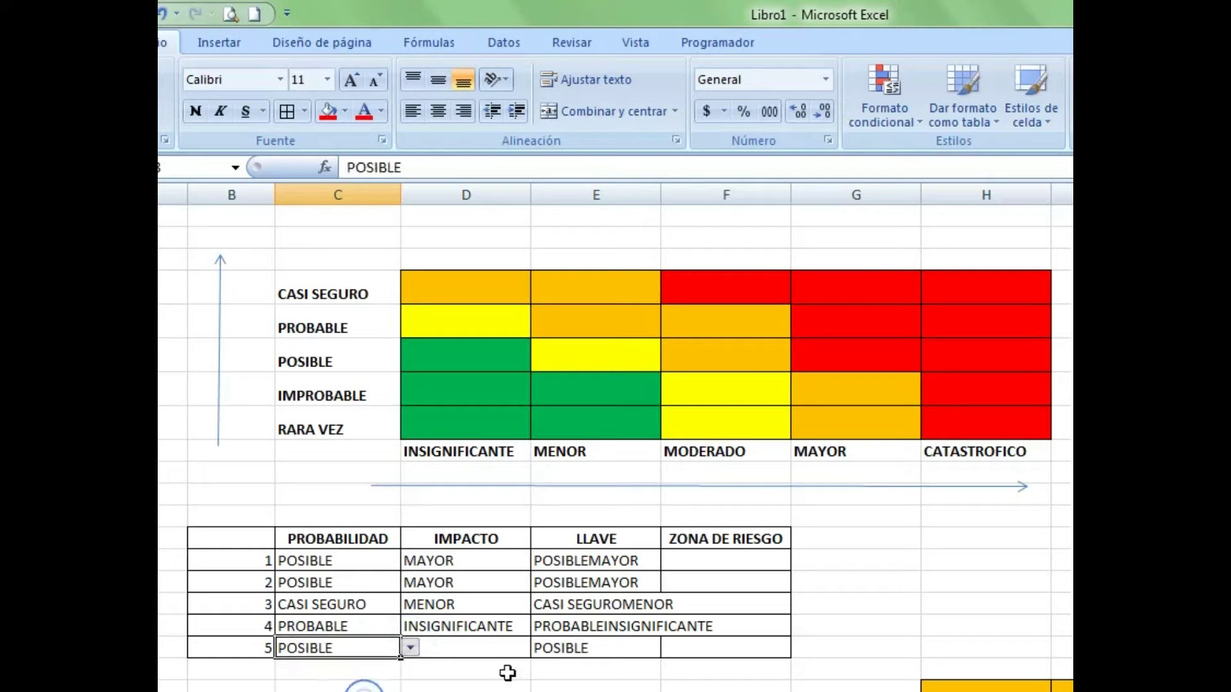
pyautogui.click(451, 648)
pyautogui.click(540, 648)
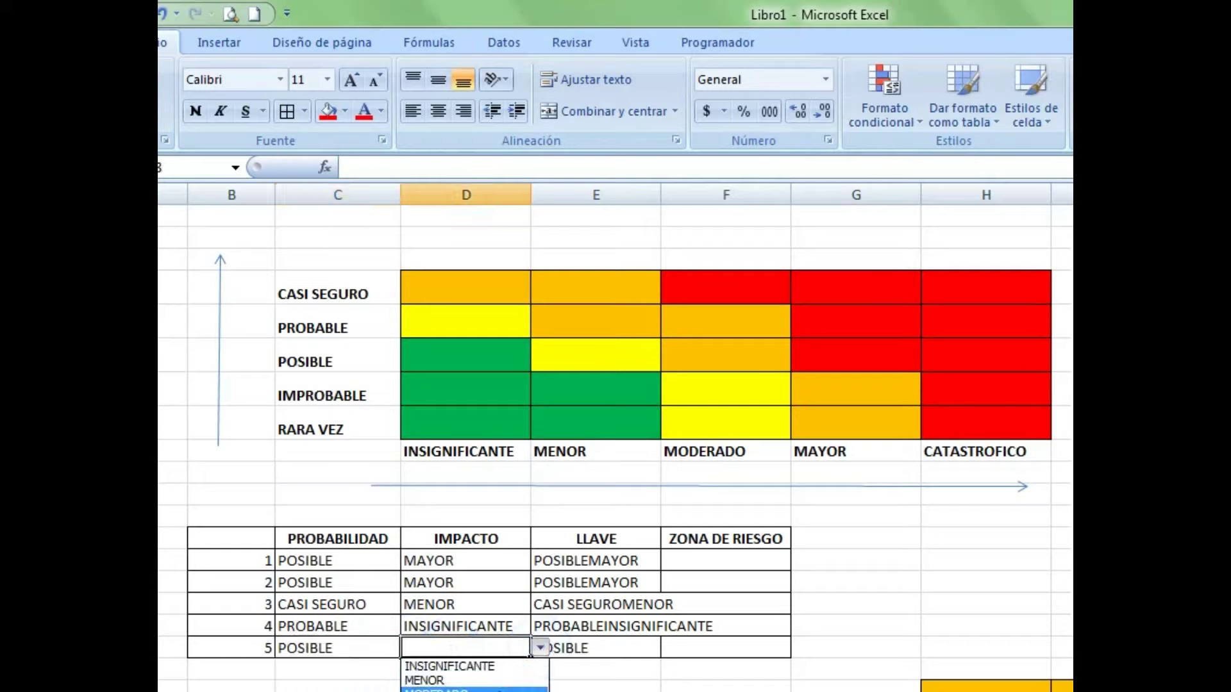
pyautogui.click(436, 685)
pyautogui.click(707, 589)
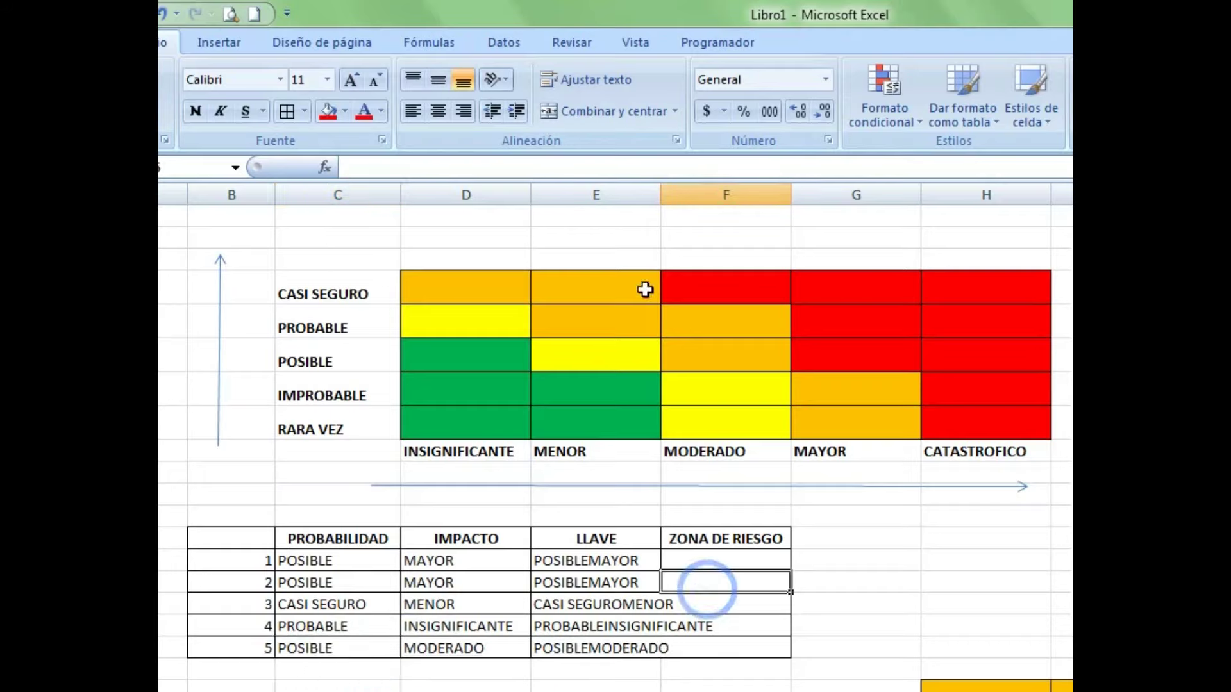
# - Widen column E so the LLAVE keys fit, and review the key formulas
pyautogui.moveTo(661, 195)
pyautogui.mouseDown()
pyautogui.moveTo(719, 202)
pyautogui.moveTo(712, 192)
pyautogui.moveTo(687, 242)
pyautogui.moveTo(722, 247)
pyautogui.mouseUp()
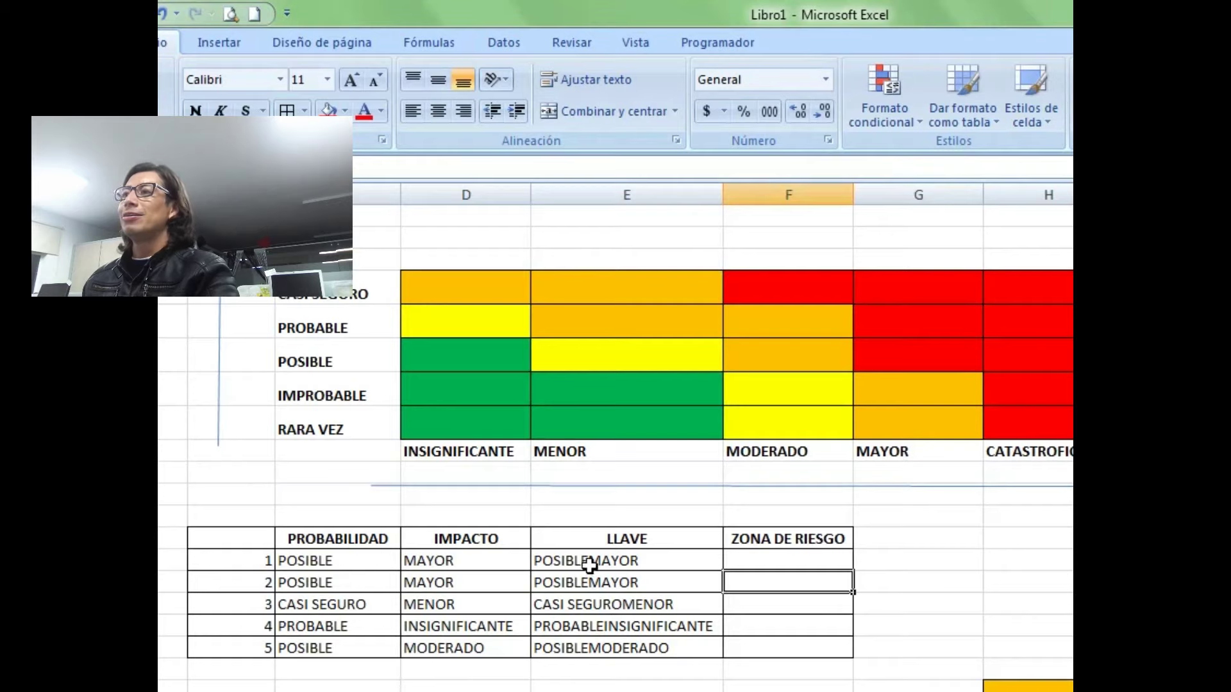
pyautogui.moveTo(591, 562); pyautogui.dragTo(599, 648)
pyautogui.click(618, 513)
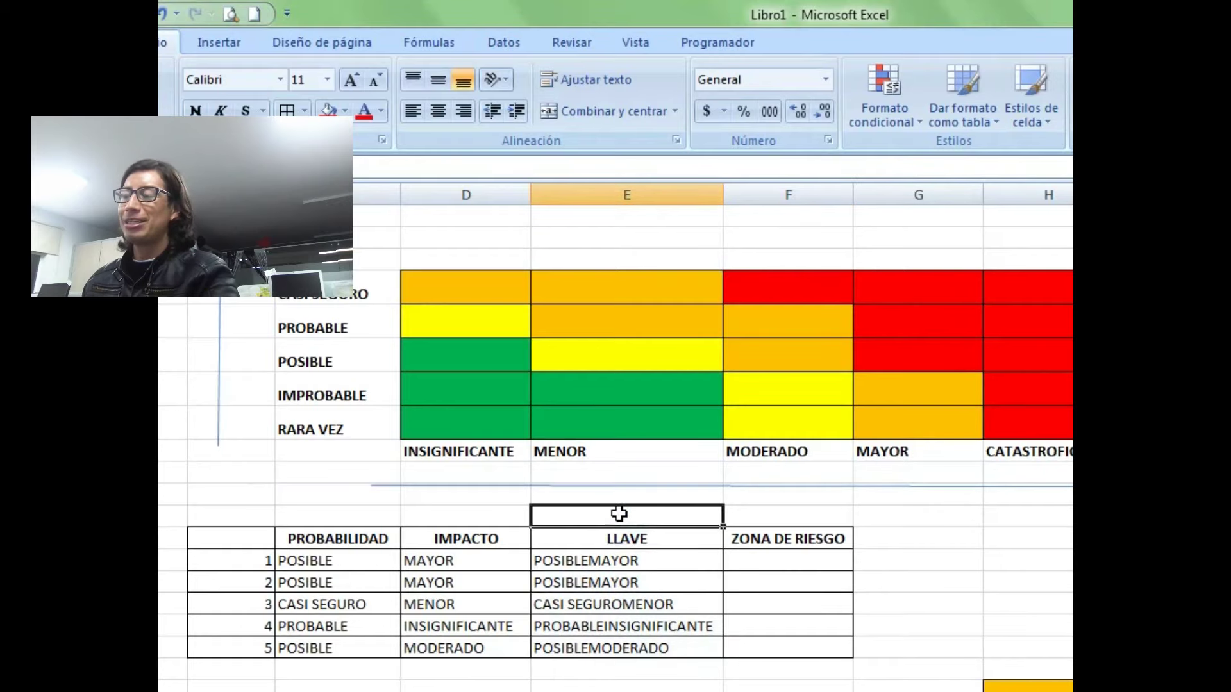
pyautogui.click(585, 559)
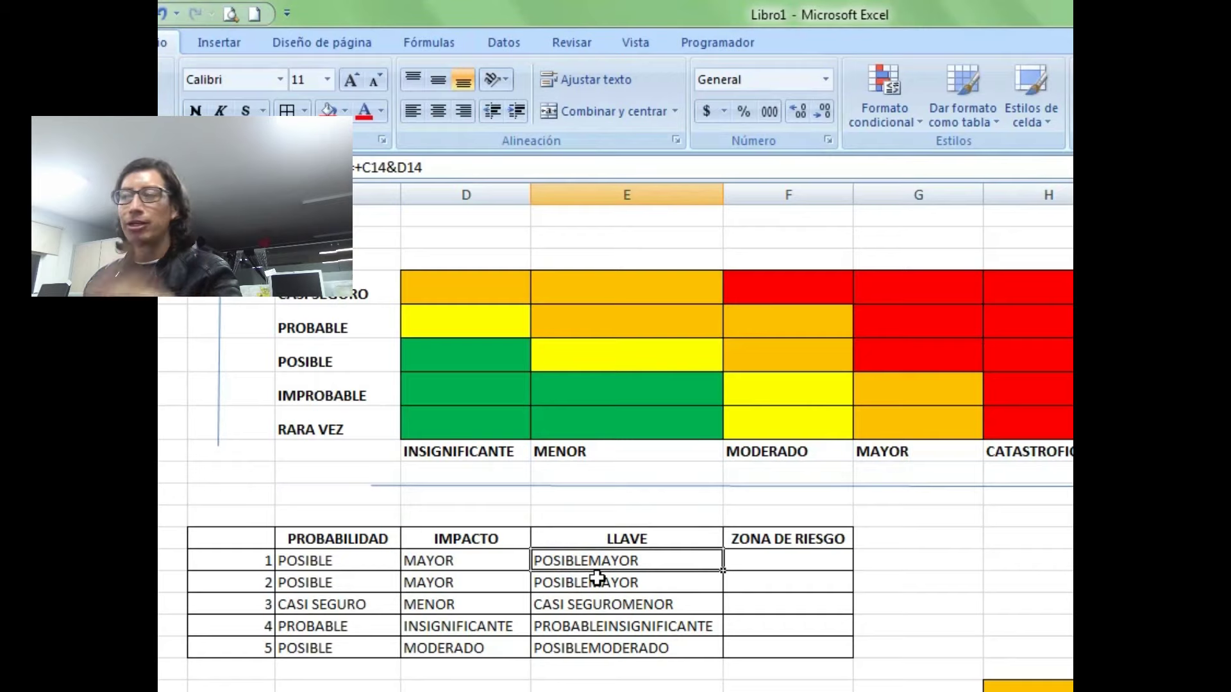
# - Build heat-map cell D8's key =+C8&D9, giving RARA VEZINSIGNIFICANTE
pyautogui.click(788, 561)
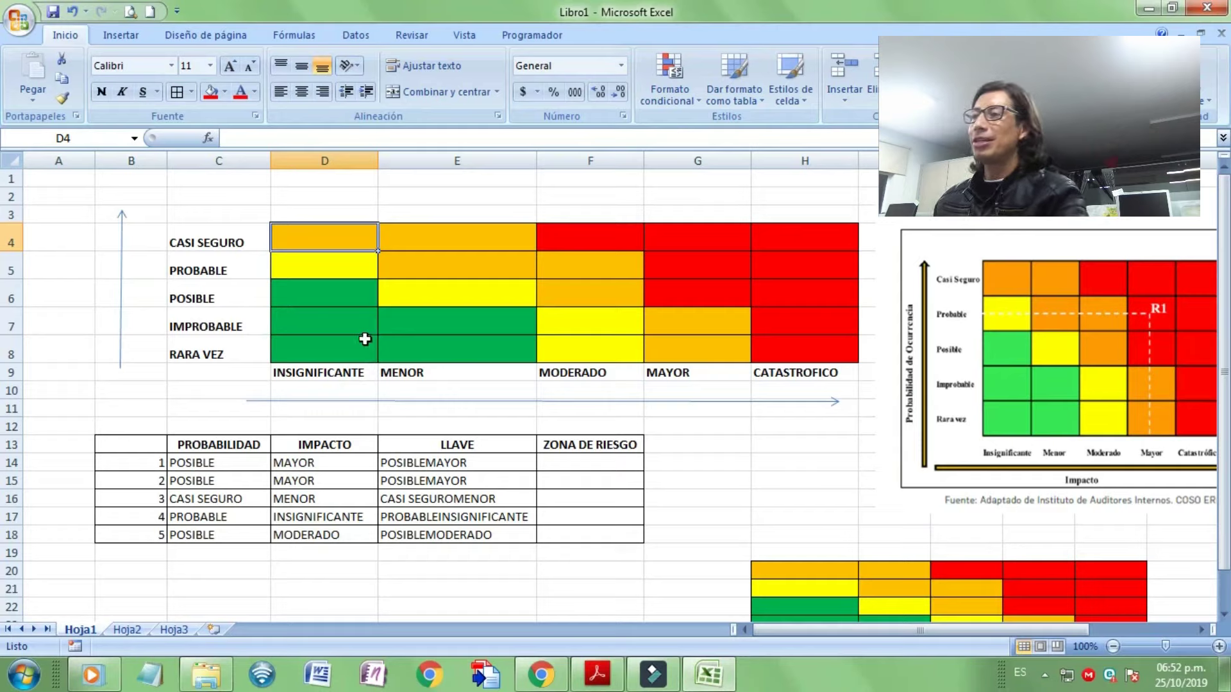
pyautogui.press('Down')
pyautogui.press('Down')
pyautogui.press('Down')
pyautogui.press('Down')
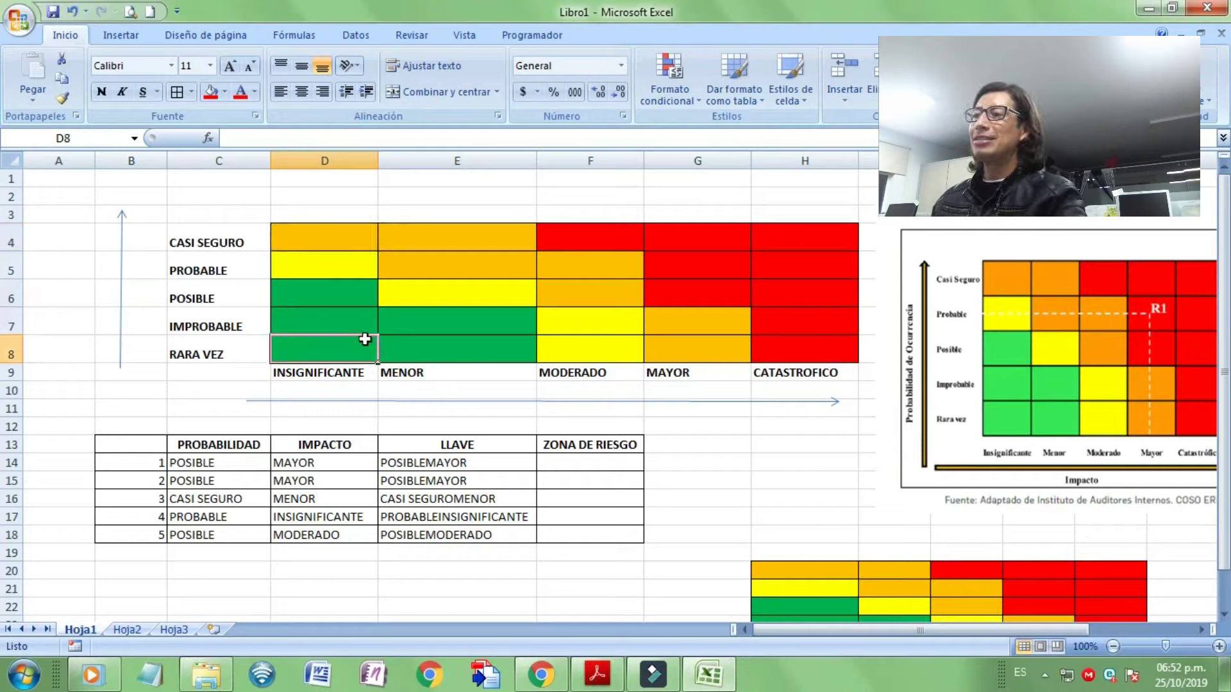
pyautogui.moveTo(440, 462); pyautogui.dragTo(439, 534)
pyautogui.click(391, 336)
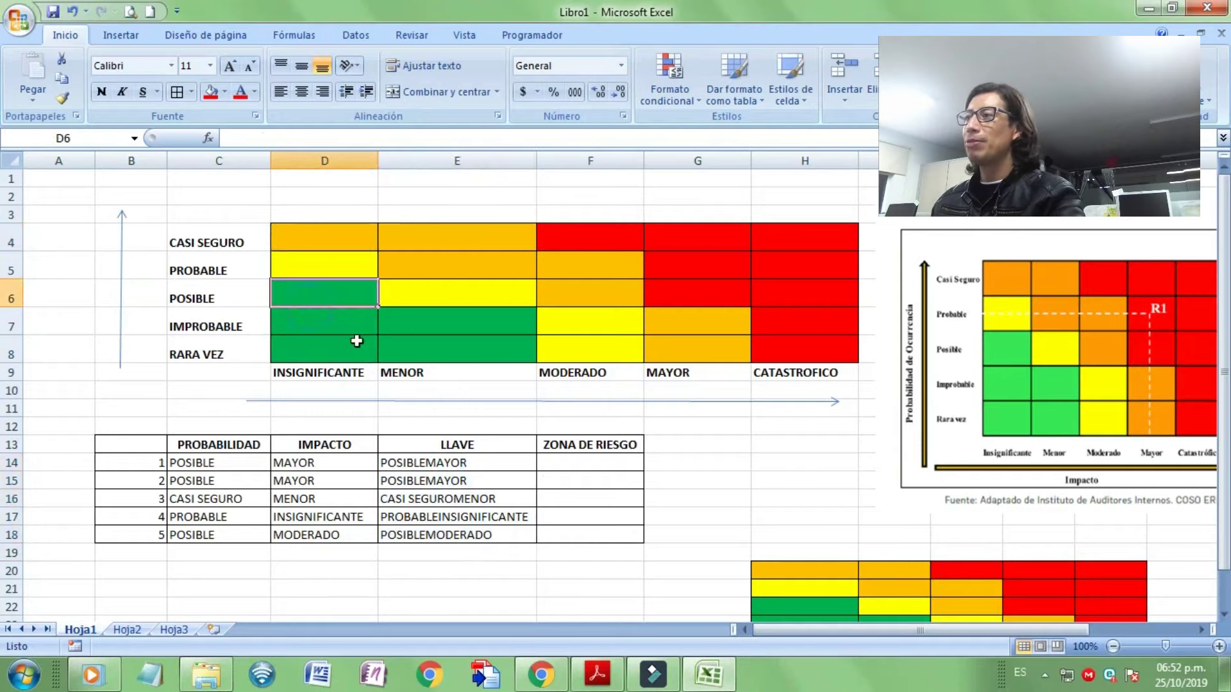
pyautogui.click(243, 354)
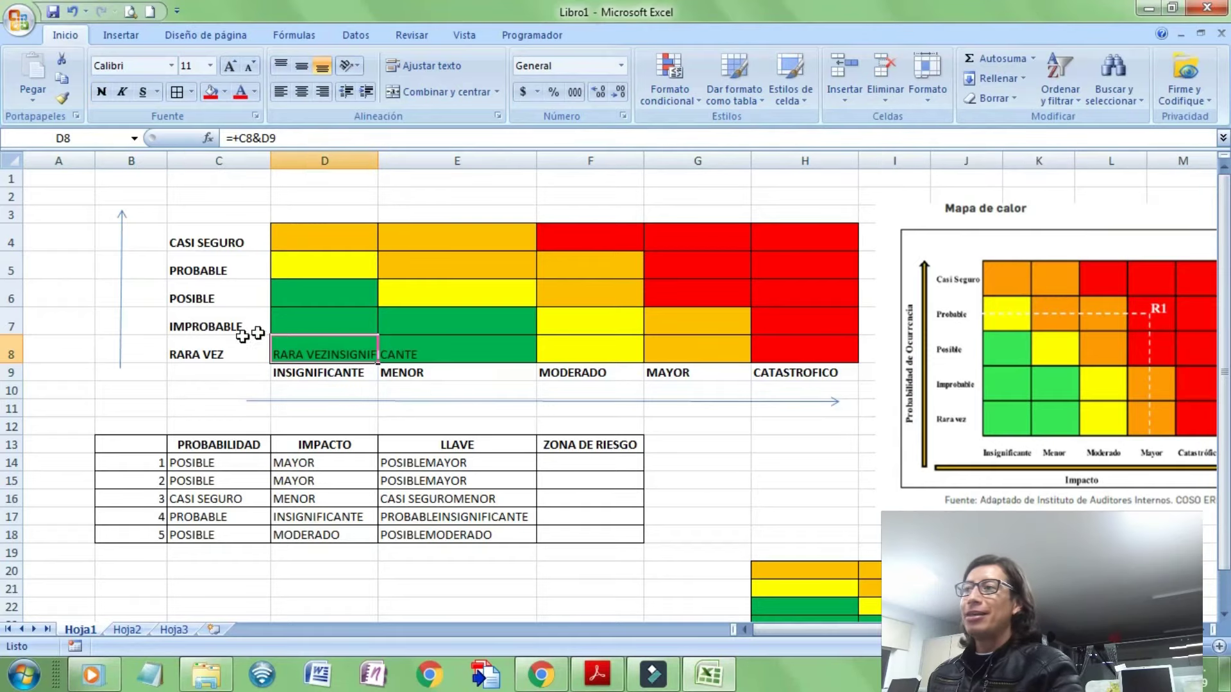
# - Compare with E14's LLAVE formula, then open D8's =+C8&D9 formula for editing
pyautogui.moveTo(440, 462); pyautogui.dragTo(442, 534)
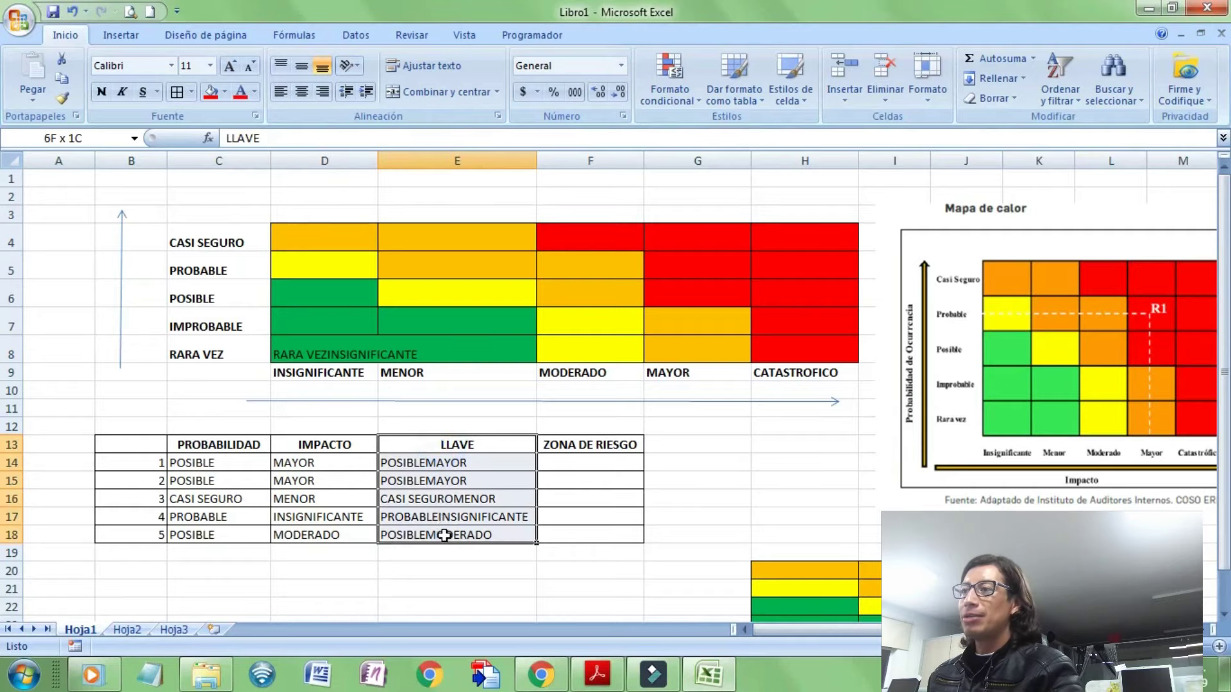
pyautogui.click(448, 460)
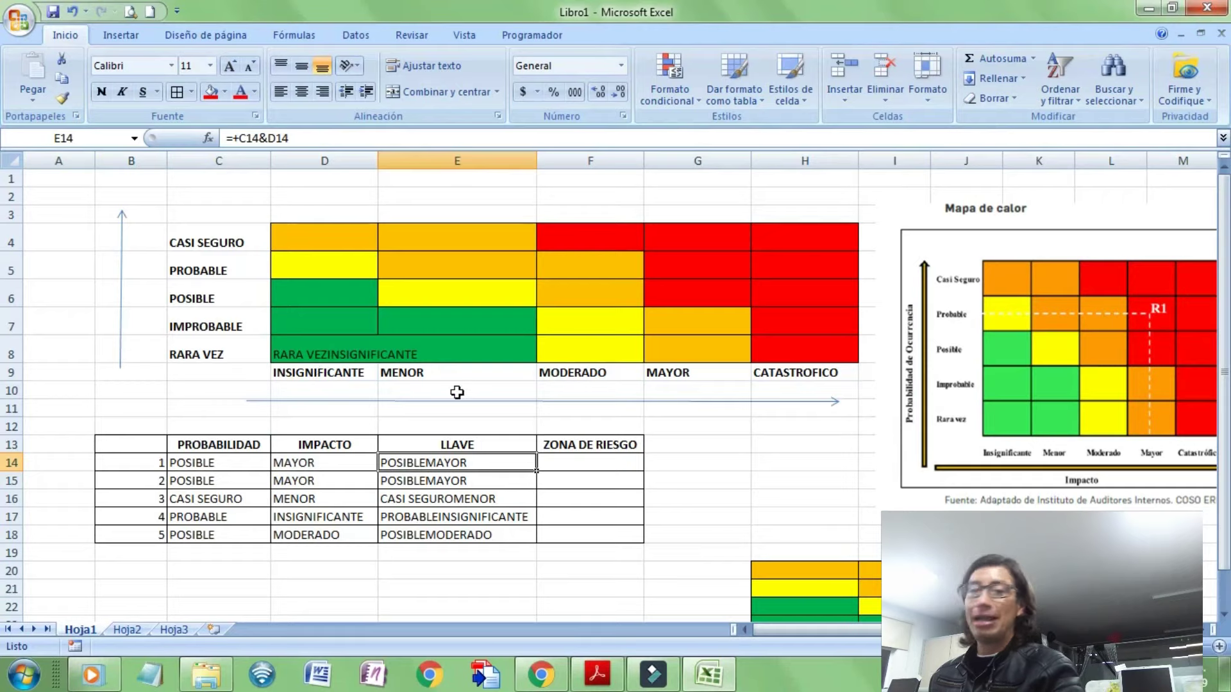
pyautogui.click(353, 354)
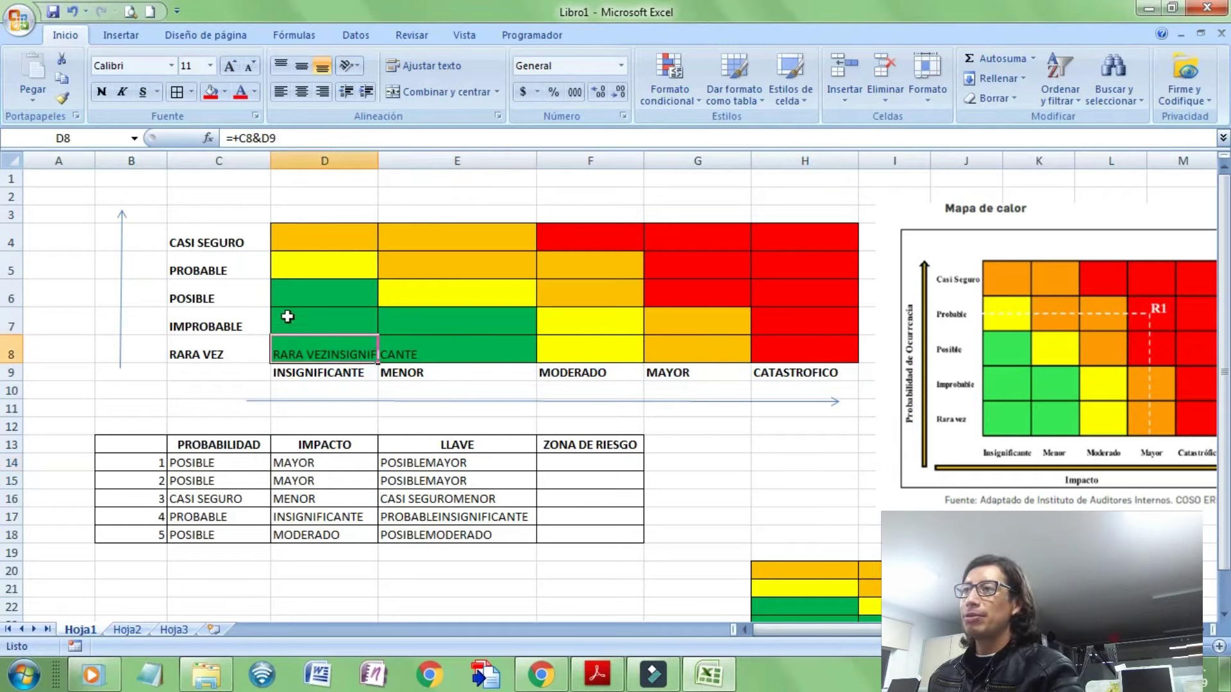
pyautogui.click(246, 136)
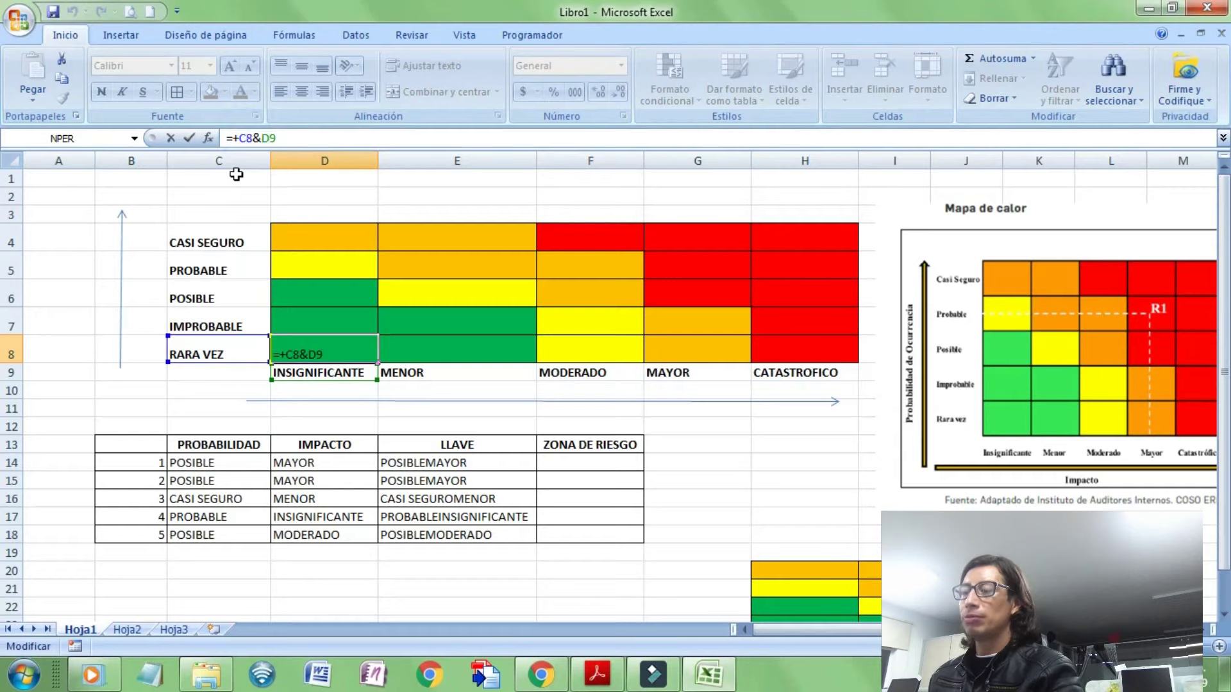
# - Lock the C8 reference in D8's formula and copy it across E8:H8
pyautogui.press('F4')
pyautogui.press('Return')
pyautogui.press('Up')
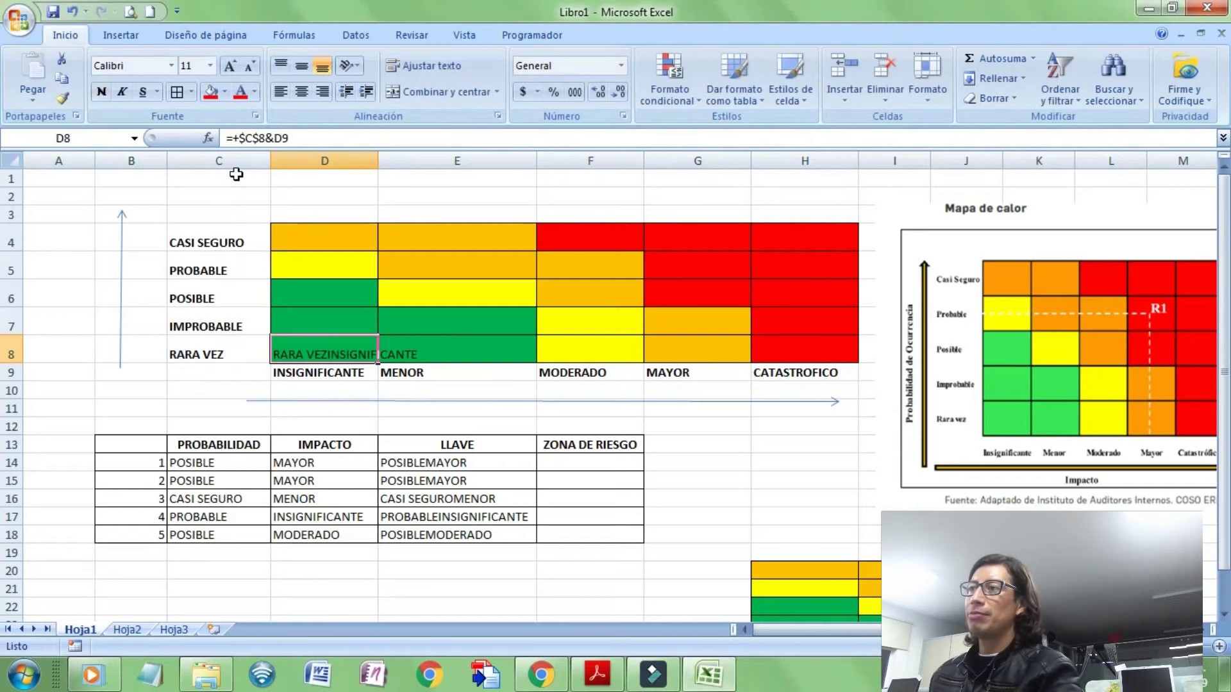
pyautogui.moveTo(380, 364); pyautogui.dragTo(833, 356)
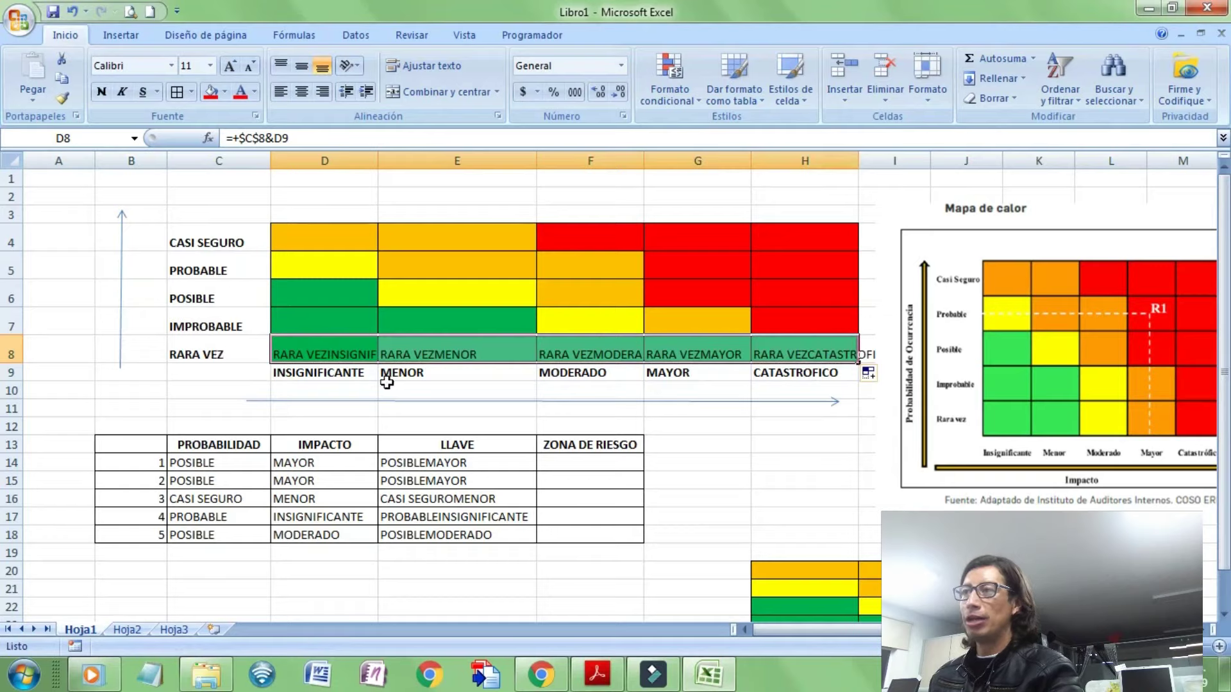
# - Correct D8 to =+C8&$D$9 and fill it up through D4:D7
pyautogui.click(341, 348)
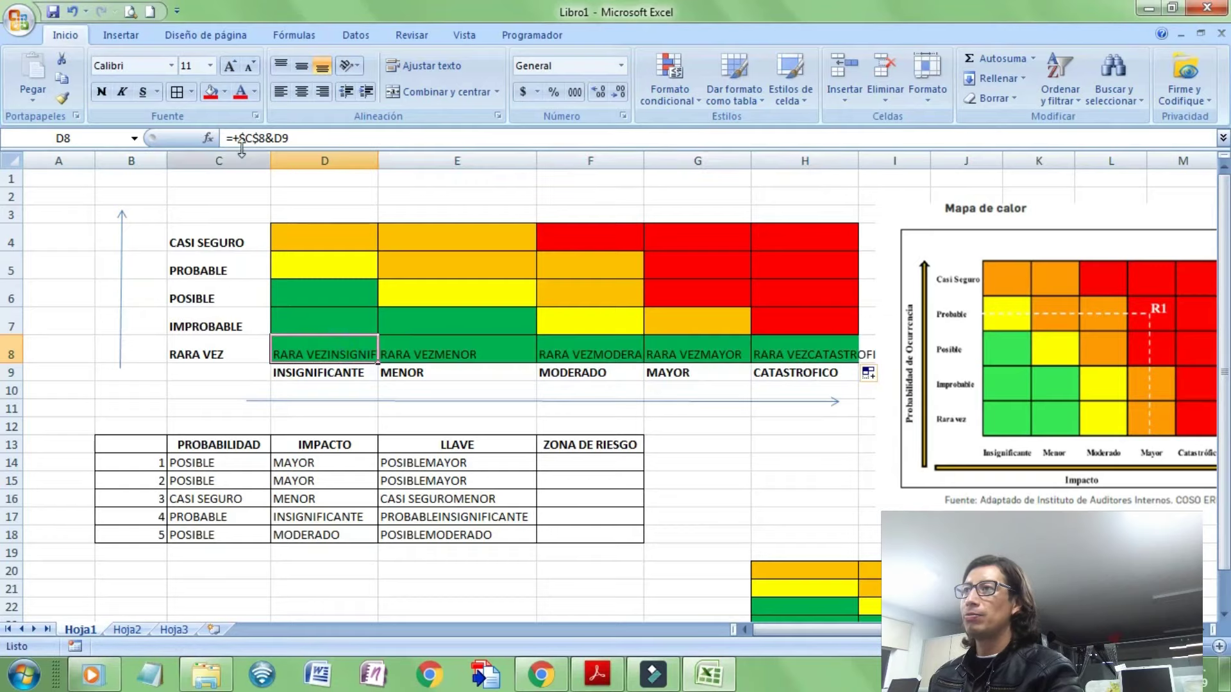
pyautogui.click(259, 138)
pyautogui.press('F4')
pyautogui.press('F4')
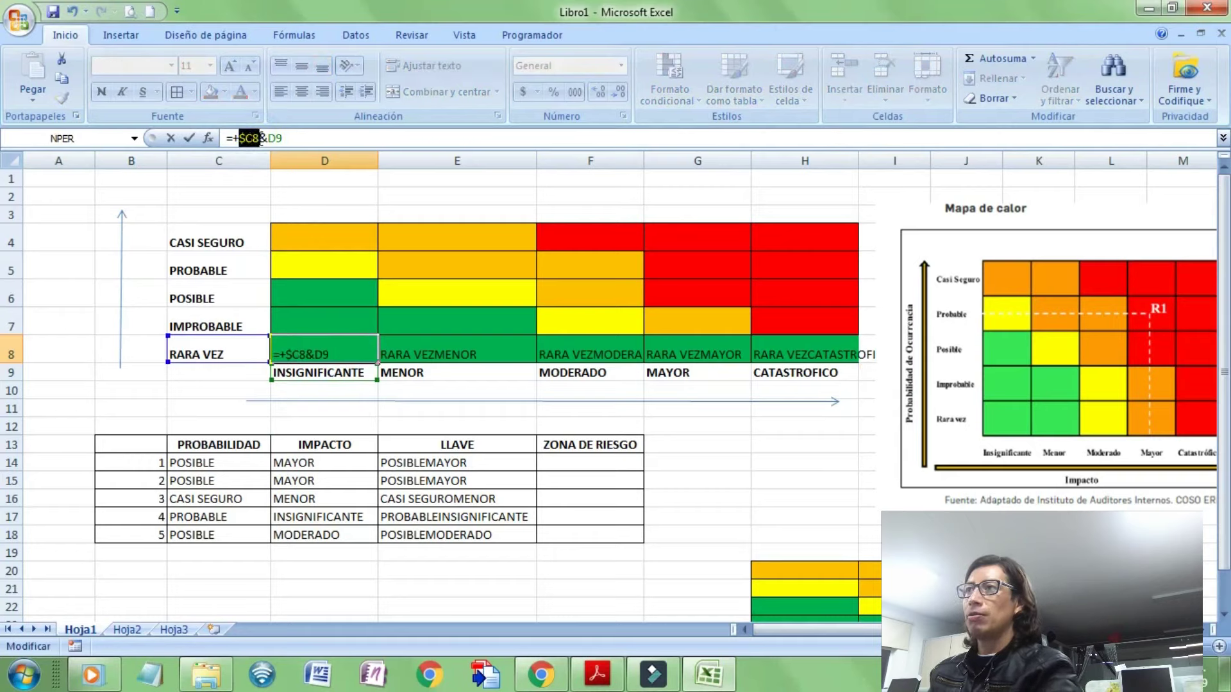
pyautogui.press('F4')
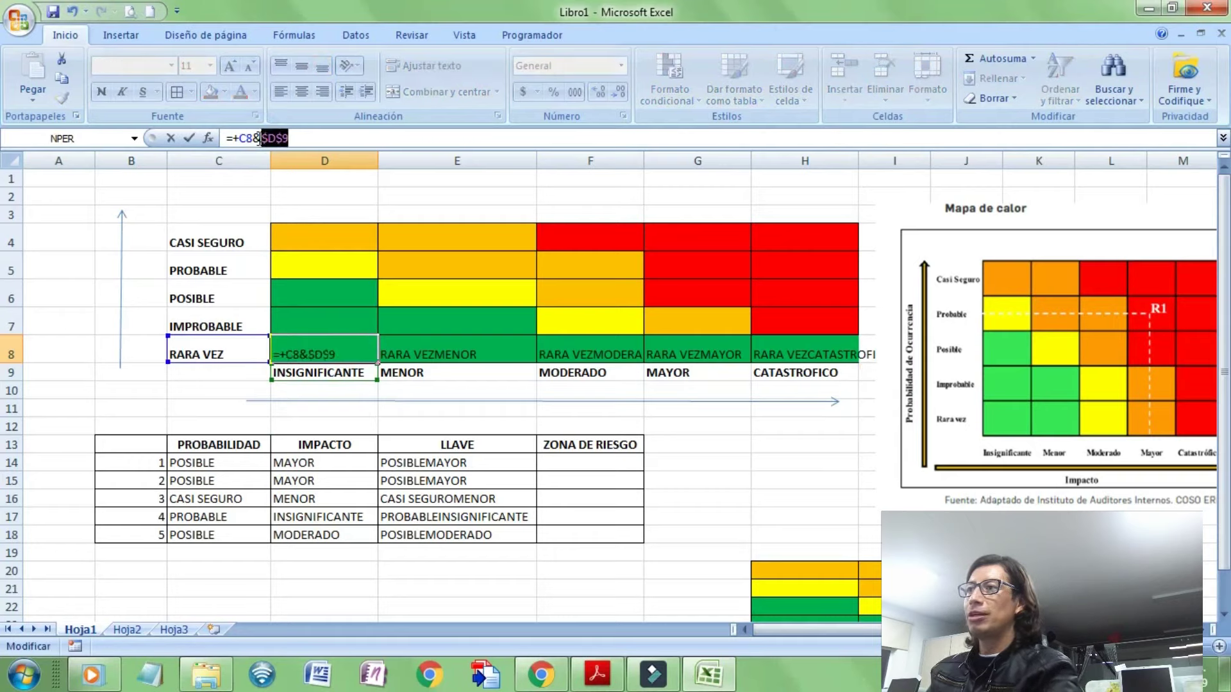
pyautogui.press('Return')
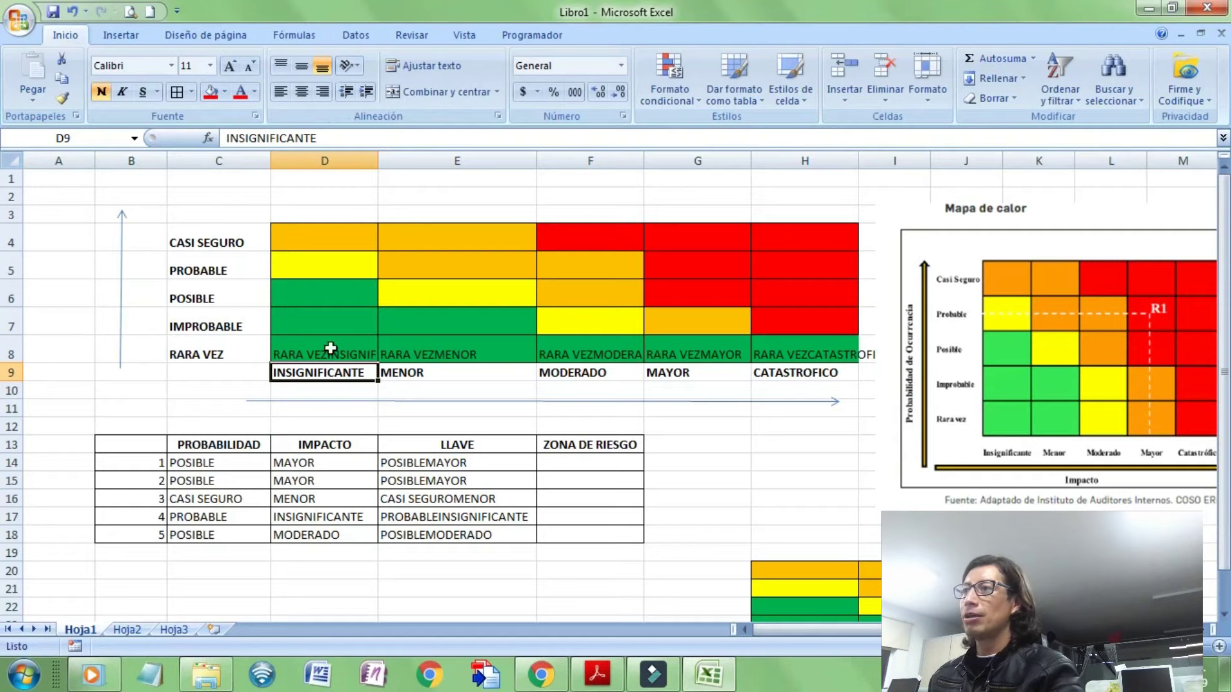
pyautogui.click(331, 348)
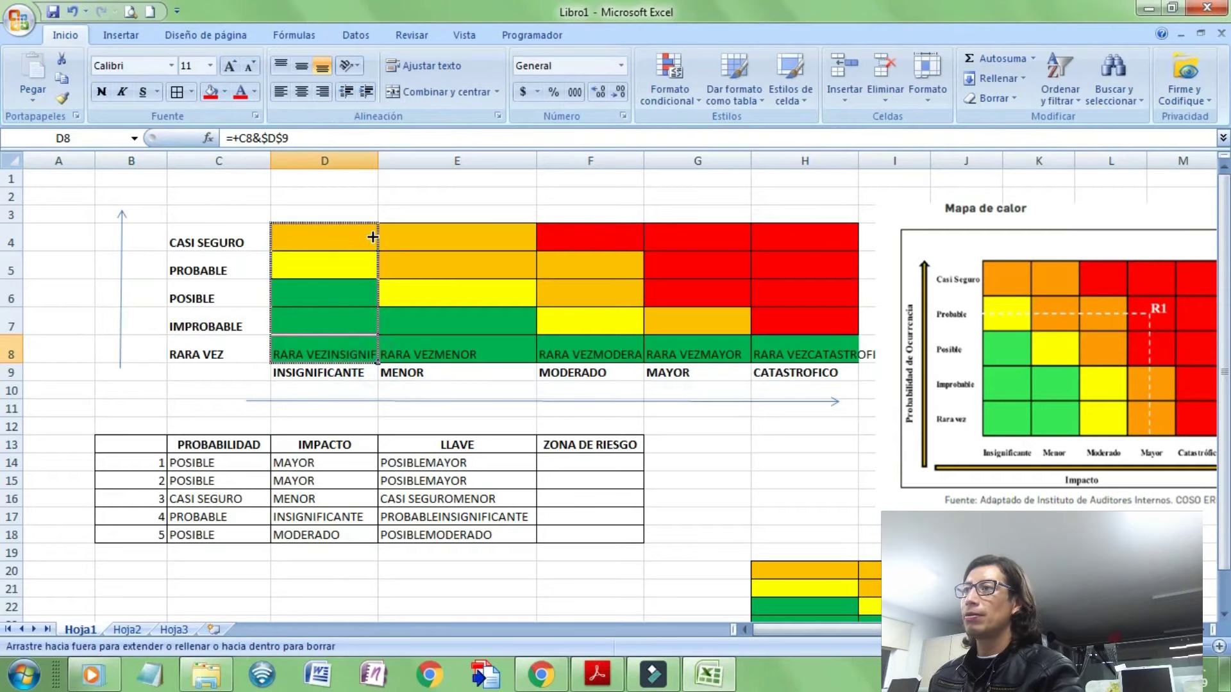
pyautogui.moveTo(377, 363); pyautogui.dragTo(371, 237)
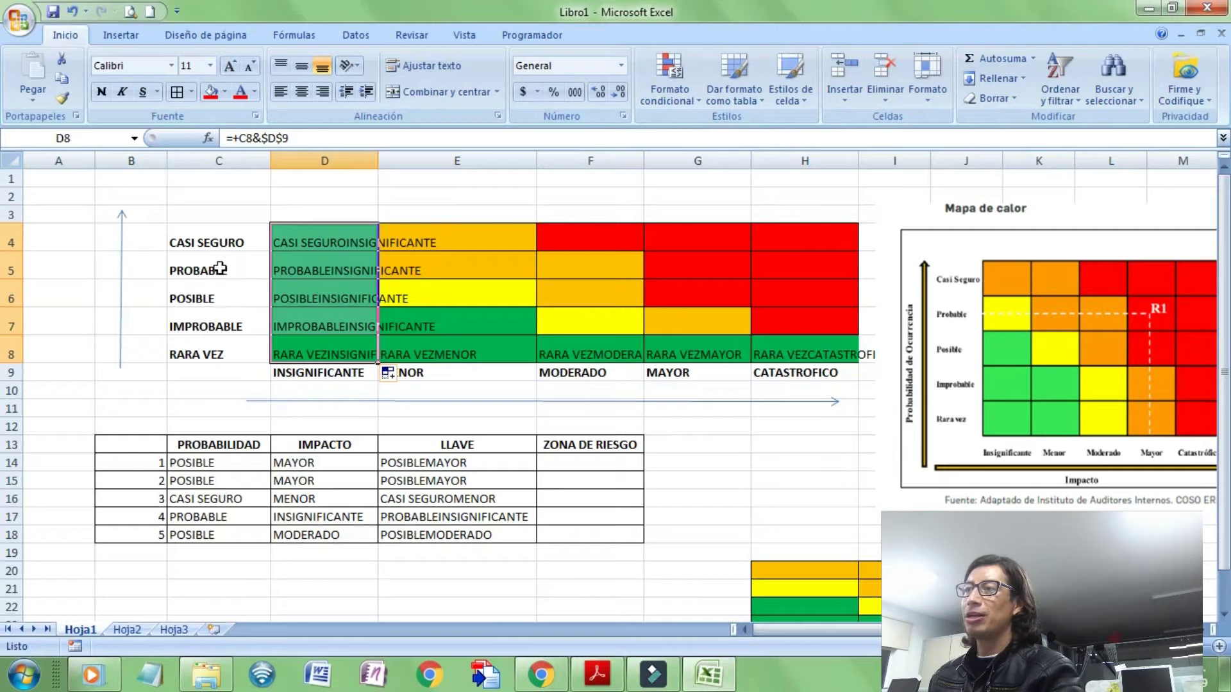
# - Fix E8 and F8 so each anchors its own impact header, $E$9 and $F$9
pyautogui.click(454, 357)
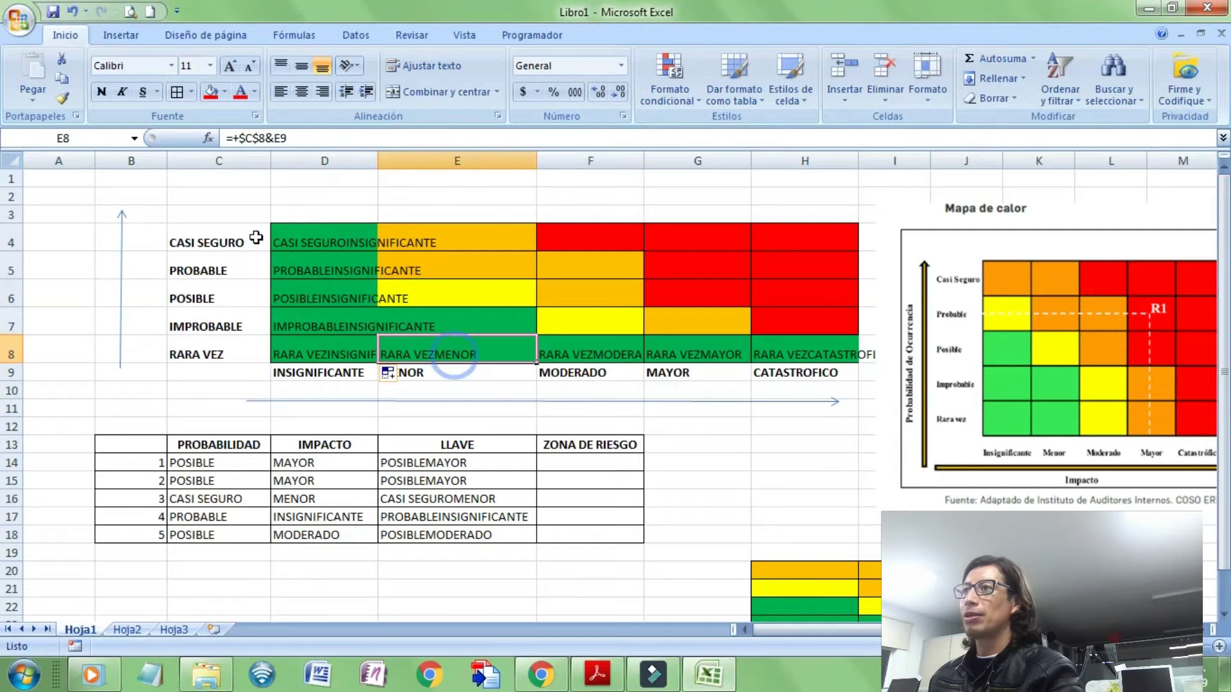
pyautogui.click(250, 138)
pyautogui.press('F4')
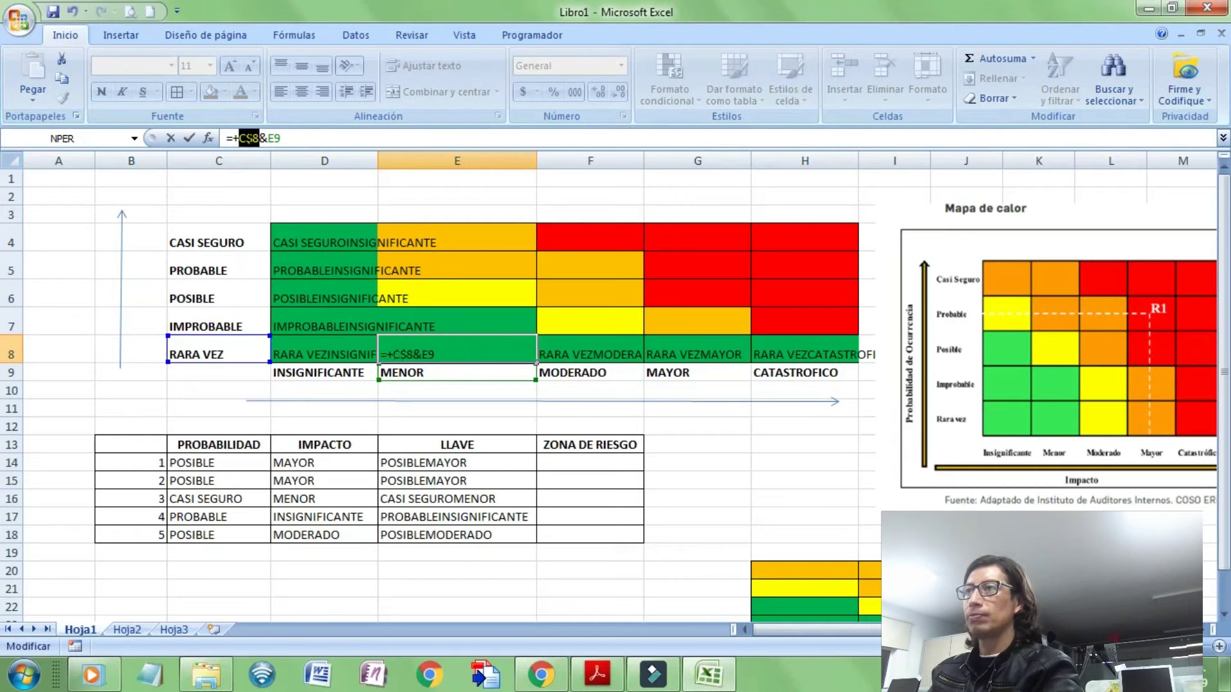
pyautogui.press('F4')
pyautogui.press('Tab')
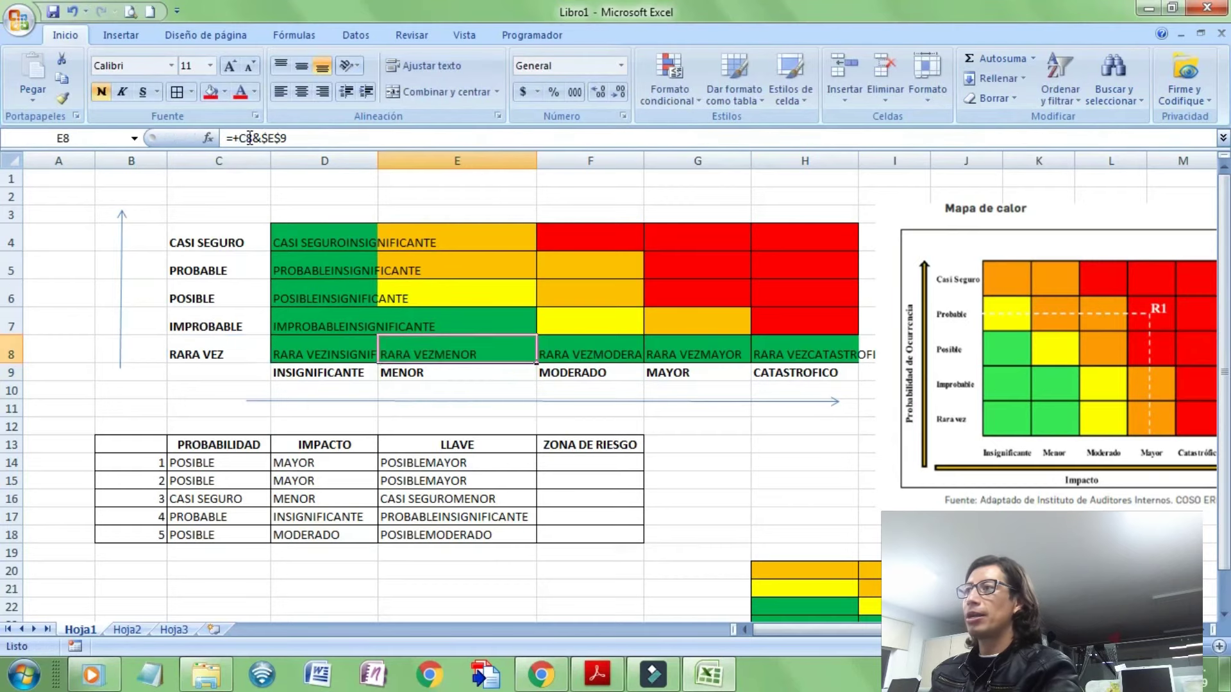
pyautogui.click(249, 138)
pyautogui.press('F4')
pyautogui.press('F4')
pyautogui.press('F4')
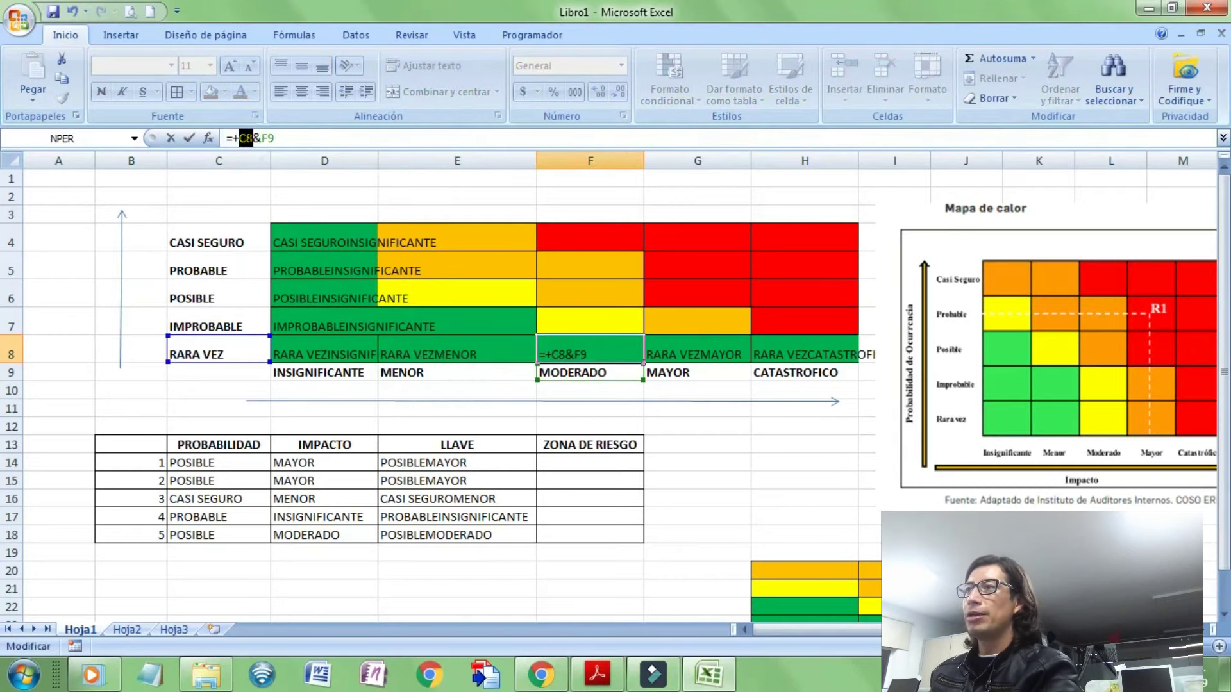
pyautogui.press('F4')
pyautogui.press('Up')
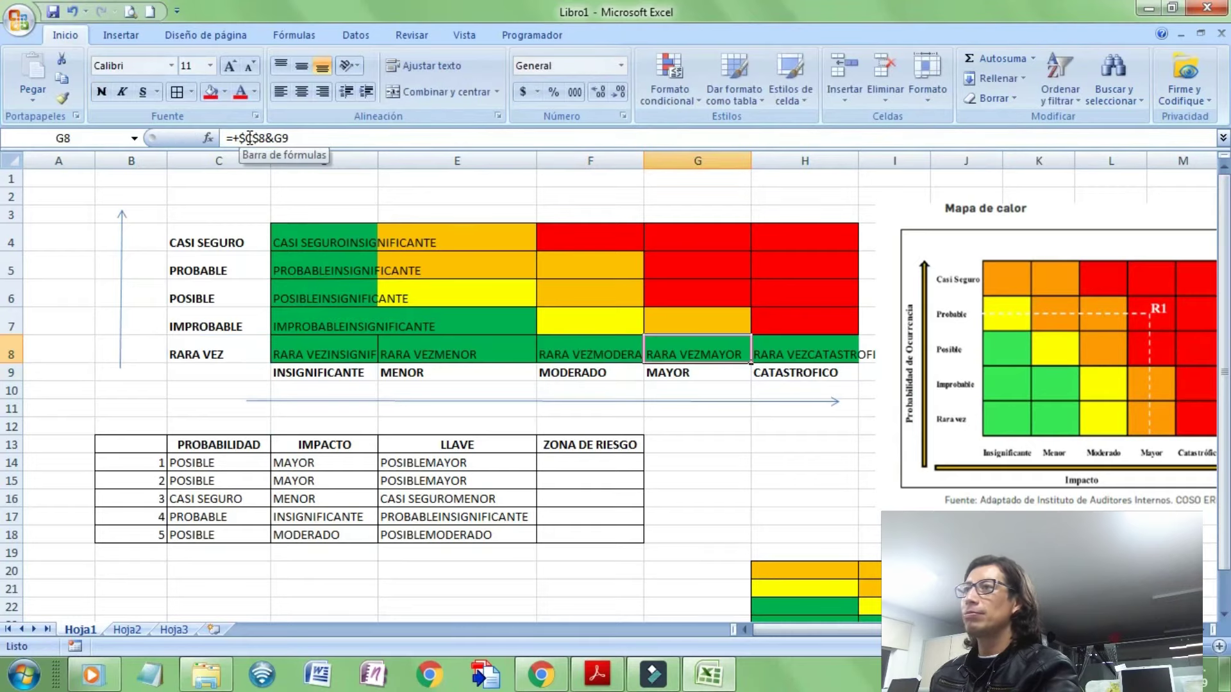
# - Fix G8 and H8 to anchor $G$9 and $H$9, completing RARA VEZMENOR through RARA VEZCATASTROFICO
pyautogui.doubleClick(245, 138)
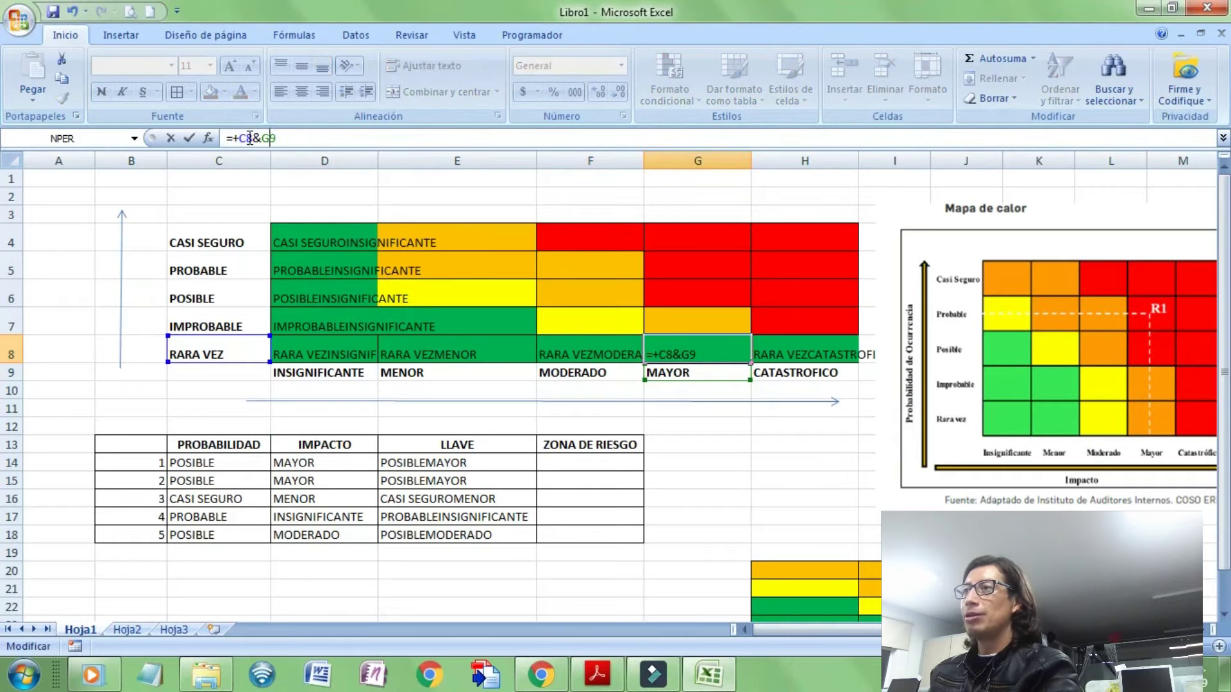
pyautogui.press('Return')
pyautogui.press('Up')
pyautogui.press('Right')
pyautogui.doubleClick(248, 138)
pyautogui.press('F4')
pyautogui.doubleClick(269, 138)
pyautogui.press('F4')
pyautogui.press('Return')
pyautogui.press('Up')
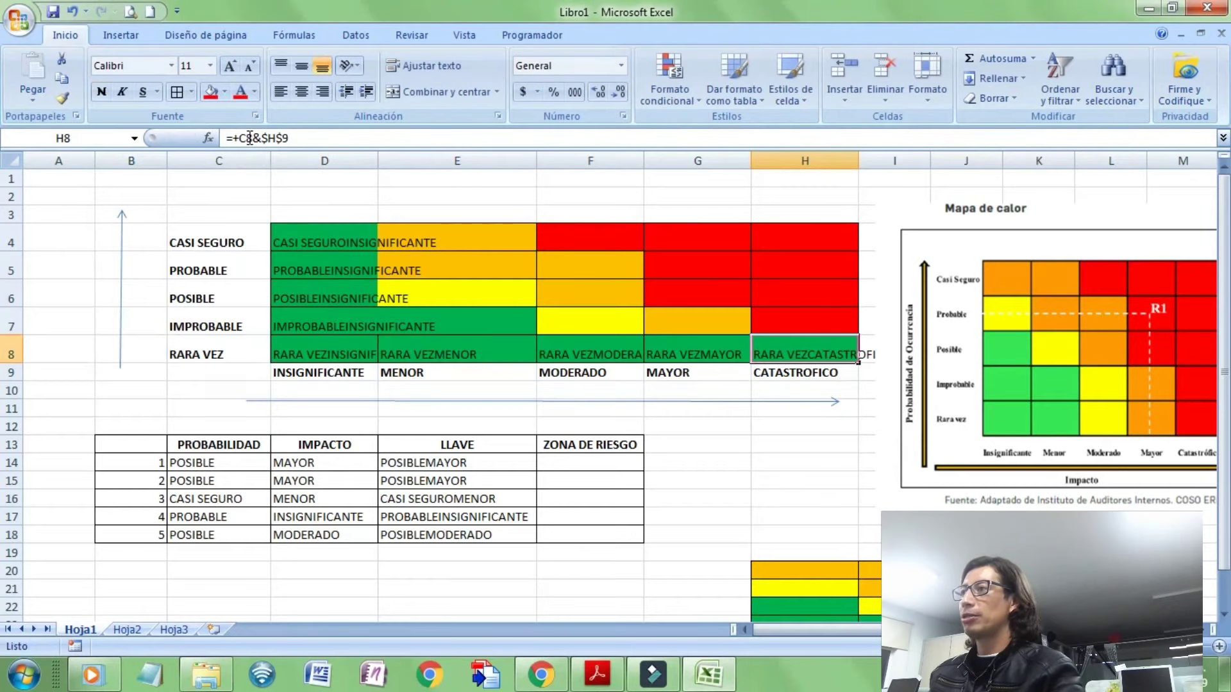
# - Copy the row 8 key formulas E8:H8 up to row 4, checking the sample risk's values in C14:D14
pyautogui.moveTo(425, 347)
pyautogui.mouseDown()
pyautogui.moveTo(796, 358)
pyautogui.moveTo(846, 228)
pyautogui.mouseUp()
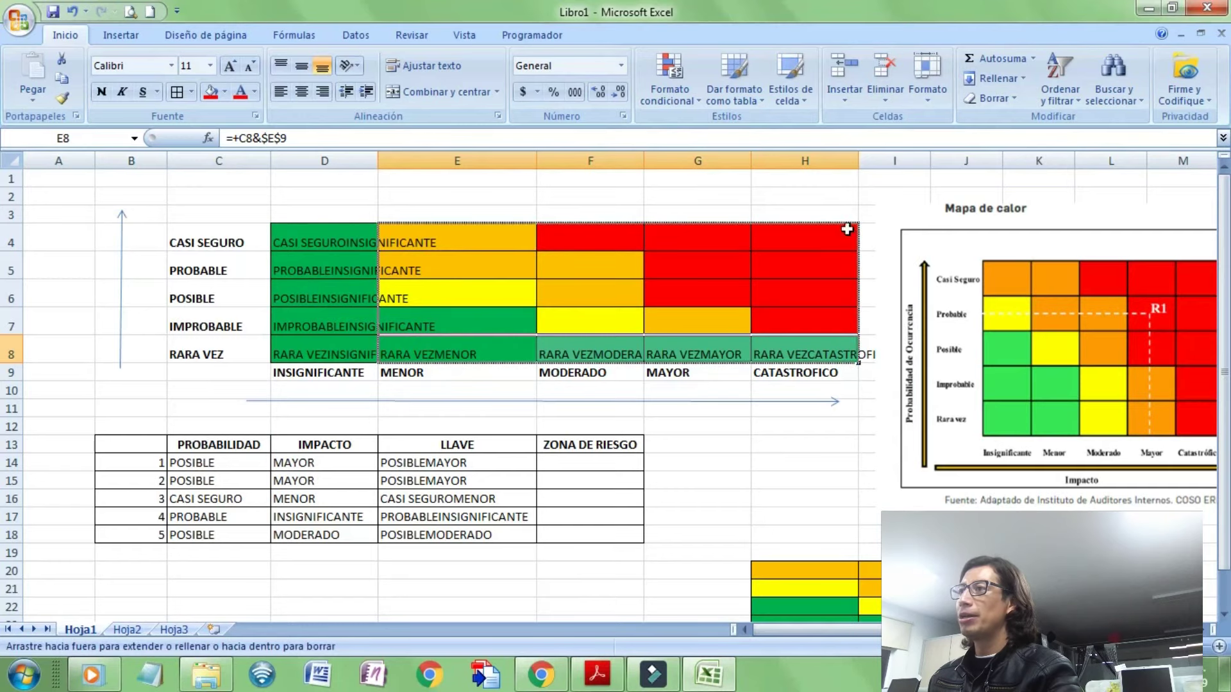
pyautogui.click(741, 276)
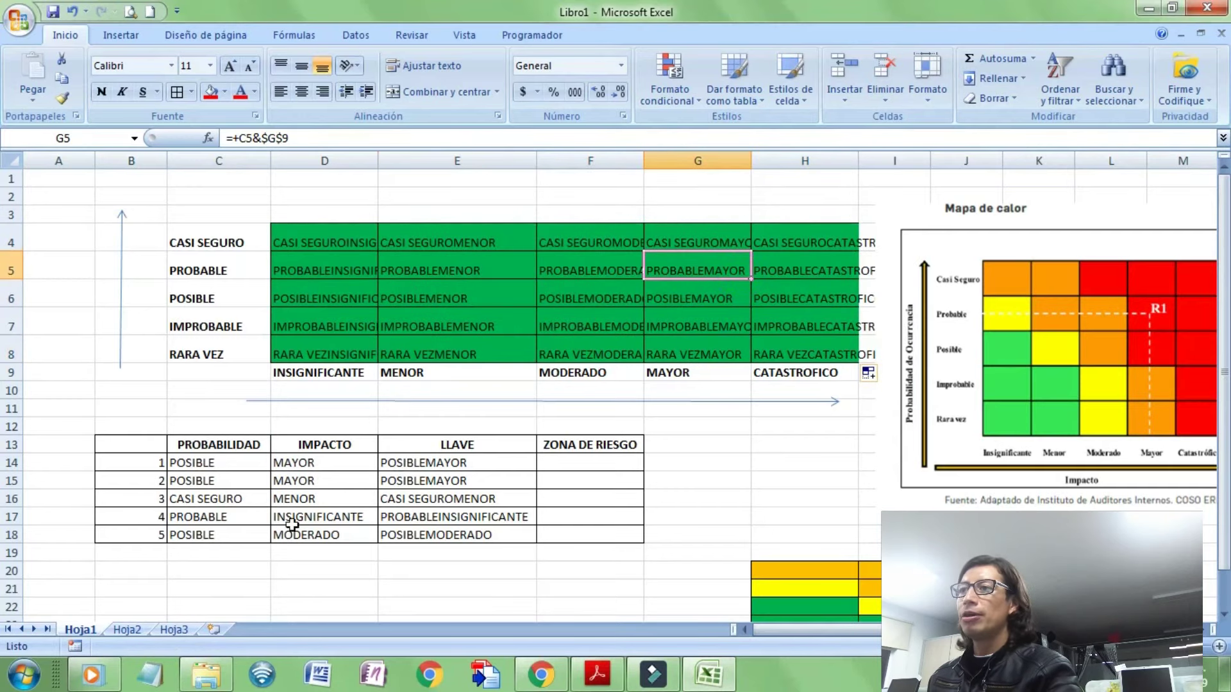
pyautogui.click(209, 465)
pyautogui.click(296, 463)
pyautogui.click(207, 463)
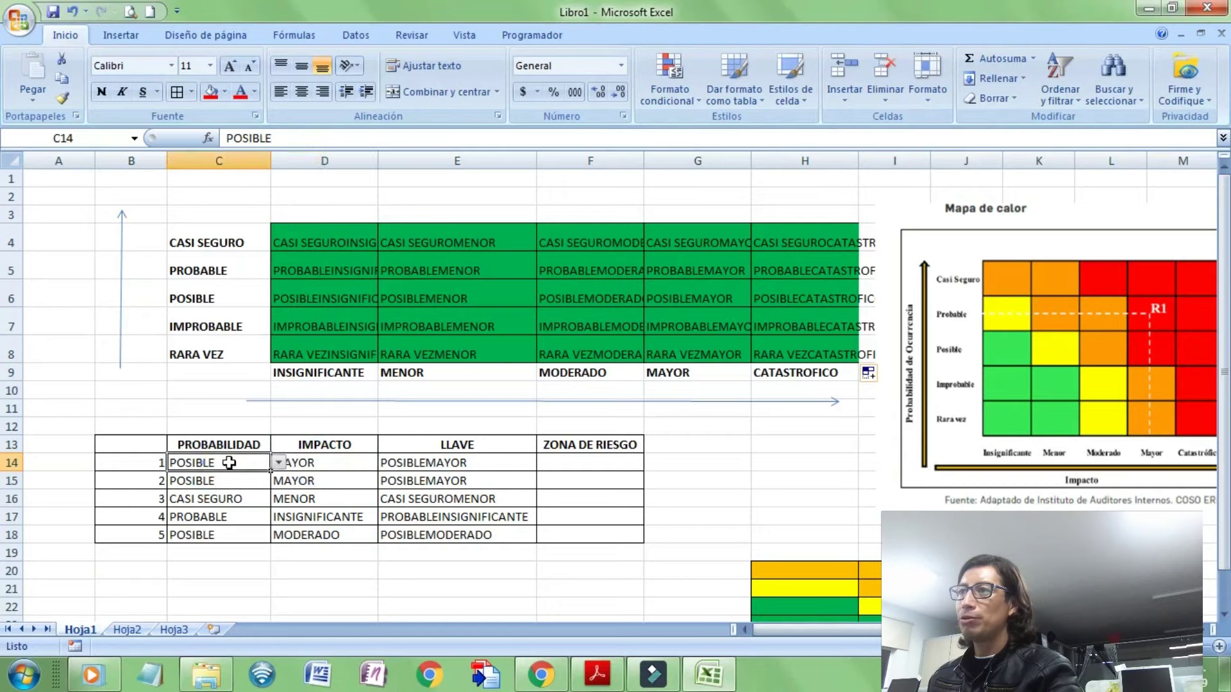
# - Verify the POSIBLEMAYOR key in G6 and select the coloured heat-map block H20:L24
pyautogui.click(234, 309)
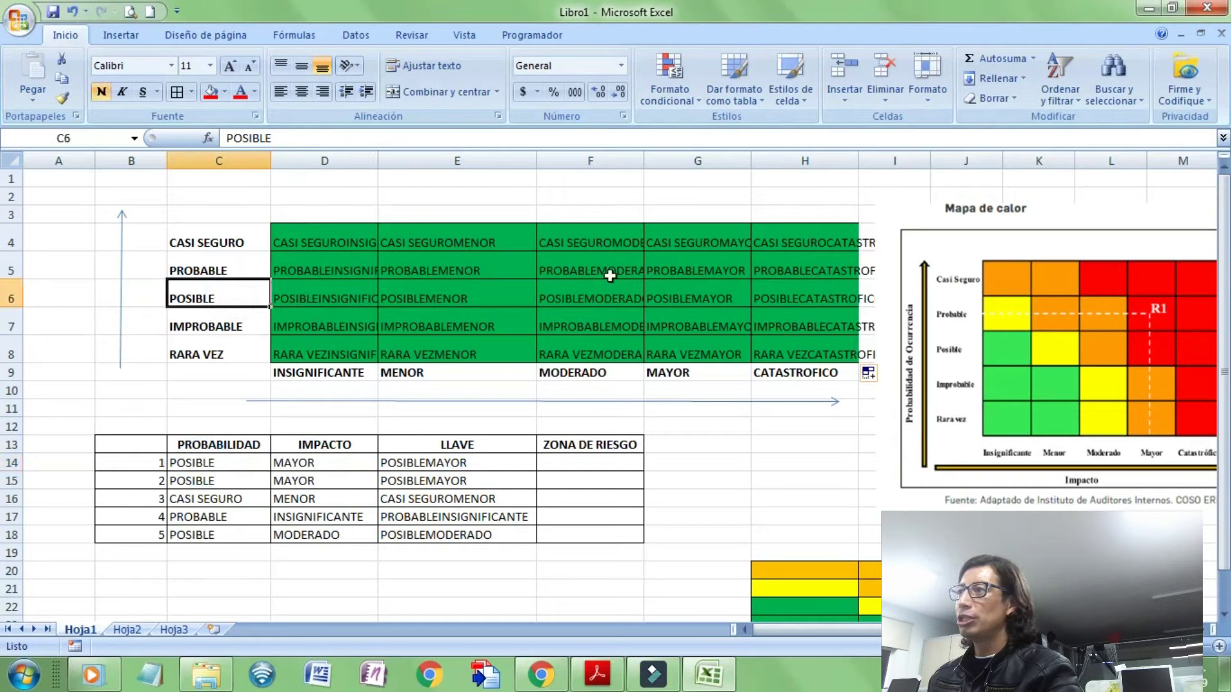
pyautogui.click(668, 289)
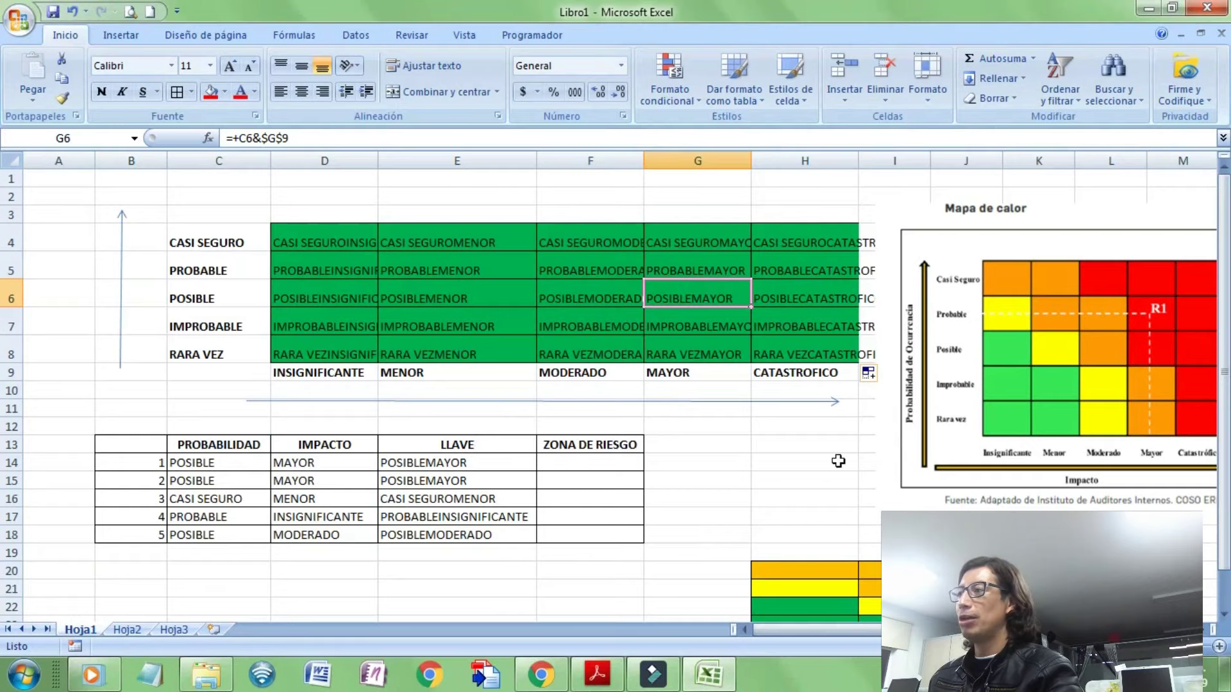
pyautogui.scroll(-2, 748, 473)
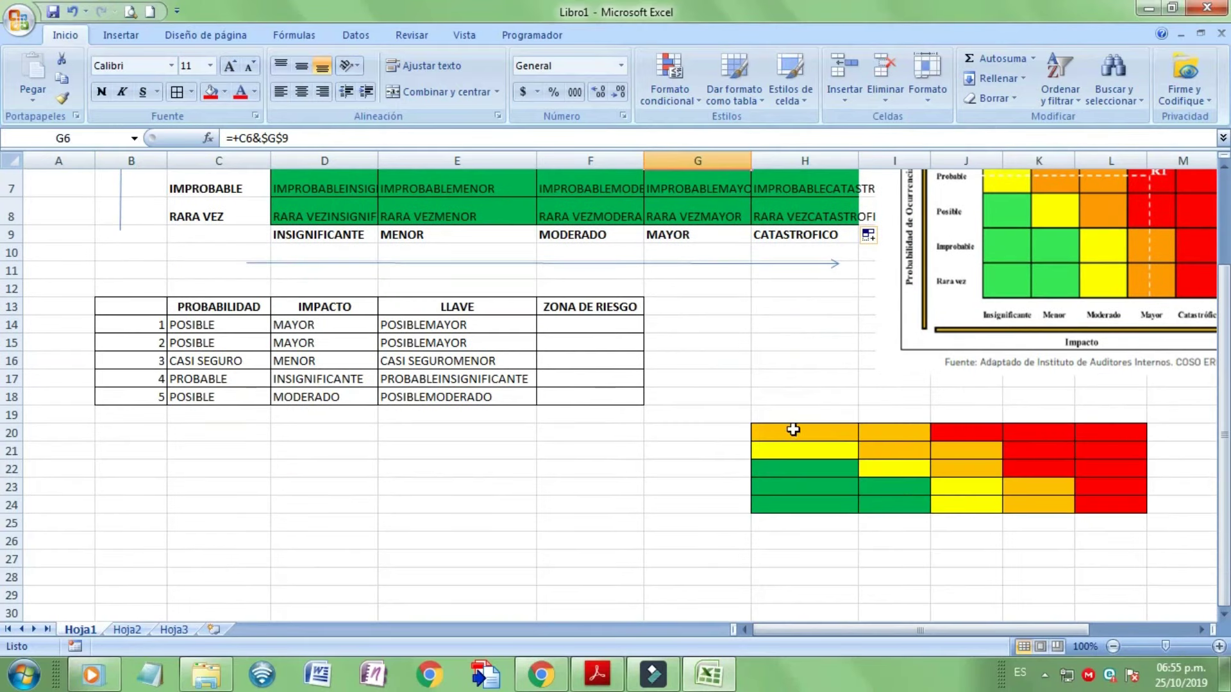
pyautogui.moveTo(792, 429); pyautogui.dragTo(1103, 506)
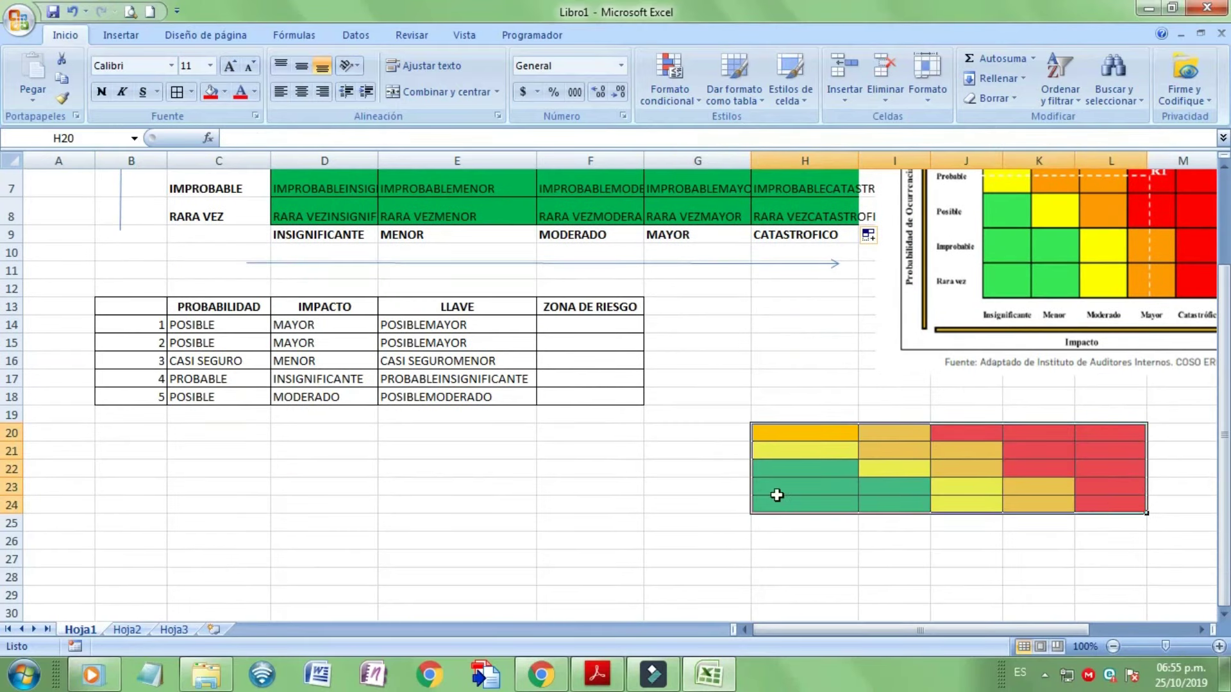
# - Paint the H20:L24 heat-map colours onto the key grid D4:H8 with Format Painter
pyautogui.scroll(2, 777, 494)
pyautogui.scroll(-1, 735, 382)
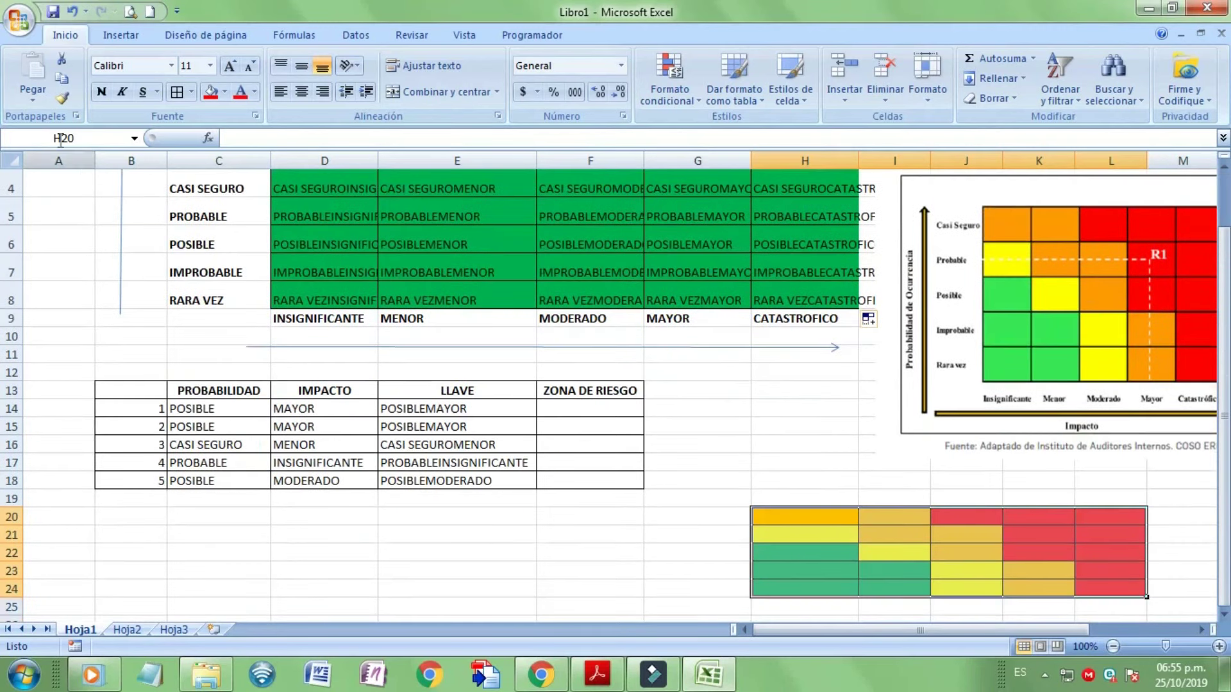
pyautogui.click(62, 100)
pyautogui.scroll(1, 62, 107)
pyautogui.moveTo(330, 241); pyautogui.dragTo(800, 352)
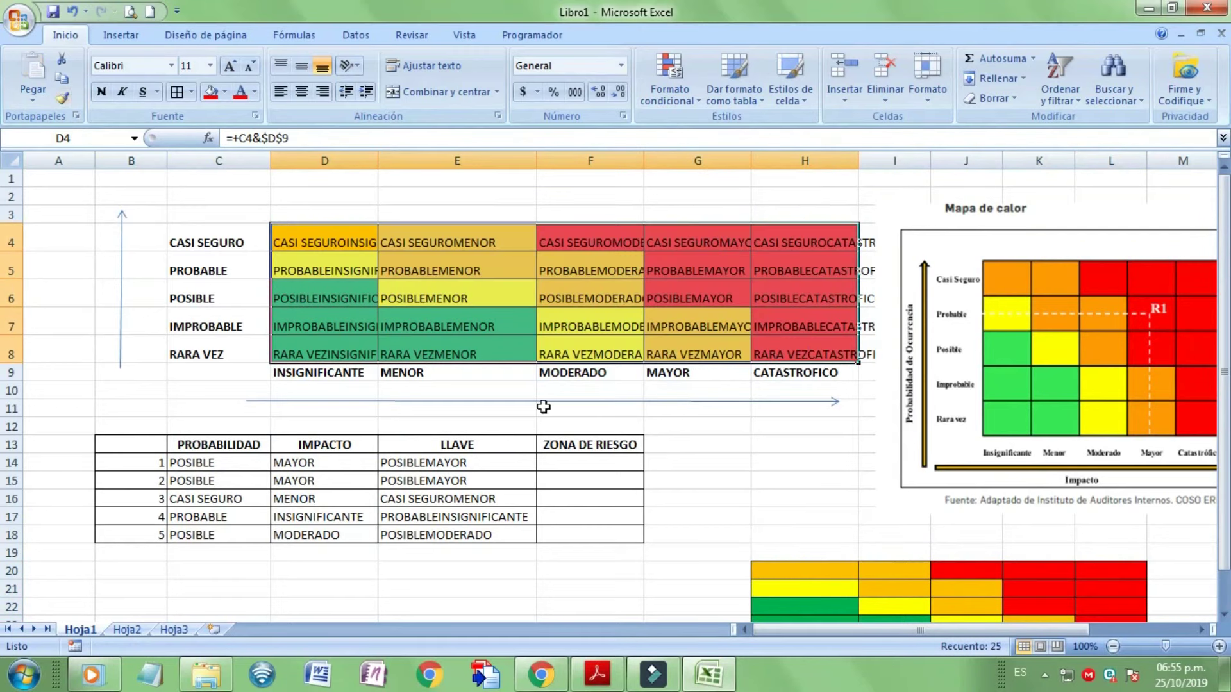
pyautogui.click(502, 550)
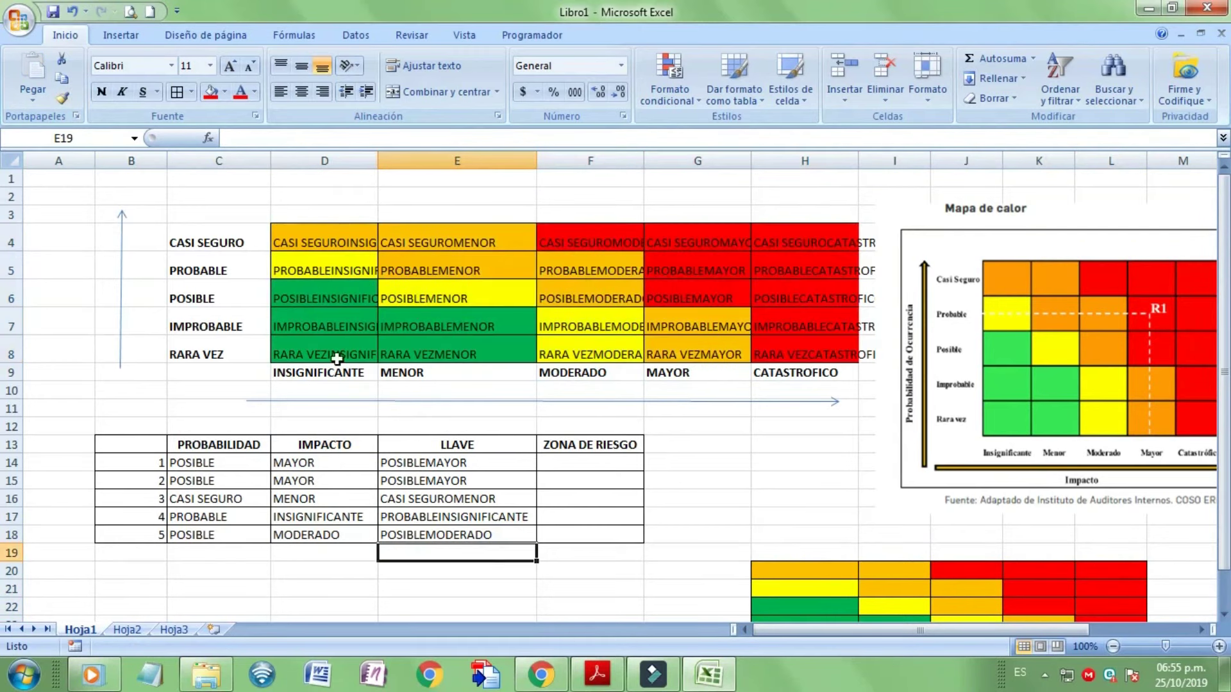
# - Try orange text on the CASI SEGURO keys in D4:E4, then undo it
pyautogui.moveTo(344, 235); pyautogui.dragTo(406, 232)
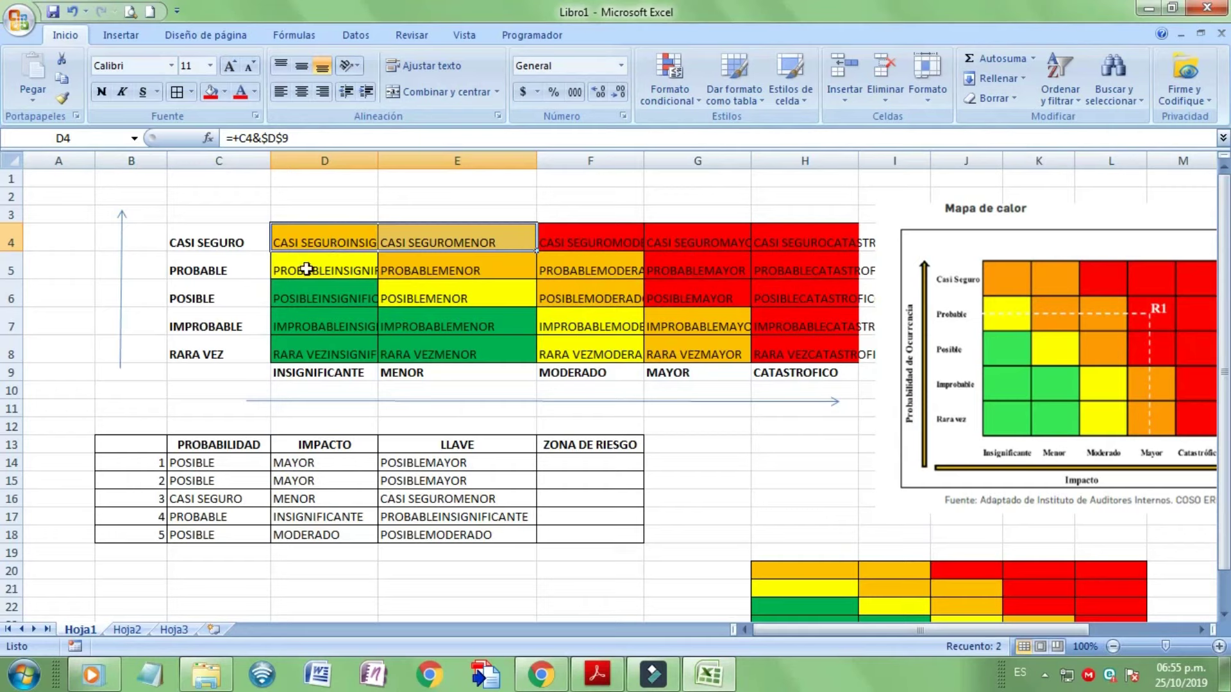
pyautogui.click(254, 92)
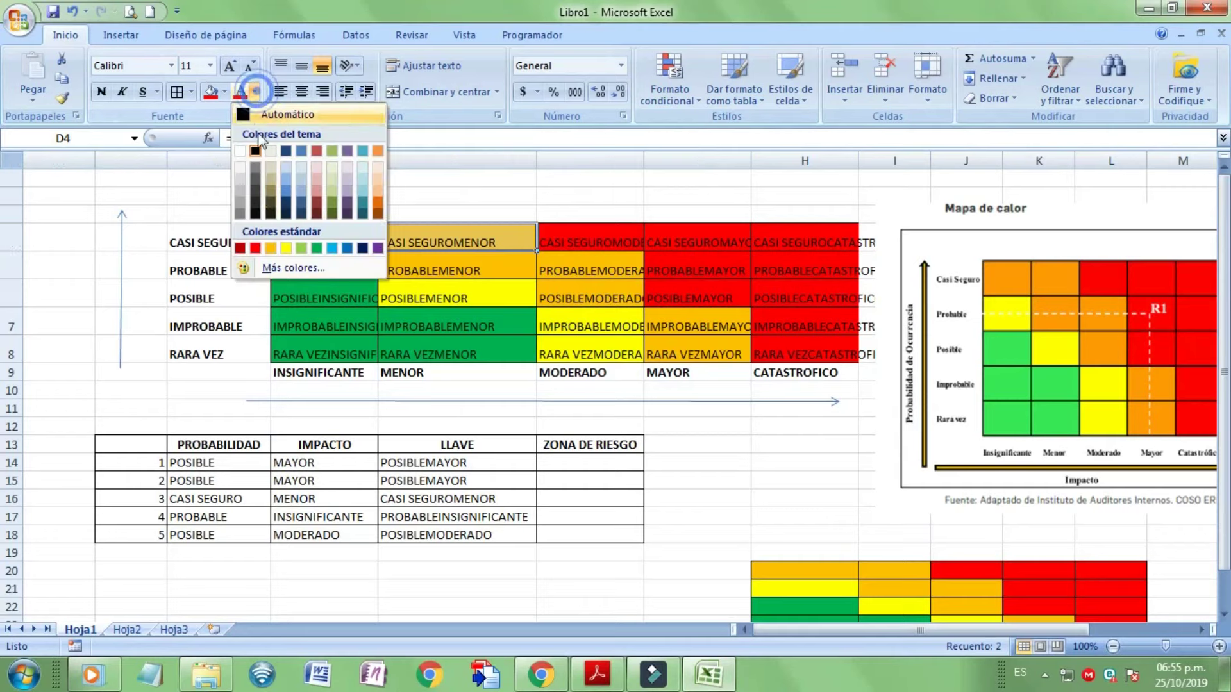
pyautogui.click(270, 248)
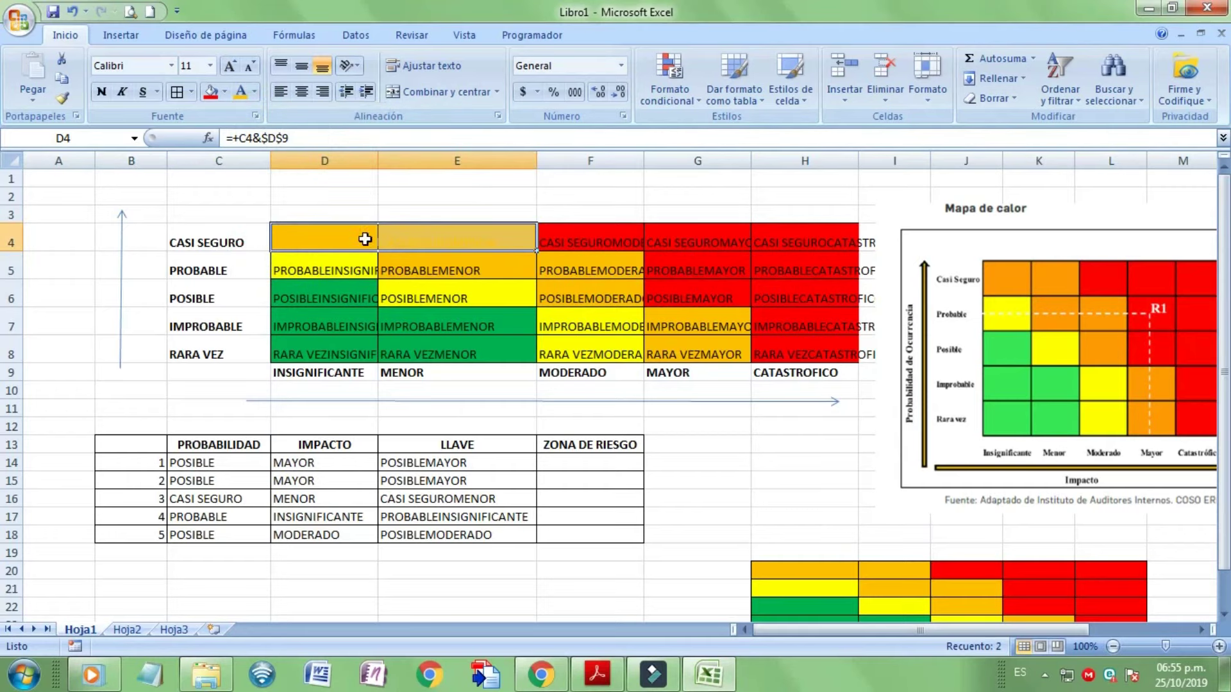
pyautogui.hotkey('ctrl', 'z')
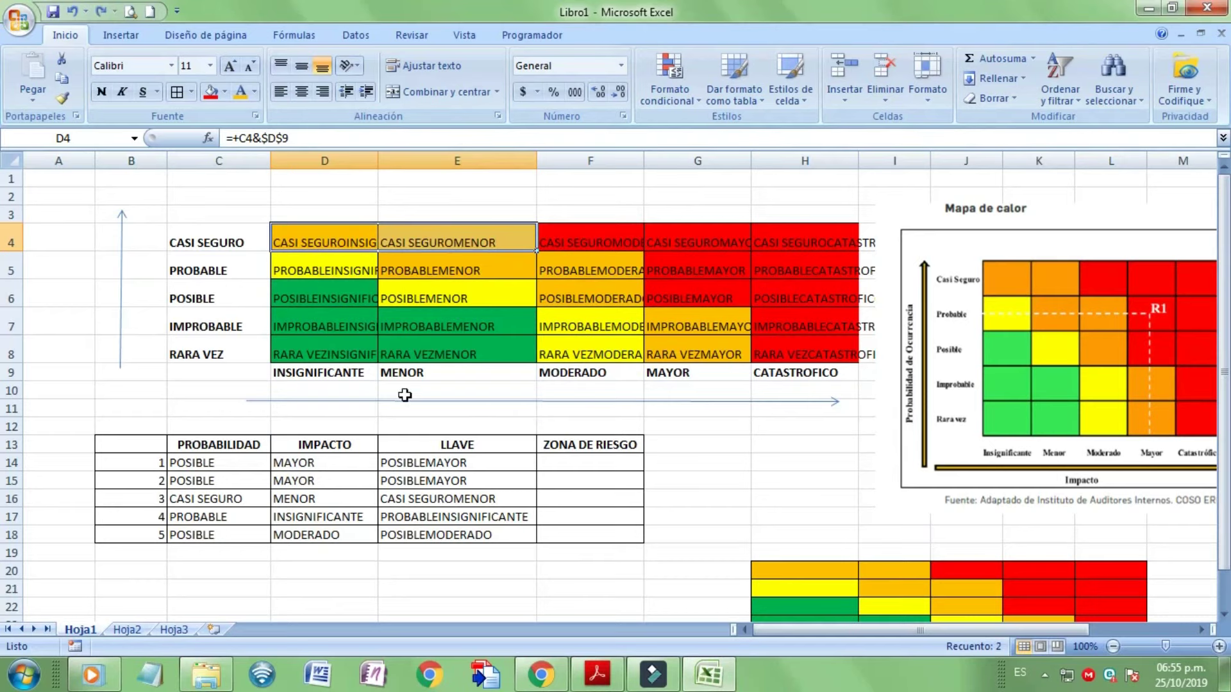
pyautogui.click(416, 320)
# - Select the reference heat-map picture
pyautogui.scroll(-1, 858, 504)
pyautogui.scroll(1, 849, 498)
pyautogui.click(951, 375)
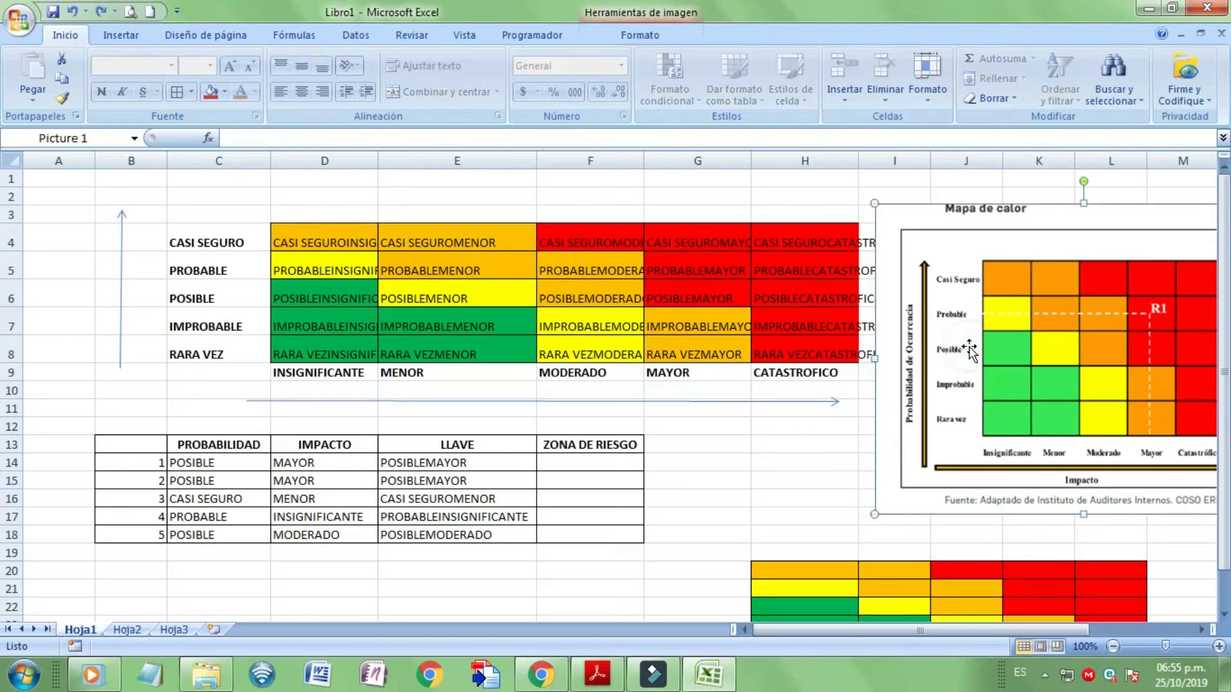
pyautogui.press('Delete')
pyautogui.click(814, 407)
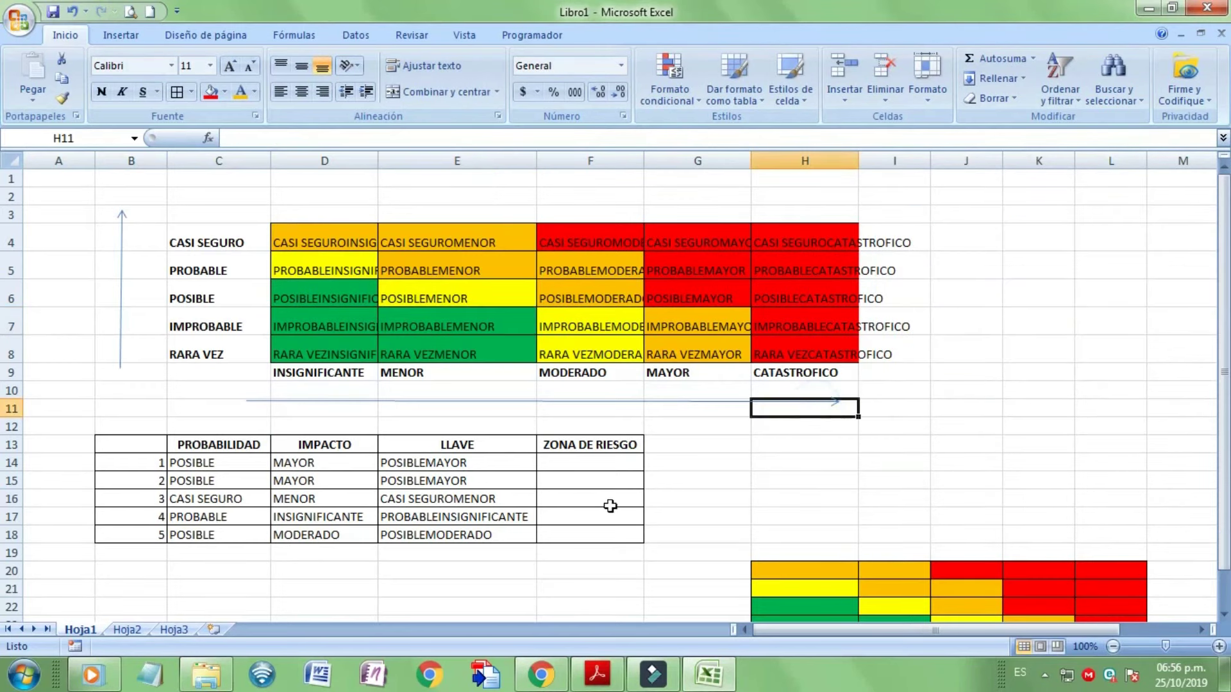
pyautogui.click(589, 468)
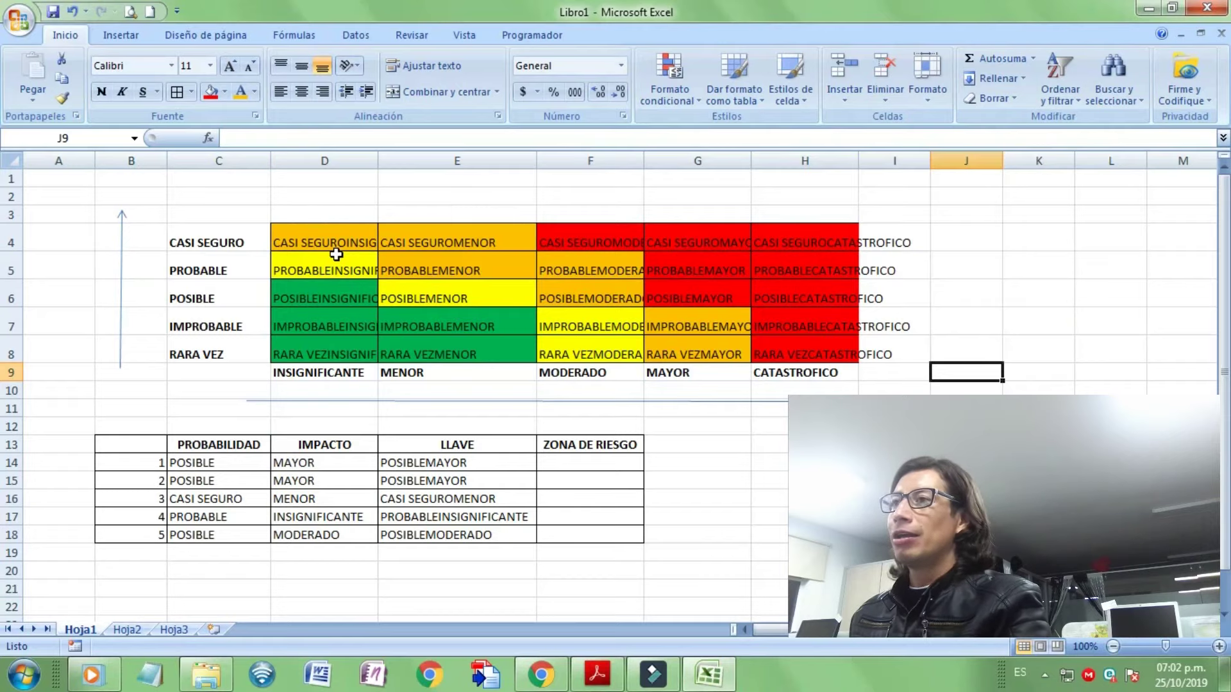
pyautogui.click(474, 483)
pyautogui.click(449, 463)
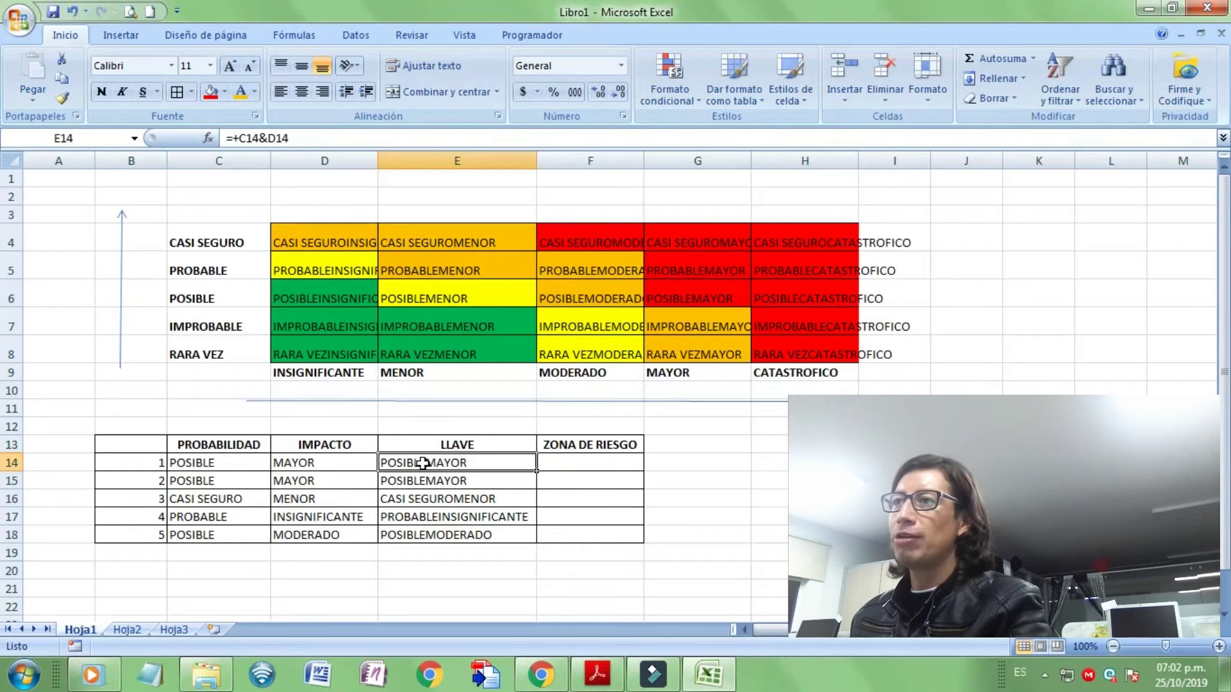
pyautogui.click(678, 298)
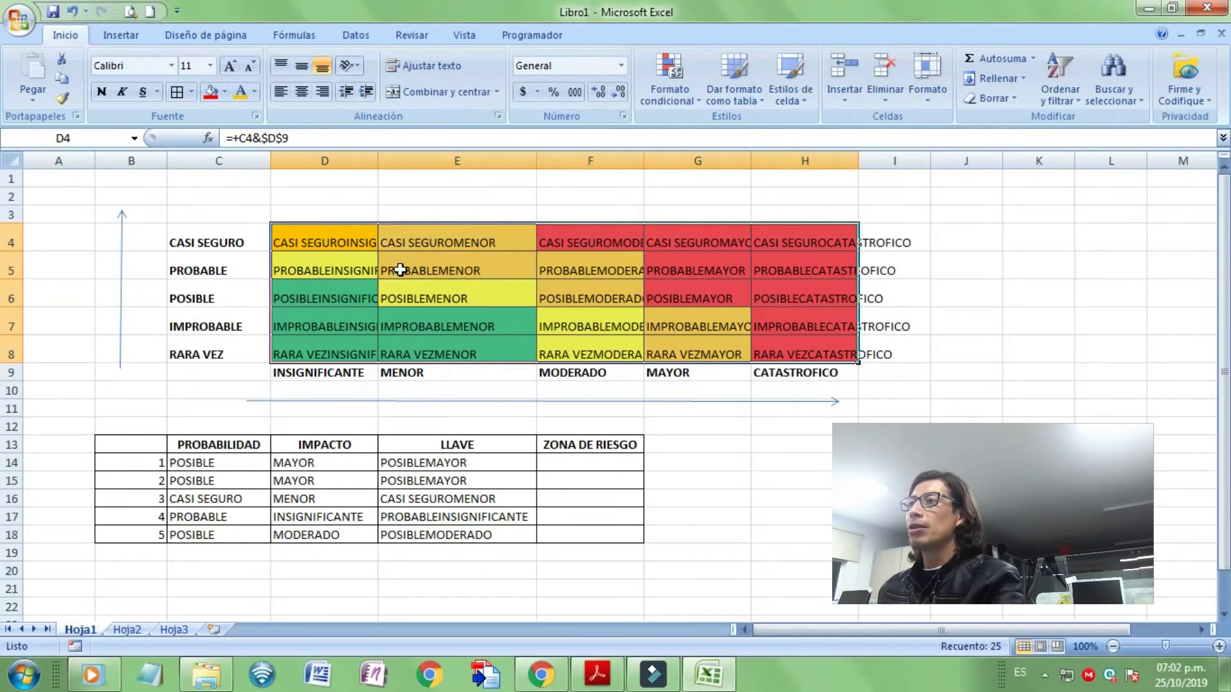
# - Copy the coloured matrix D4:H8 and paste it as values only at A1 of Hoja2
pyautogui.click(348, 270)
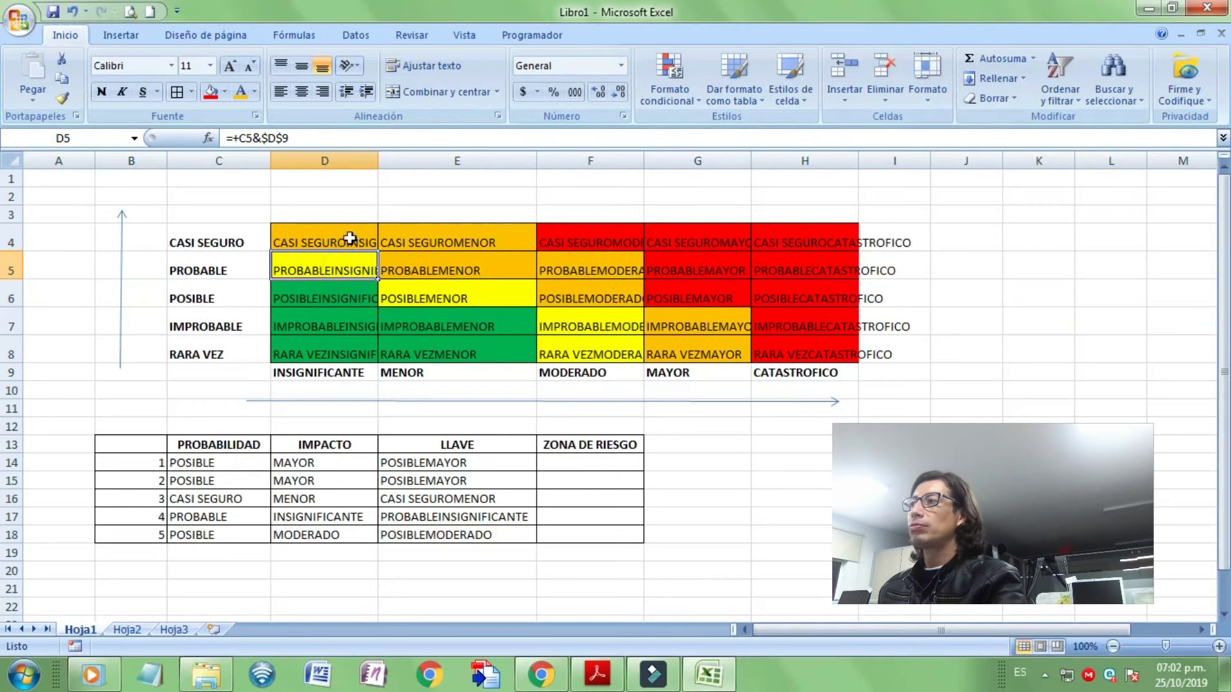
pyautogui.moveTo(349, 238); pyautogui.dragTo(815, 348)
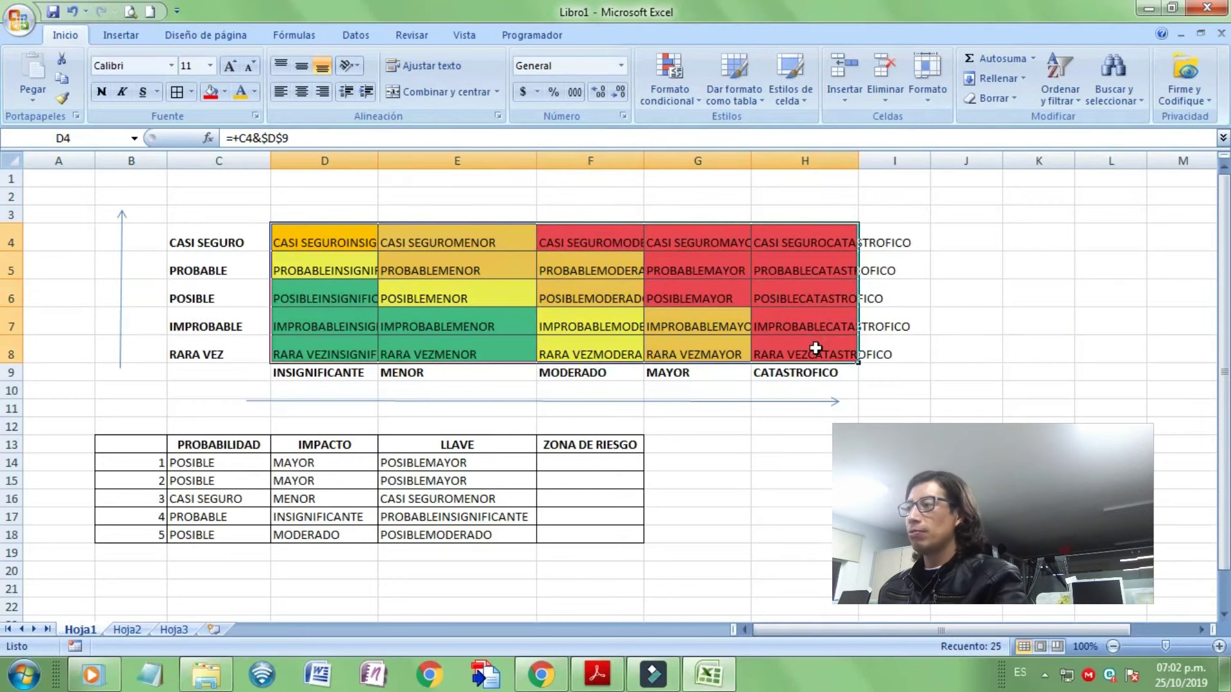
pyautogui.hotkey('ctrl', 'c')
pyautogui.moveTo(943, 630); pyautogui.dragTo(913, 634)
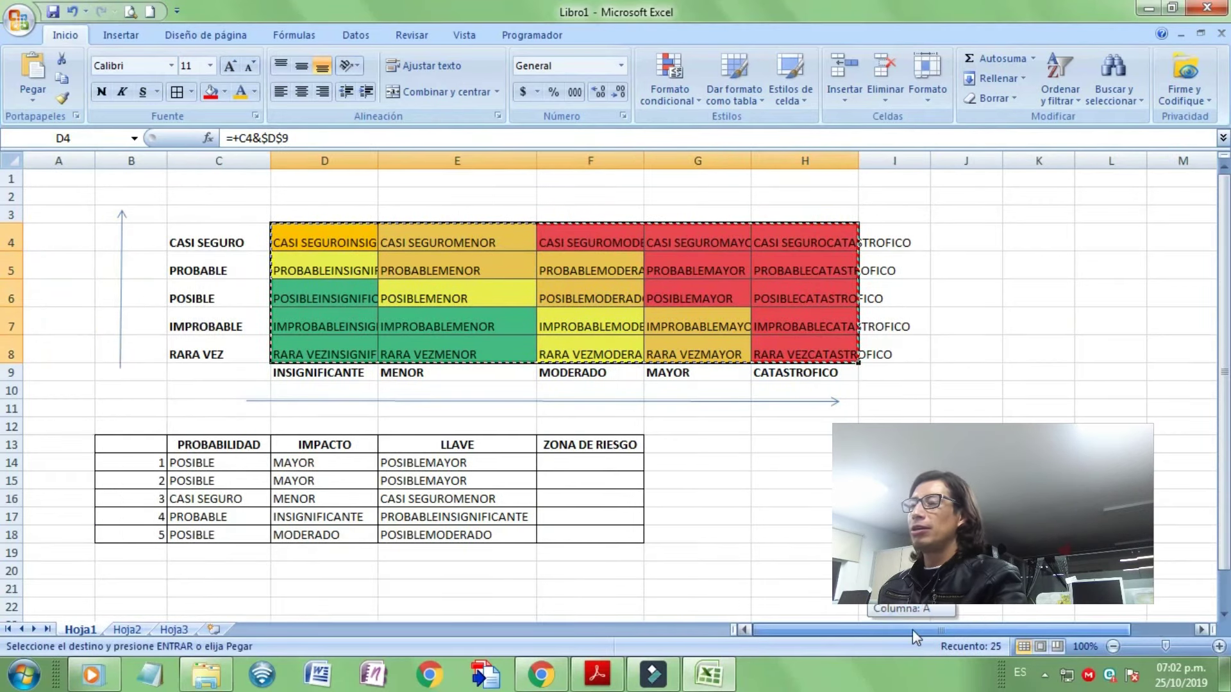
pyautogui.click(129, 630)
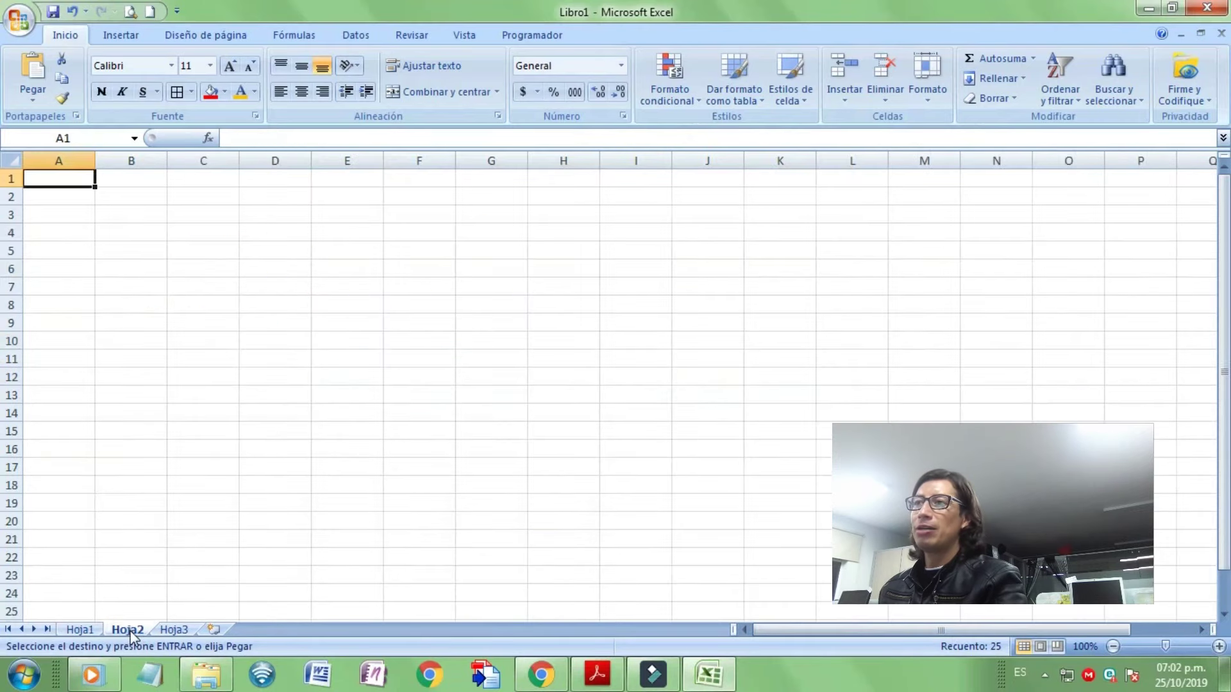
pyautogui.click(33, 101)
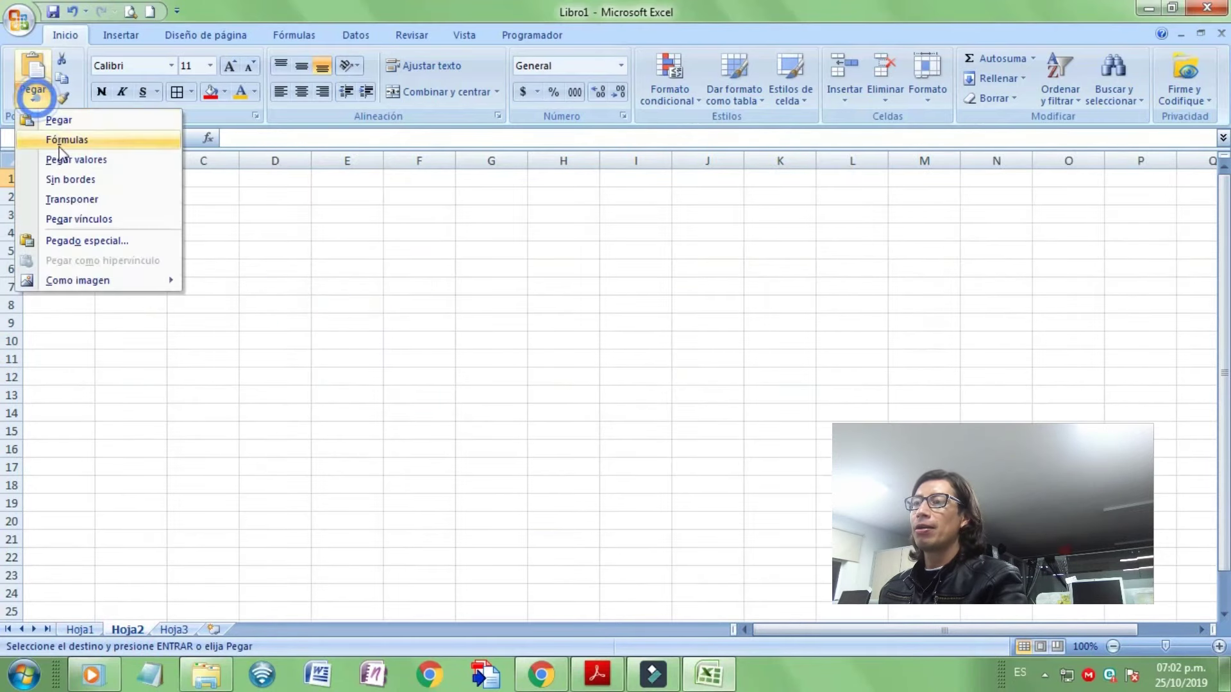
pyautogui.click(70, 158)
# - Apply the matrix colours from D4:H8 onto A1:E5 on Hoja2 with Format Painter
pyautogui.click(80, 630)
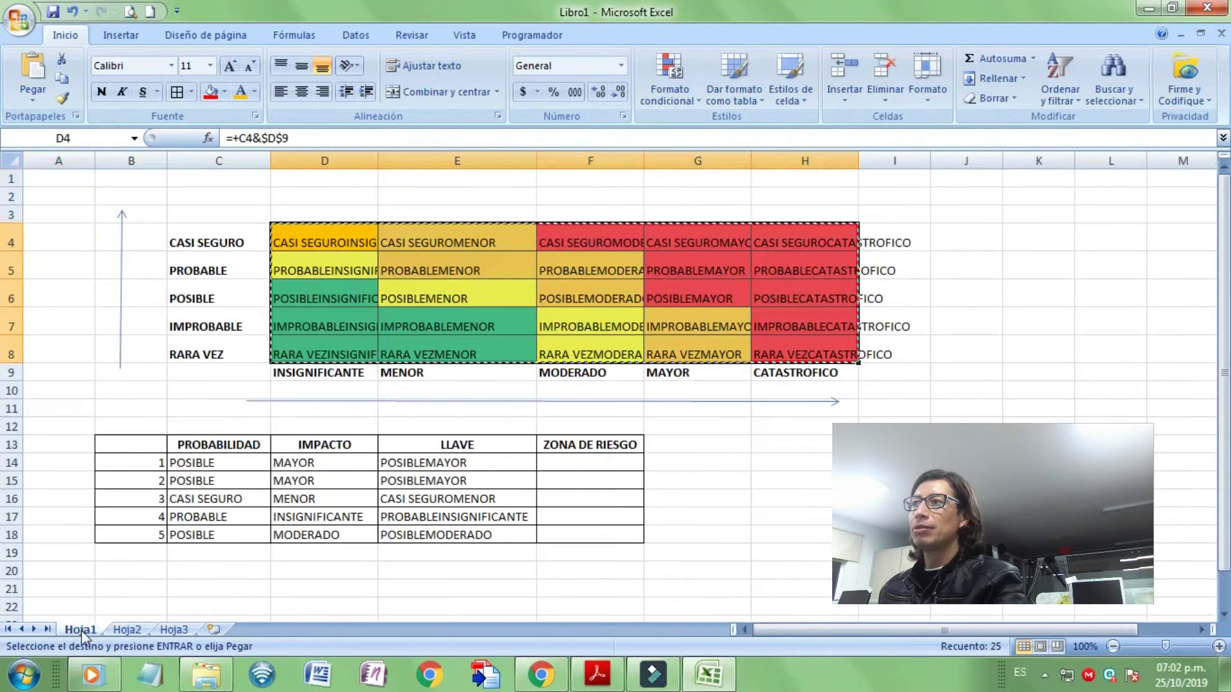
pyautogui.moveTo(341, 242); pyautogui.dragTo(833, 353)
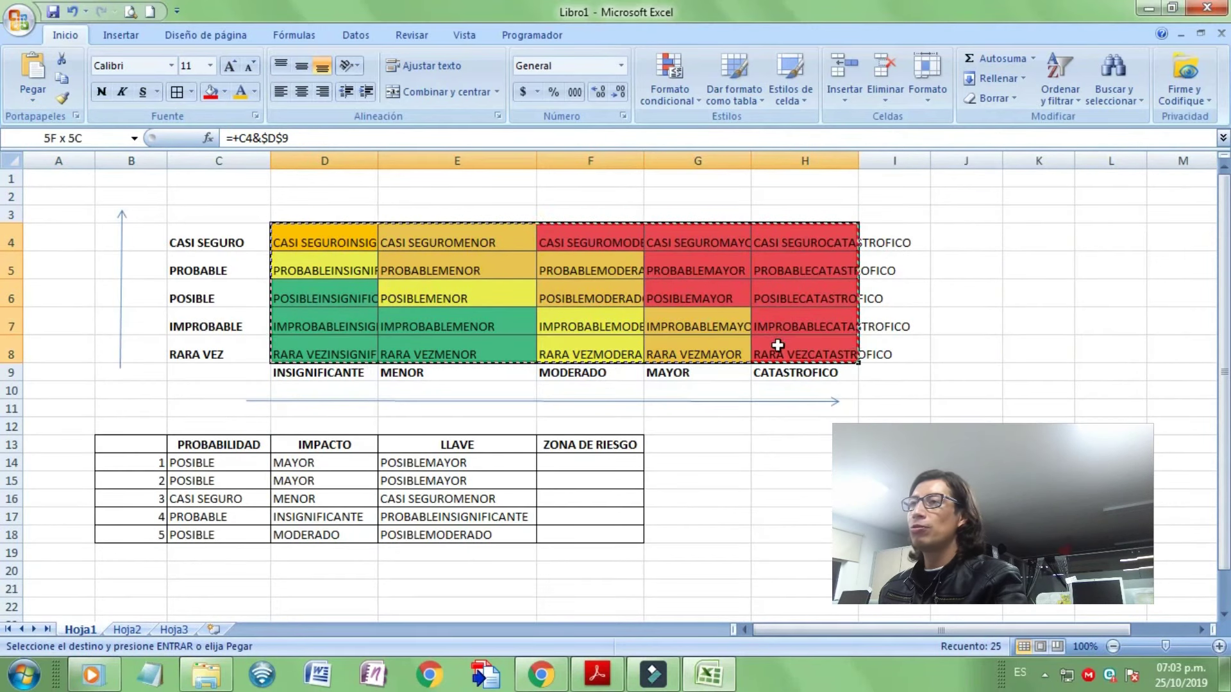
pyautogui.click(62, 98)
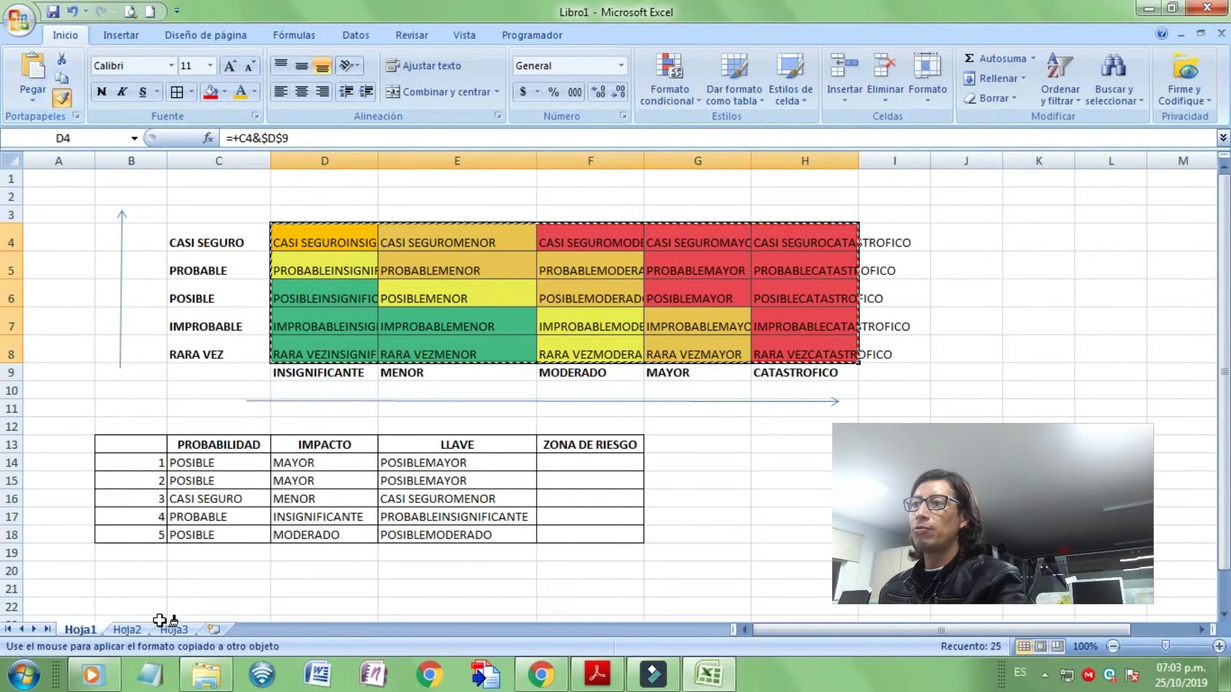
pyautogui.click(126, 630)
pyautogui.moveTo(56, 179)
pyautogui.mouseDown()
pyautogui.moveTo(291, 223)
pyautogui.moveTo(359, 252)
pyautogui.mouseUp()
pyautogui.click(218, 376)
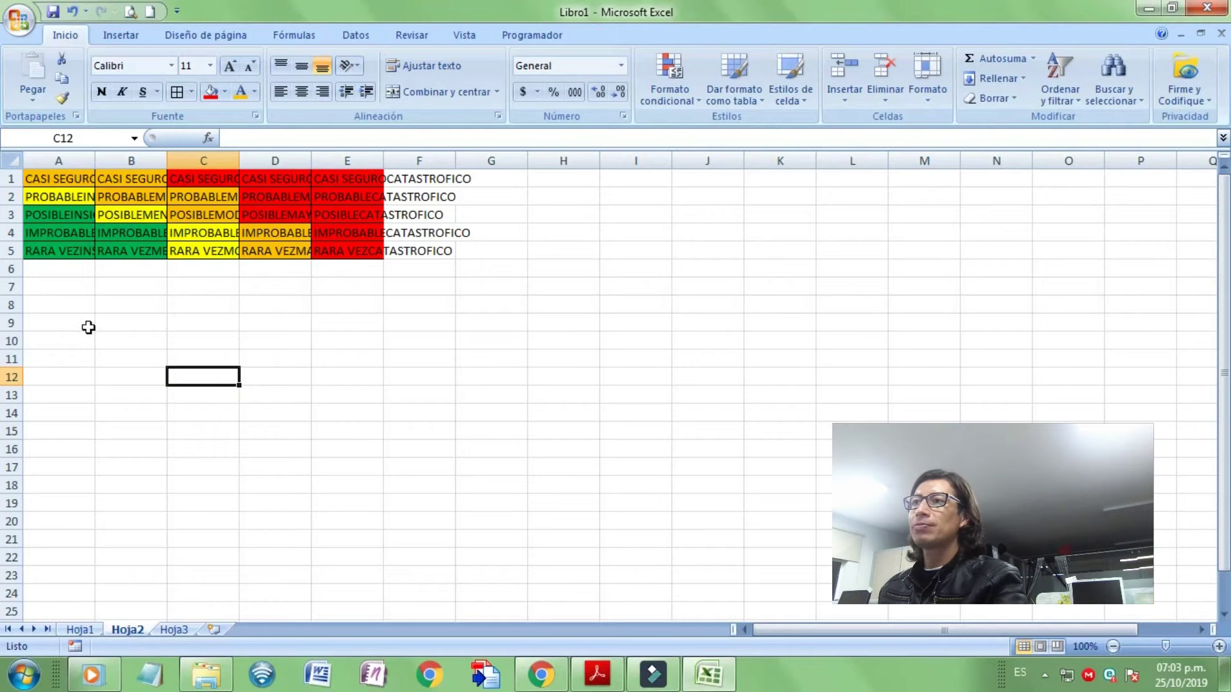
# - Select and copy the first row of keys A1:E1, then cancel the copy
pyautogui.moveTo(65, 183); pyautogui.dragTo(360, 179)
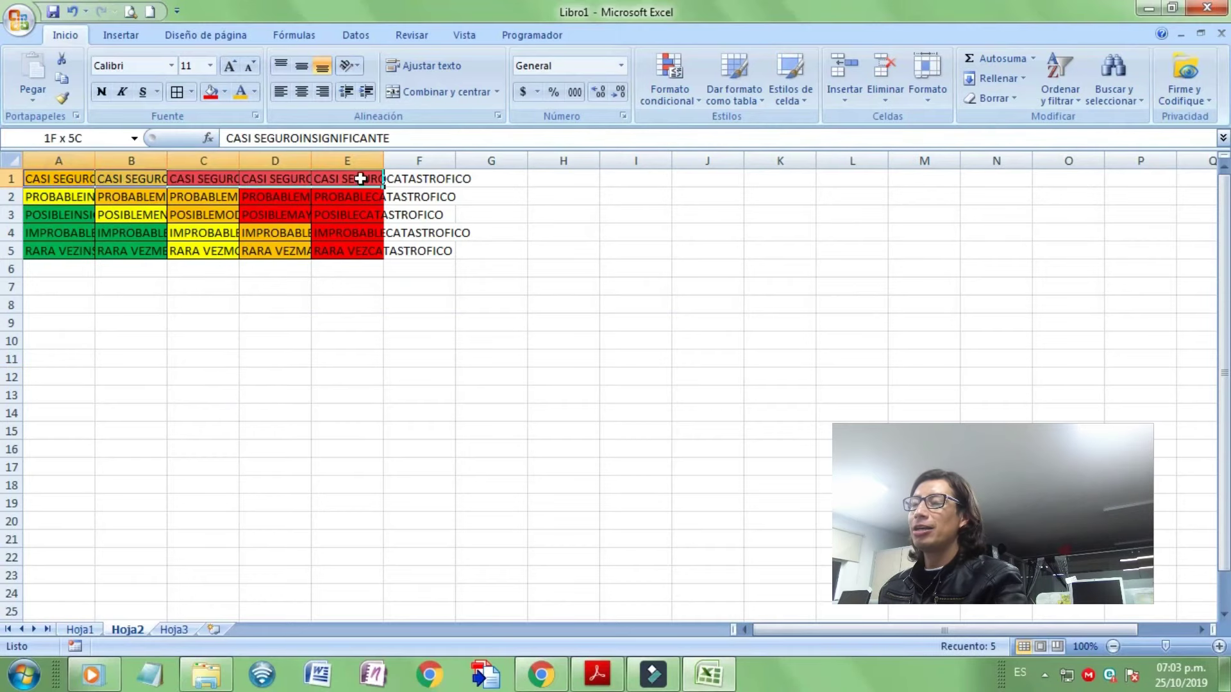
pyautogui.hotkey('ctrl', 'c')
pyautogui.press('Escape')
# - Rename sheet Hoja2 to 'BD ID COLOR' and copy the first row of keys A1:E1
pyautogui.doubleClick(128, 630)
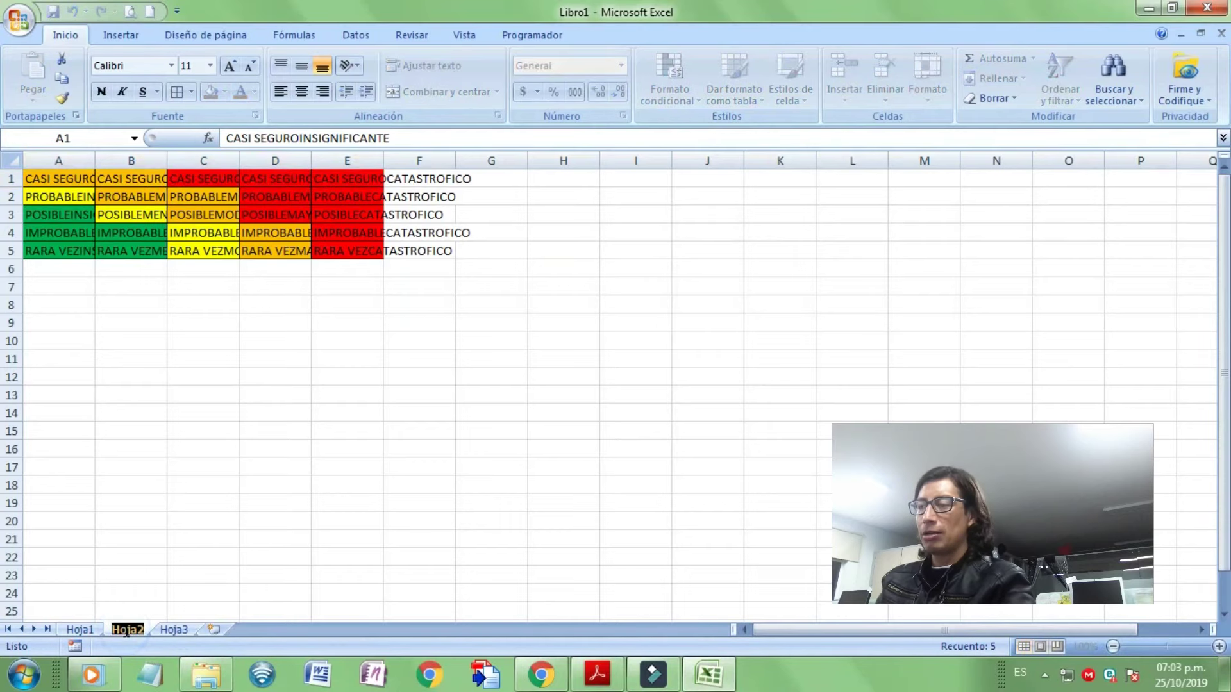
pyautogui.write('BASE DE DATOS')
pyautogui.doubleClick(125, 631)
pyautogui.write('BD I')
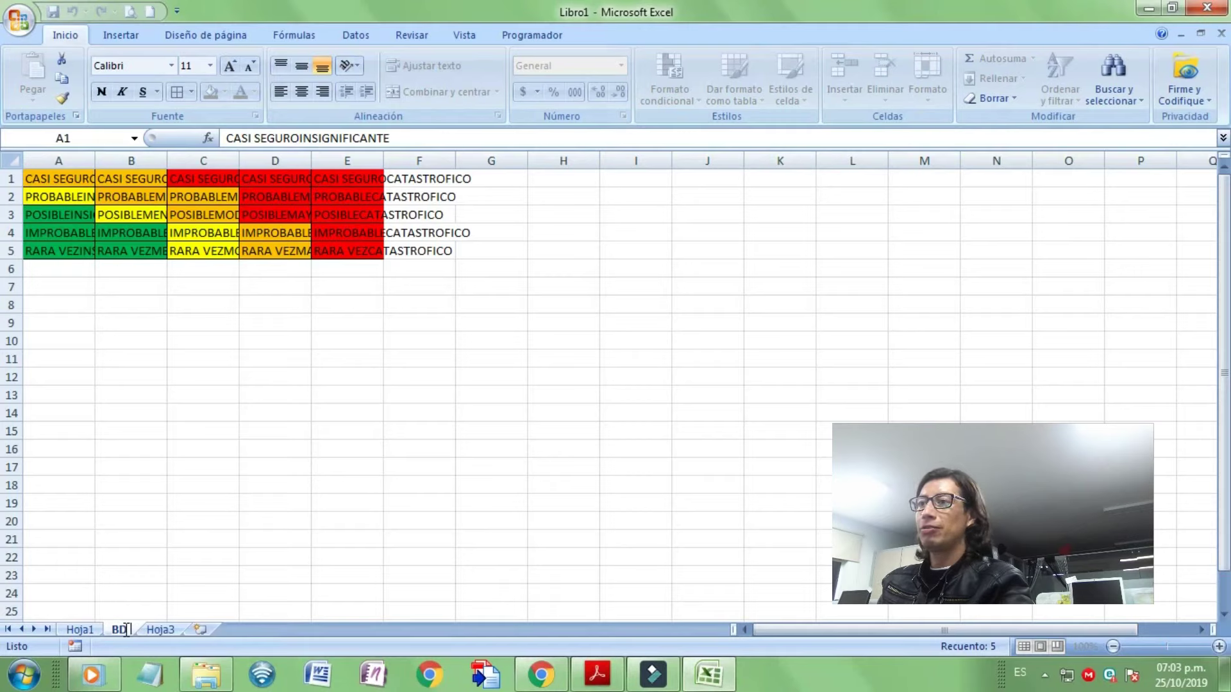
pyautogui.write('D COLOR')
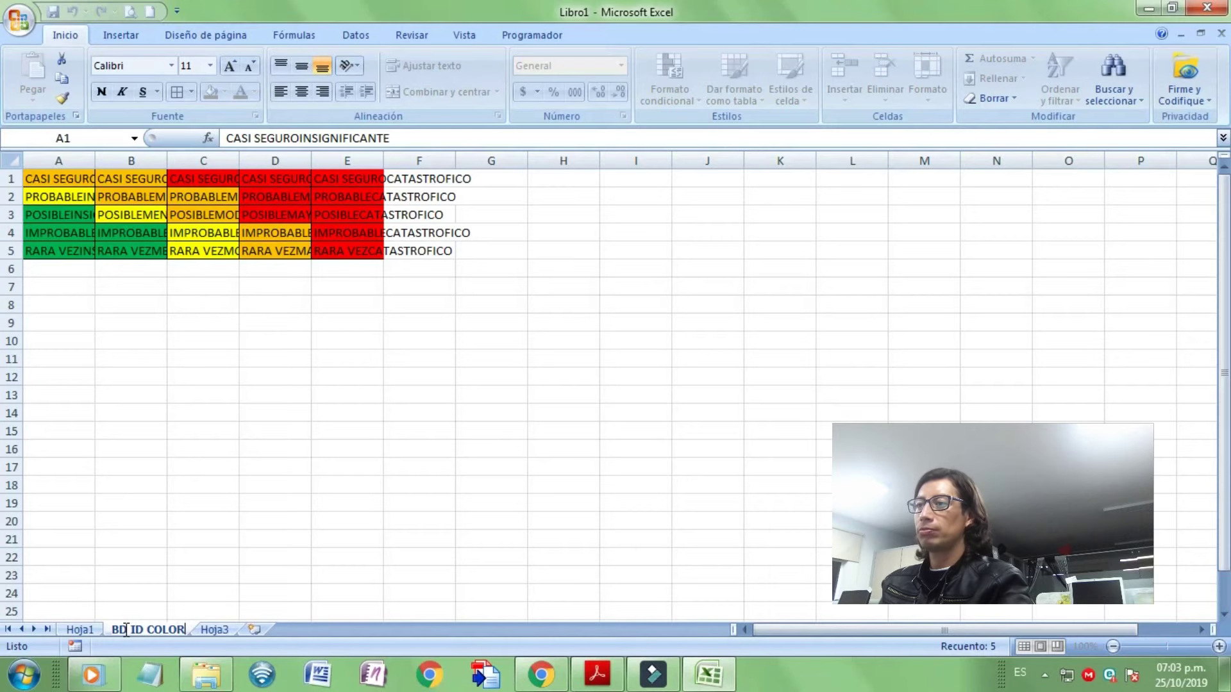
pyautogui.press('Return')
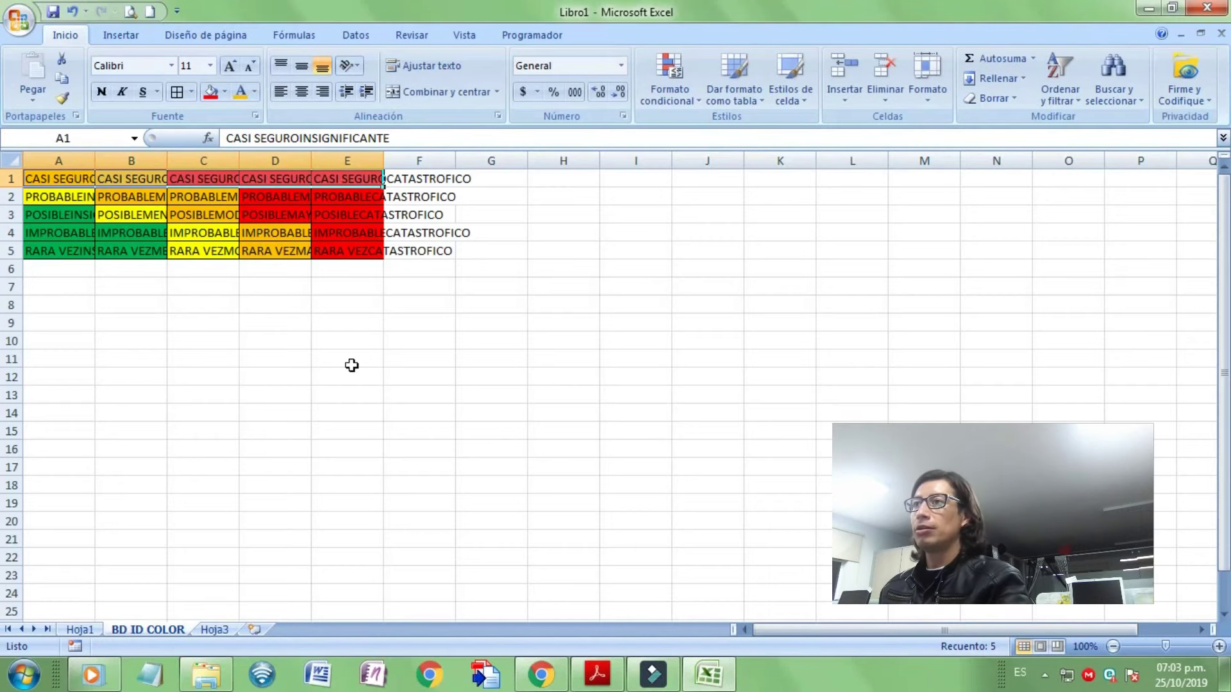
pyautogui.hotkey('ctrl', 'c')
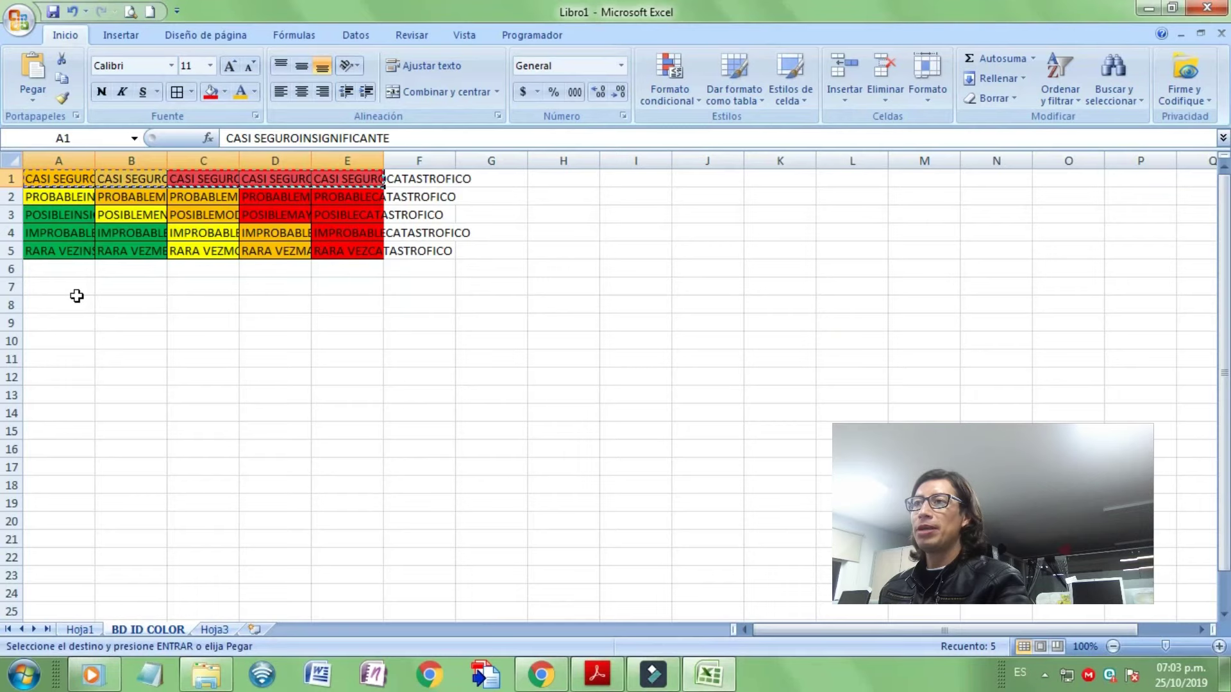
# - Paste key rows 1 and 2 transposed down column A, filling A8:A17
pyautogui.click(76, 296)
pyautogui.click(33, 99)
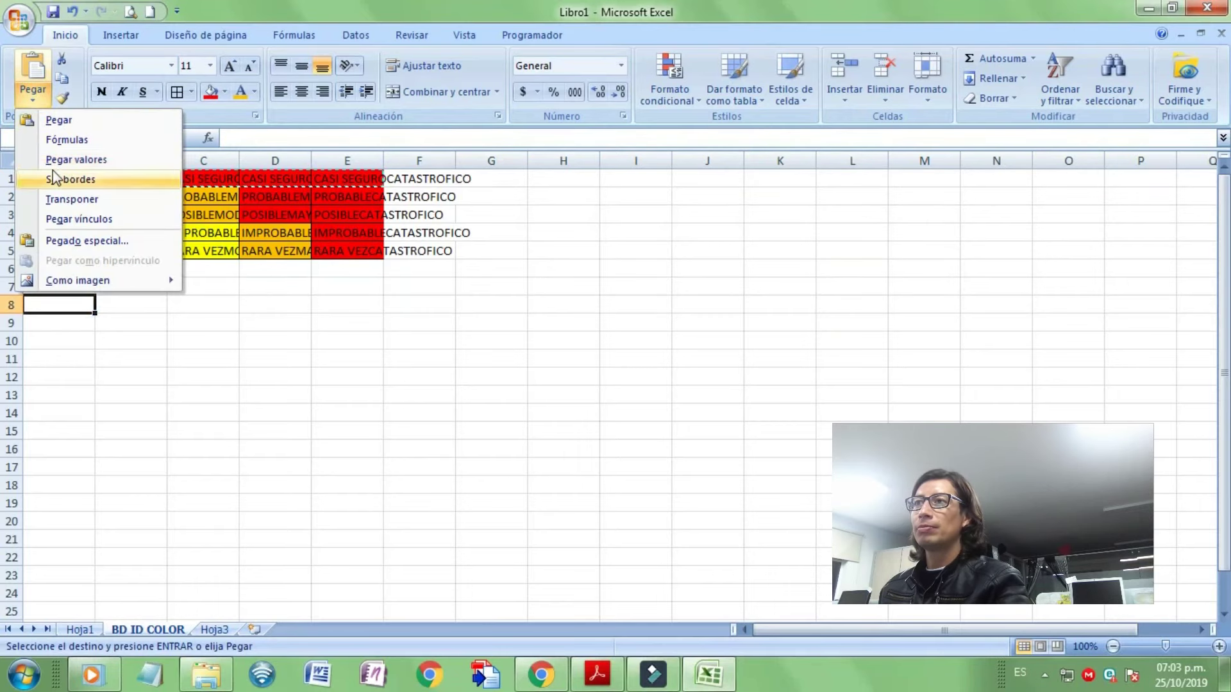
pyautogui.click(72, 199)
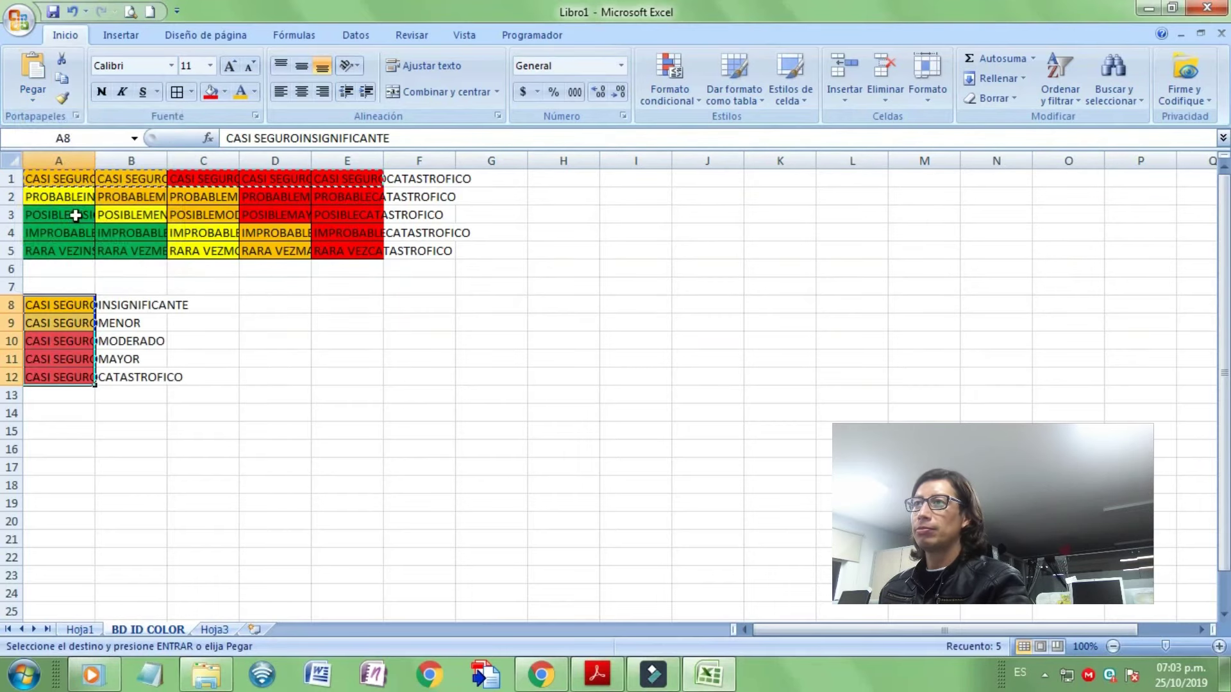
pyautogui.moveTo(39, 197); pyautogui.dragTo(333, 196)
pyautogui.hotkey('ctrl', 'c')
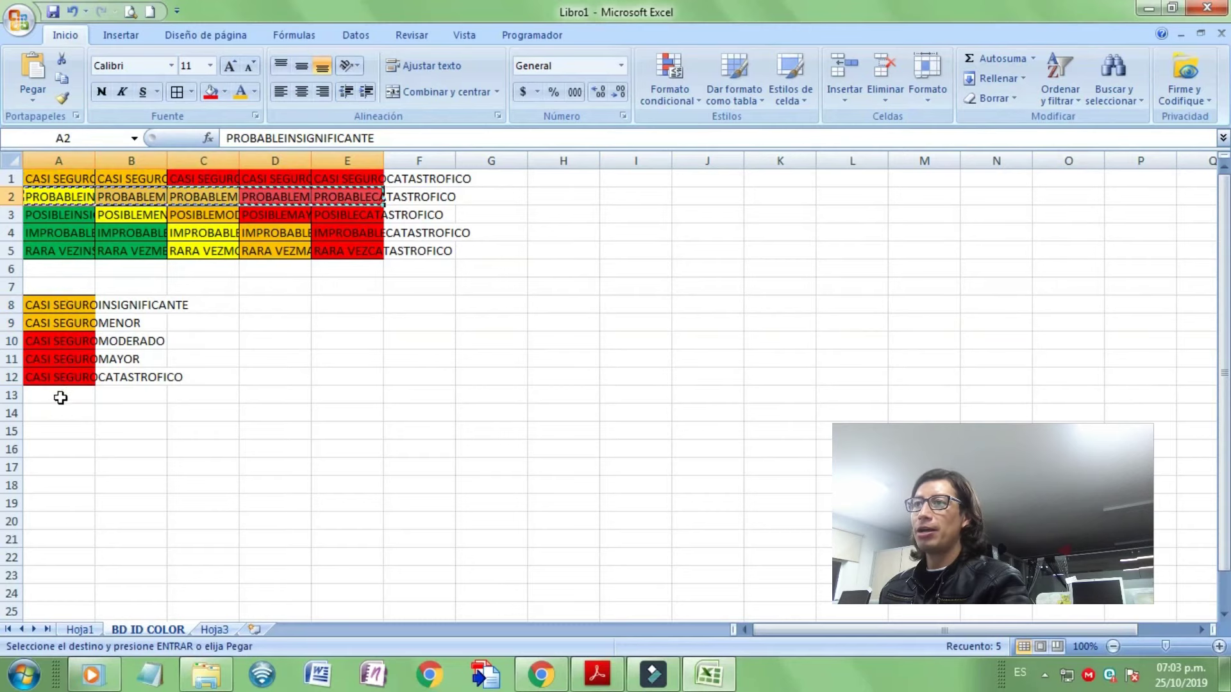
pyautogui.click(61, 397)
pyautogui.click(32, 99)
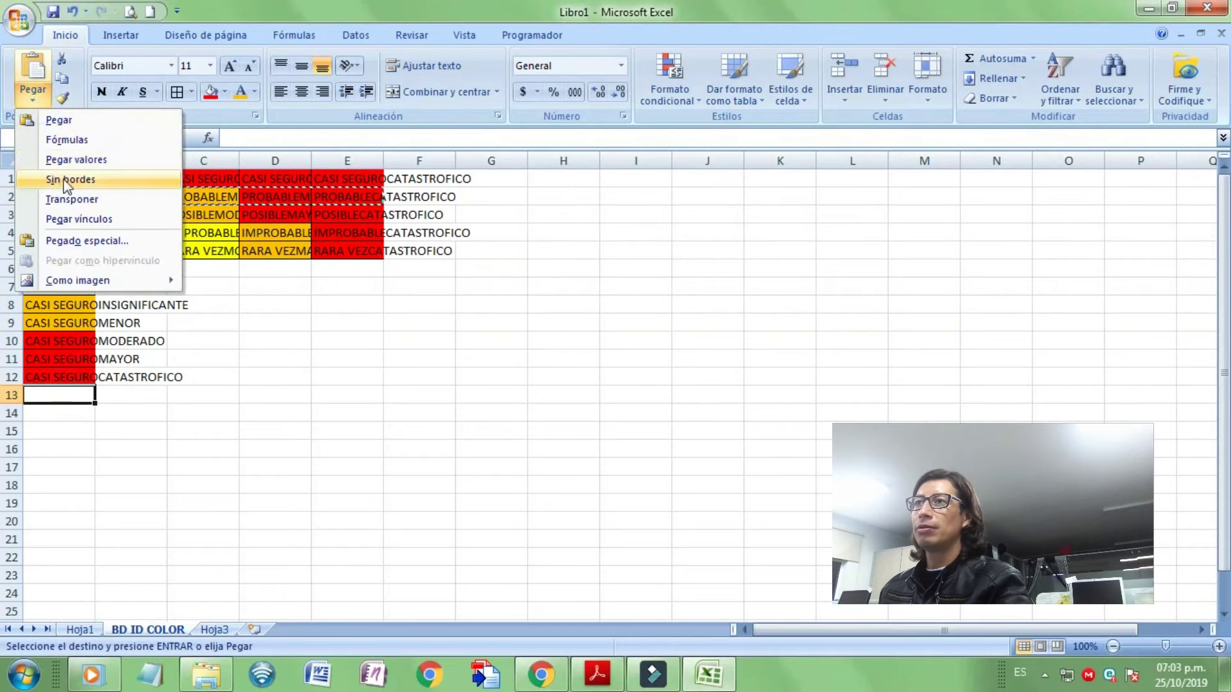
pyautogui.click(71, 200)
# - Paste key rows 3 and 4 transposed into A18:A22 and A23:A27
pyautogui.moveTo(59, 215); pyautogui.dragTo(339, 215)
pyautogui.hotkey('ctrl', 'c')
pyautogui.click(54, 485)
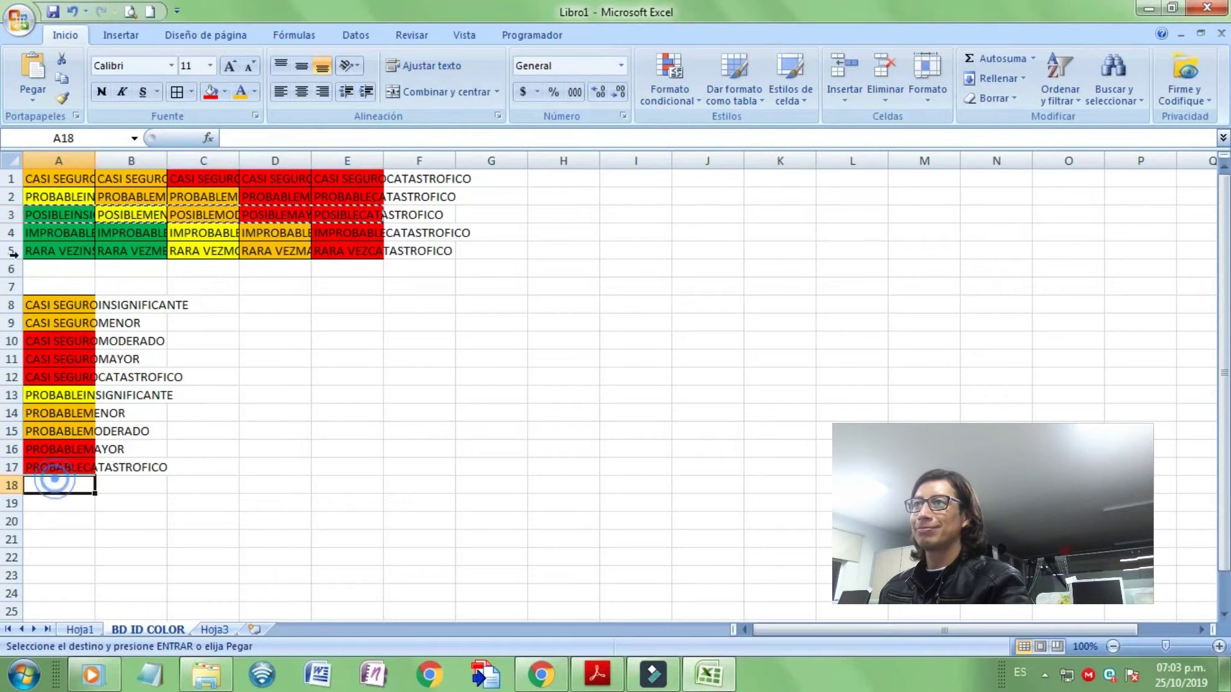
pyautogui.click(33, 100)
pyautogui.click(61, 197)
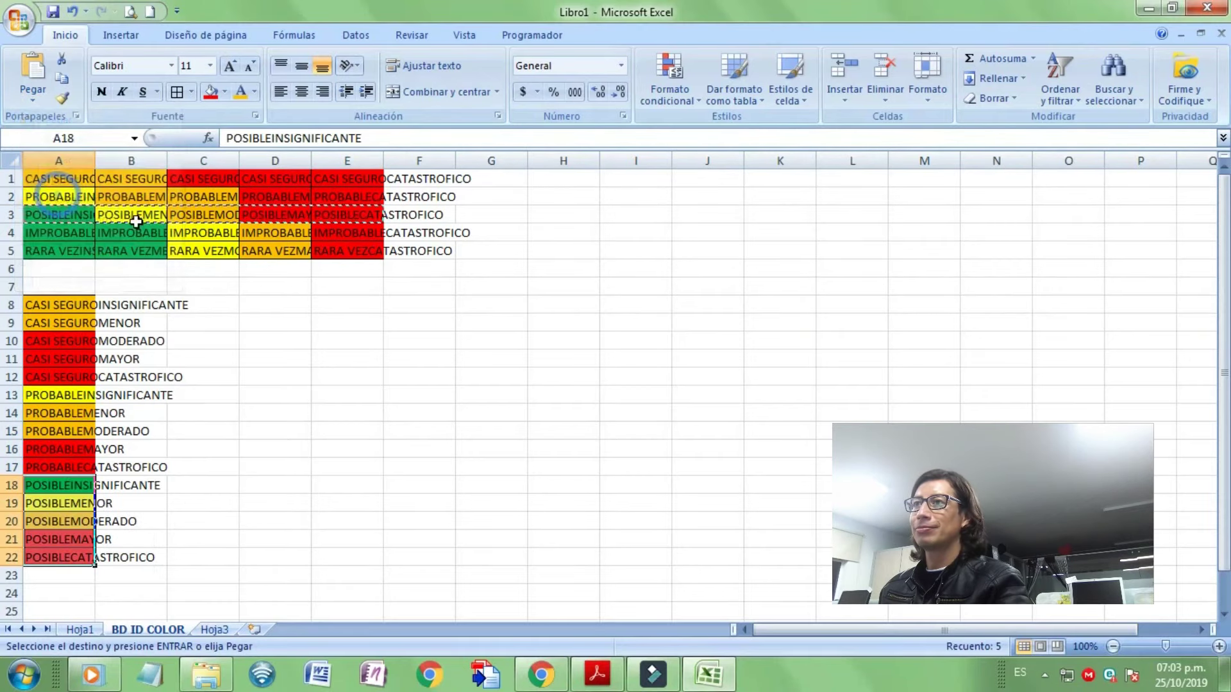
pyautogui.moveTo(76, 233); pyautogui.dragTo(364, 232)
pyautogui.hotkey('ctrl', 'c')
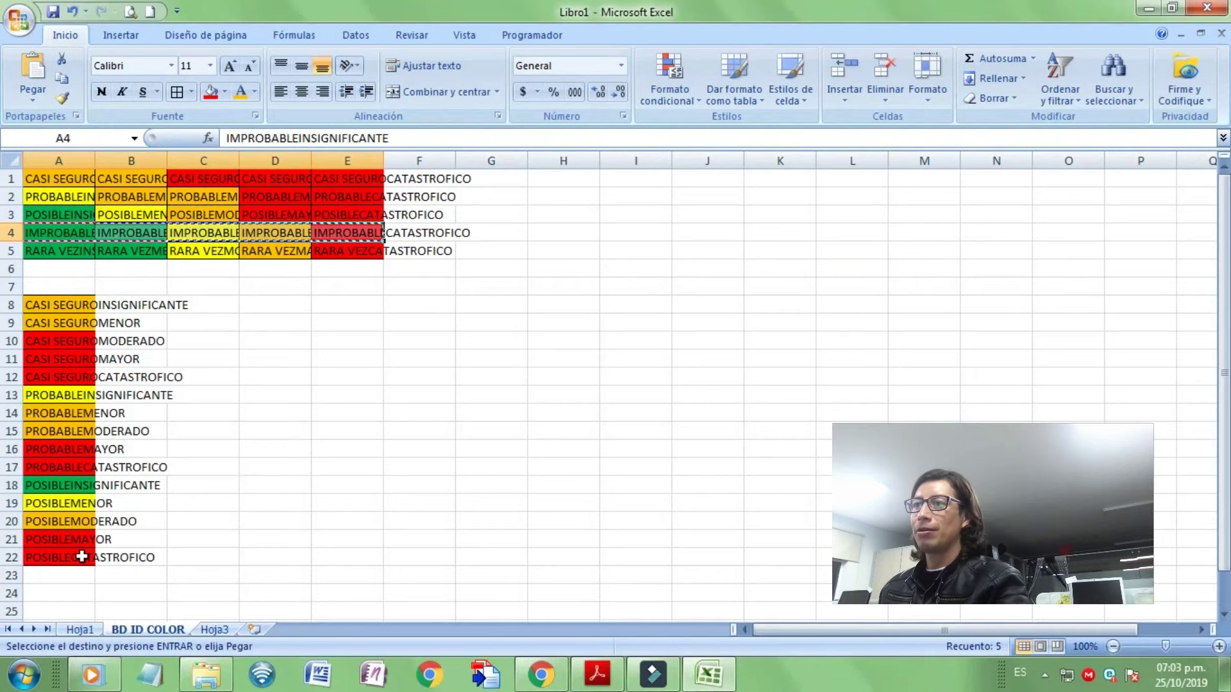
pyautogui.click(77, 575)
pyautogui.click(33, 99)
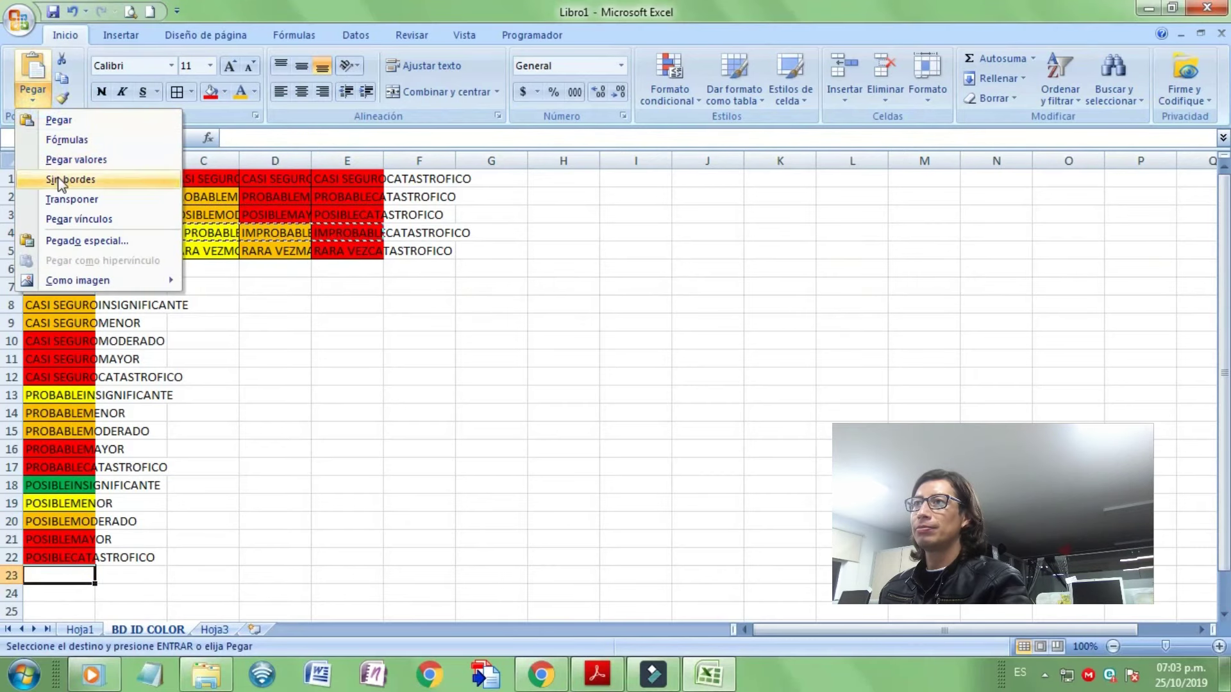
pyautogui.click(72, 199)
# - Paste the fifth row of keys transposed into A28:A32
pyautogui.scroll(-1, 82, 190)
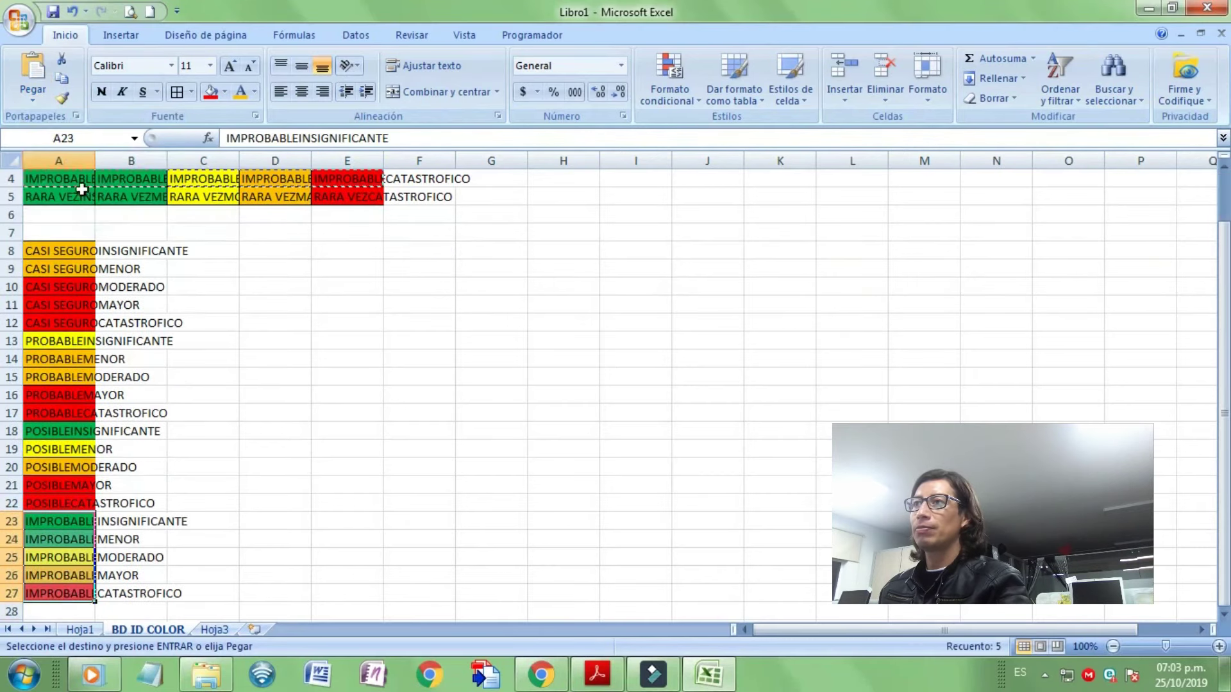
pyautogui.moveTo(82, 190); pyautogui.dragTo(331, 195)
pyautogui.hotkey('ctrl', 'c')
pyautogui.scroll(-4, 292, 250)
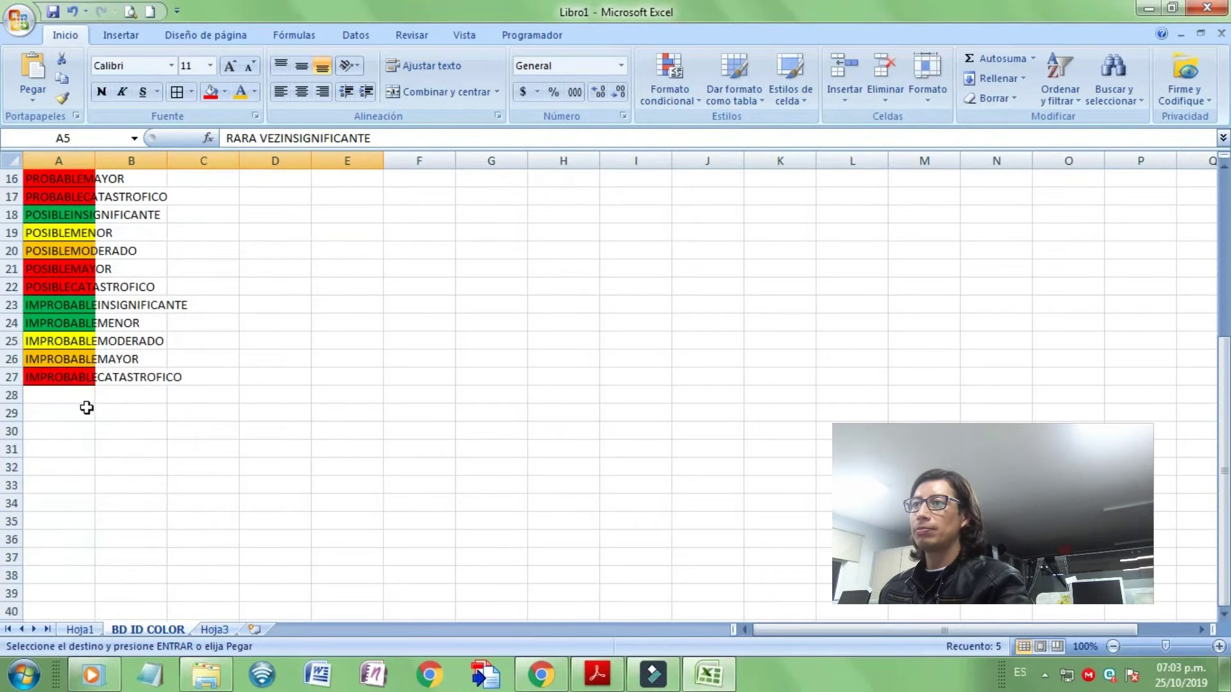
pyautogui.click(69, 394)
pyautogui.click(33, 100)
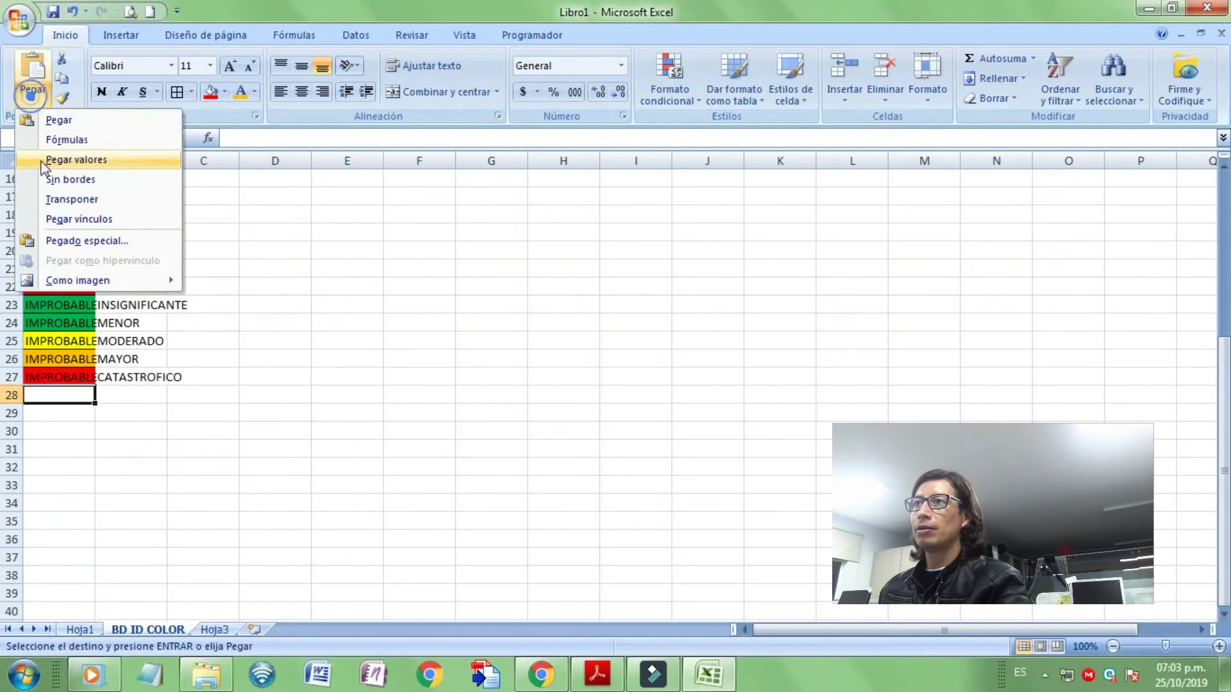
pyautogui.click(49, 199)
# - Review the combination list from A8 and the original colour grid A1:E5
pyautogui.scroll(5, 64, 257)
pyautogui.click(58, 308)
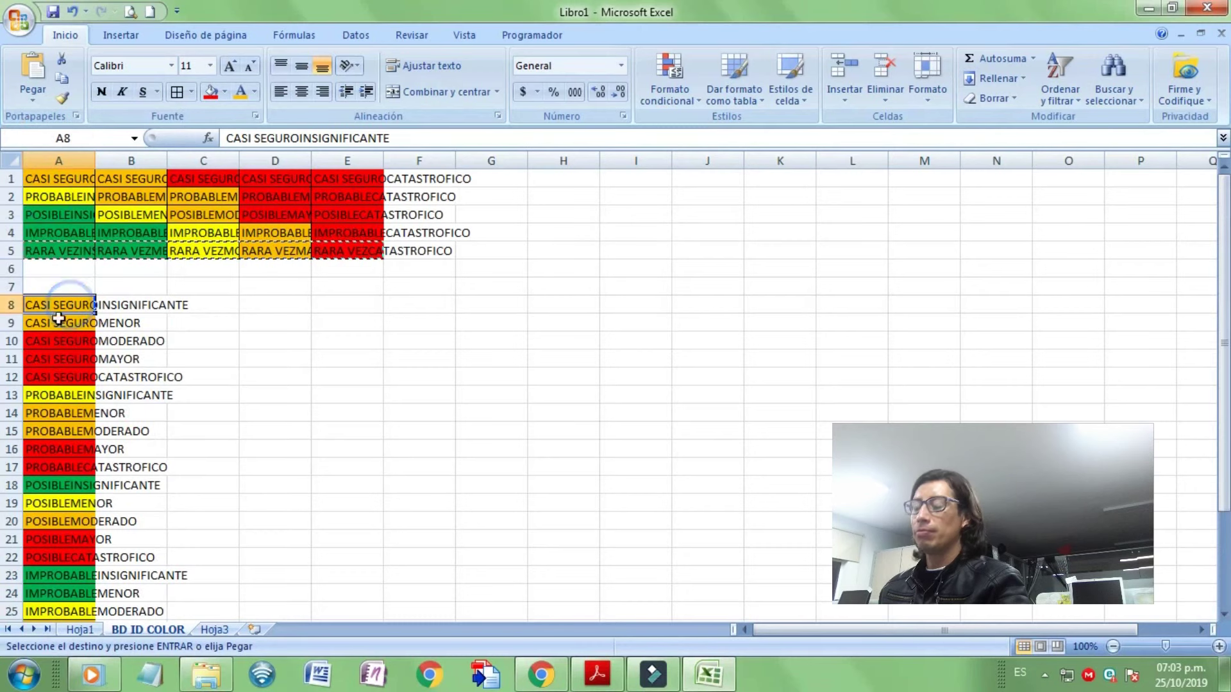
pyautogui.moveTo(59, 312); pyautogui.dragTo(56, 327)
pyautogui.scroll(3, 102, 363)
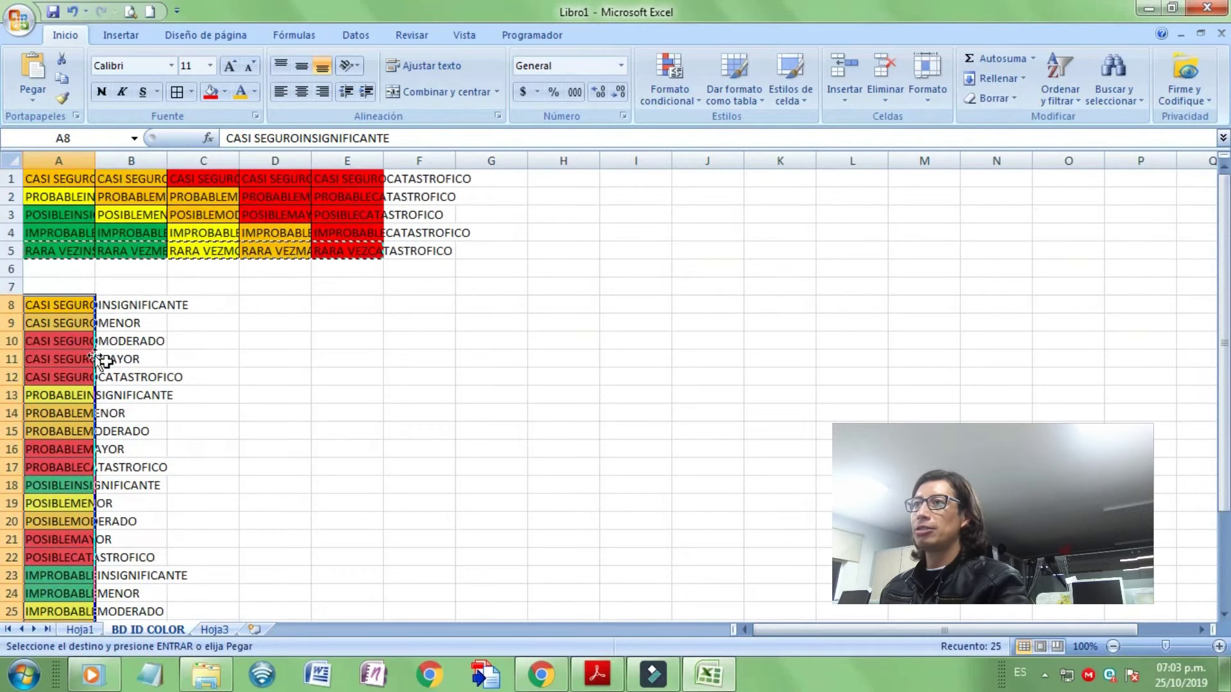
pyautogui.moveTo(80, 179); pyautogui.dragTo(357, 268)
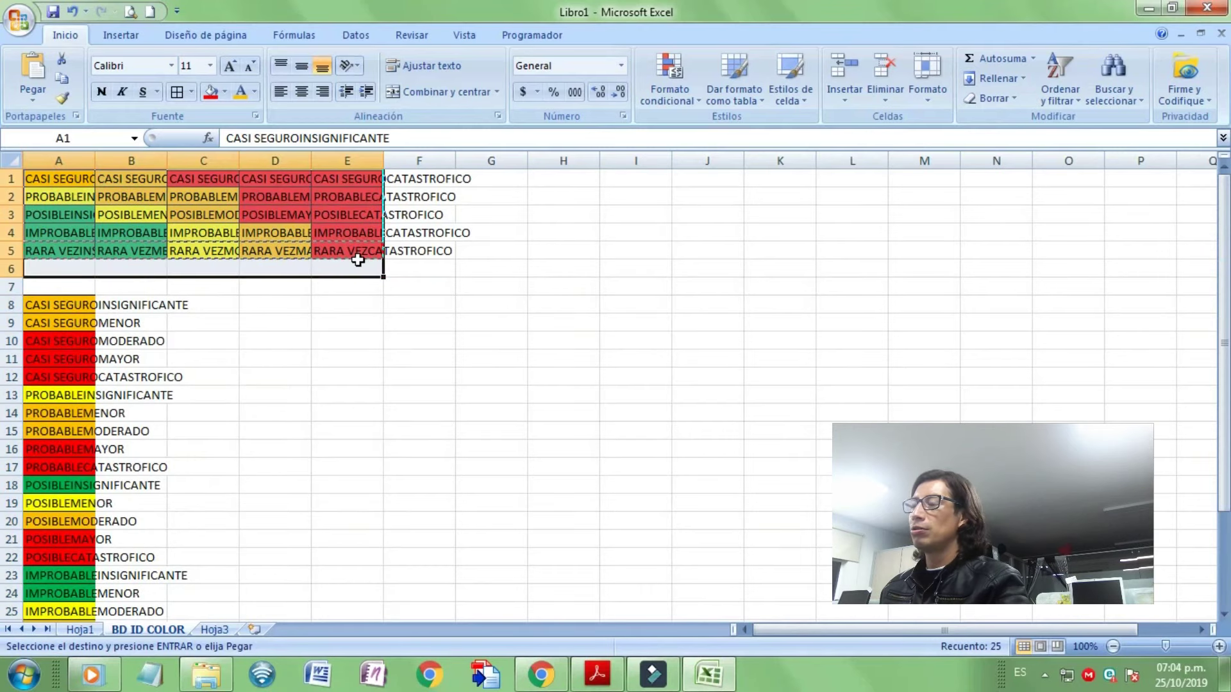
pyautogui.moveTo(80, 184); pyautogui.dragTo(347, 251)
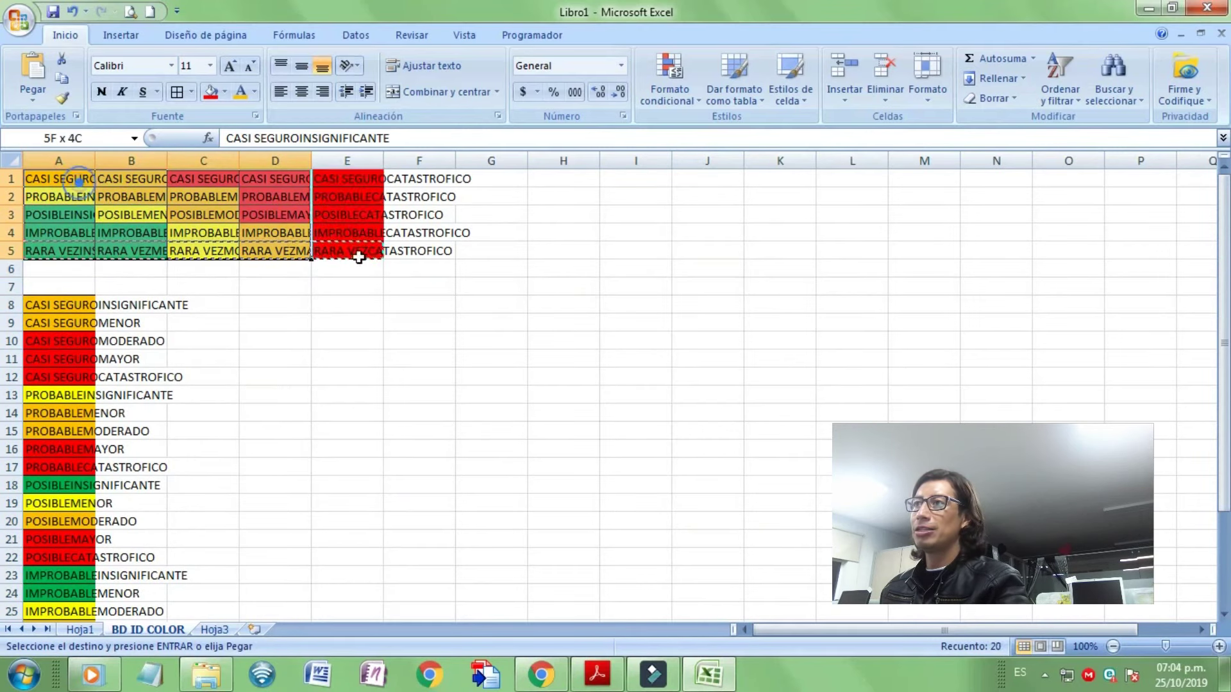
pyautogui.click(266, 394)
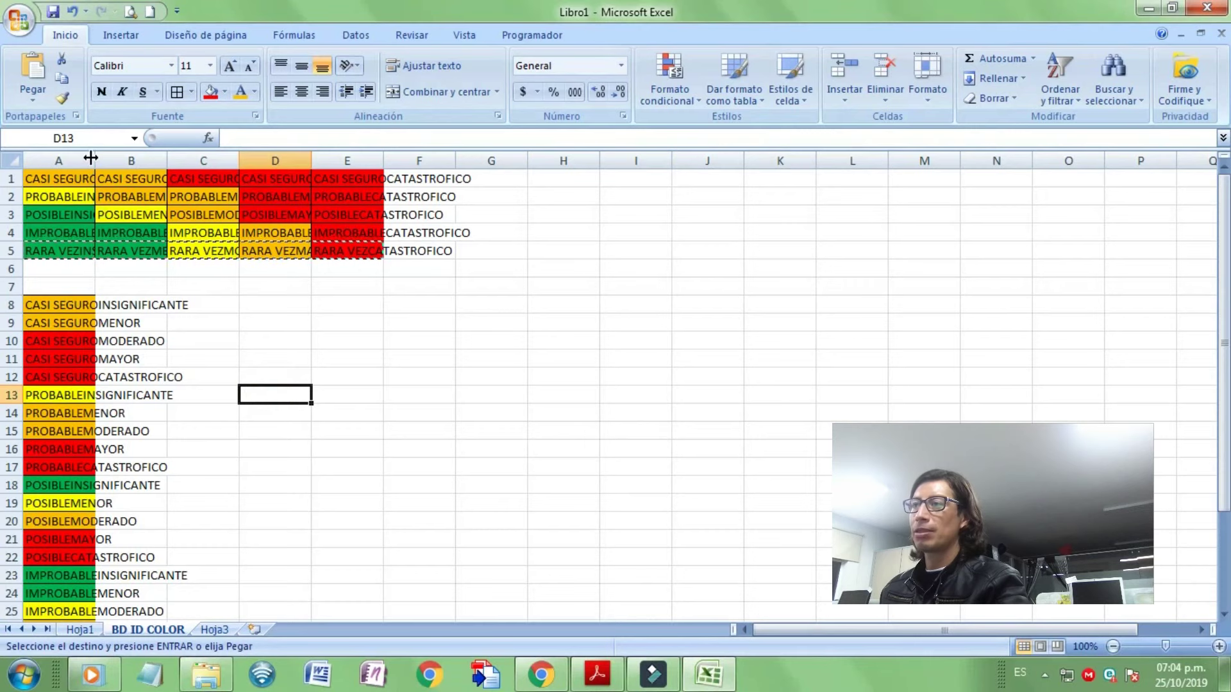
# - Widen column A and delete rows 1–5 holding the original colour grid
pyautogui.moveTo(95, 160); pyautogui.dragTo(294, 198)
pyautogui.moveTo(12, 180); pyautogui.dragTo(13, 252)
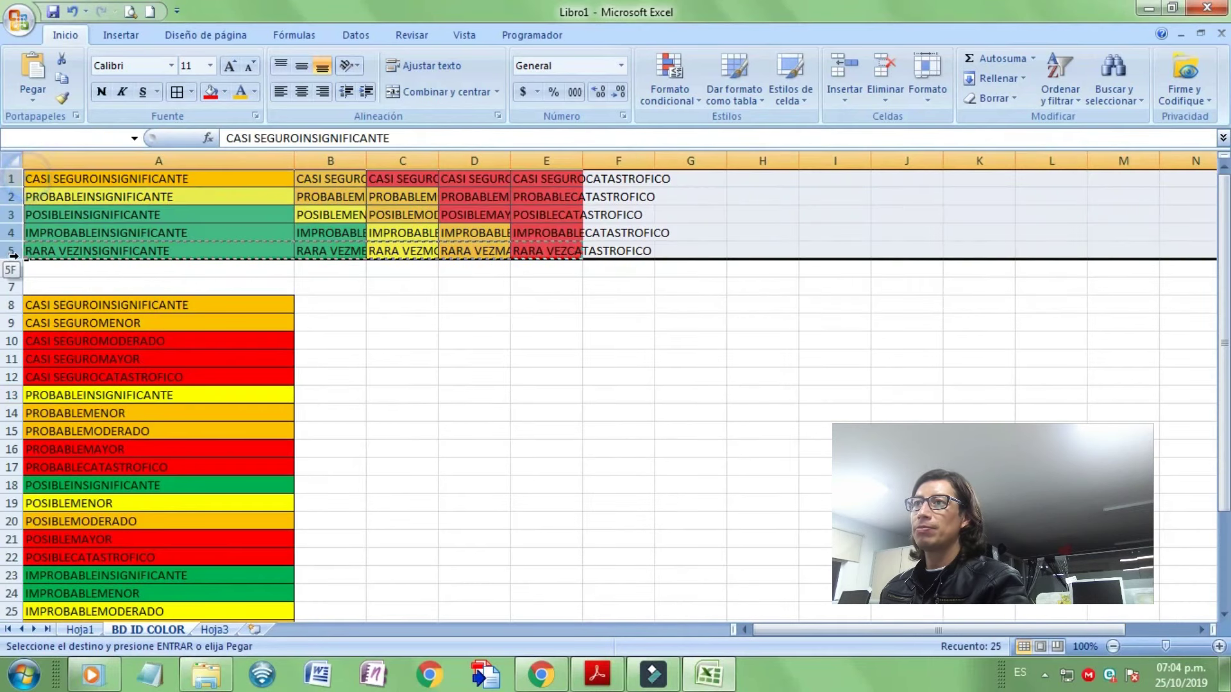
pyautogui.rightClick(13, 254)
pyautogui.click(57, 372)
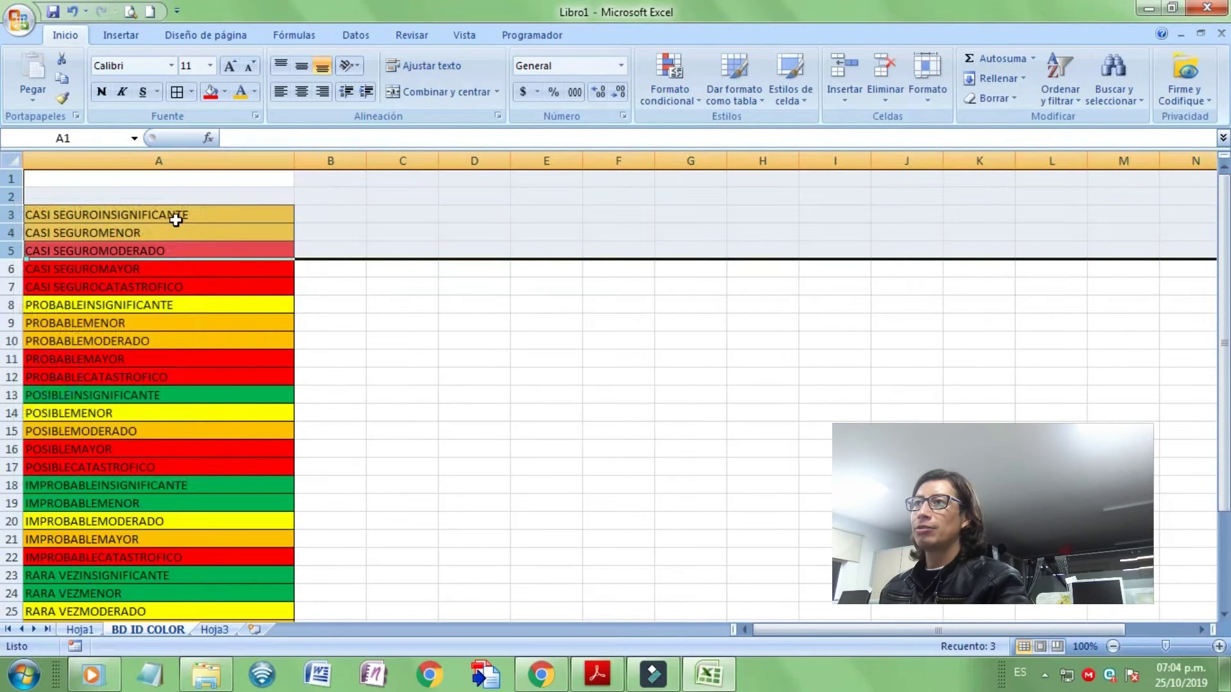
# - Enter the heading COMBINACIONES in A2
pyautogui.click(175, 192)
pyautogui.write('COMBI')
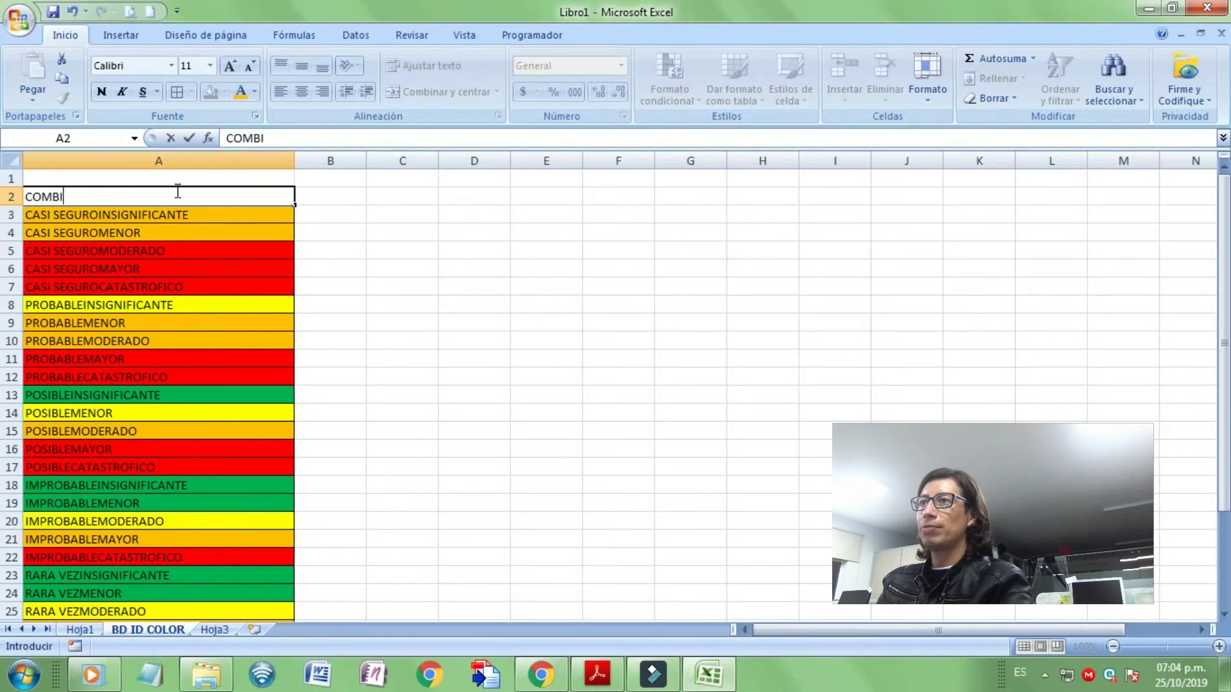
pyautogui.write('NACIONES')
pyautogui.press('Return')
# - Autofit column A to its longest combination name
pyautogui.press('Up')
pyautogui.press('Right')
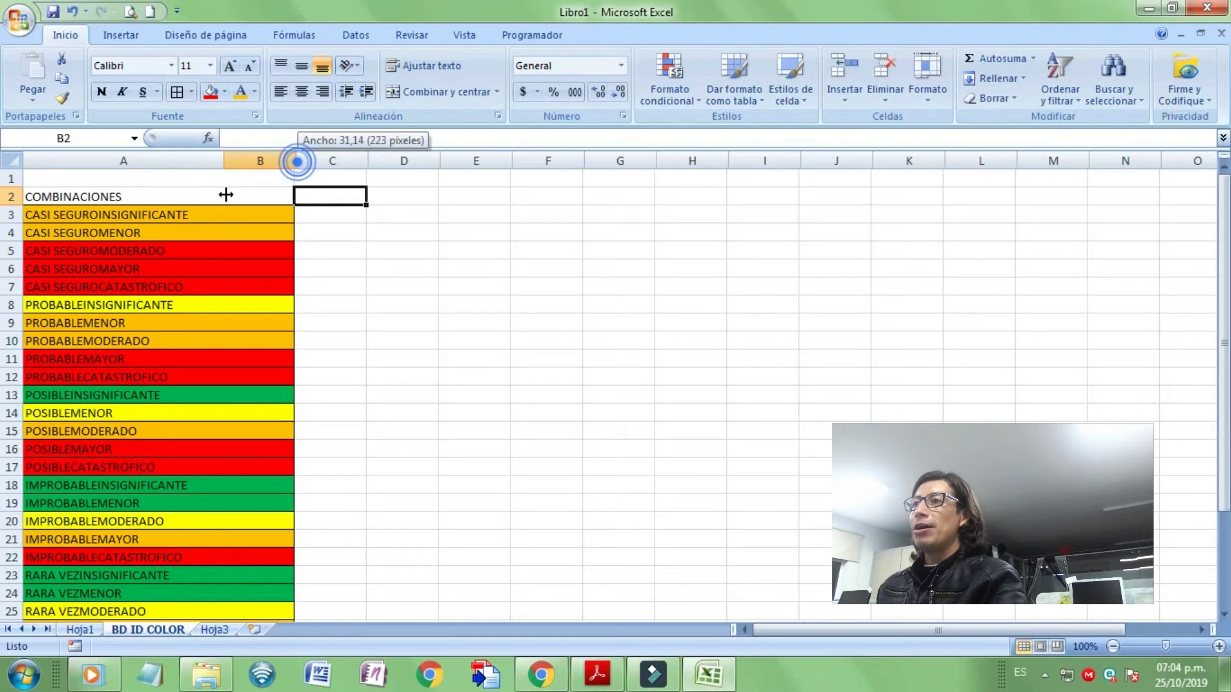
pyautogui.moveTo(294, 160); pyautogui.dragTo(224, 192)
pyautogui.doubleClick(223, 160)
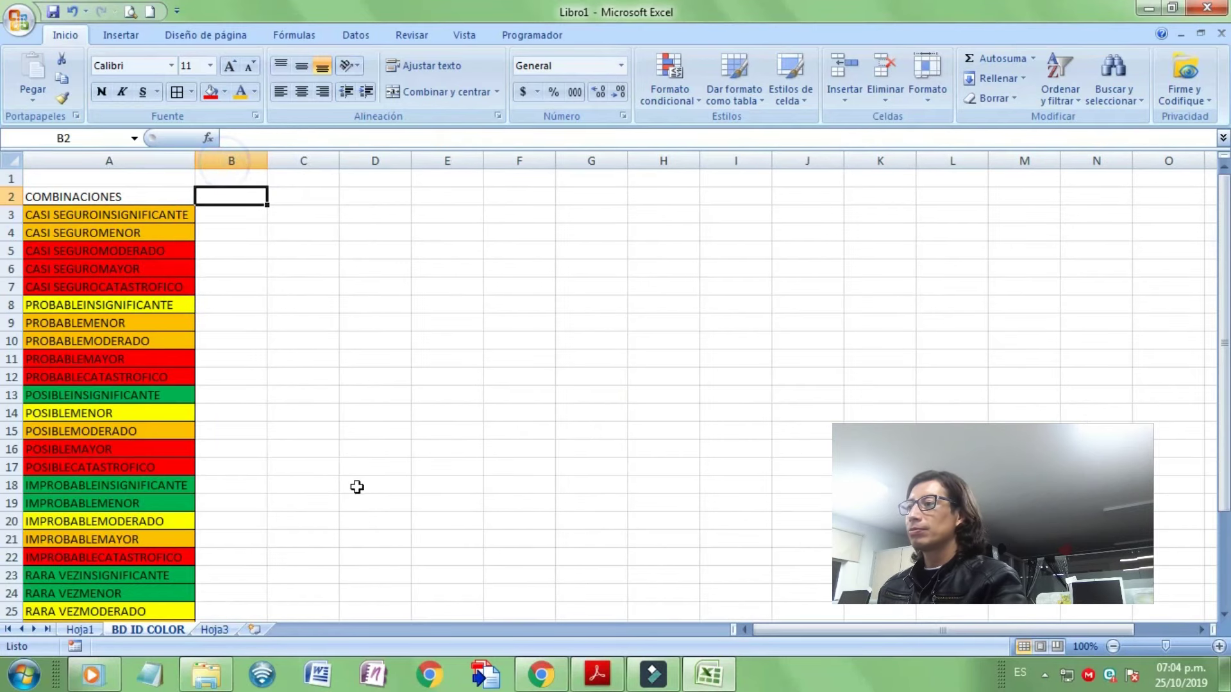
# - Snapshot the Extremo–Bajo colour legend in the risk-guide PDF, then return to Excel
pyautogui.click(601, 687)
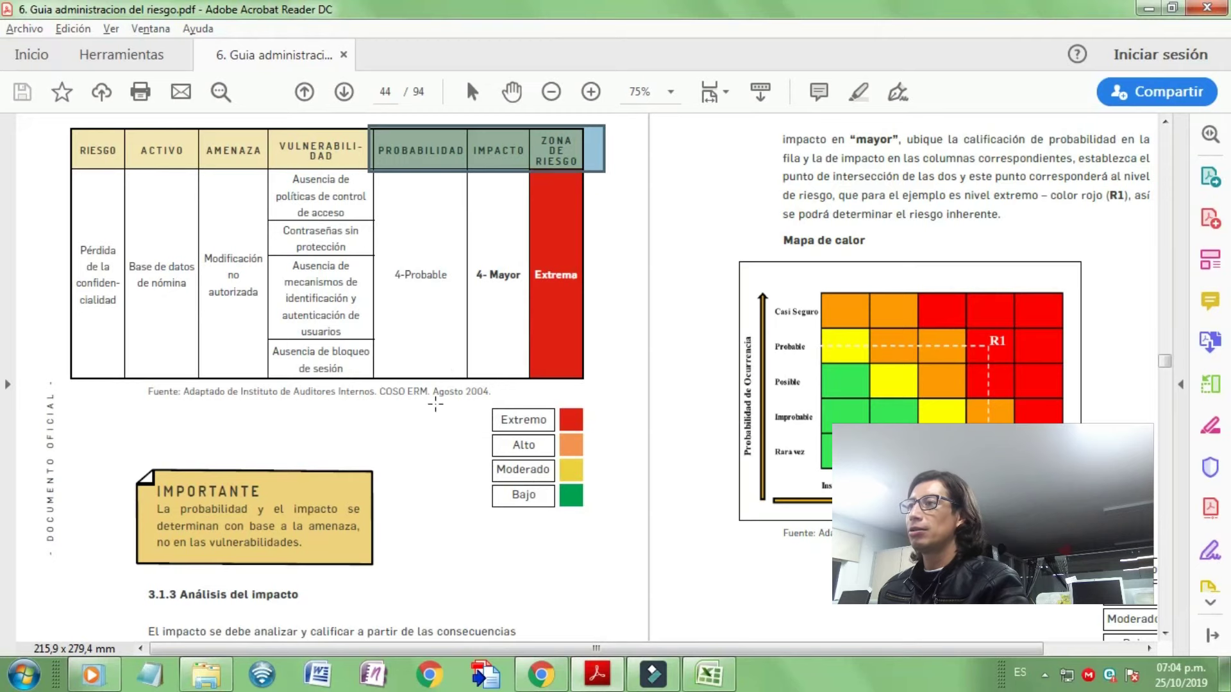
pyautogui.moveTo(479, 394); pyautogui.dragTo(610, 511)
pyautogui.hotkey('alt', 'Tab')
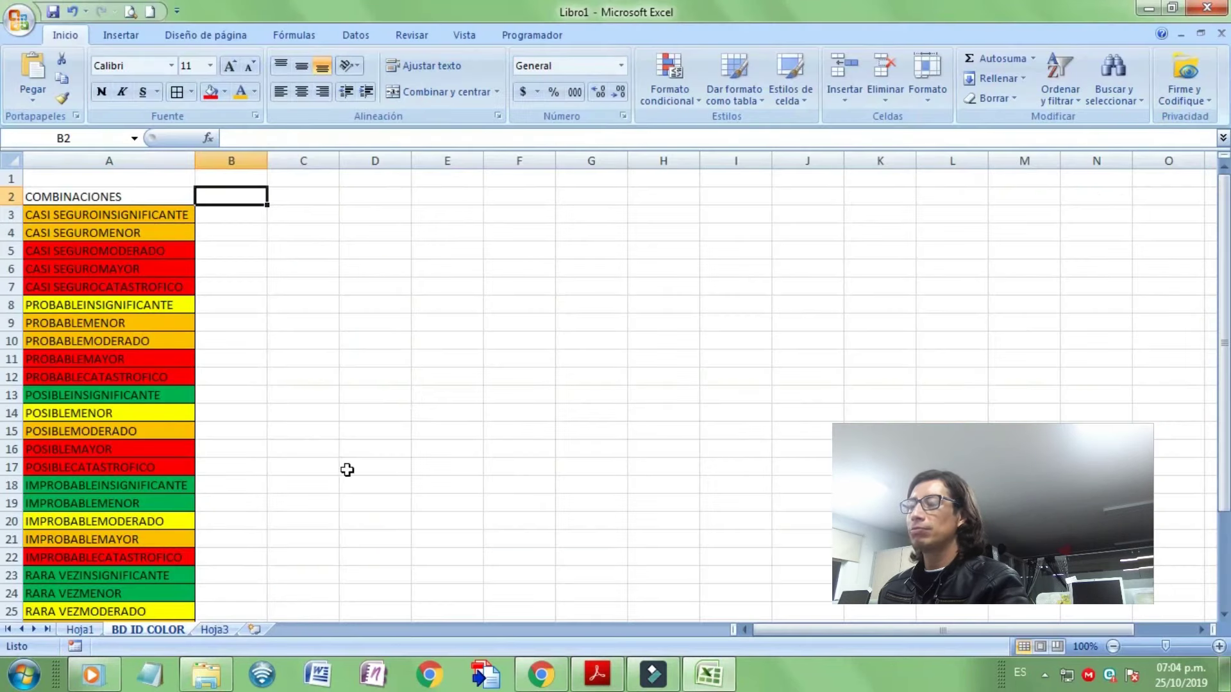
# - Paste the colour legend picture beside the list and add a ZONA heading in B2
pyautogui.hotkey('ctrl', 'v')
pyautogui.moveTo(287, 259); pyautogui.dragTo(513, 278)
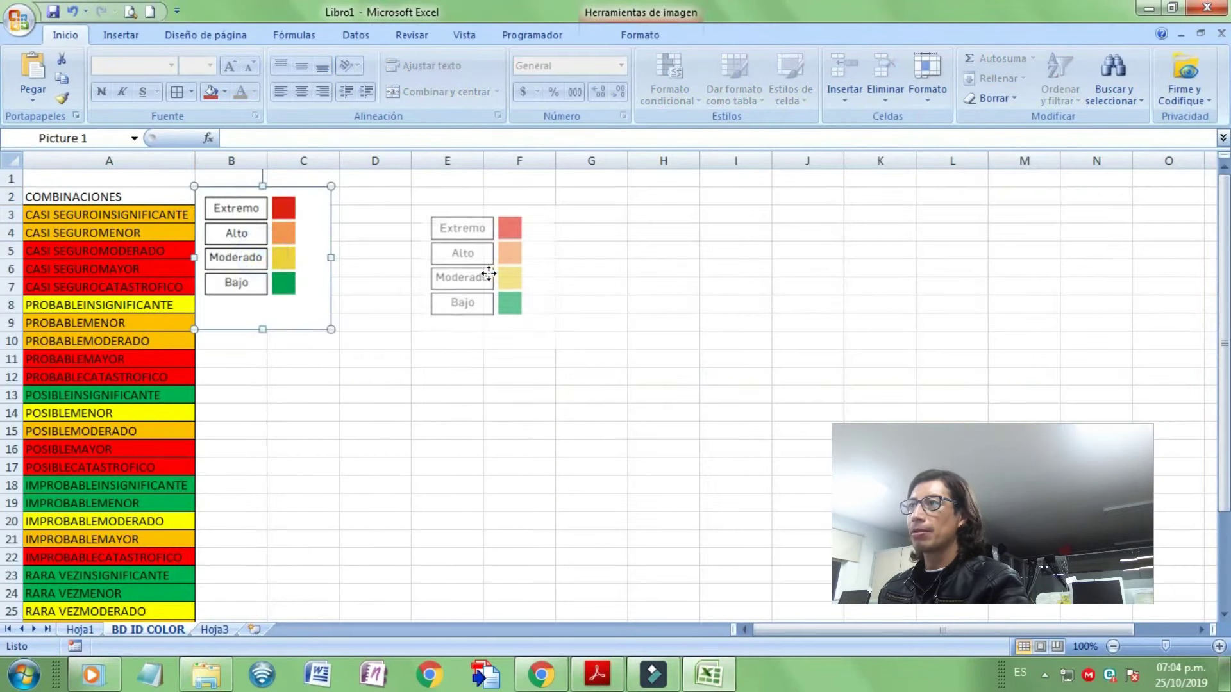
pyautogui.click(243, 199)
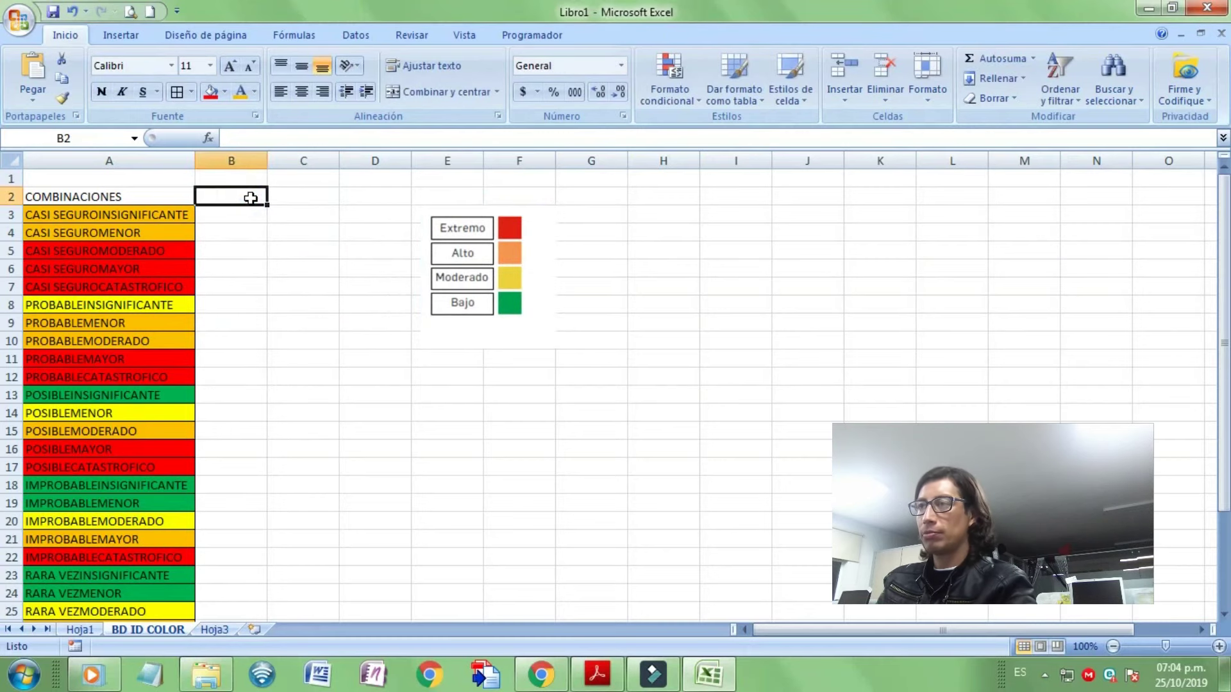
pyautogui.write('ZONA')
pyautogui.press('Return')
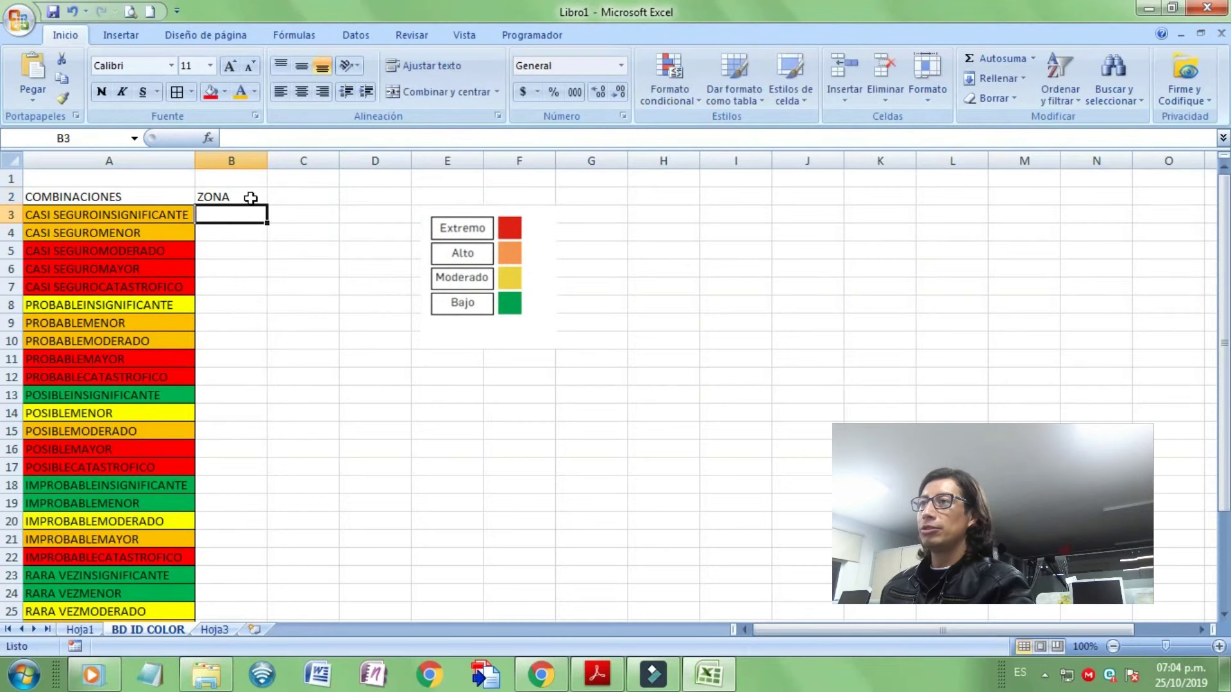
# - Turn on filtering for the COMBINACIONES and ZONA columns and show only orange combinations
pyautogui.moveTo(181, 196); pyautogui.dragTo(220, 591)
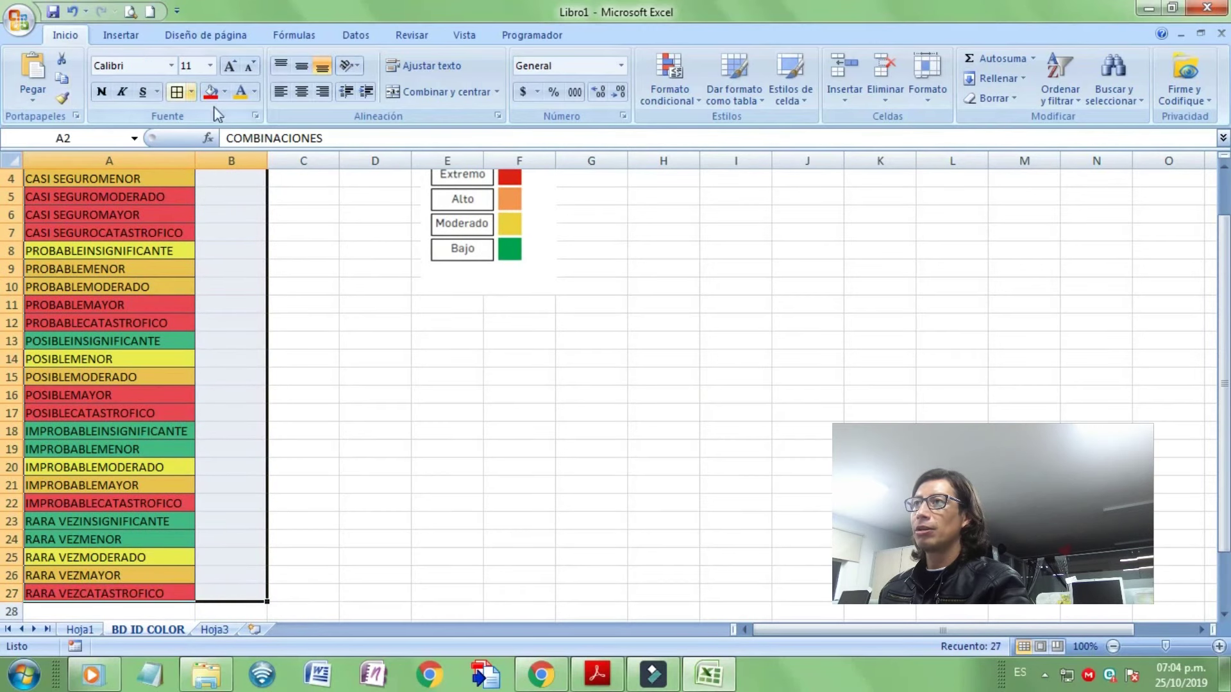
pyautogui.click(357, 36)
pyautogui.click(480, 77)
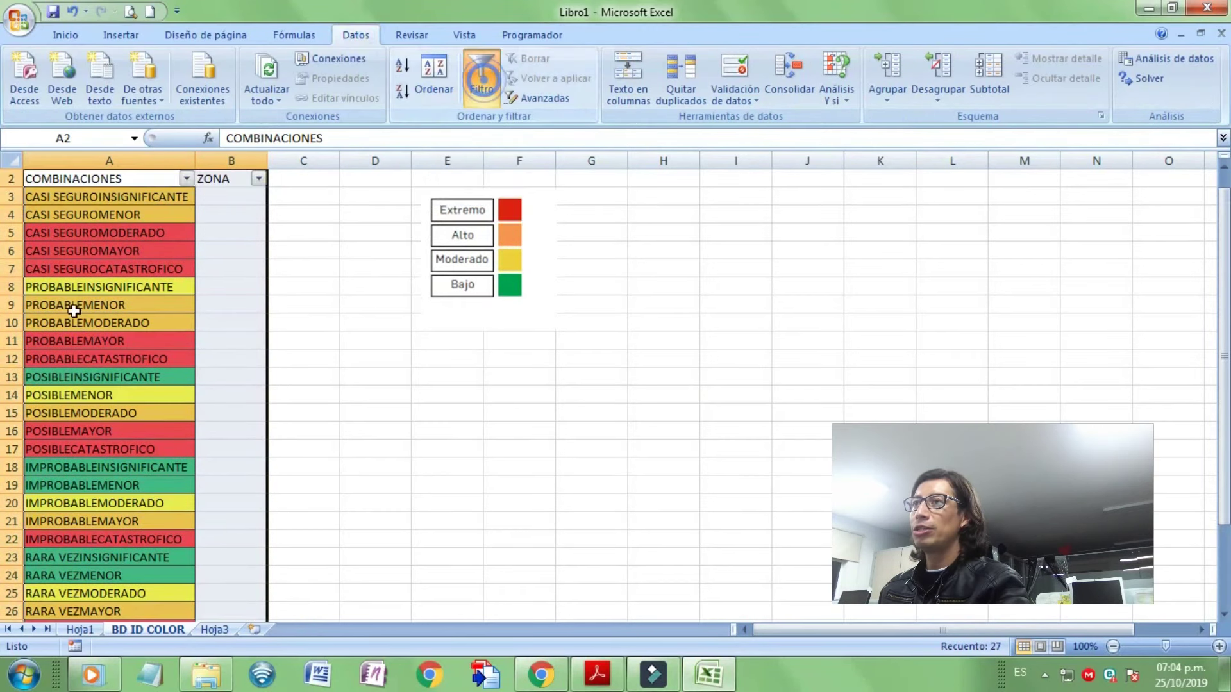
pyautogui.click(73, 305)
pyautogui.click(186, 179)
pyautogui.moveTo(65, 277)
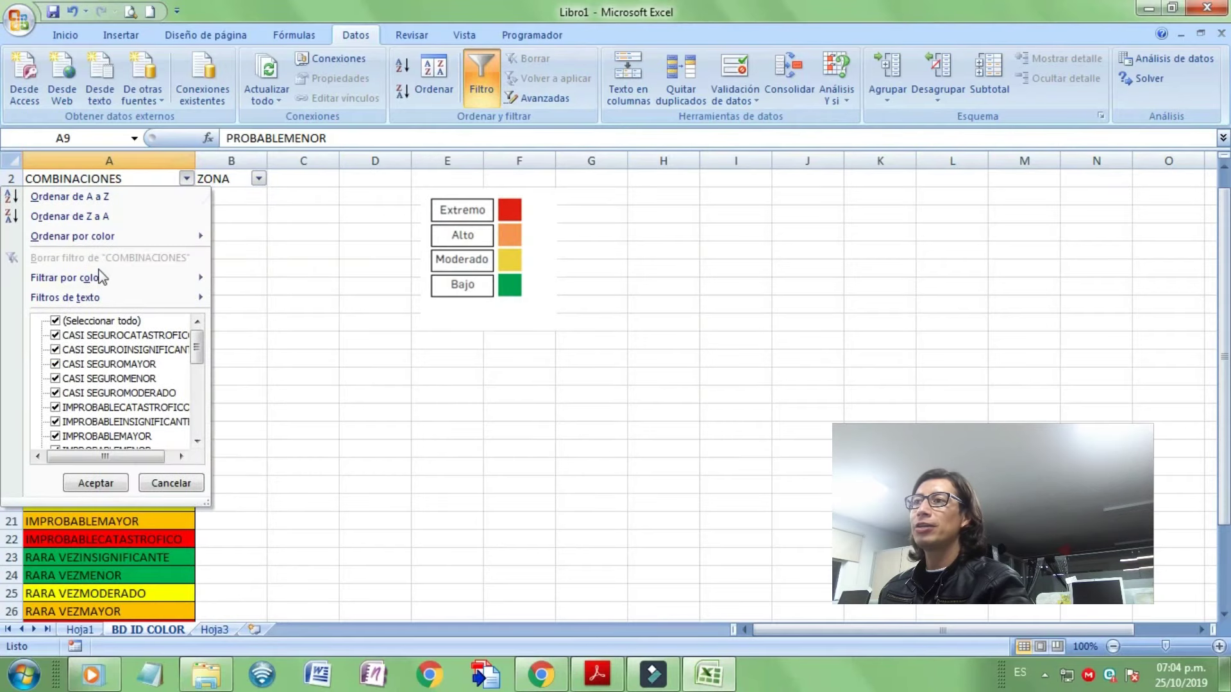
pyautogui.click(263, 300)
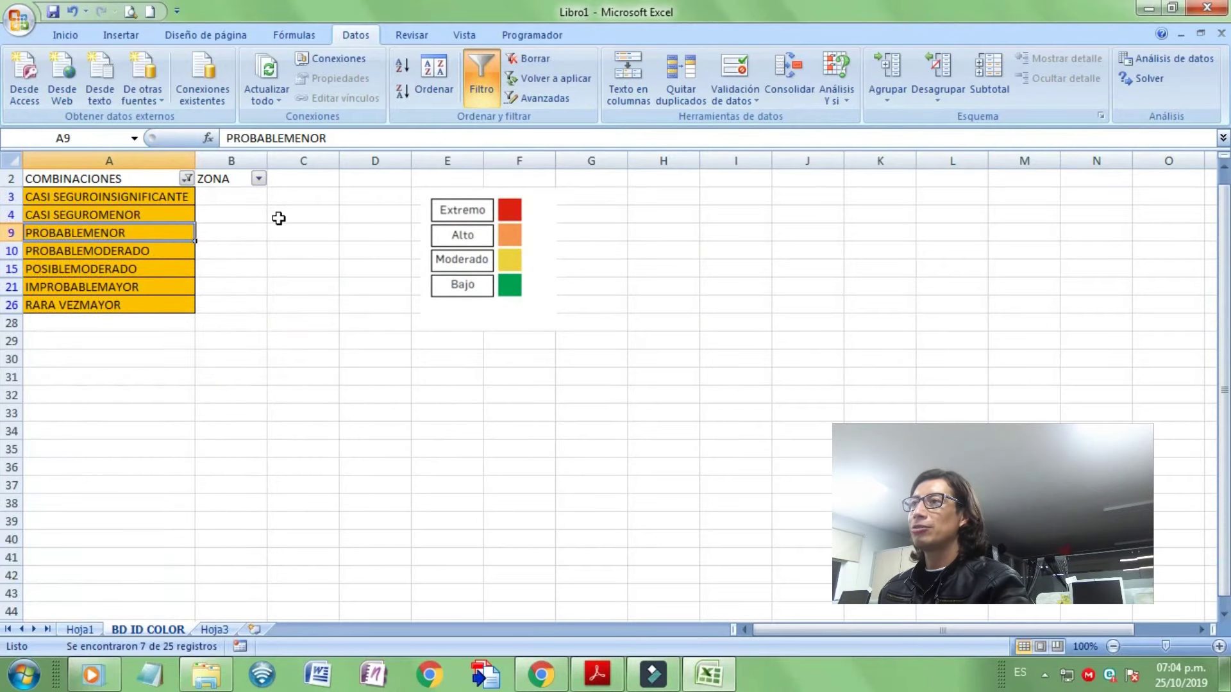
# - Enter MODERADO in B3 and paste it into the visible orange rows
pyautogui.click(256, 197)
pyautogui.write('MODERADO')
pyautogui.press('Return')
pyautogui.click(257, 197)
pyautogui.hotkey('ctrl', 'c')
pyautogui.press('Down')
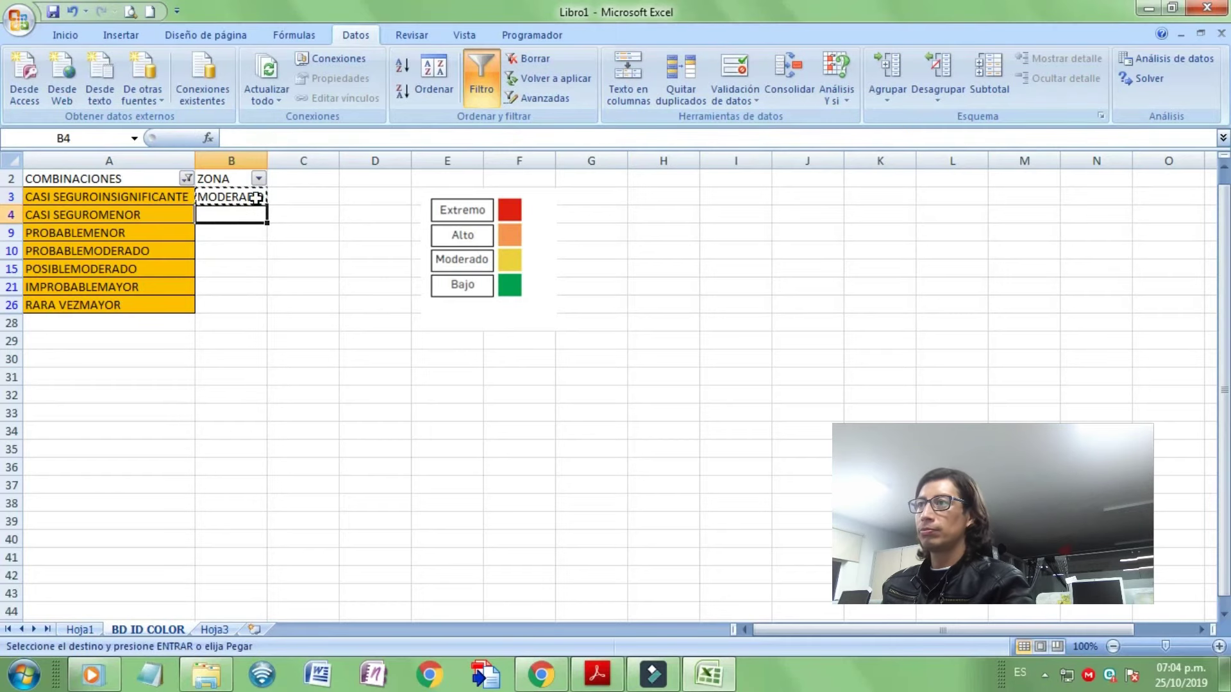
pyautogui.hotkey('shift', 'Down')
pyautogui.hotkey('shift', 'Down')
pyautogui.hotkey('shift', 'Down')
pyautogui.hotkey('shift', 'Down')
pyautogui.hotkey('shift', 'Down')
pyautogui.press('Return')
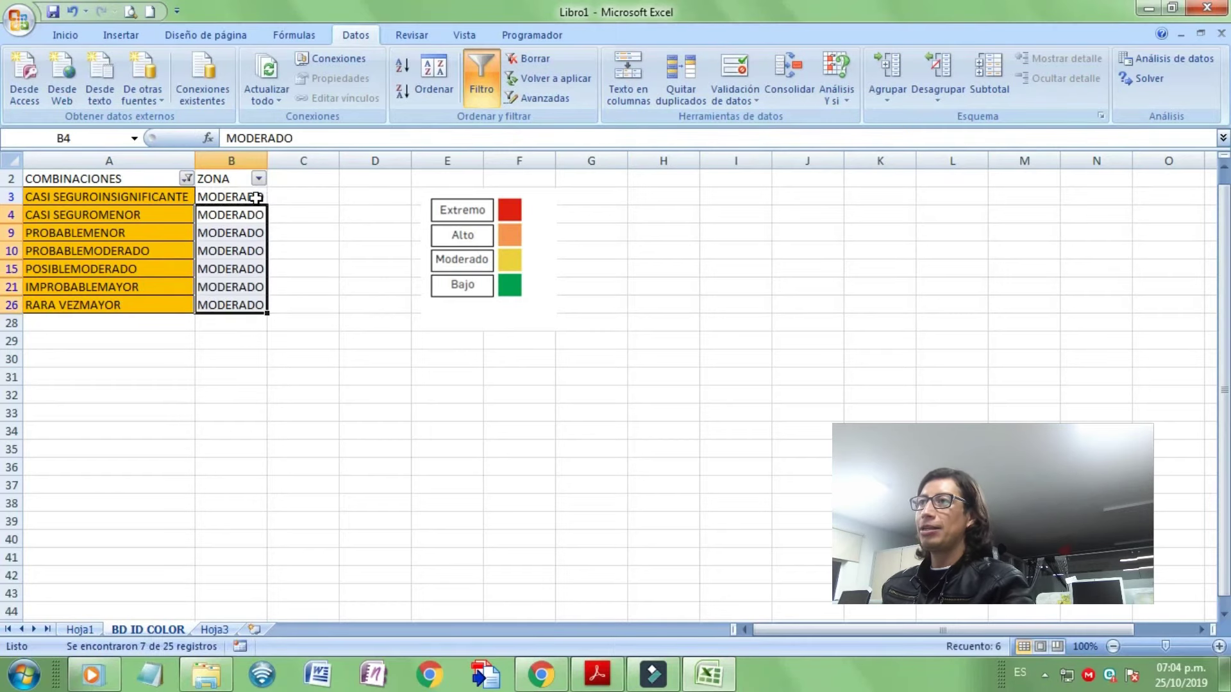
# - Filter to the red combinations and fill their zone cells with EXTREMO
pyautogui.click(257, 196)
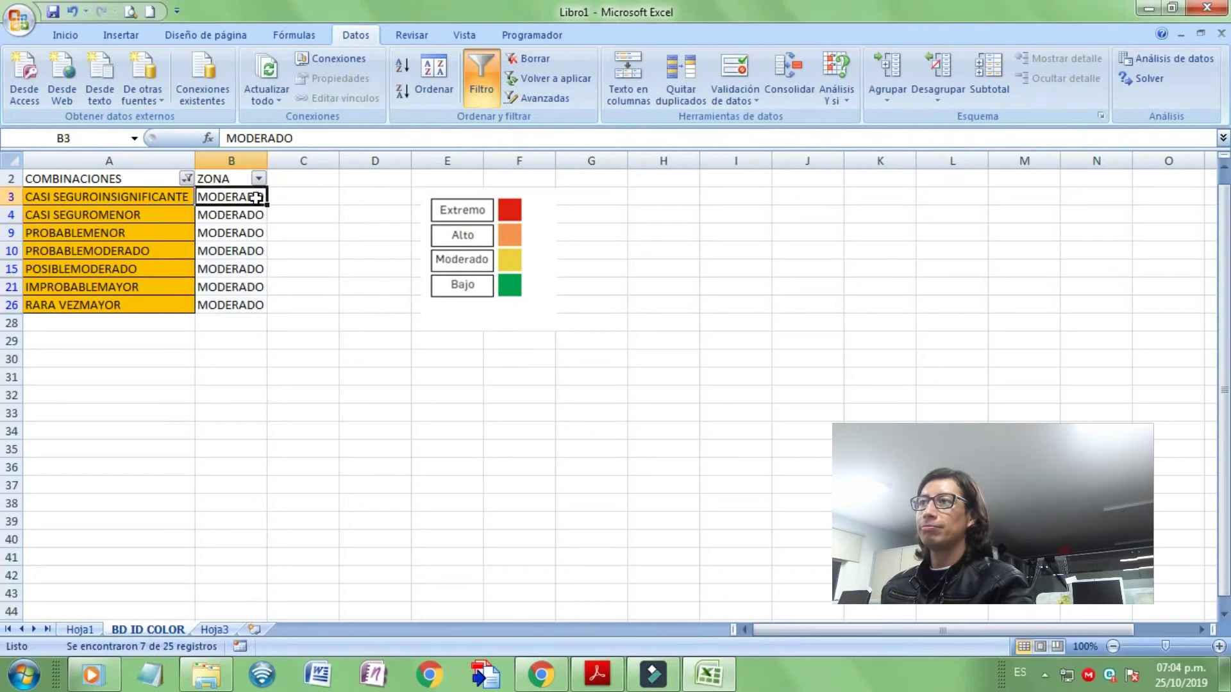
pyautogui.click(187, 179)
pyautogui.click(123, 277)
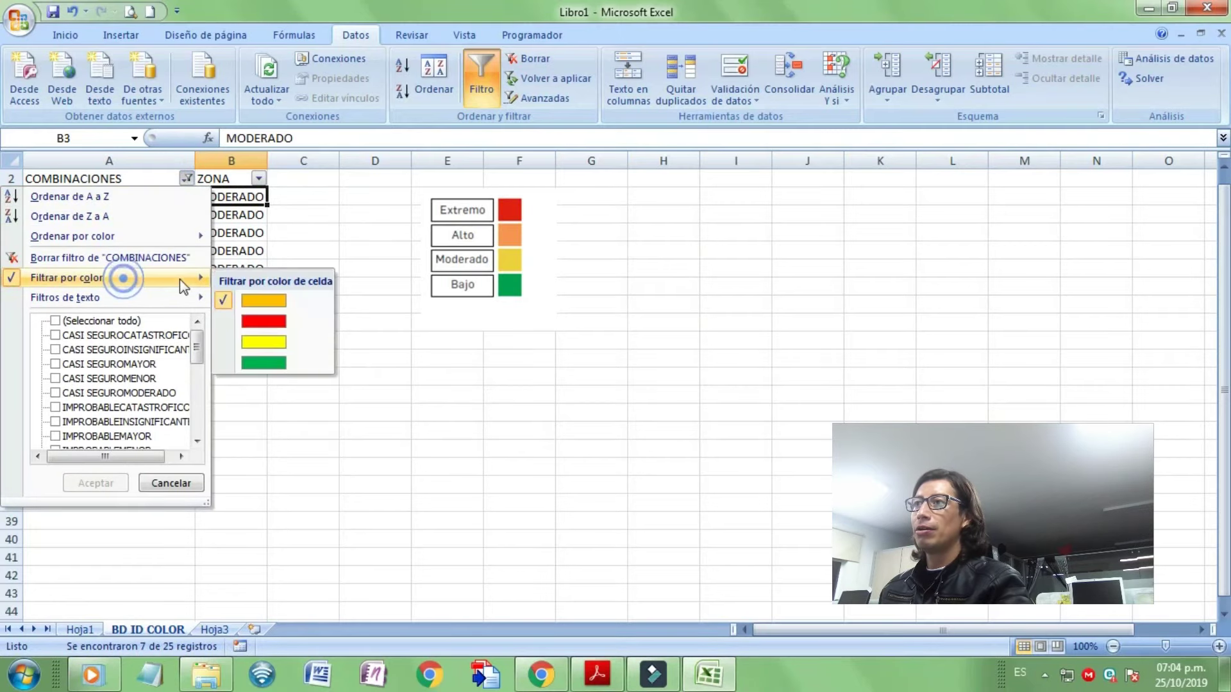
pyautogui.click(235, 321)
pyautogui.click(219, 200)
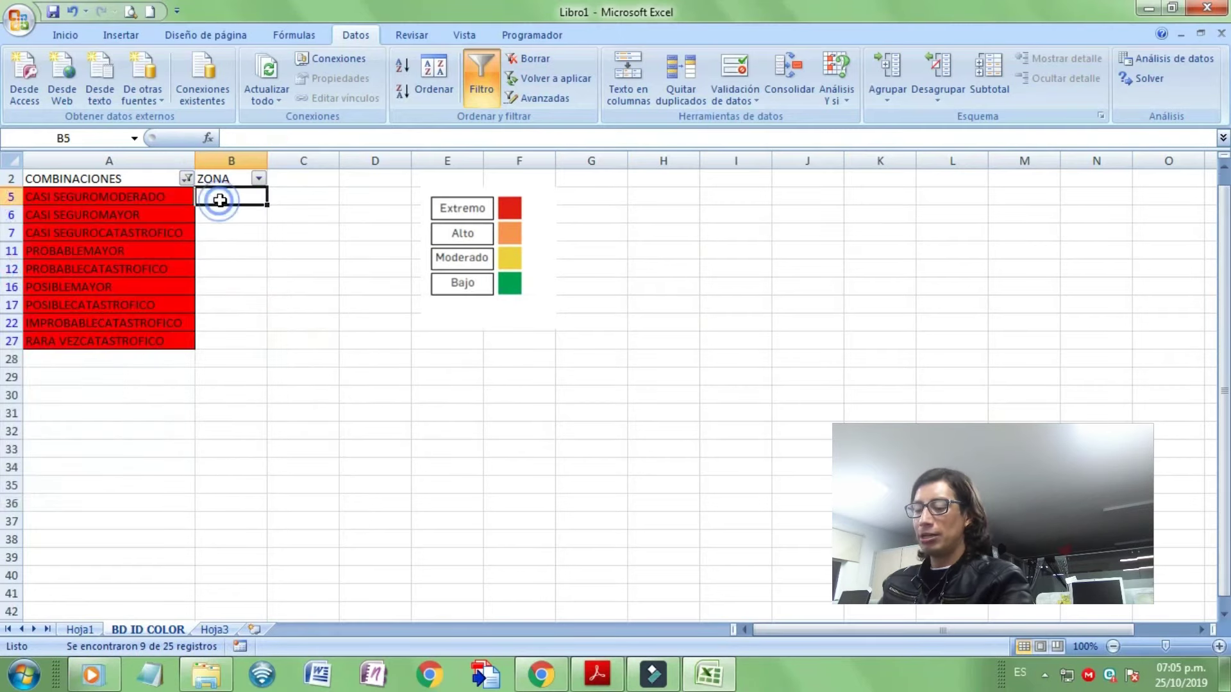
pyautogui.write('EXTREMO')
pyautogui.press('Return')
pyautogui.click(220, 200)
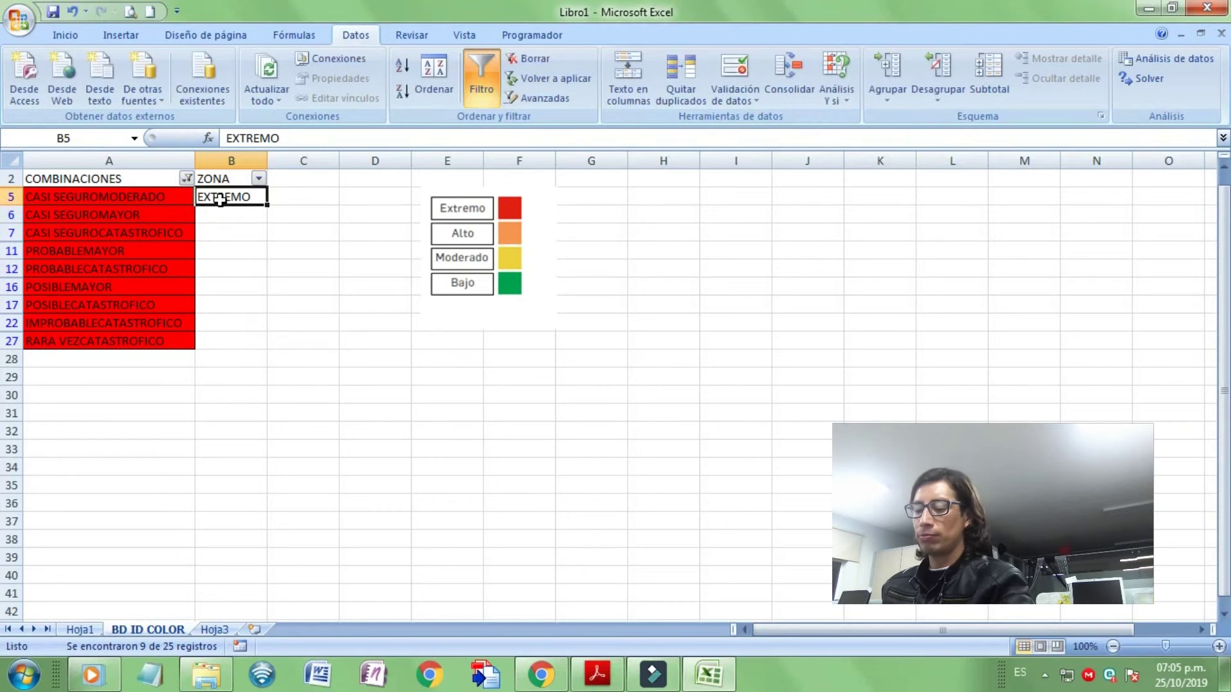
pyautogui.hotkey('ctrl', 'c')
pyautogui.press('Down')
pyautogui.hotkey('shift', 'Down')
pyautogui.hotkey('shift', 'Down')
pyautogui.hotkey('shift', 'Down')
pyautogui.hotkey('shift', 'Down')
pyautogui.hotkey('shift', 'Down')
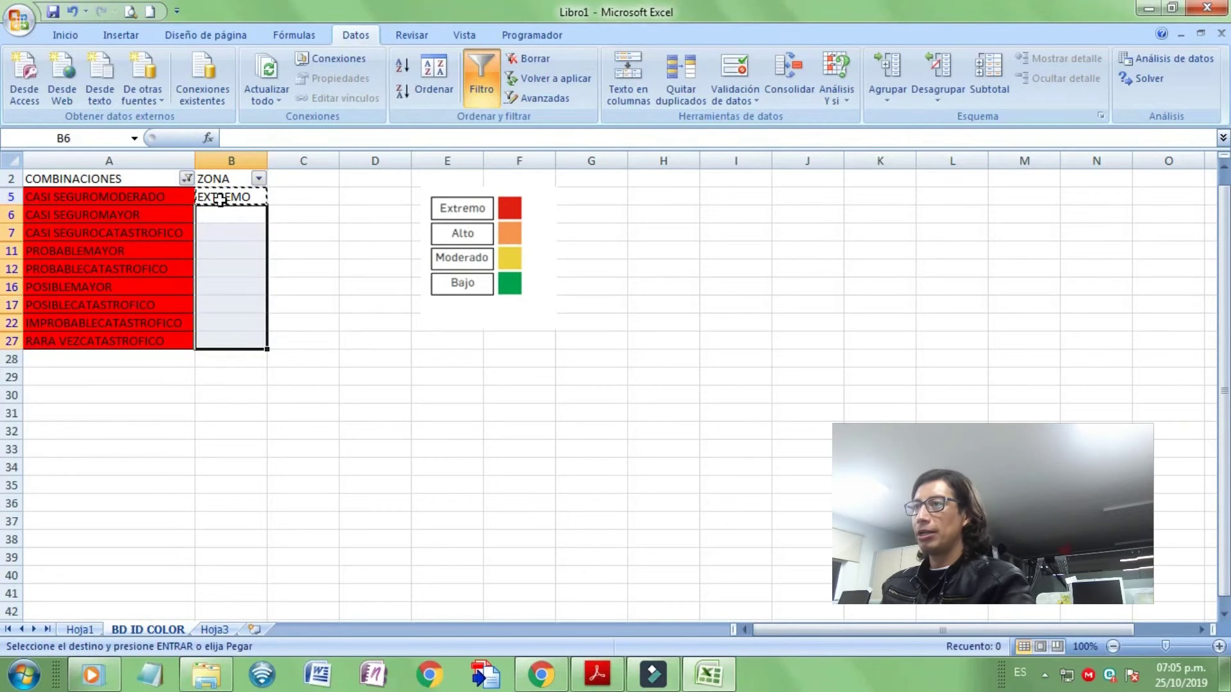
pyautogui.press('Return')
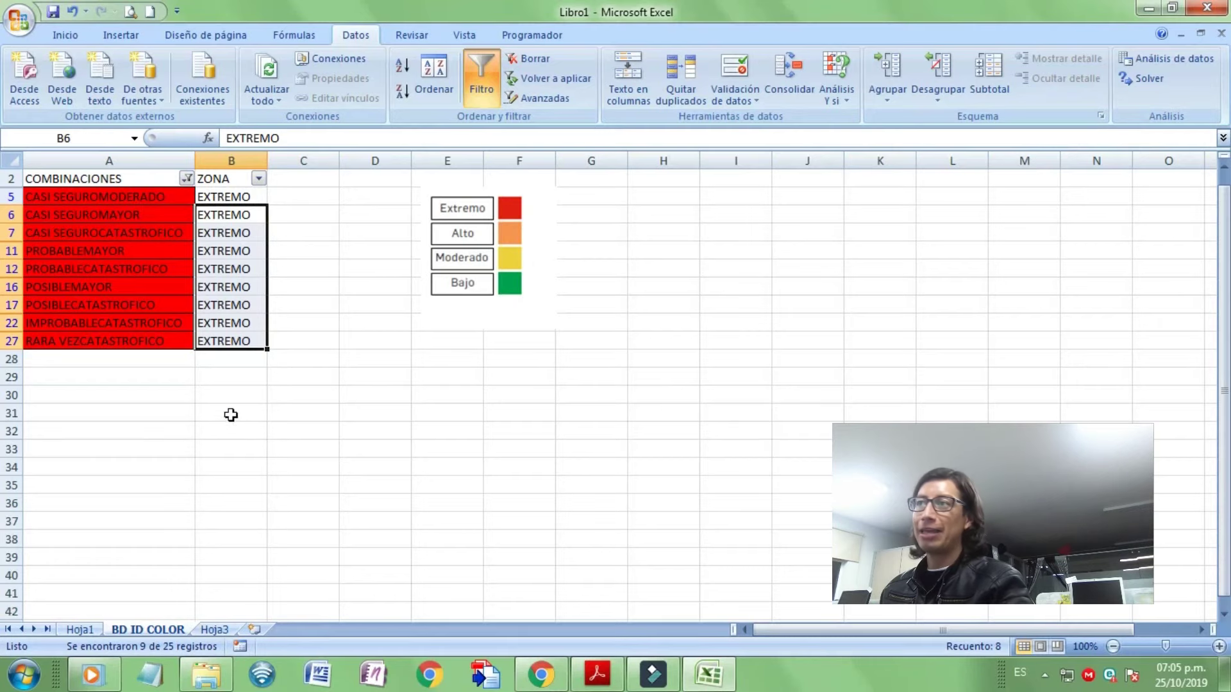
# - Filter to the yellow combinations and fill their zone cells with MODERADO
pyautogui.click(221, 304)
pyautogui.click(185, 180)
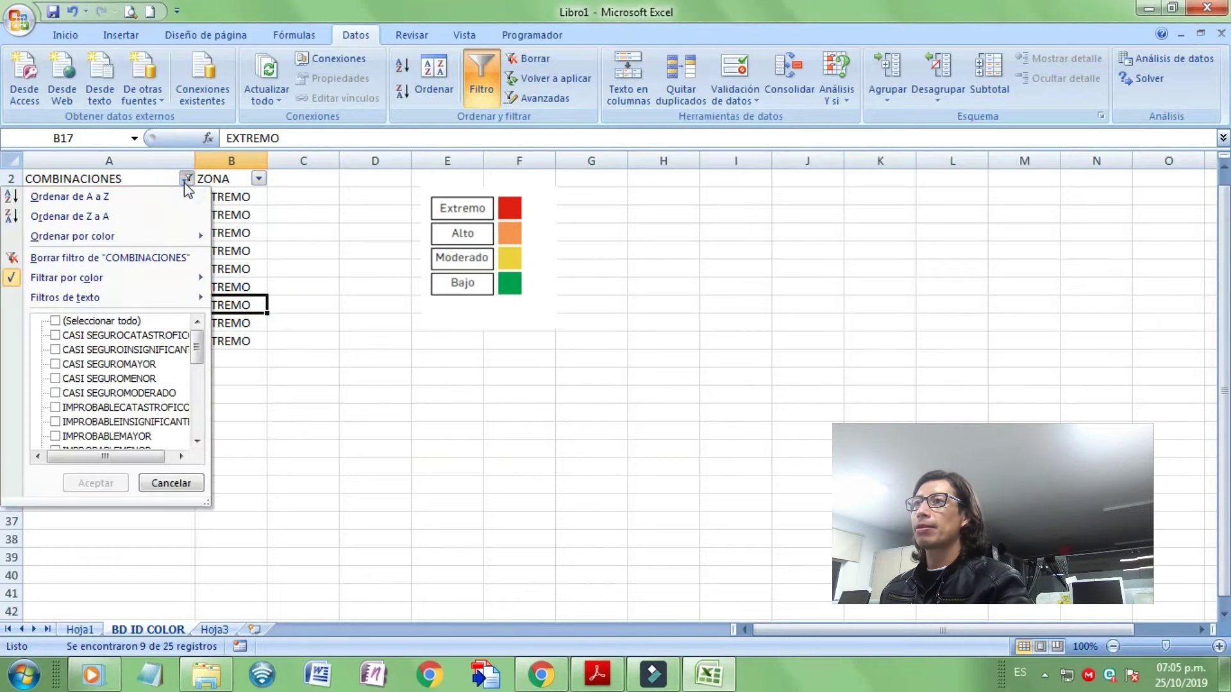
pyautogui.click(109, 278)
pyautogui.click(257, 343)
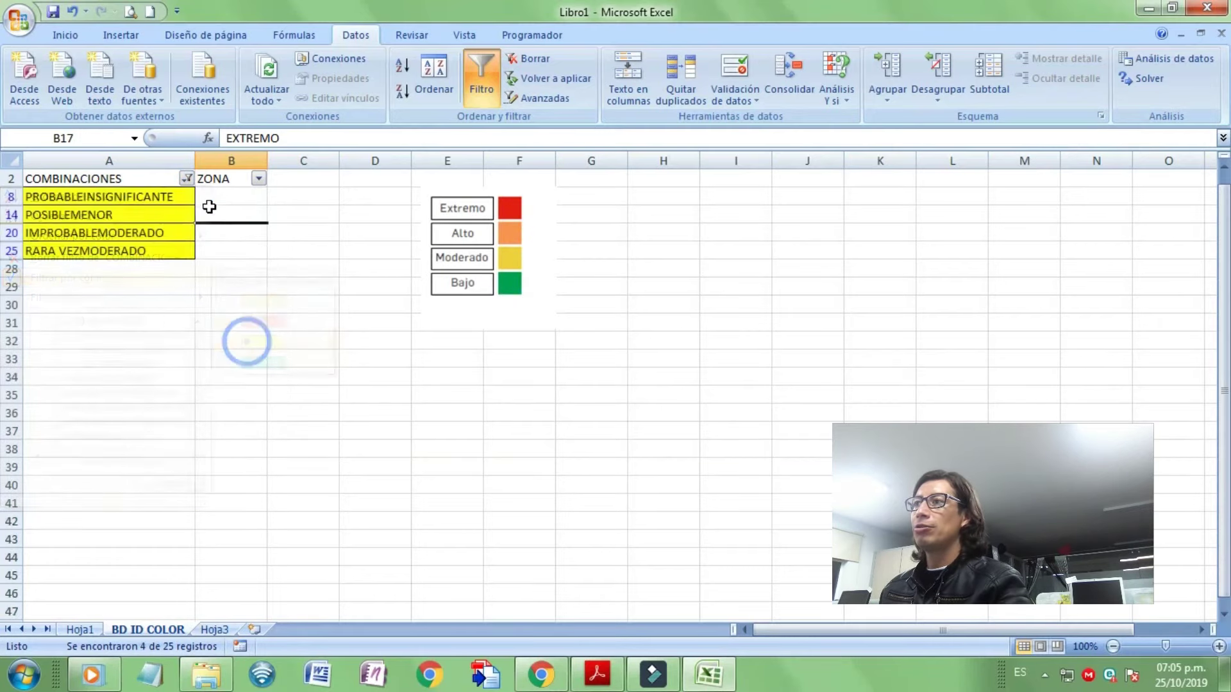
pyautogui.click(217, 197)
pyautogui.write('MODERAD')
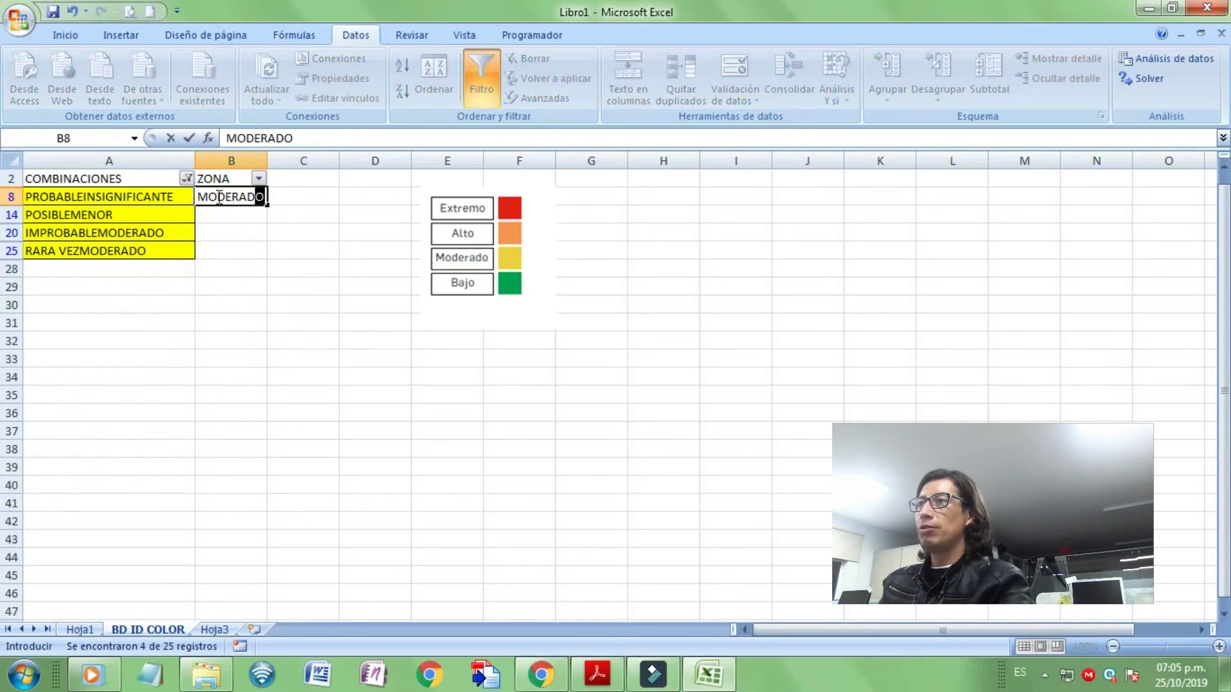
pyautogui.press('Return')
pyautogui.click(218, 197)
pyautogui.hotkey('ctrl', 'c')
pyautogui.press('Down')
pyautogui.hotkey('shift', 'Down')
pyautogui.hotkey('shift', 'Down')
pyautogui.press('Return')
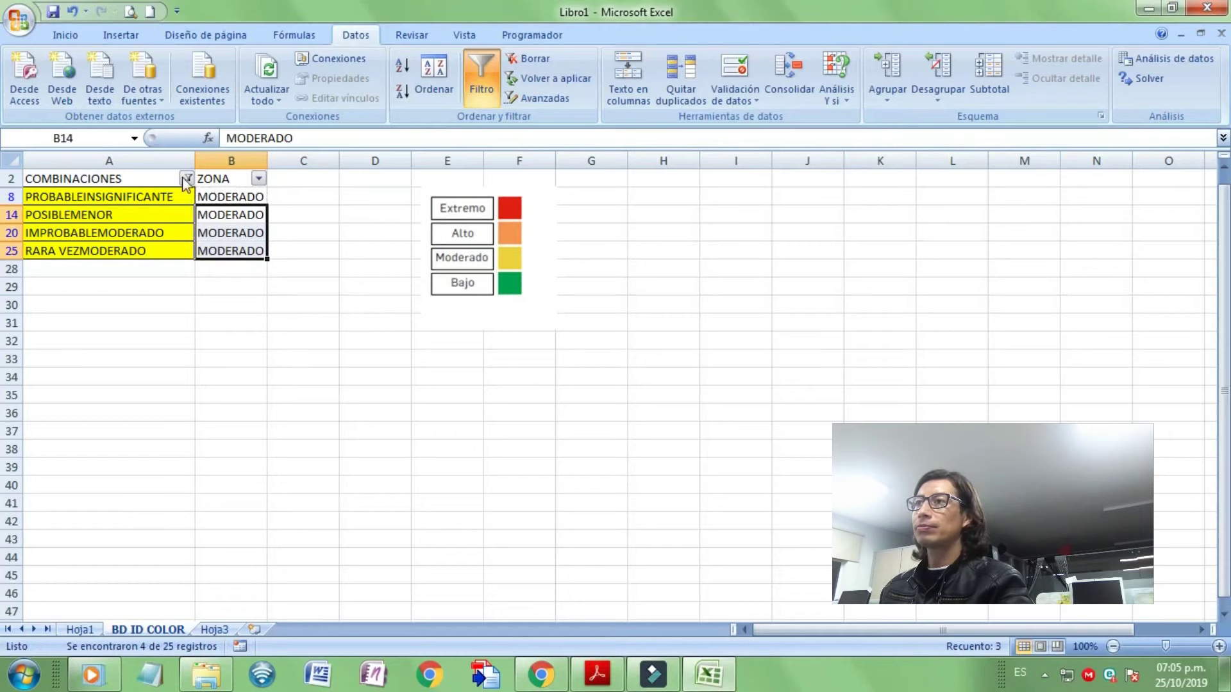
# - Filter to the green combinations and fill their zone cells with BAJO
pyautogui.click(186, 179)
pyautogui.moveTo(67, 277)
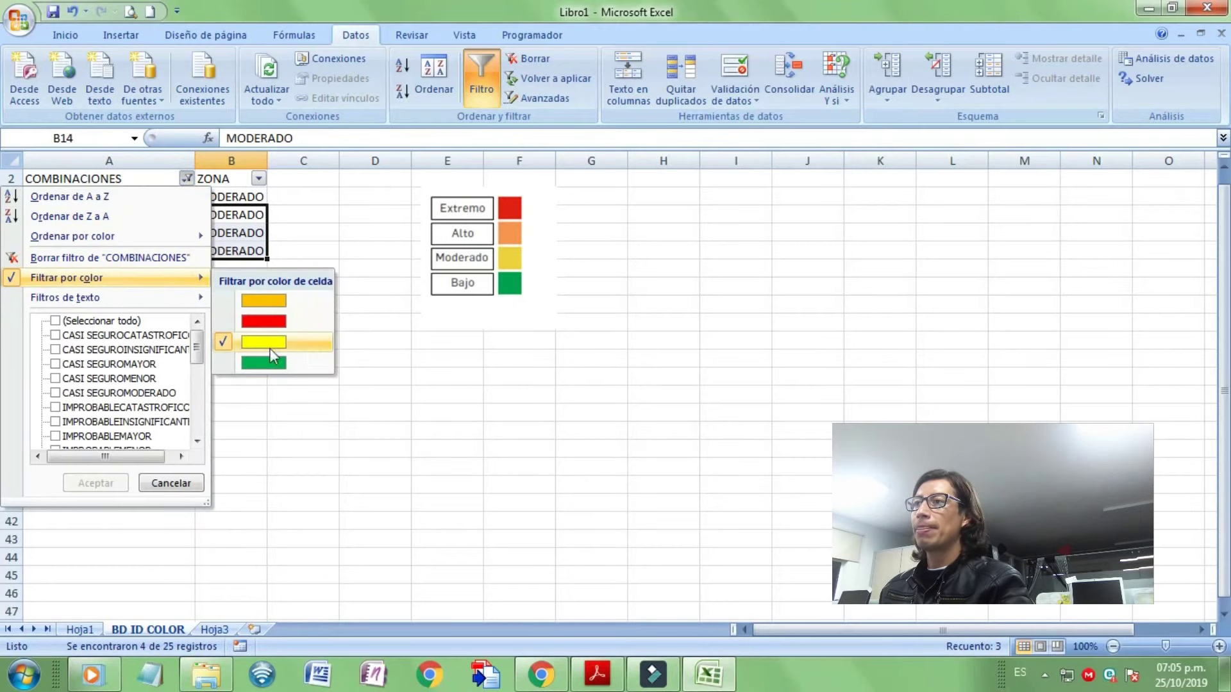
pyautogui.click(269, 364)
pyautogui.click(239, 198)
pyautogui.write('BAJO')
pyautogui.hotkey('ctrl', 'Return')
pyautogui.hotkey('ctrl', 'c')
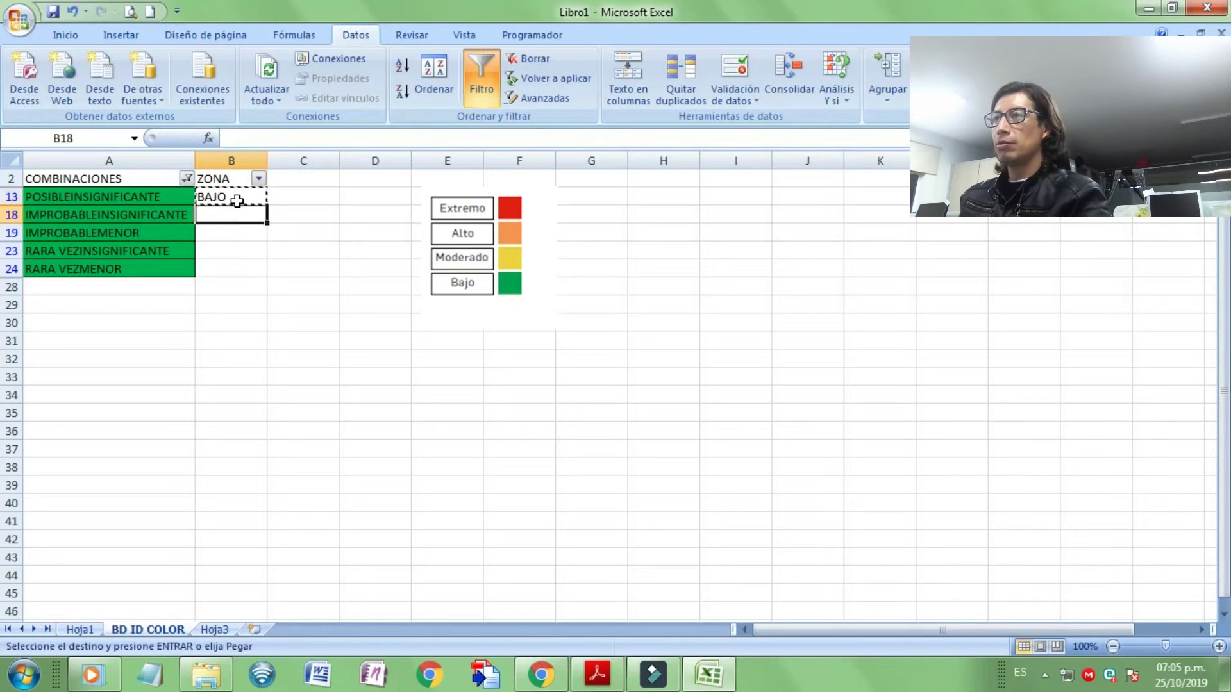
pyautogui.hotkey('shift', 'Down')
pyautogui.hotkey('shift', 'Down')
pyautogui.hotkey('shift', 'Down')
pyautogui.hotkey('shift', 'Down')
pyautogui.press('Return')
# - Clear the colour filter so all combinations show again
pyautogui.click(234, 232)
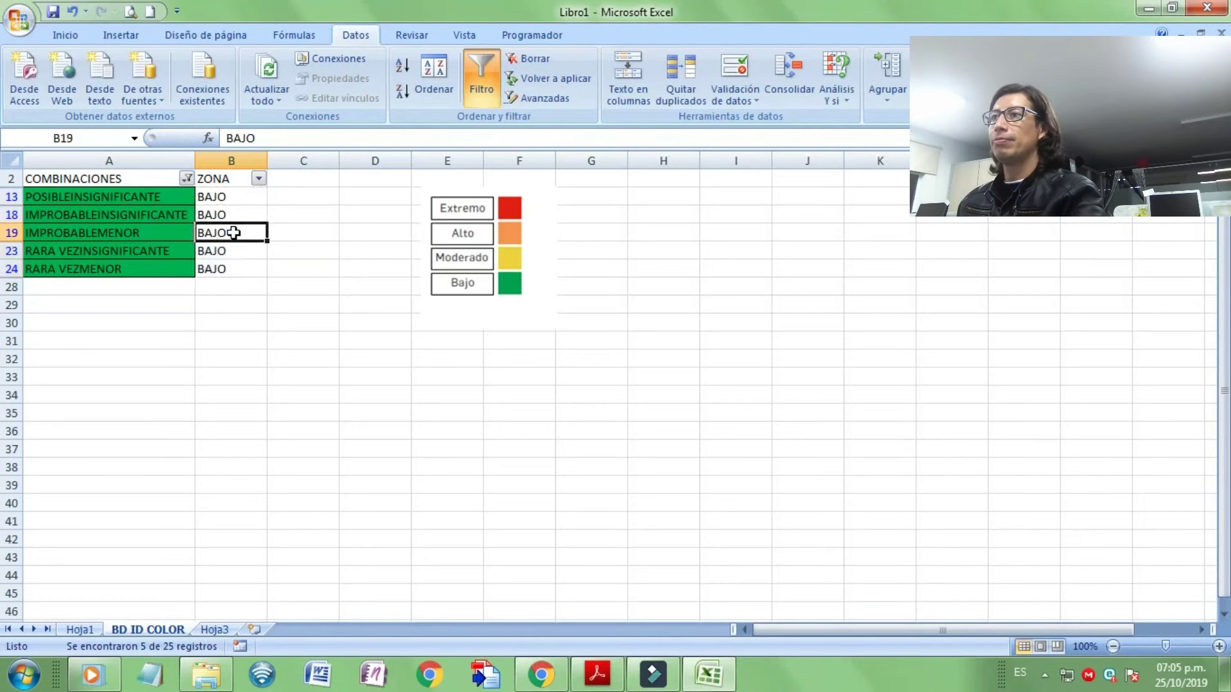
pyautogui.click(187, 179)
pyautogui.click(168, 257)
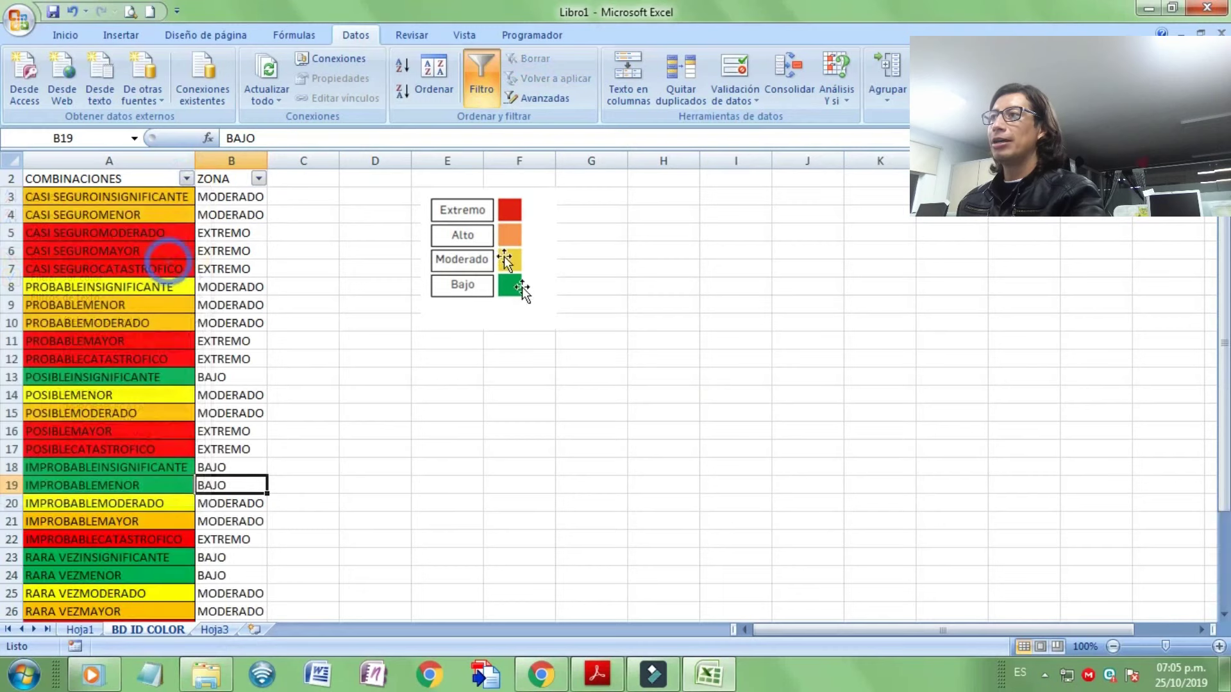
pyautogui.click(497, 245)
# - Move the colour legend picture onto Hoja1, right of the risk table
pyautogui.press('Escape')
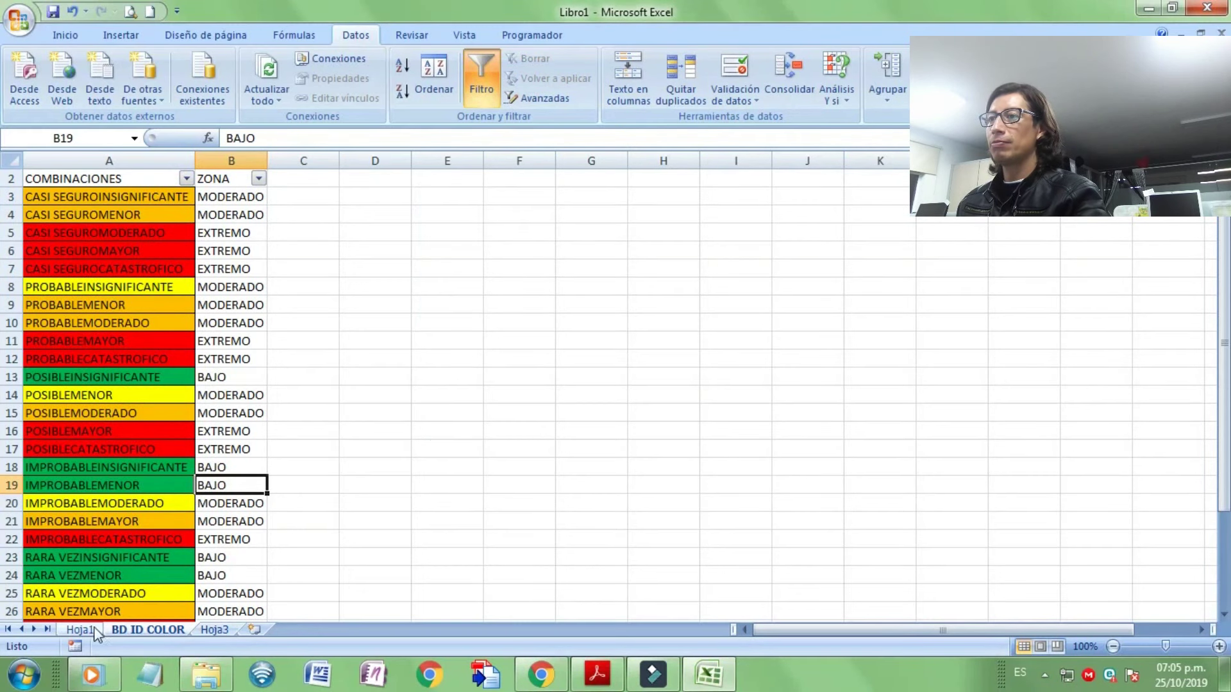
pyautogui.click(80, 630)
pyautogui.click(969, 408)
pyautogui.hotkey('ctrl', 'v')
pyautogui.moveTo(977, 438)
pyautogui.mouseDown()
pyautogui.moveTo(917, 480)
pyautogui.moveTo(850, 496)
pyautogui.mouseUp()
pyautogui.click(612, 499)
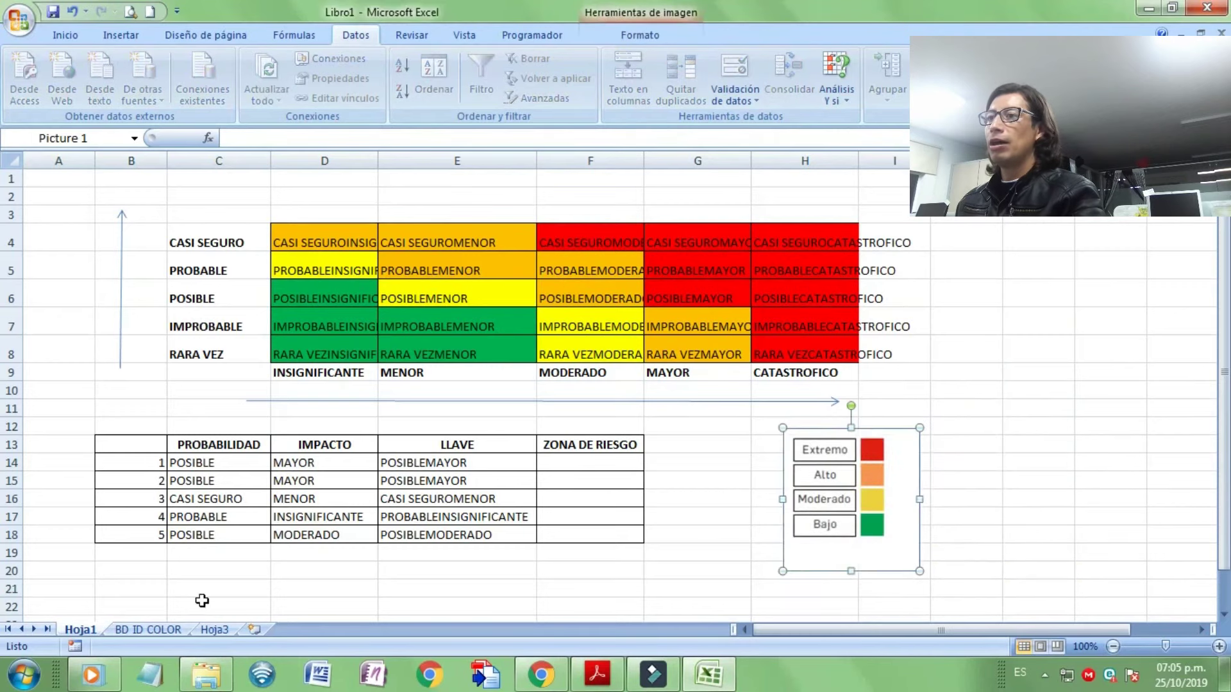
# - Rename Hoja1 to MAPA DE RIESGOS and fine-tune the legend's position
pyautogui.doubleClick(78, 630)
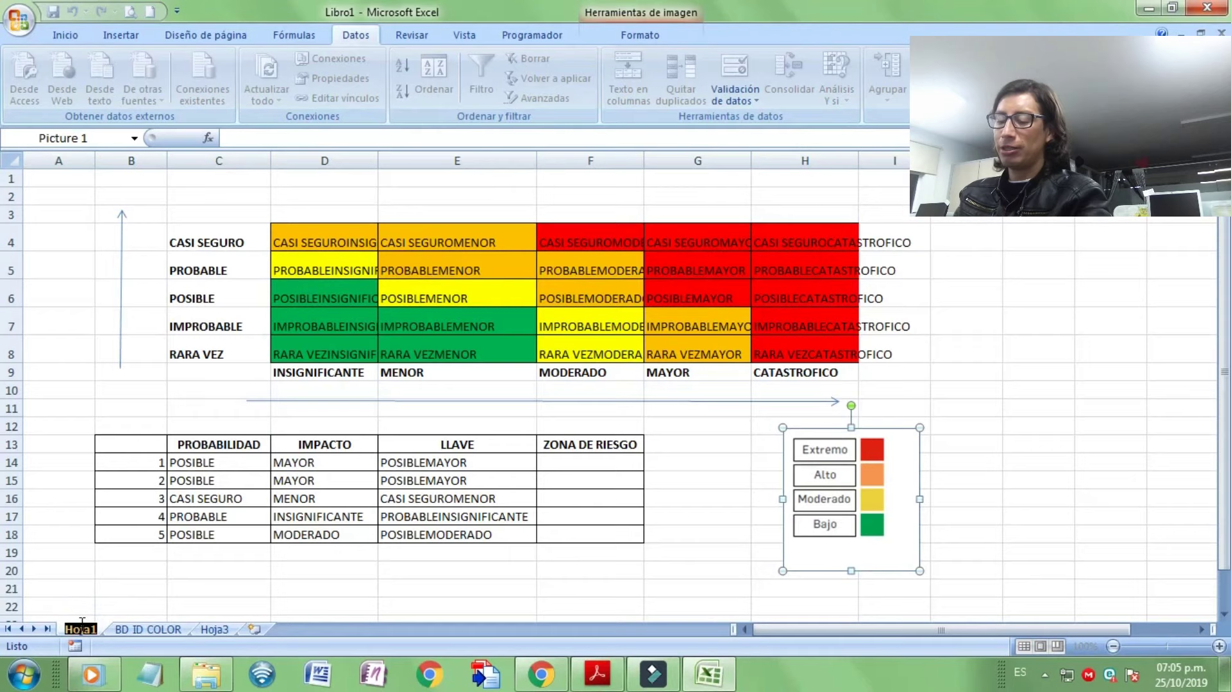
pyautogui.write('MAPA DE RIESGOS')
pyautogui.press('Return')
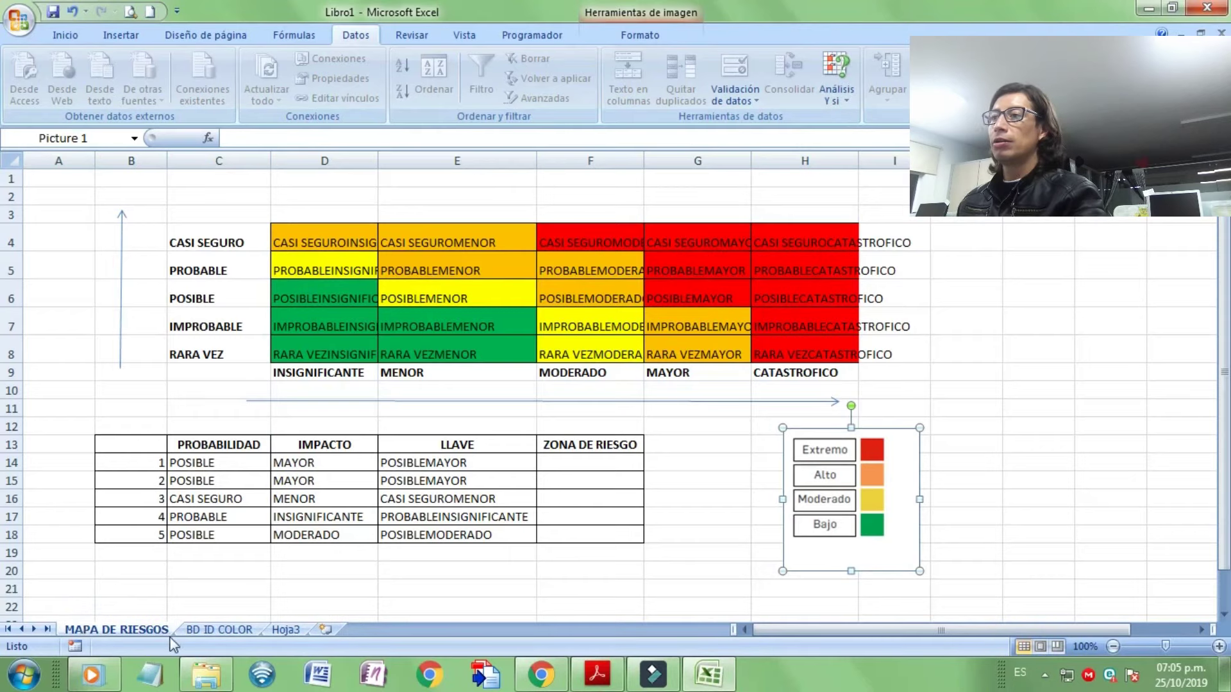
pyautogui.moveTo(833, 455); pyautogui.dragTo(822, 462)
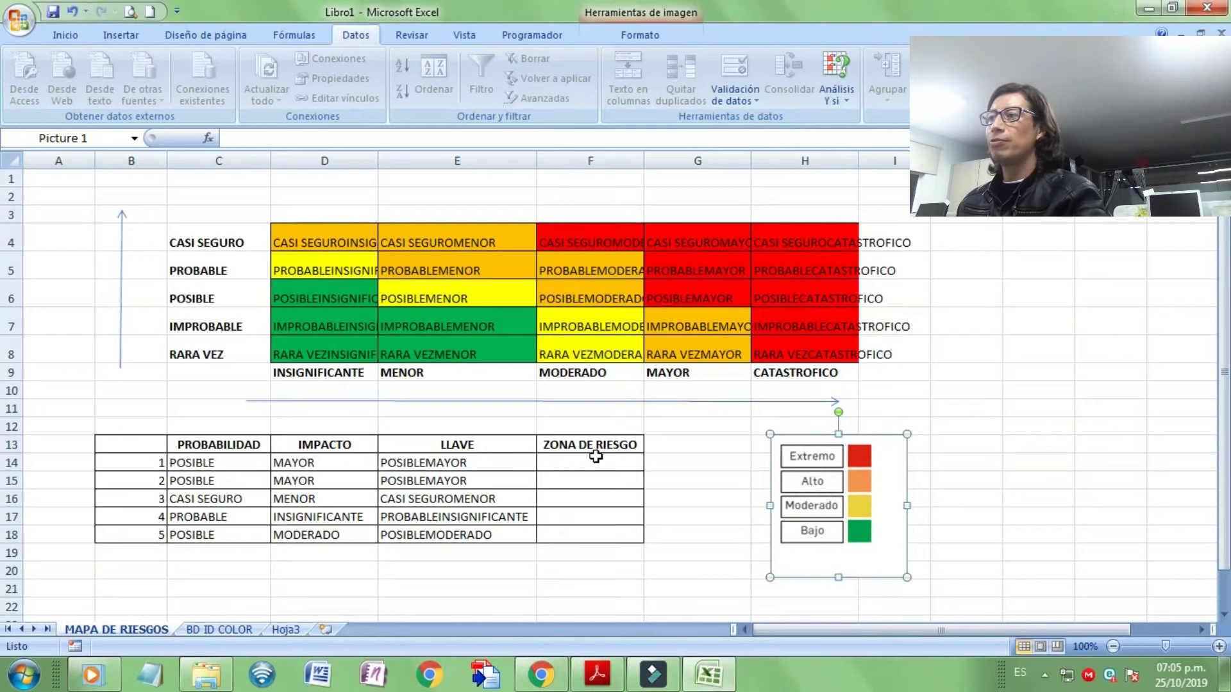
pyautogui.click(575, 463)
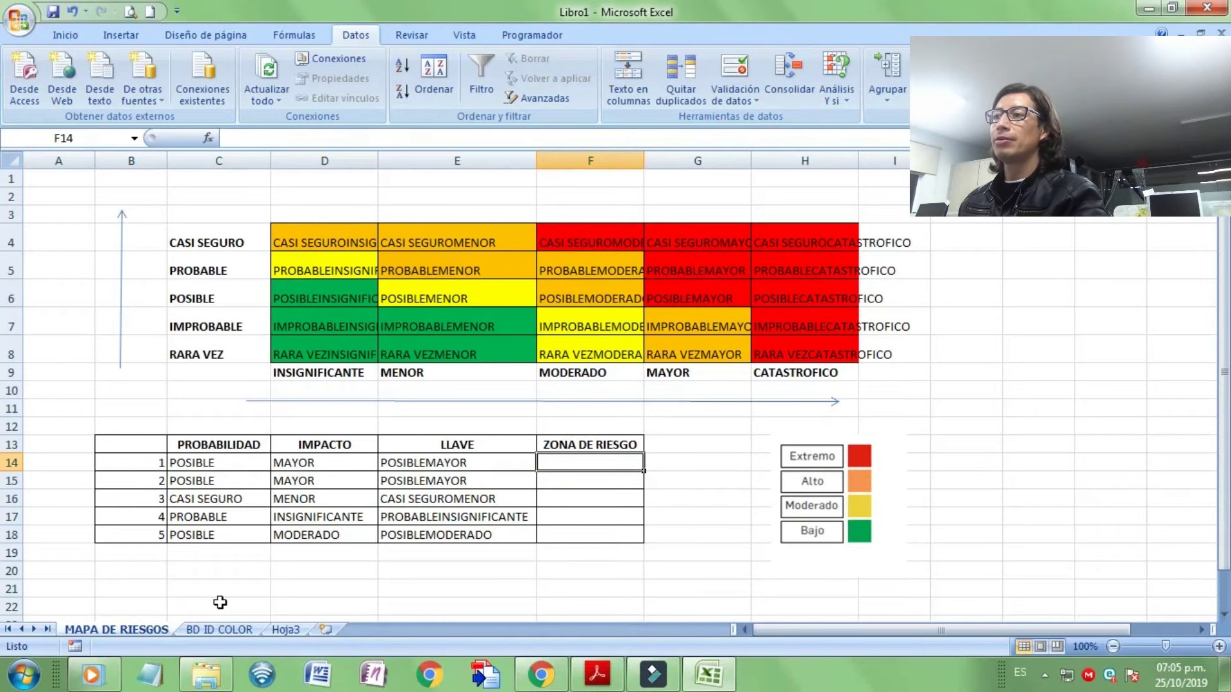
# - Bold the COMBINACIONES and ZONA headers on the BD ID COLOR sheet
pyautogui.click(229, 630)
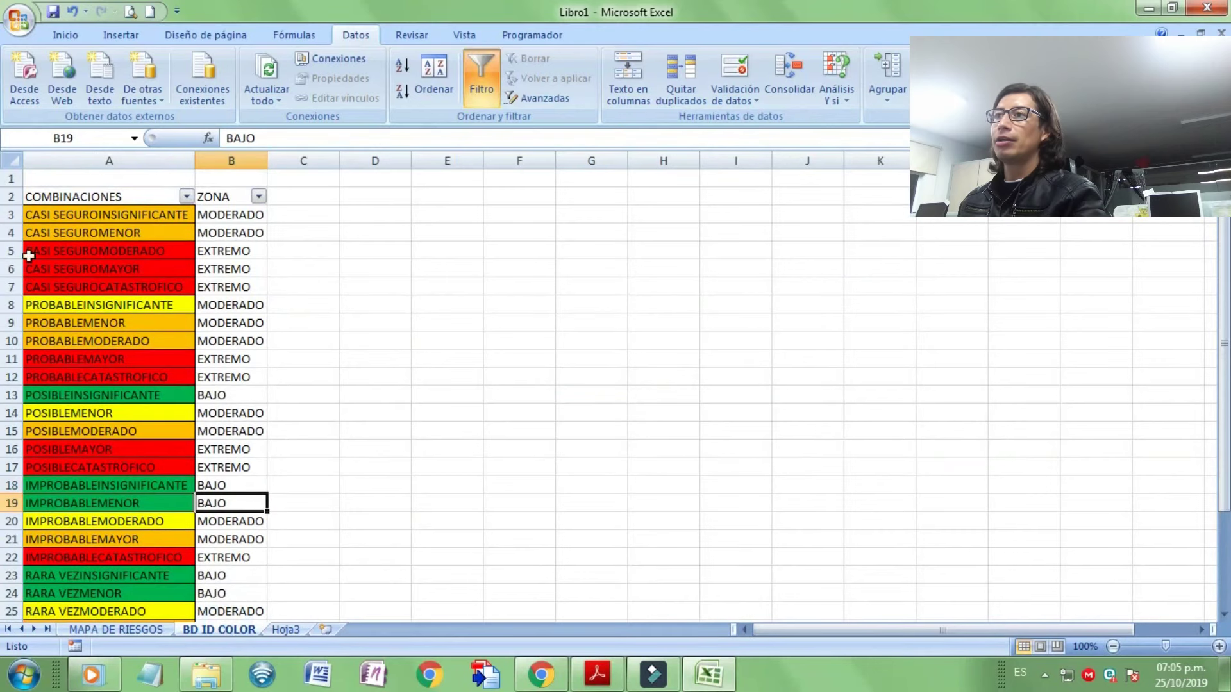
pyautogui.moveTo(77, 214); pyautogui.dragTo(83, 538)
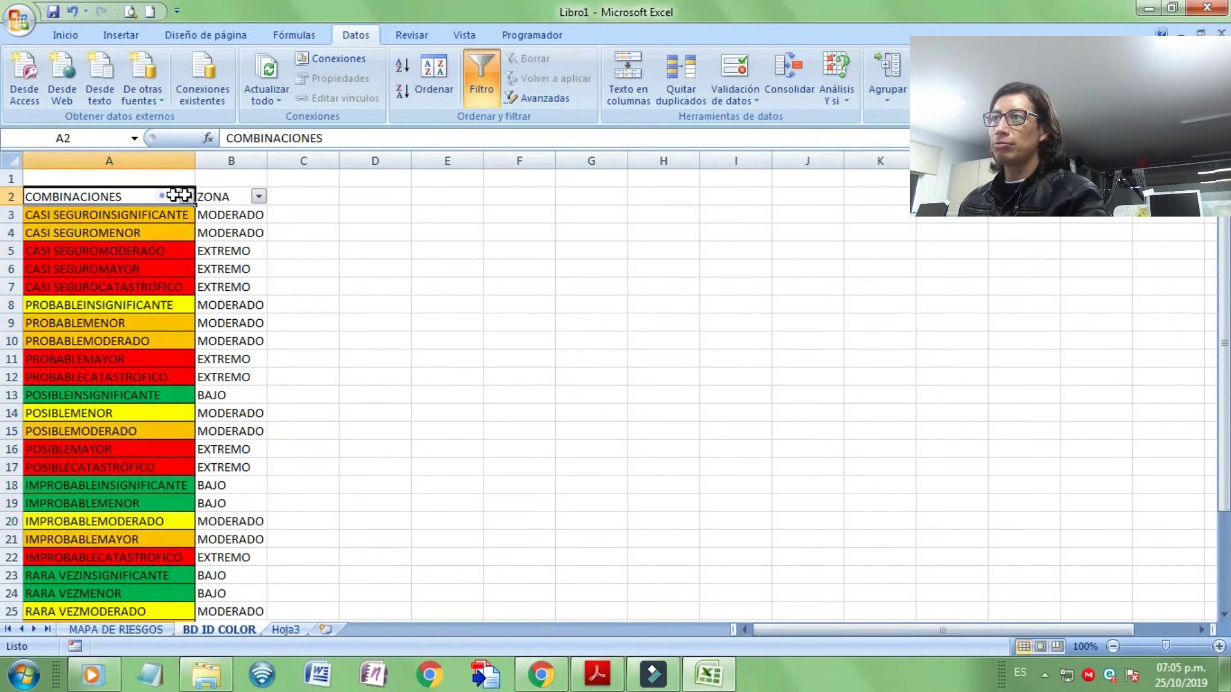
pyautogui.moveTo(168, 196); pyautogui.dragTo(206, 196)
pyautogui.hotkey('ctrl', 'n')
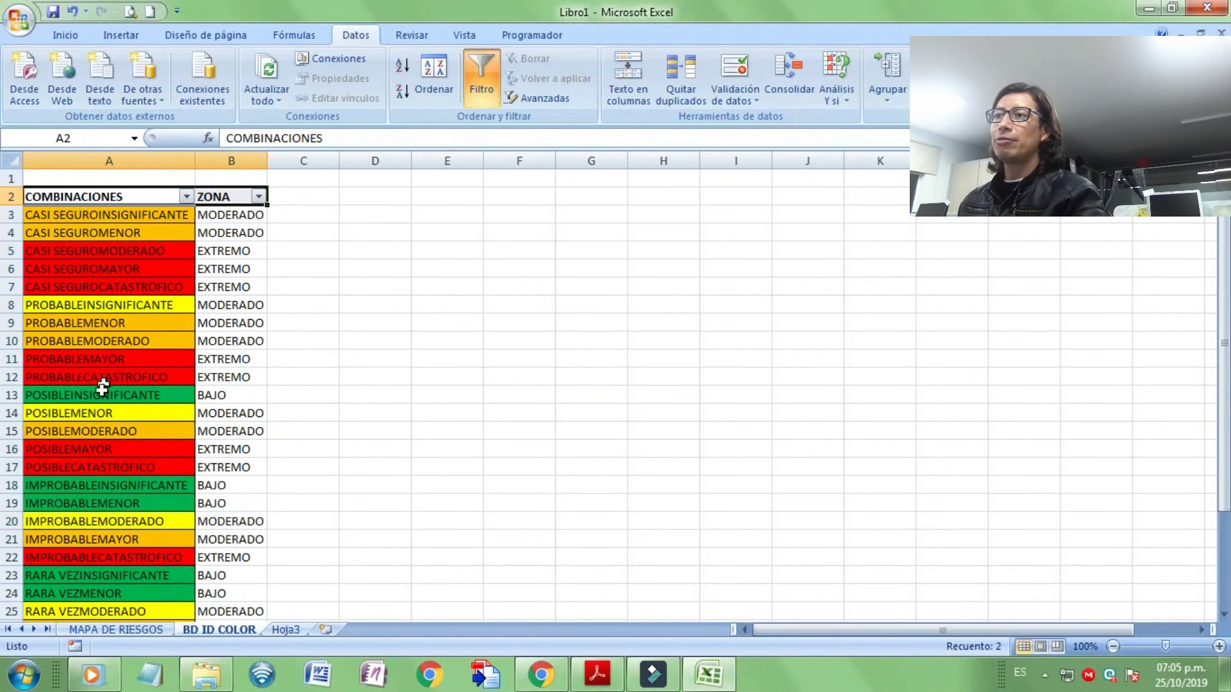
pyautogui.click(103, 392)
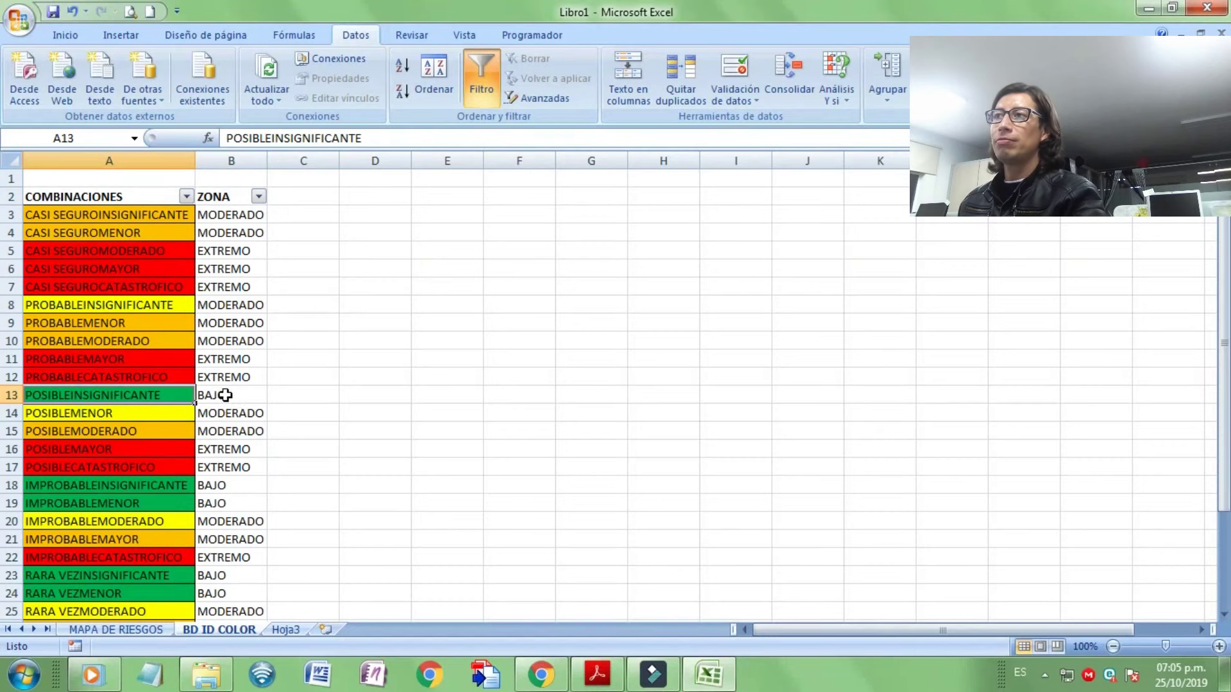
pyautogui.click(128, 628)
# - Start a BUSCARV formula in F14 and open its Function Arguments window
pyautogui.write('+BUS')
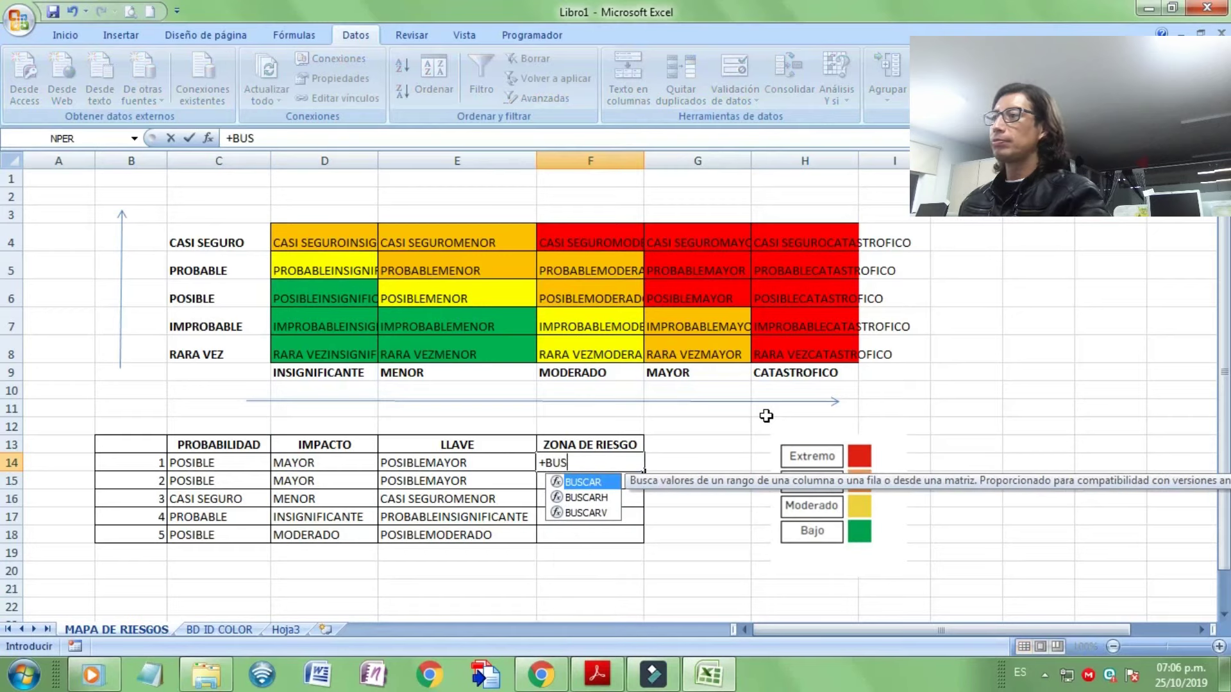
pyautogui.doubleClick(584, 513)
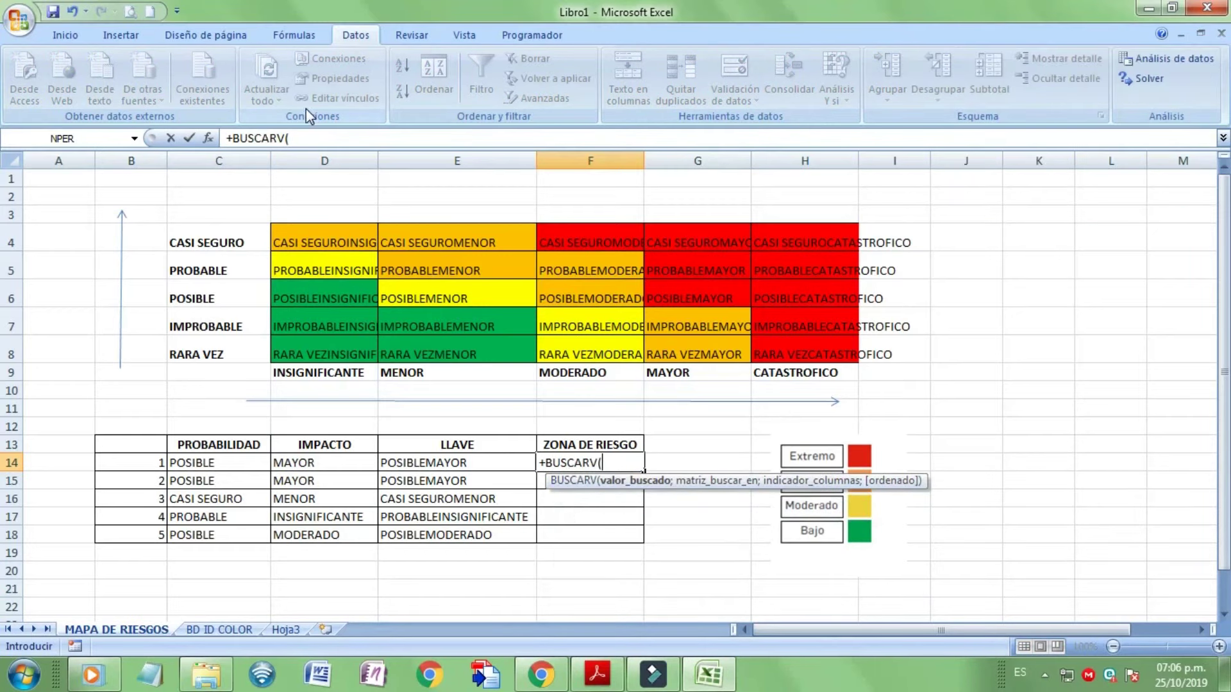
pyautogui.click(208, 137)
pyautogui.moveTo(422, 310); pyautogui.dragTo(838, 270)
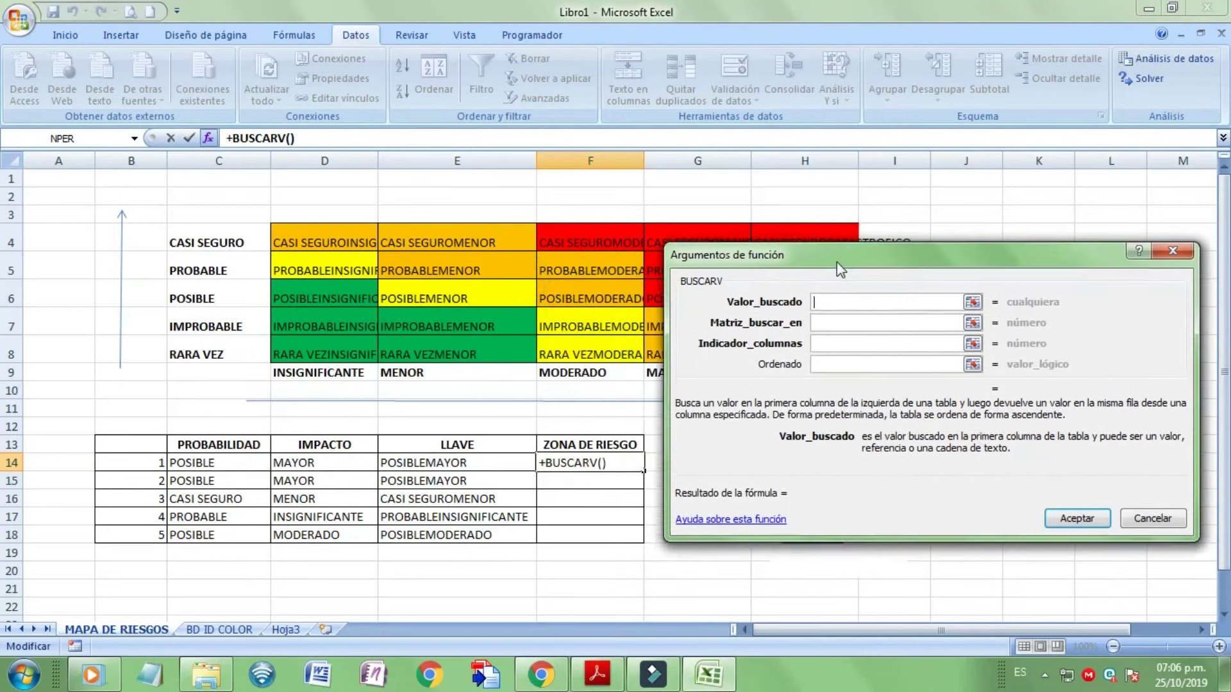
# - Set the lookup value to E14 and the table to 'BD ID COLOR'!$A$2:$B$27
pyautogui.click(473, 462)
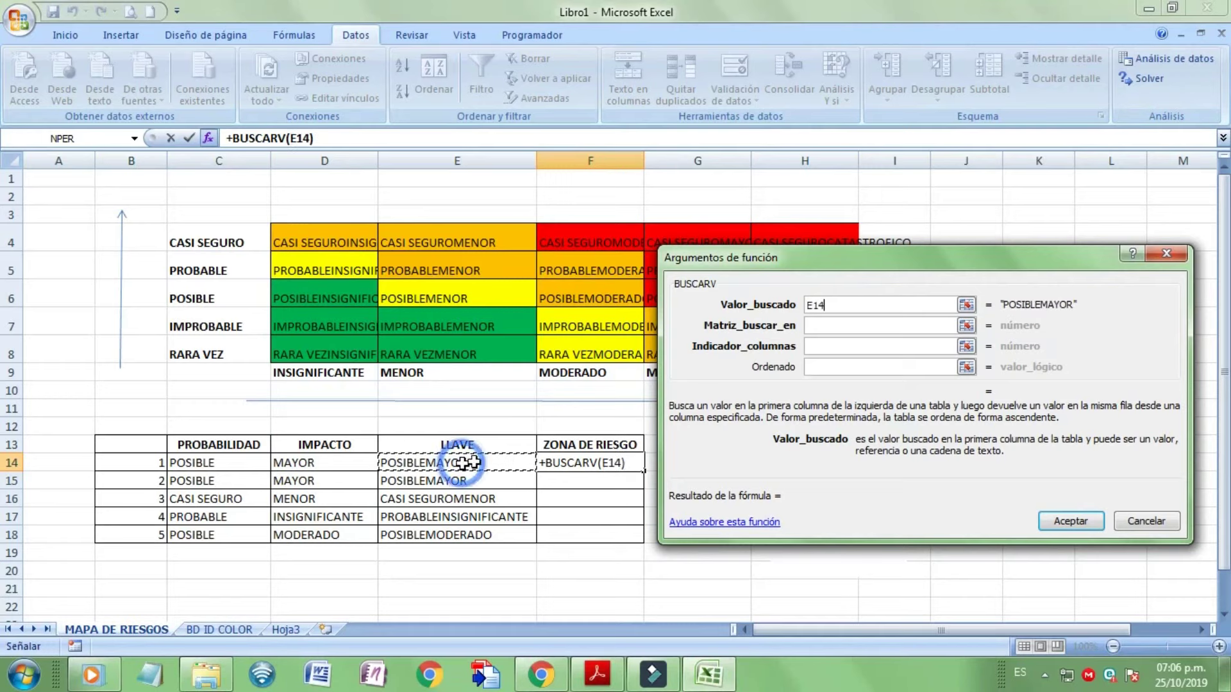
pyautogui.click(826, 325)
pyautogui.click(247, 628)
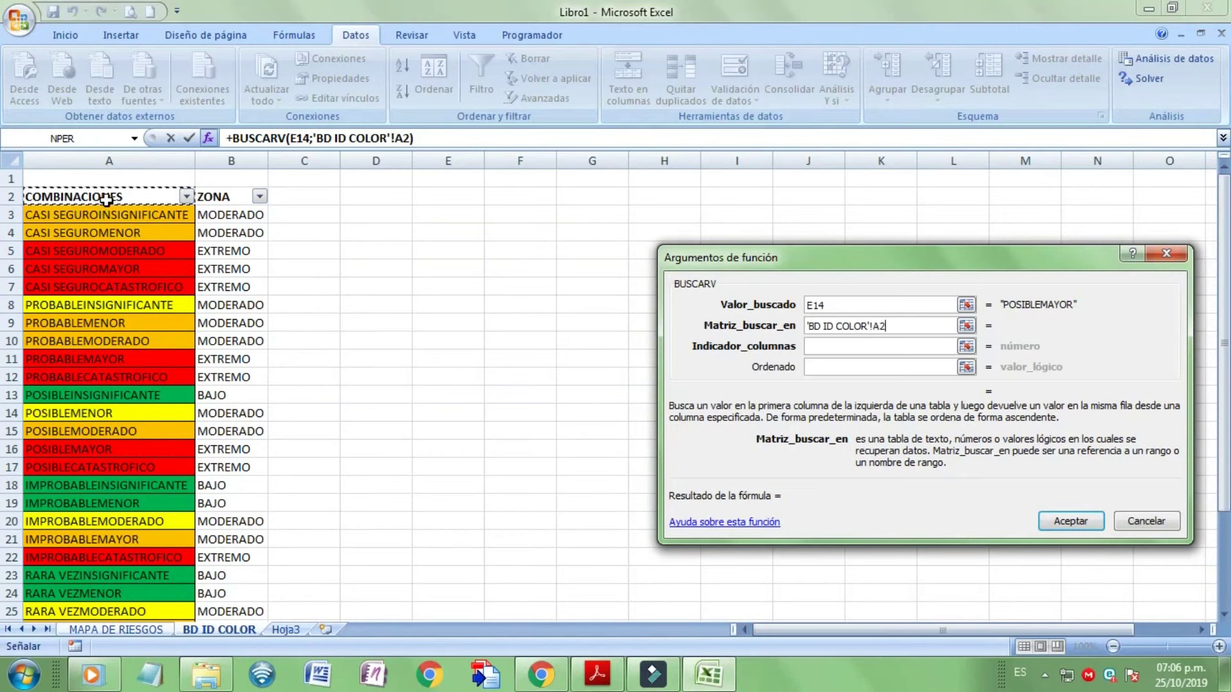
pyautogui.moveTo(103, 197); pyautogui.dragTo(223, 597)
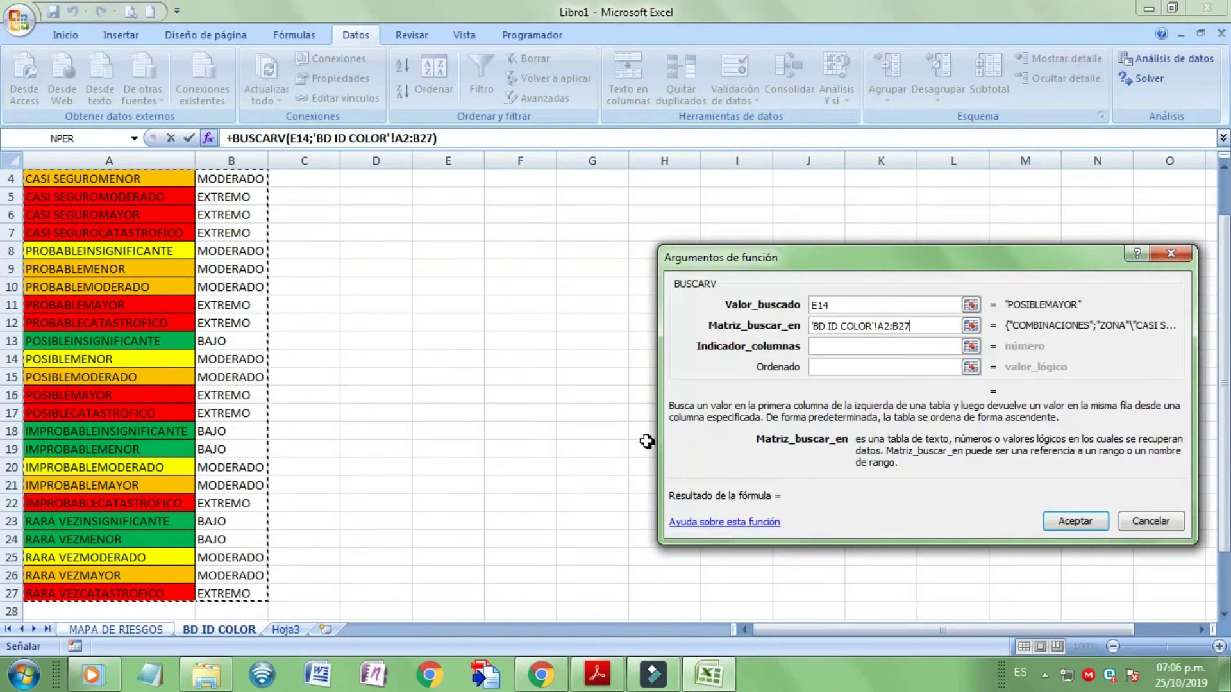
pyautogui.press('F4')
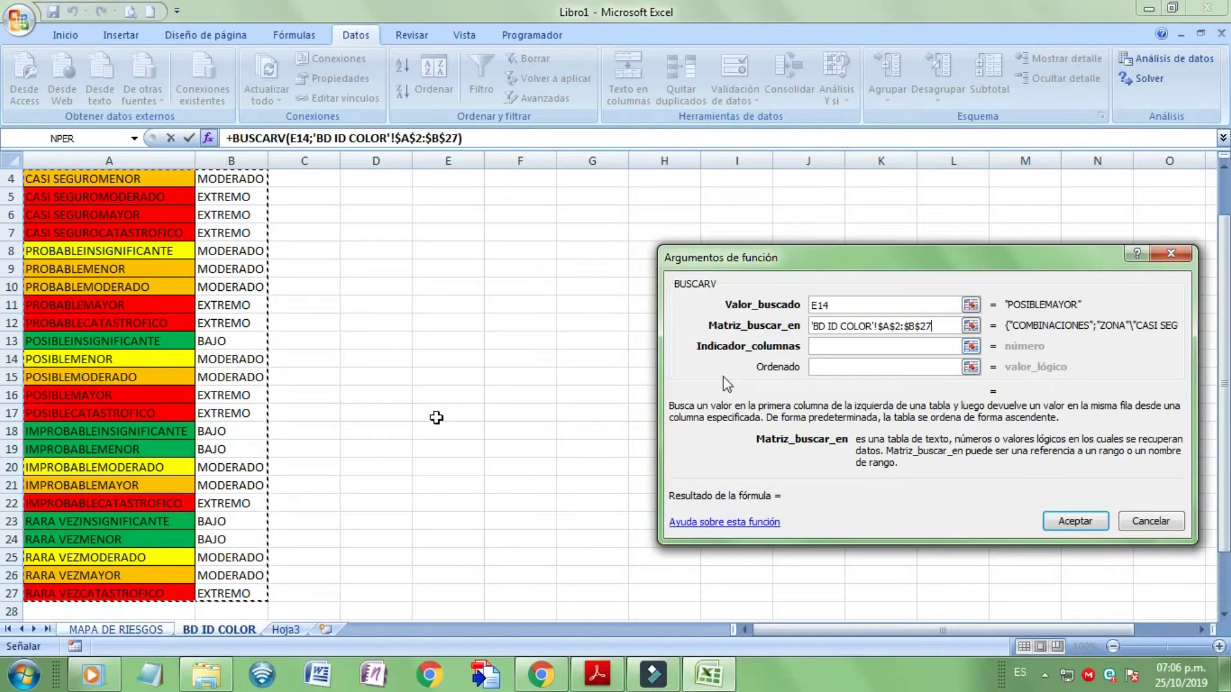
pyautogui.scroll(1, 390, 322)
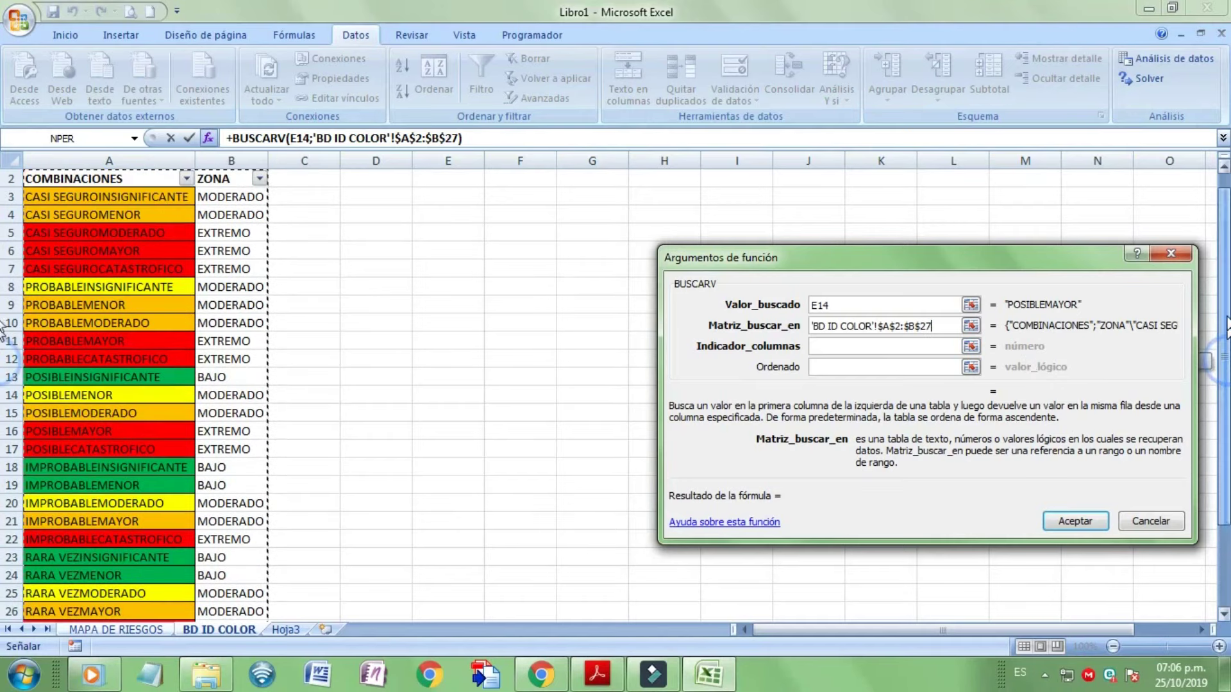
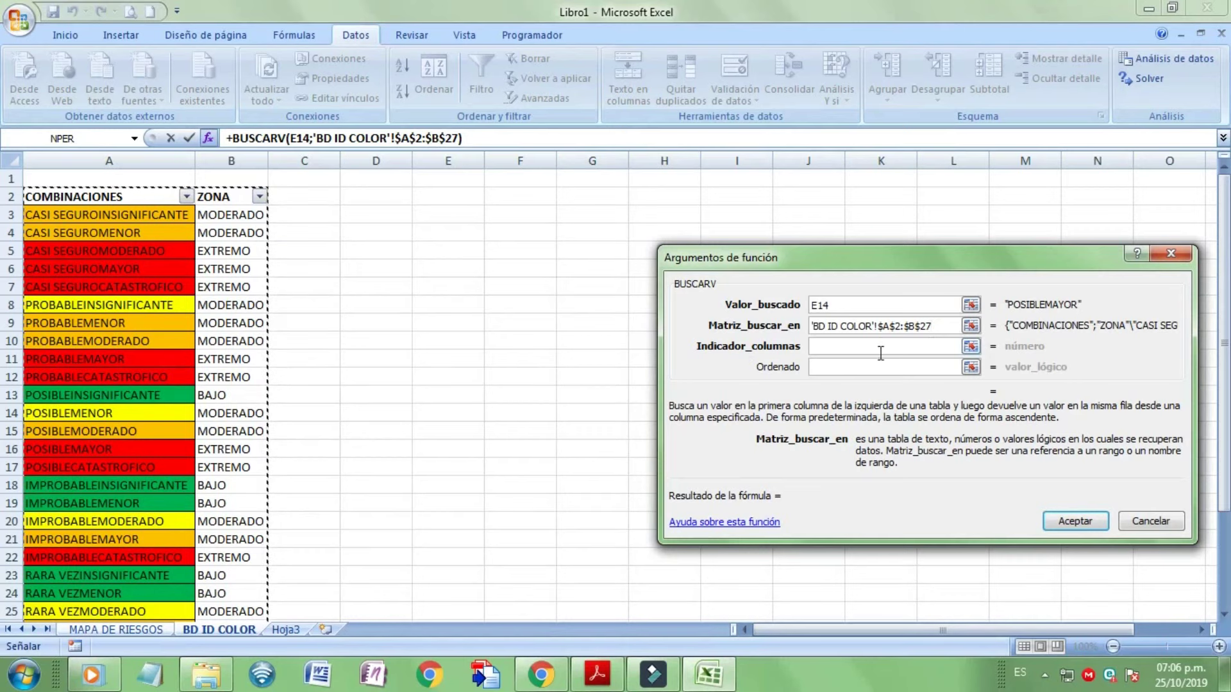
# - Finish the BUSCARV lookup in F14 with column index 2 and Ordenado 0
pyautogui.click(862, 366)
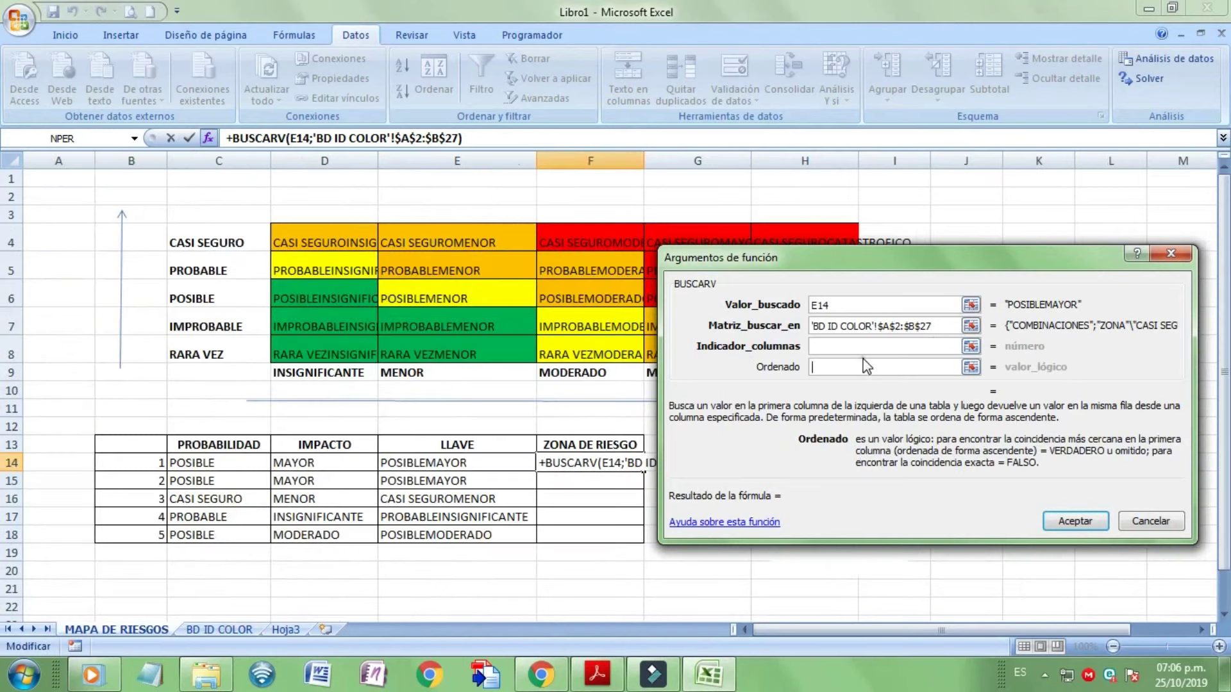
pyautogui.click(866, 349)
pyautogui.write('2')
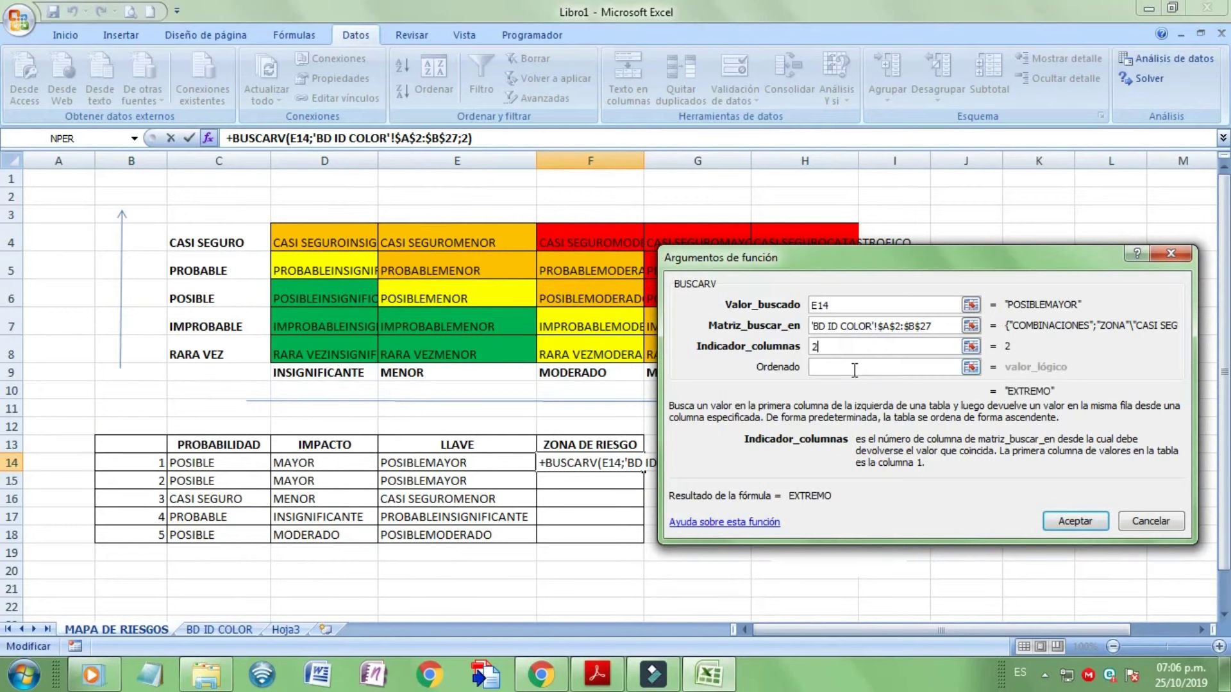
pyautogui.click(854, 370)
pyautogui.write('0')
pyautogui.press('Return')
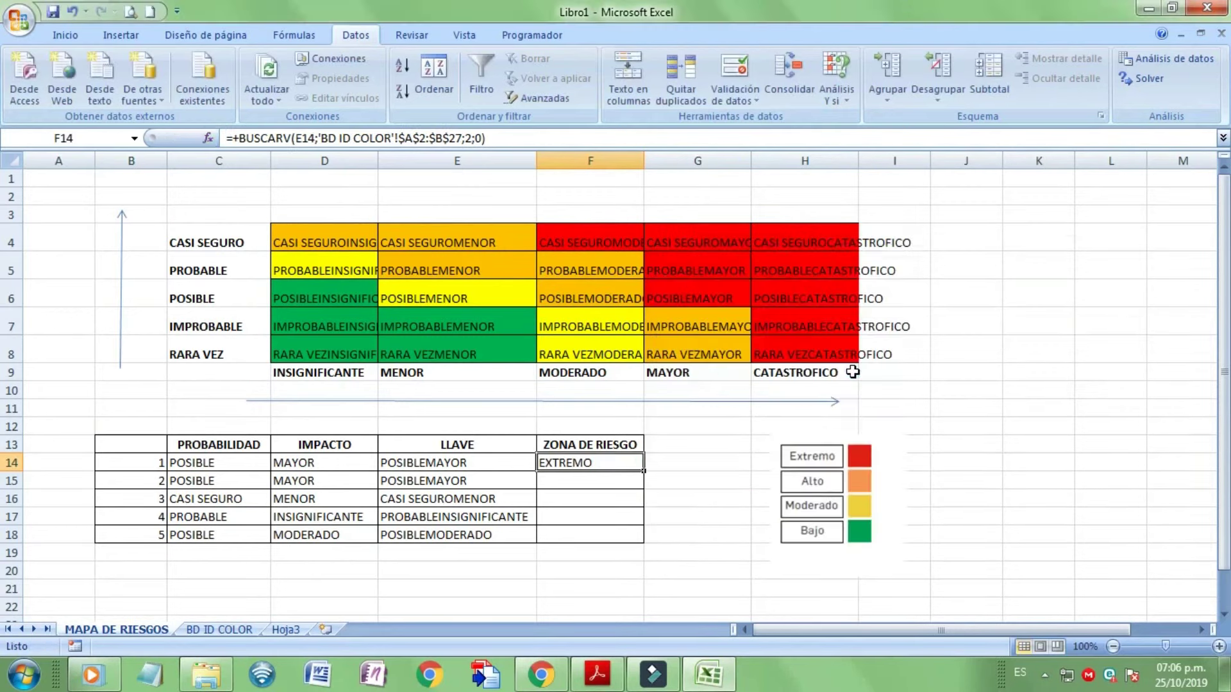
# - Centre the EXTREMO result in F14 and inspect the POSIBLEMAYOR matrix formula
pyautogui.click(71, 40)
pyautogui.click(301, 91)
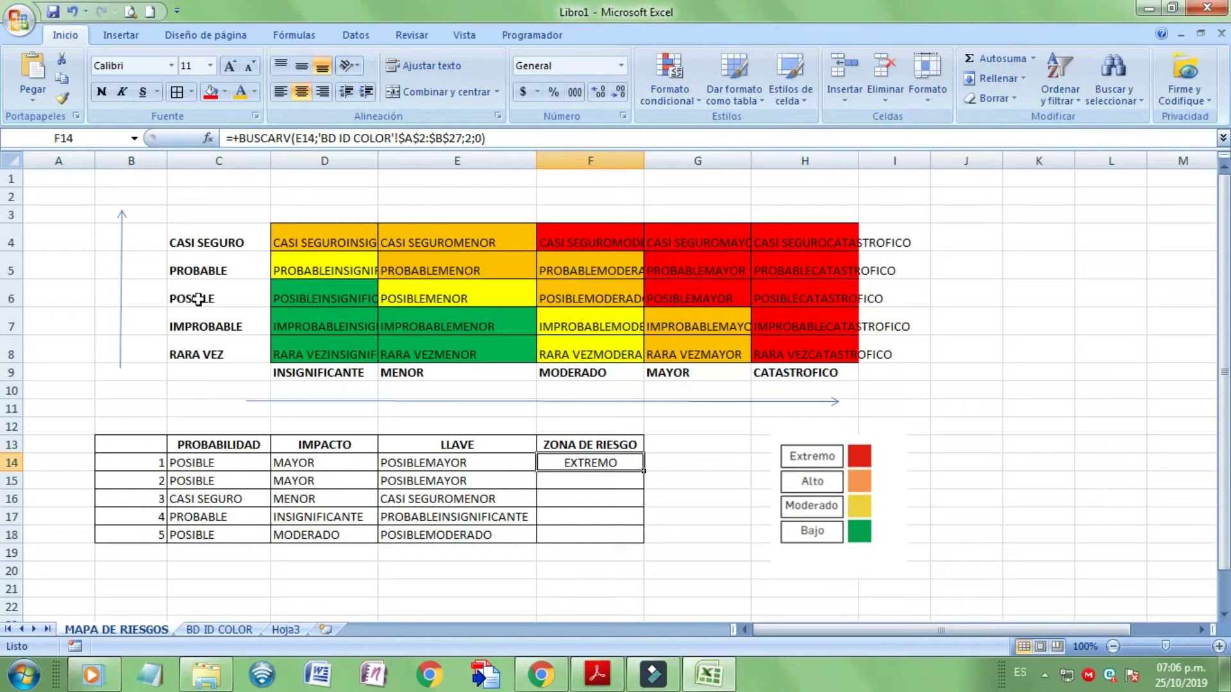
pyautogui.click(683, 300)
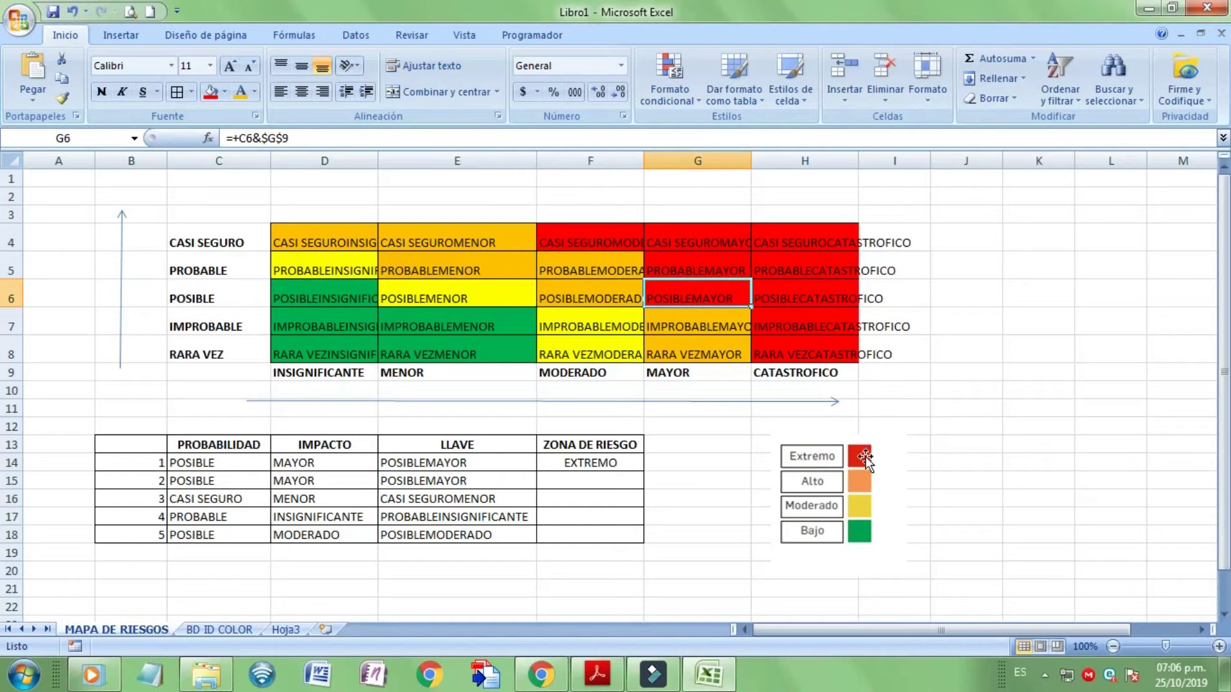
# - Copy the F14 lookup down to F18 and change D15's impact to INSIGNIFICANTE
pyautogui.click(612, 466)
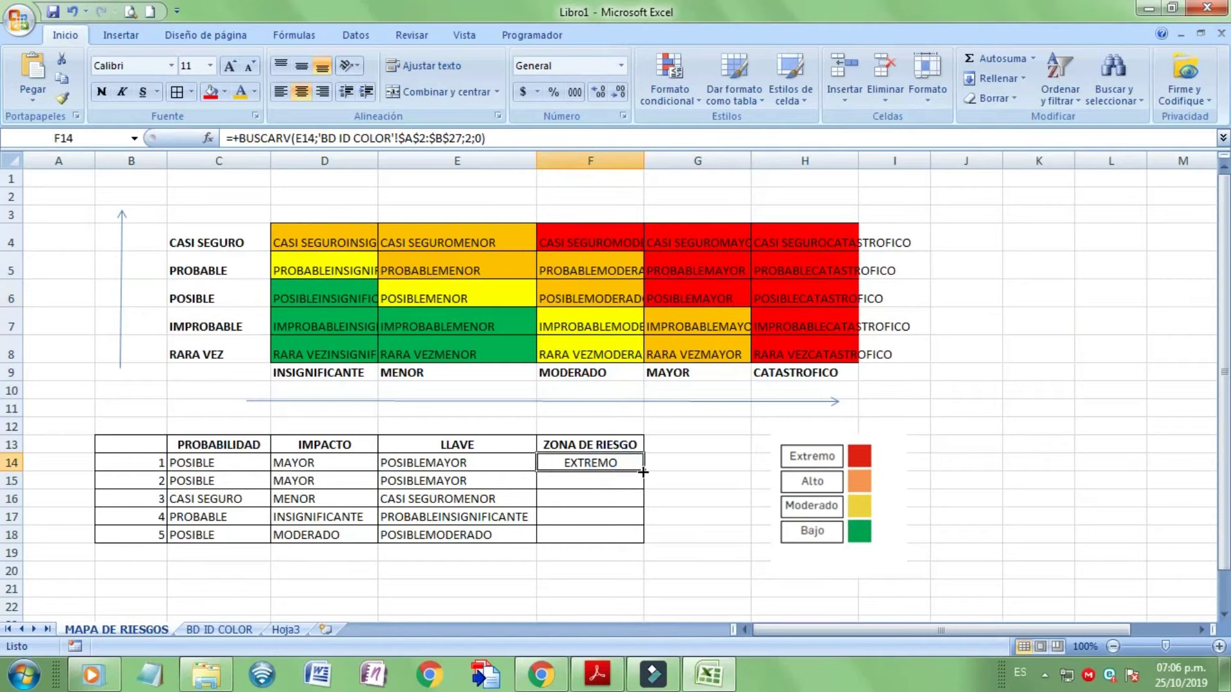
pyautogui.moveTo(643, 472); pyautogui.dragTo(610, 544)
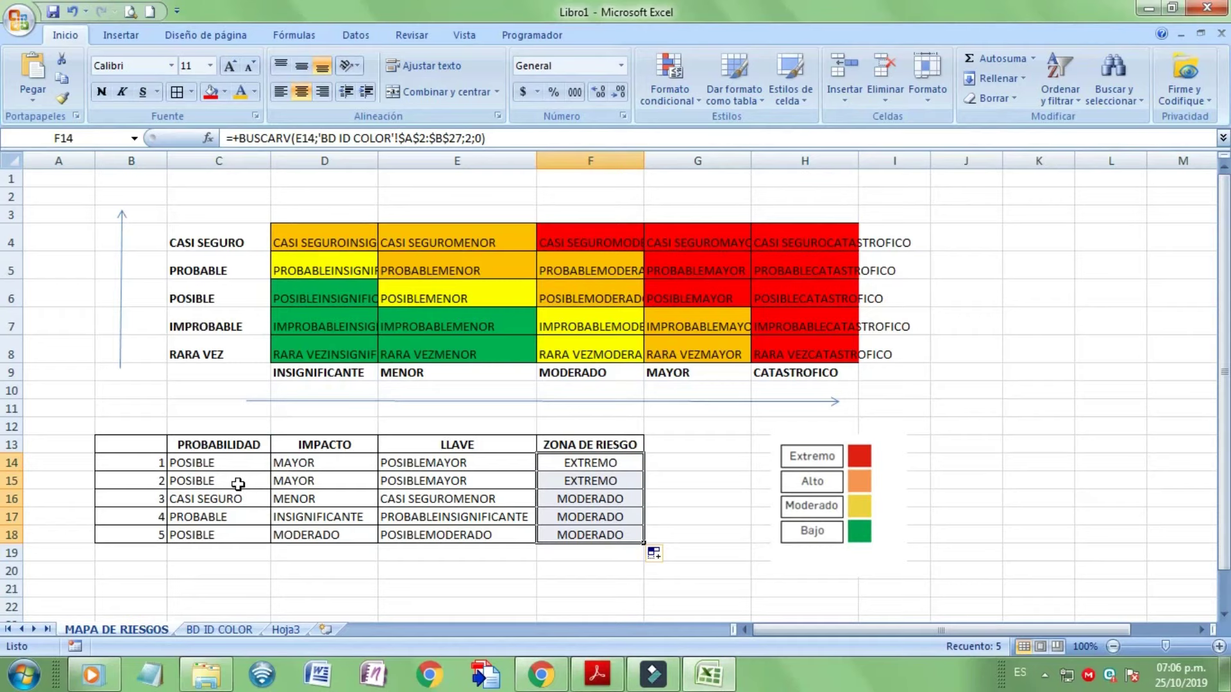
pyautogui.click(336, 481)
pyautogui.click(385, 481)
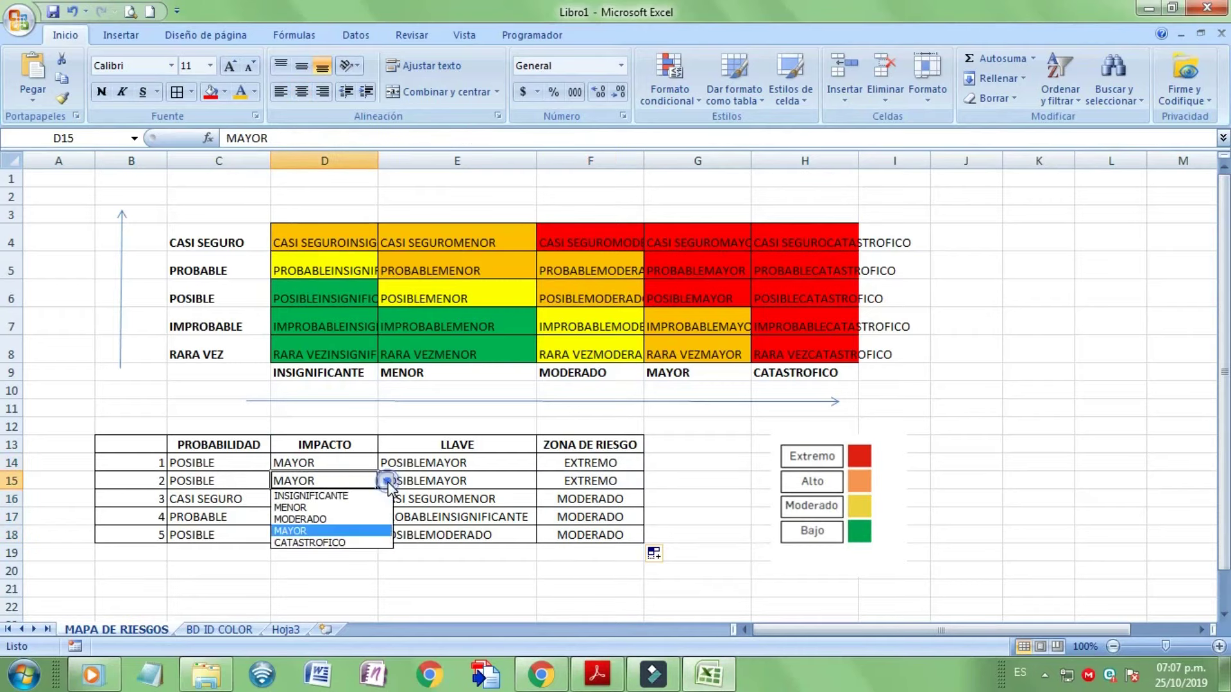
pyautogui.click(363, 498)
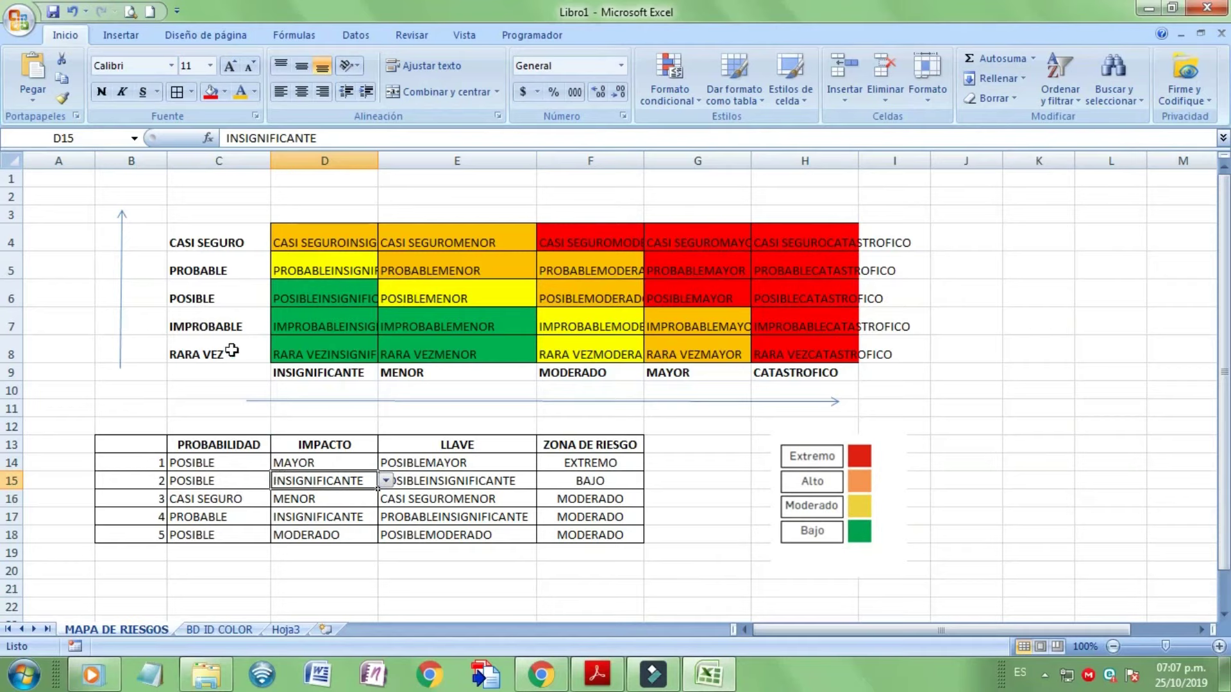
pyautogui.click(307, 299)
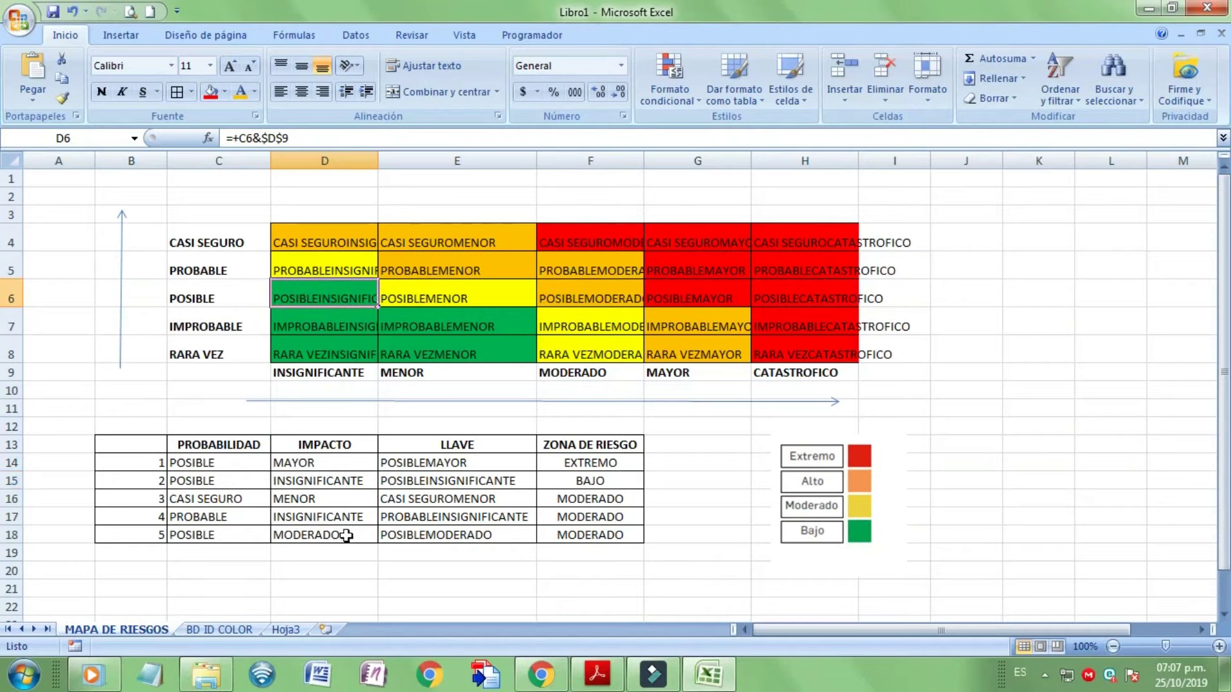
# - Set D17's impact to CATASTROFICO and check the resulting F17 lookup
pyautogui.click(305, 504)
pyautogui.click(352, 516)
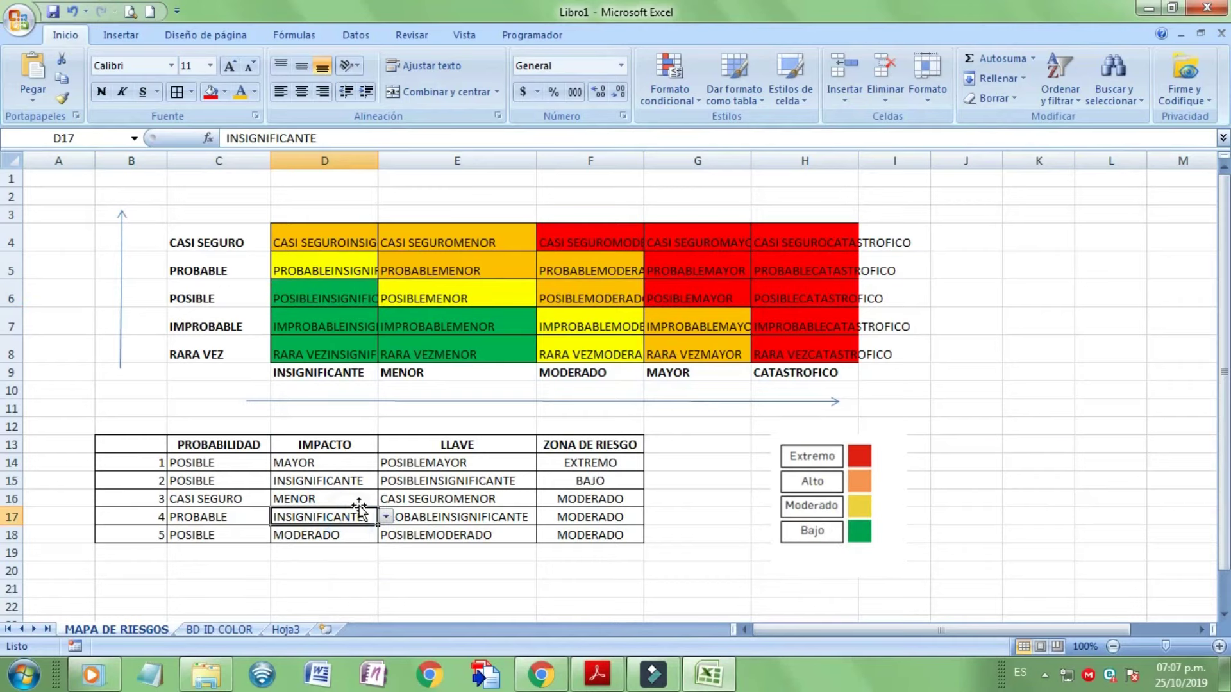
pyautogui.click(385, 517)
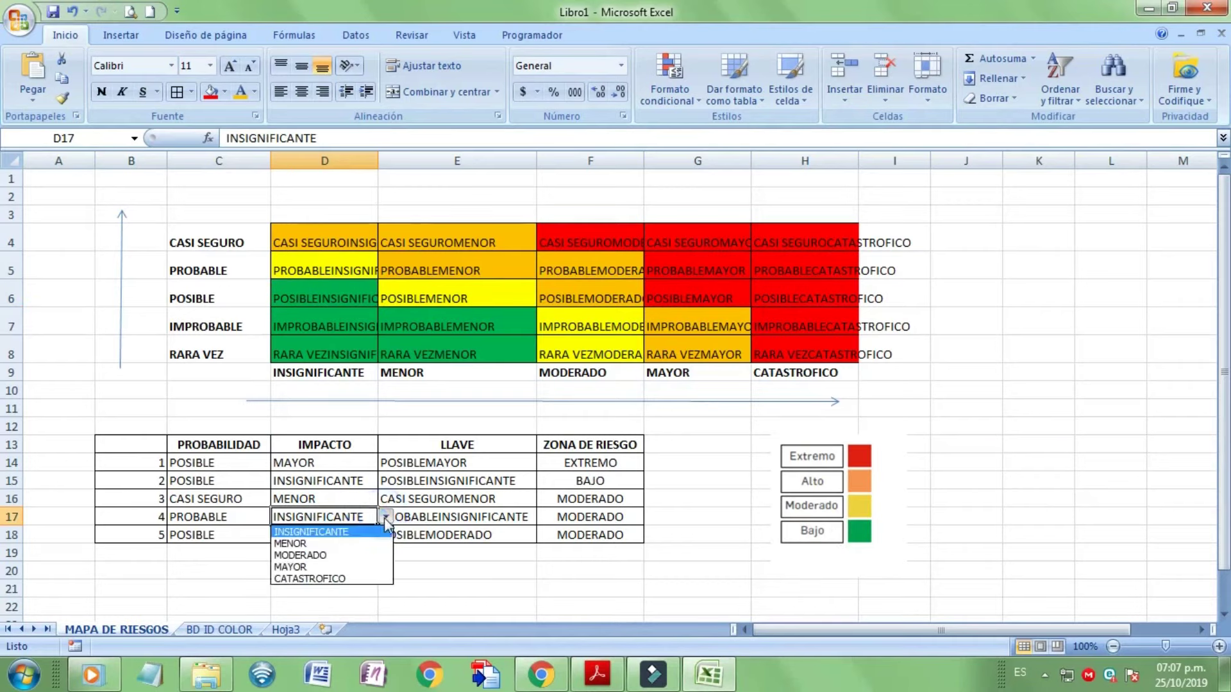
pyautogui.click(357, 579)
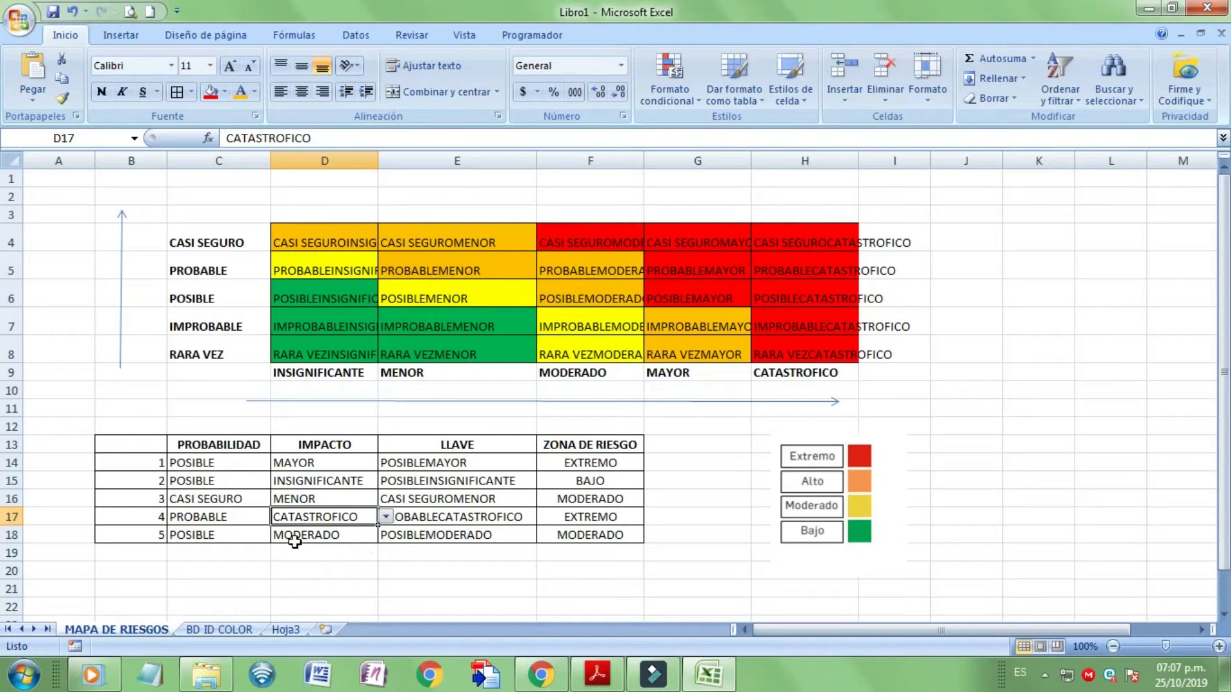
pyautogui.click(552, 510)
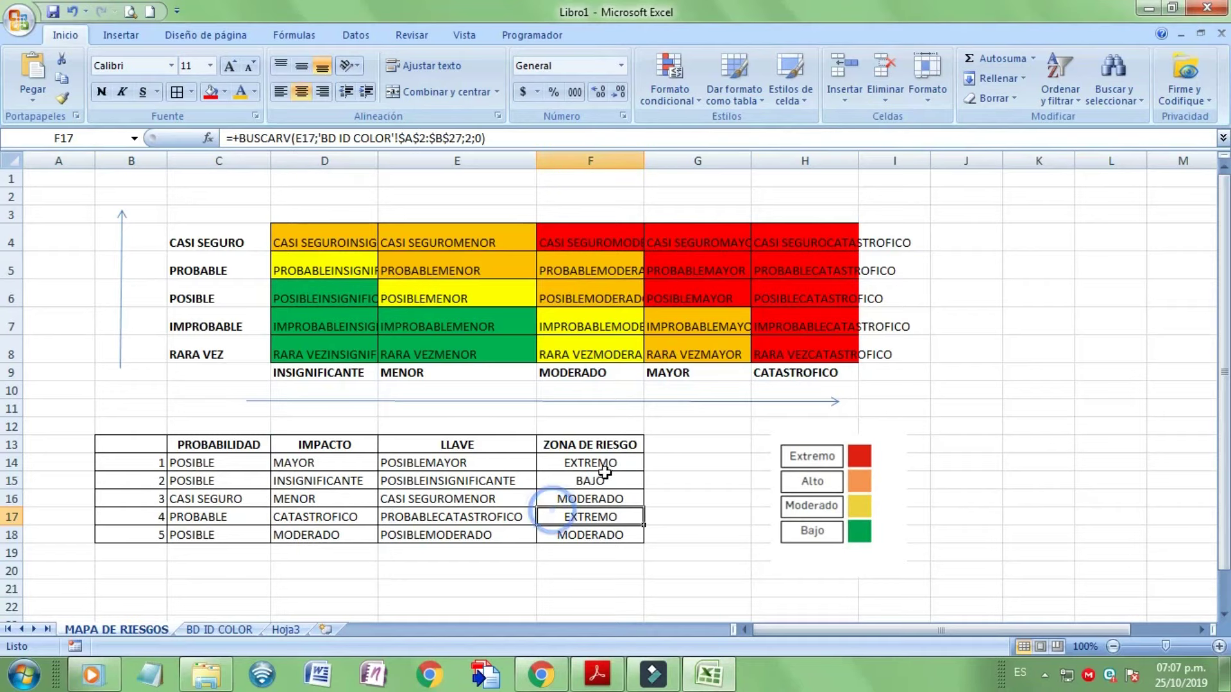
pyautogui.click(191, 519)
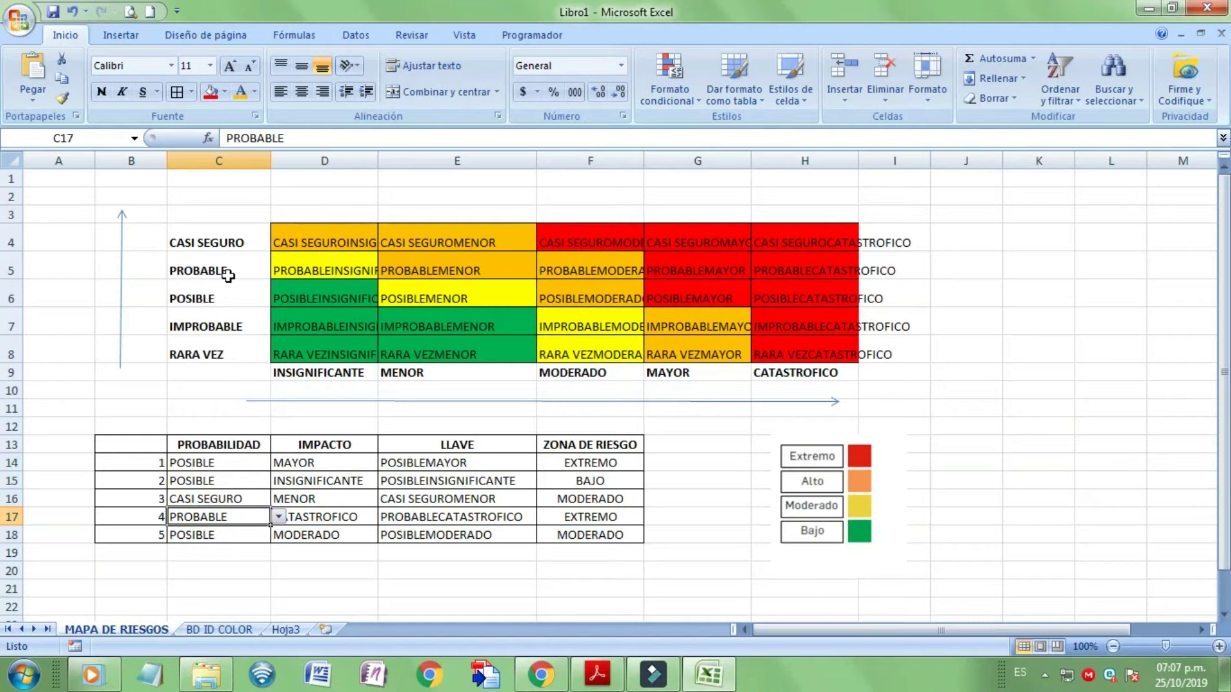
pyautogui.click(593, 522)
pyautogui.click(733, 572)
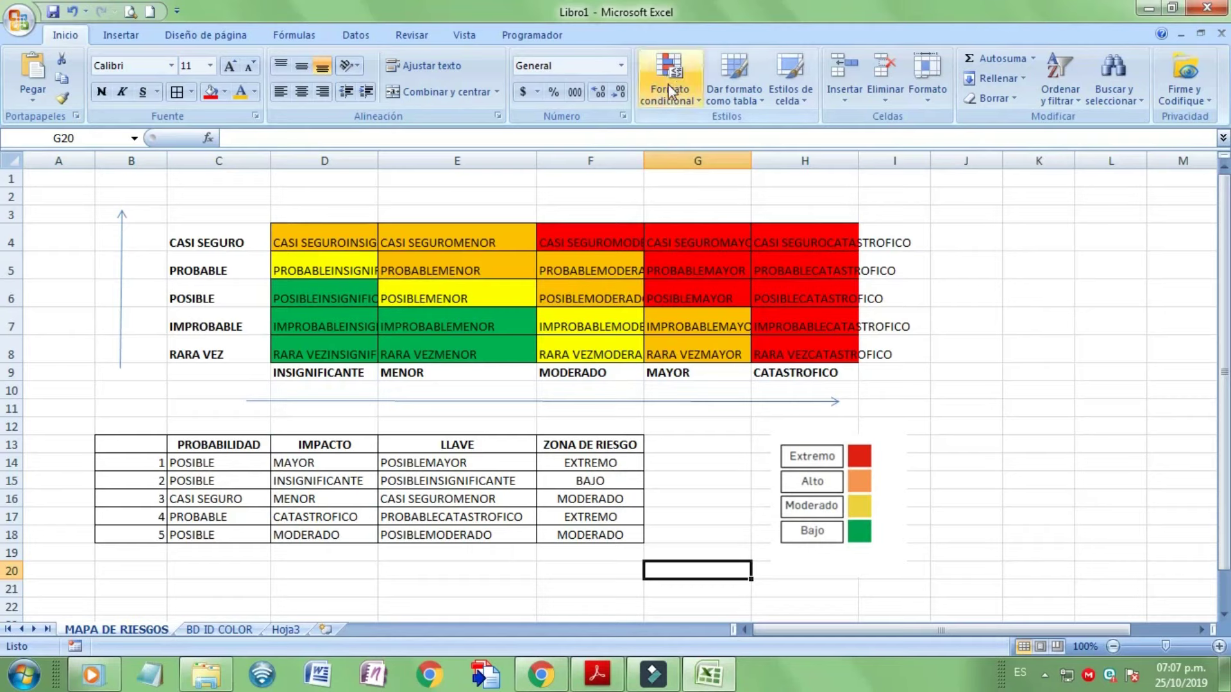
# - Nudge the colour legend up-left and select the ZONA DE RIESGO results F14:F18
pyautogui.click(778, 462)
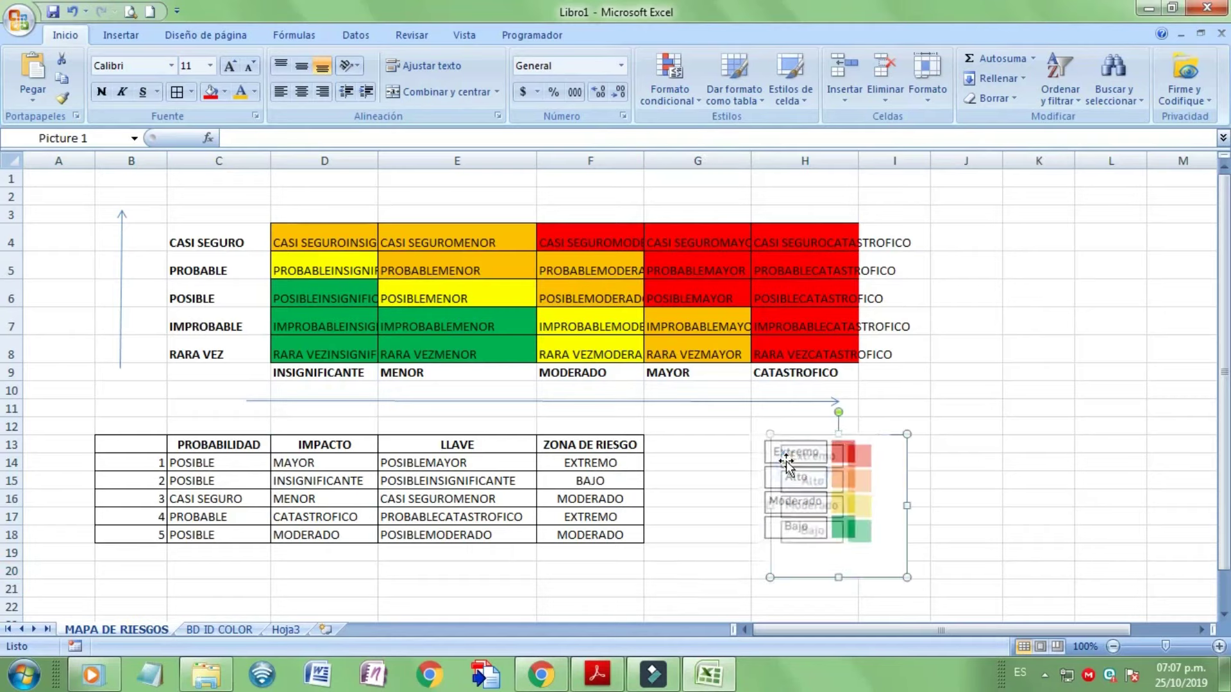
pyautogui.moveTo(777, 462); pyautogui.dragTo(762, 457)
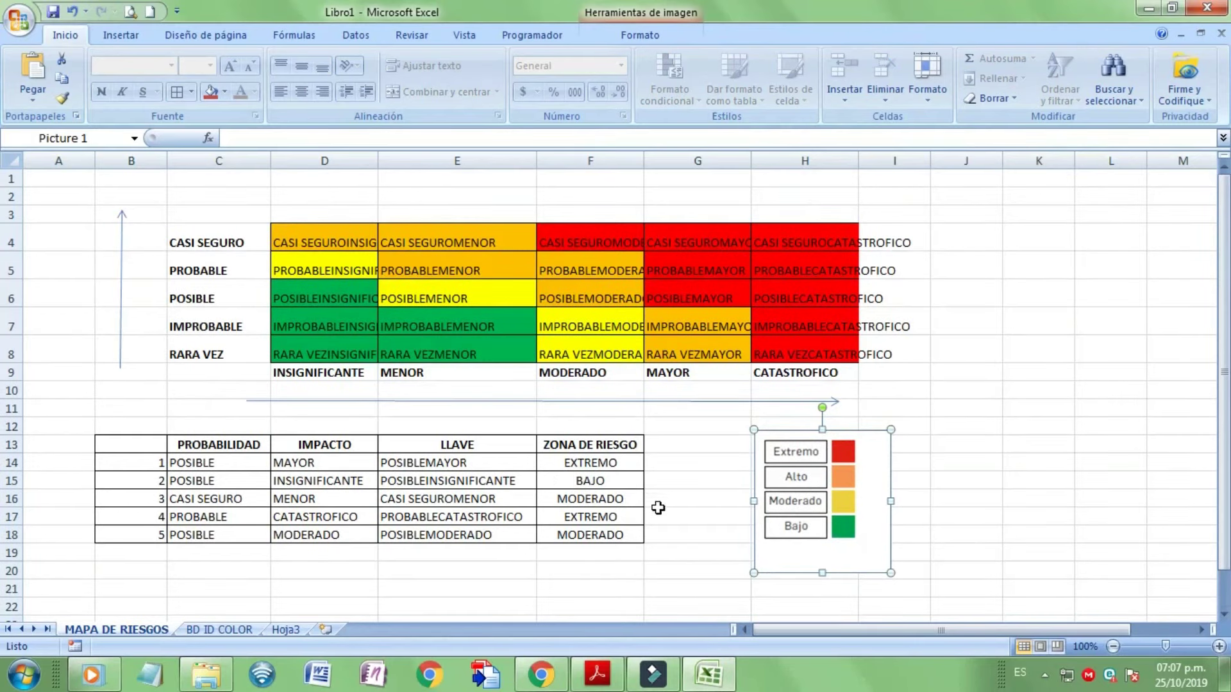
pyautogui.moveTo(578, 463); pyautogui.dragTo(579, 534)
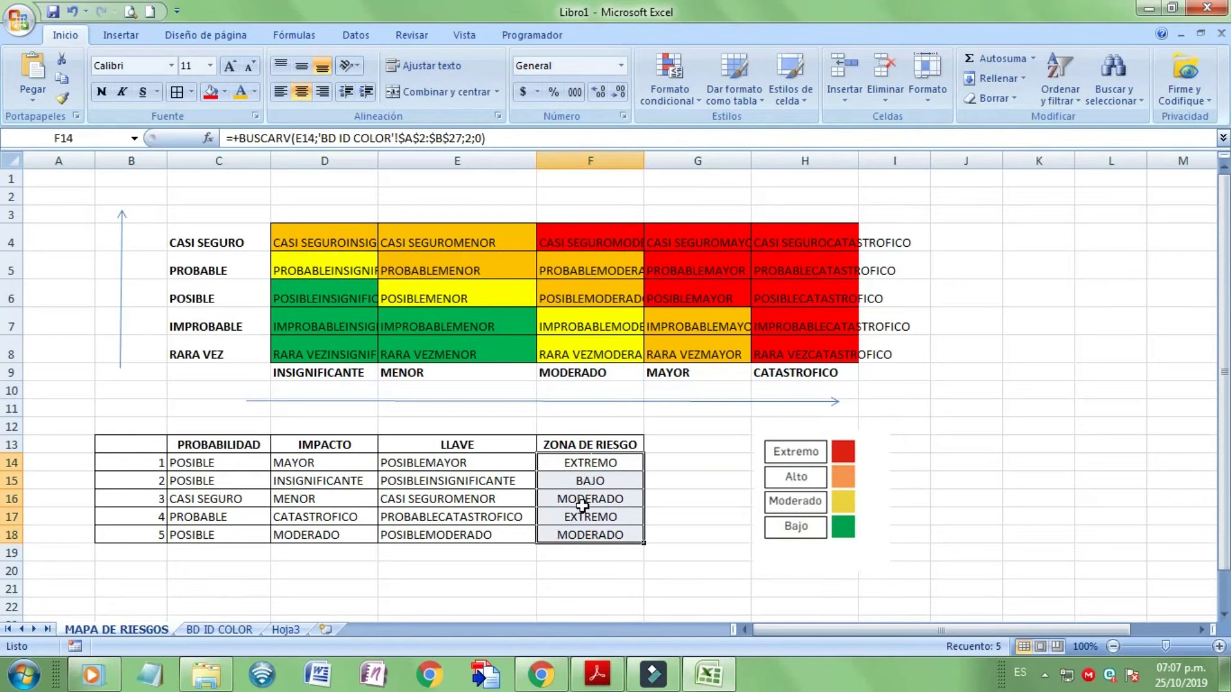
# - Start a new conditional formatting rule matching cells containing the specific text EXTREMO
pyautogui.click(670, 84)
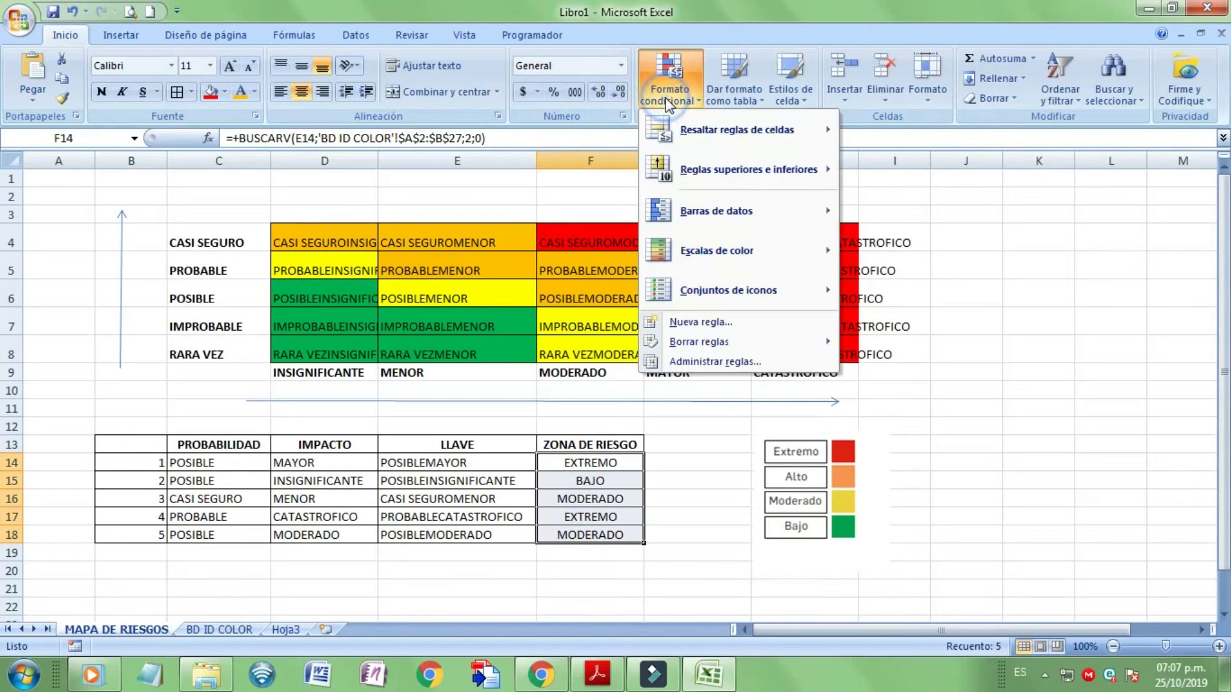
pyautogui.click(714, 322)
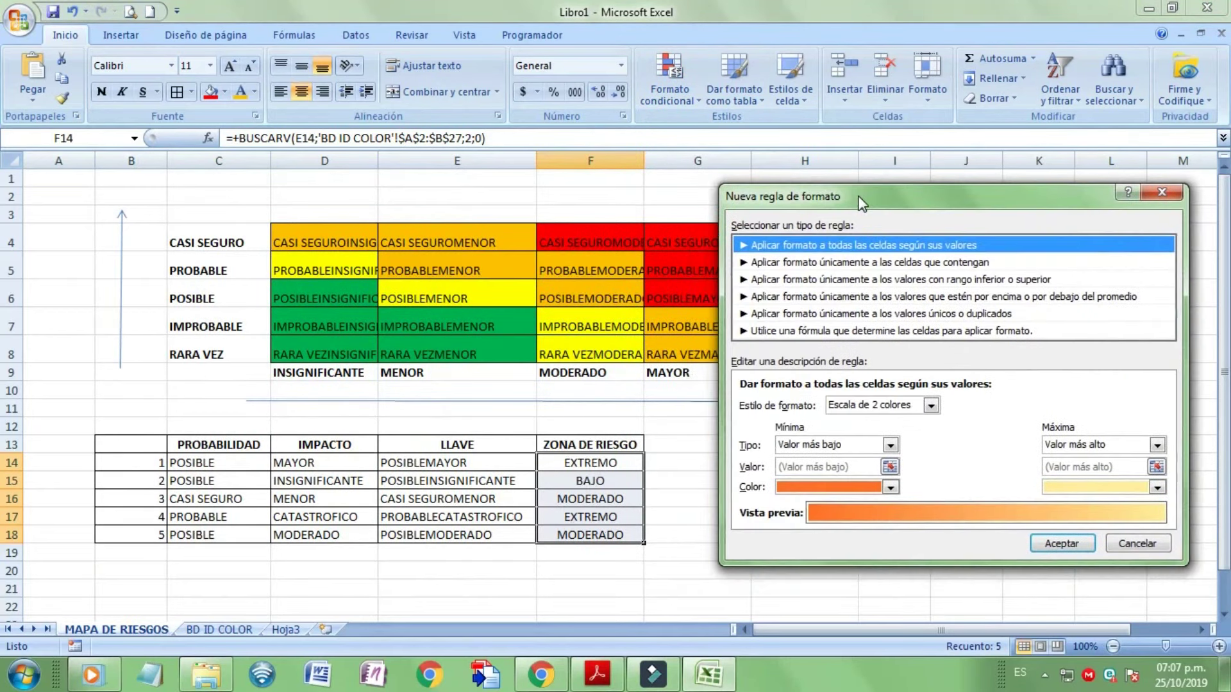
pyautogui.moveTo(827, 226)
pyautogui.mouseDown()
pyautogui.moveTo(846, 191)
pyautogui.moveTo(251, 146)
pyautogui.moveTo(279, 197)
pyautogui.mouseUp()
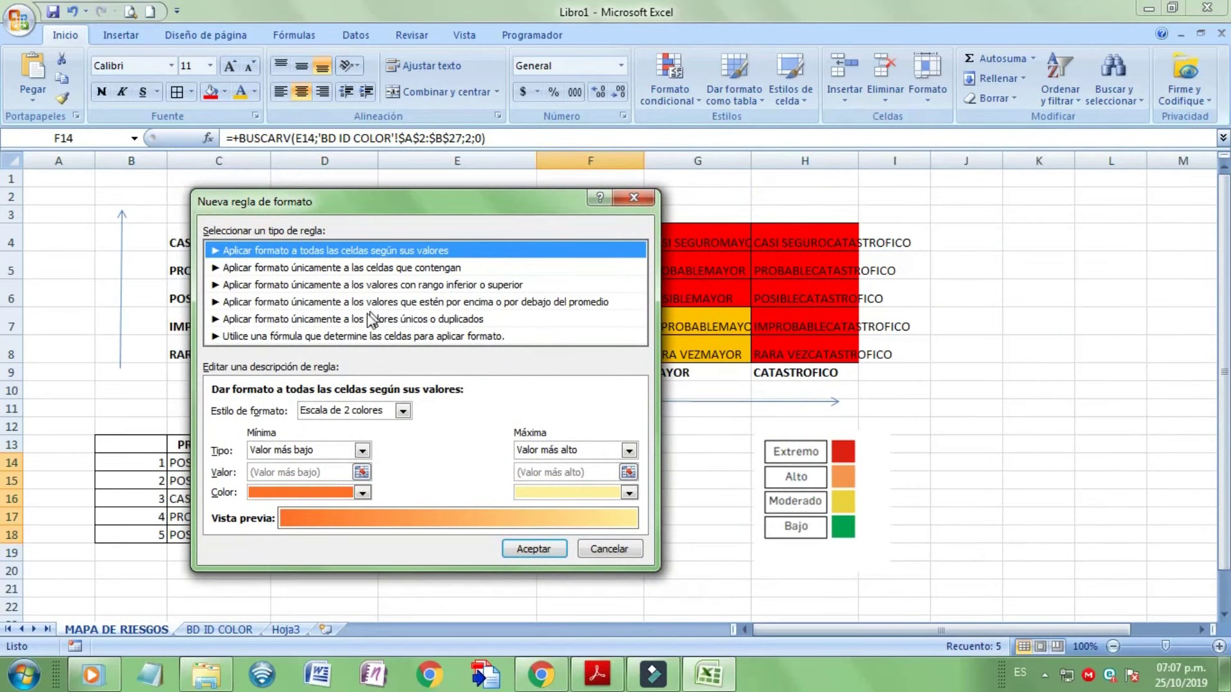
pyautogui.click(332, 268)
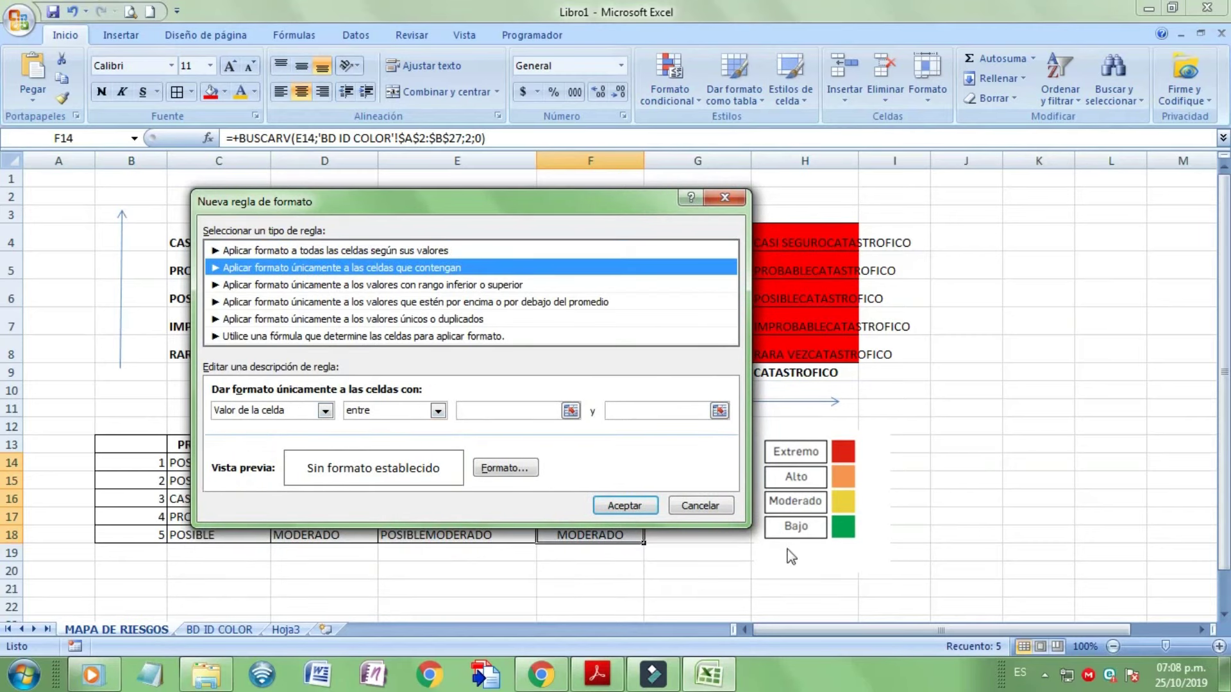
pyautogui.click(268, 407)
pyautogui.click(276, 439)
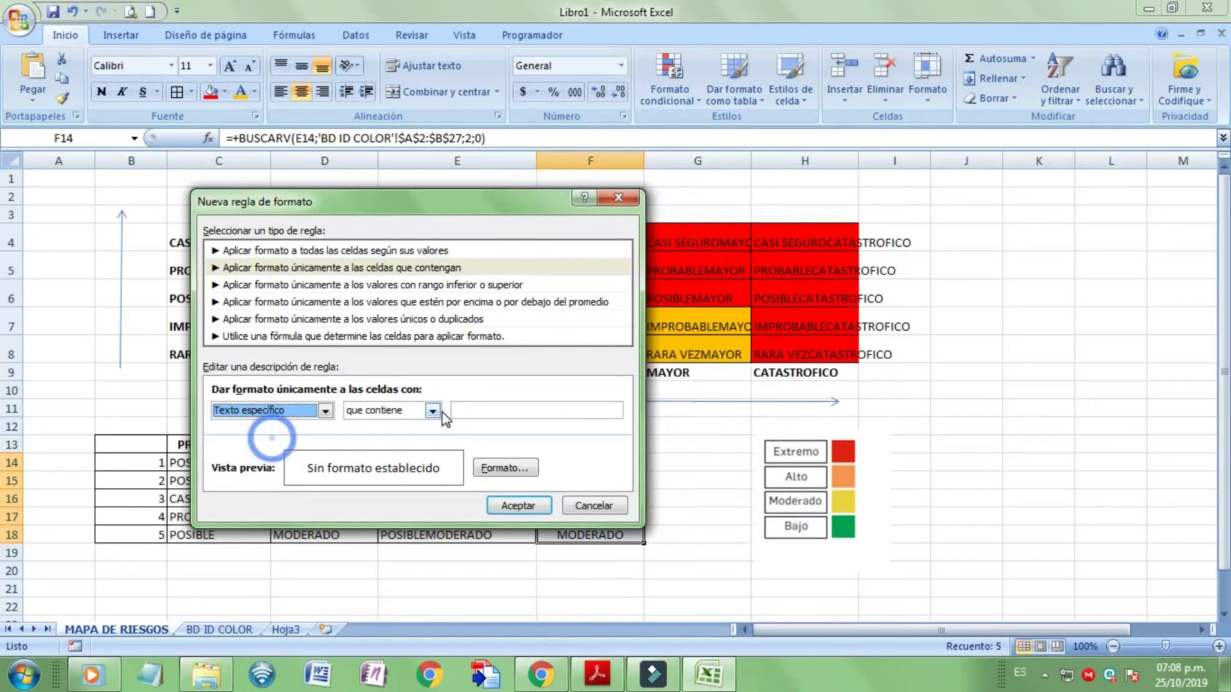
pyautogui.click(481, 410)
pyautogui.write('EXTREMO')
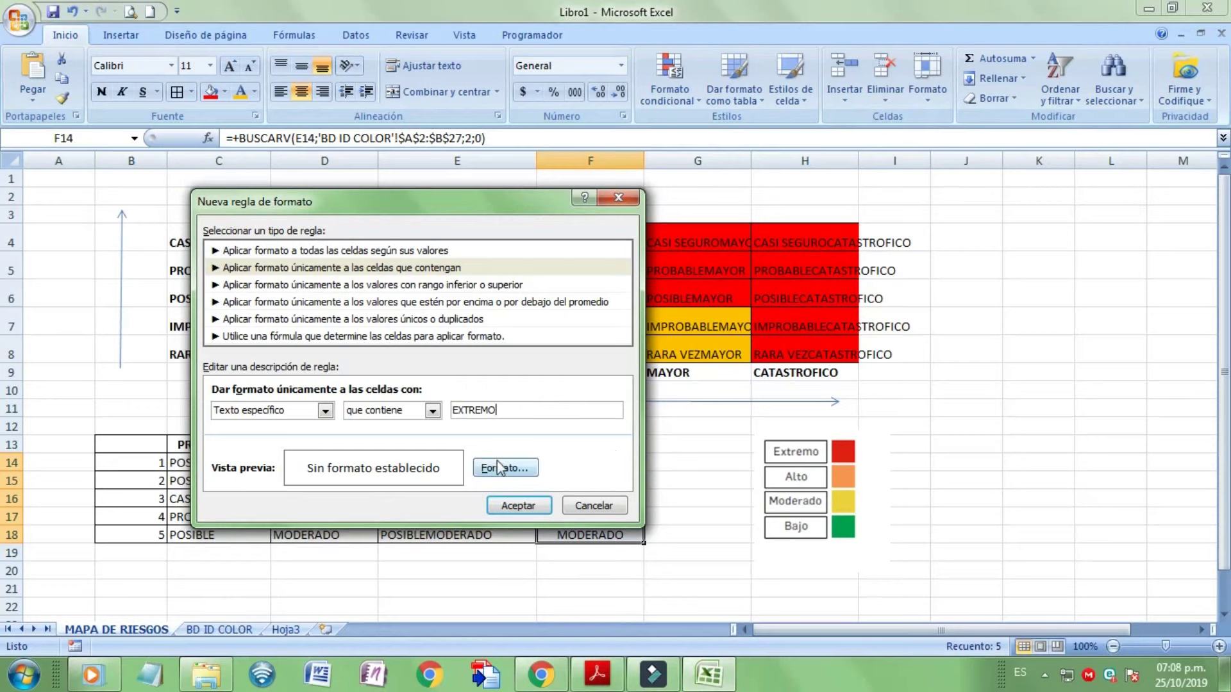
# - Give EXTREMO matches a red fill with bold yellow text and apply the rule
pyautogui.click(497, 462)
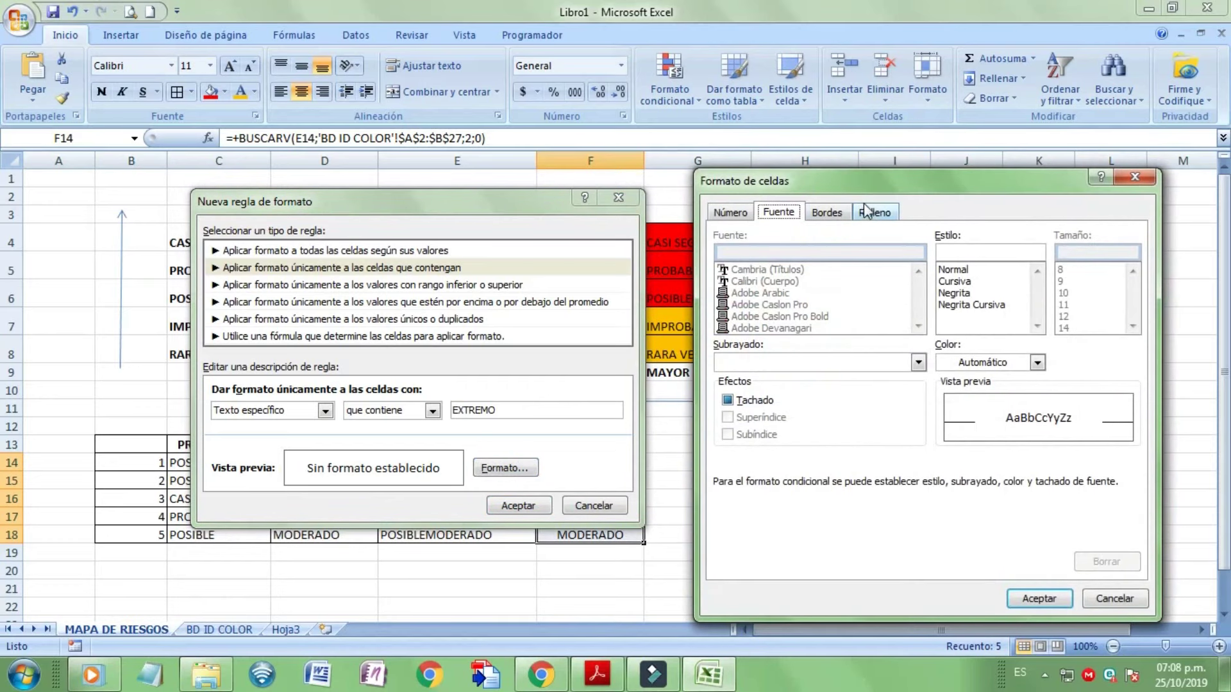
pyautogui.click(874, 212)
pyautogui.click(746, 389)
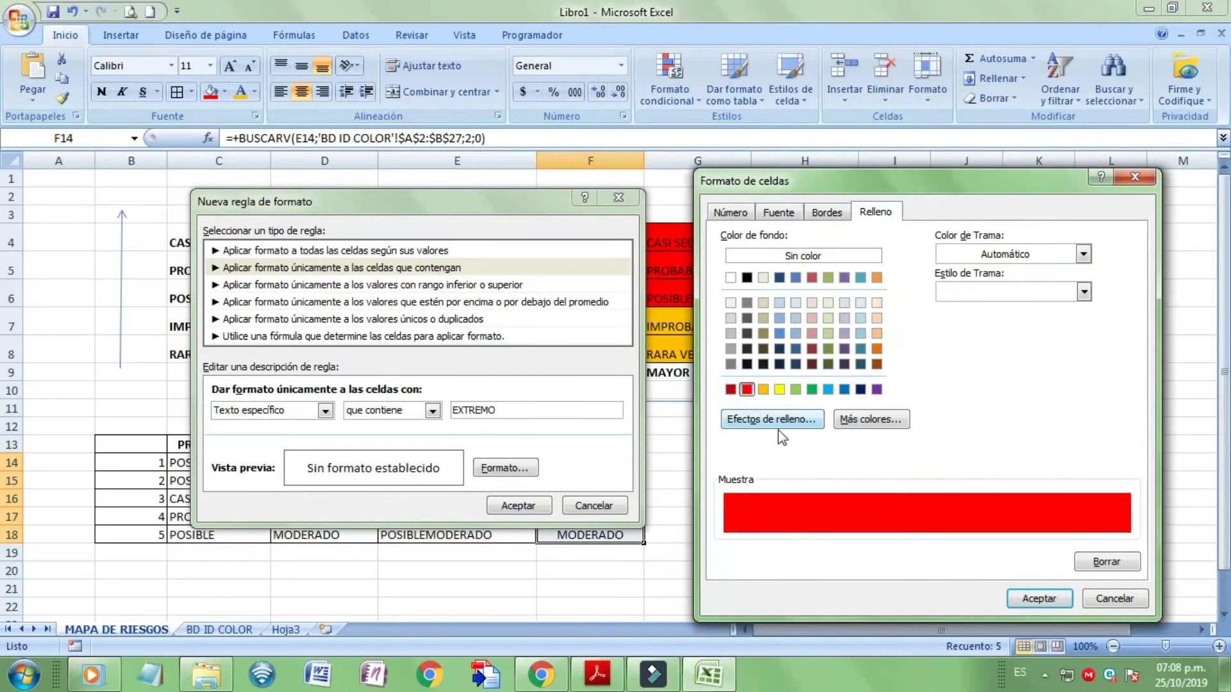
pyautogui.click(788, 216)
pyautogui.click(1034, 363)
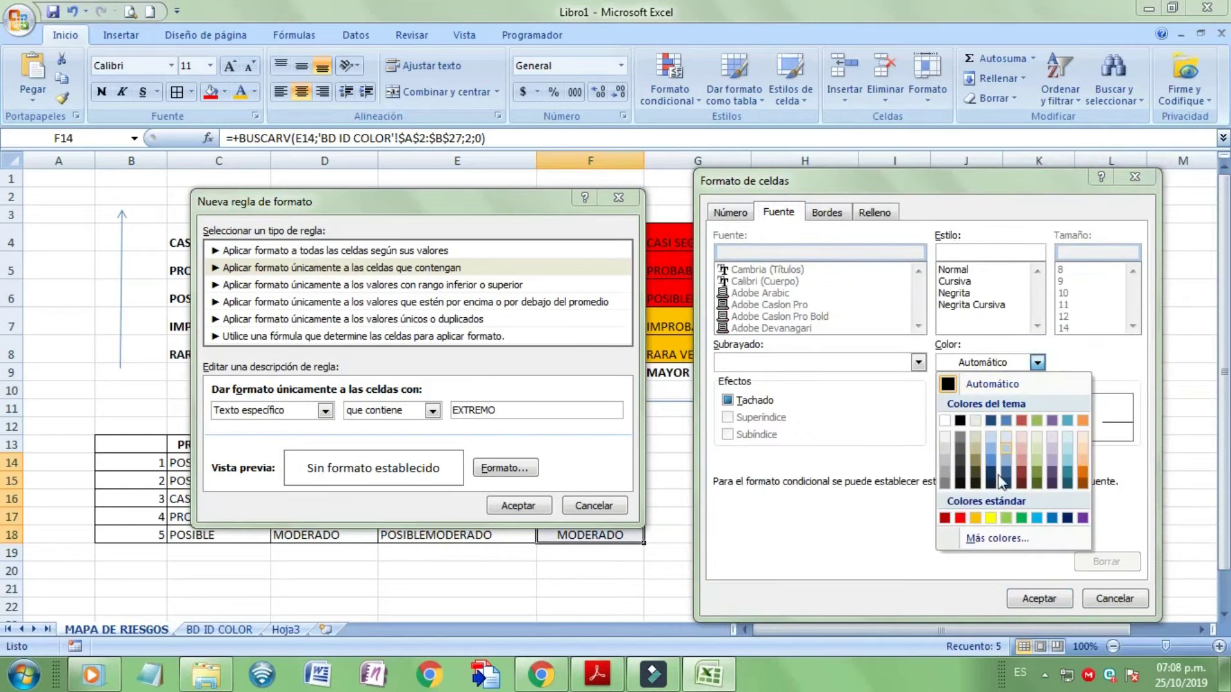
pyautogui.click(991, 518)
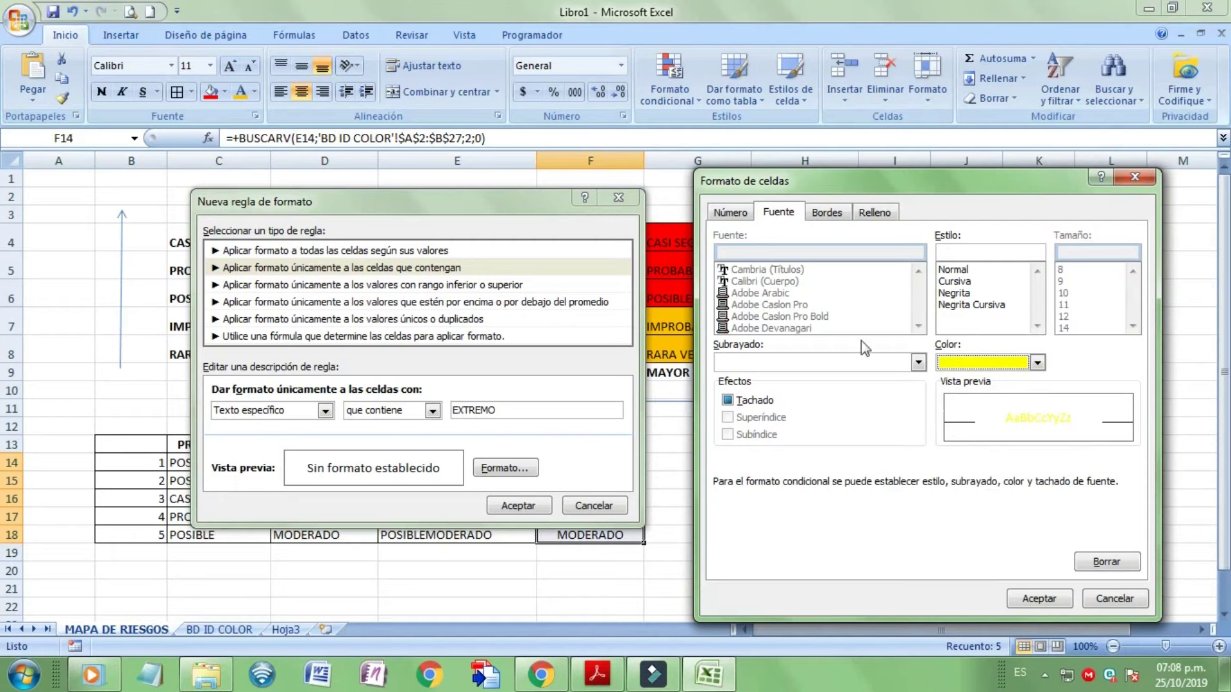
pyautogui.click(965, 297)
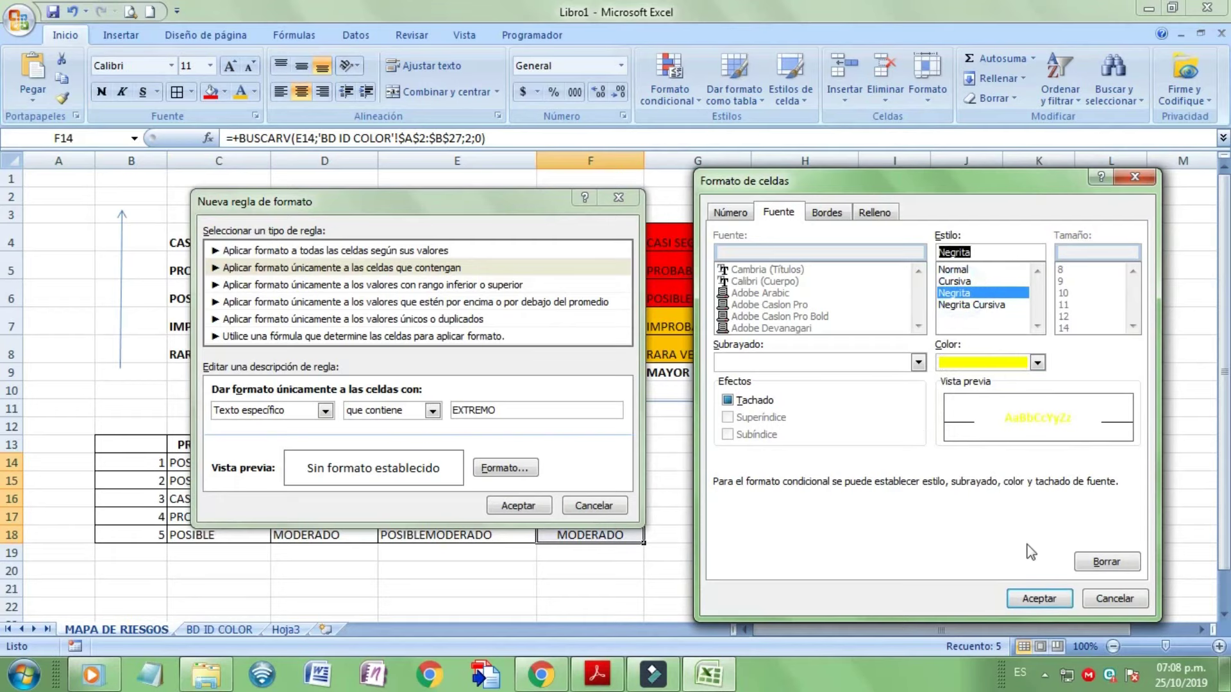
pyautogui.click(1039, 598)
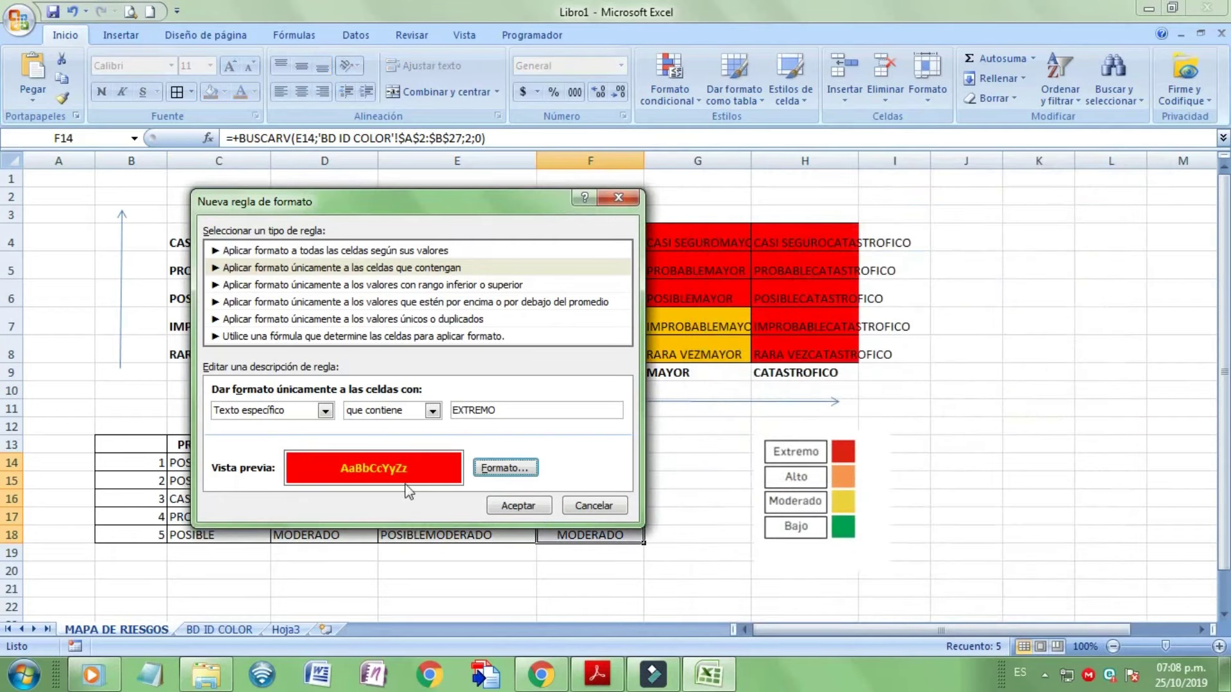
pyautogui.click(519, 509)
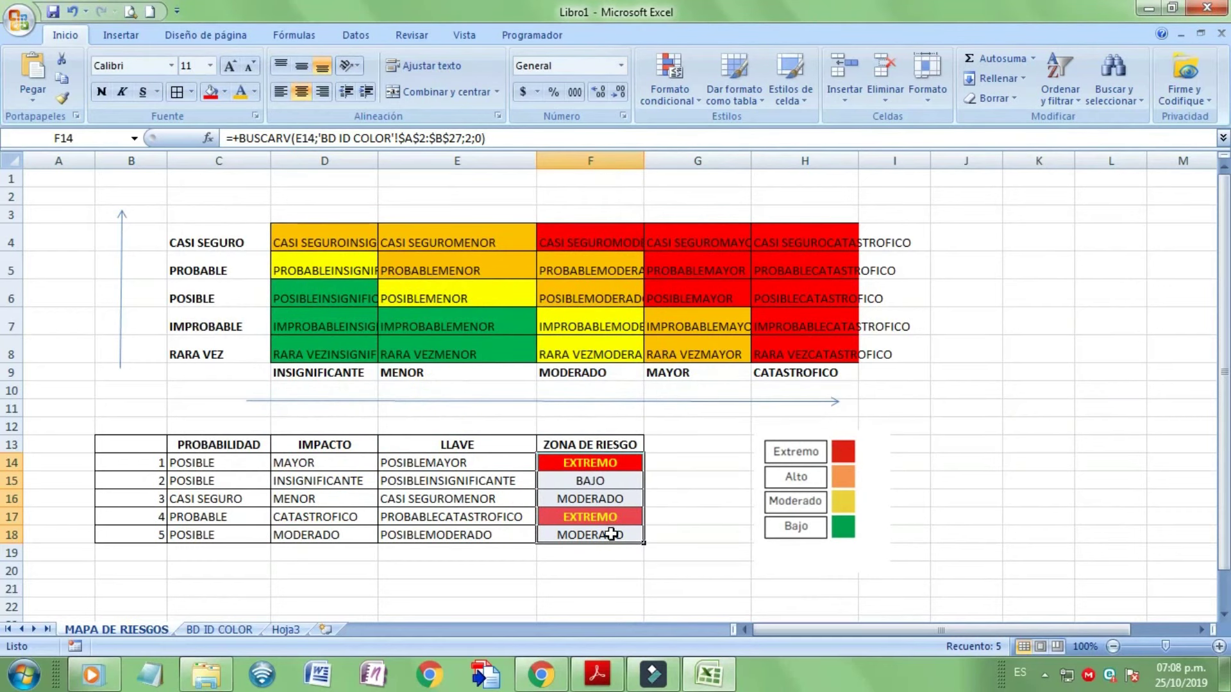
pyautogui.click(667, 93)
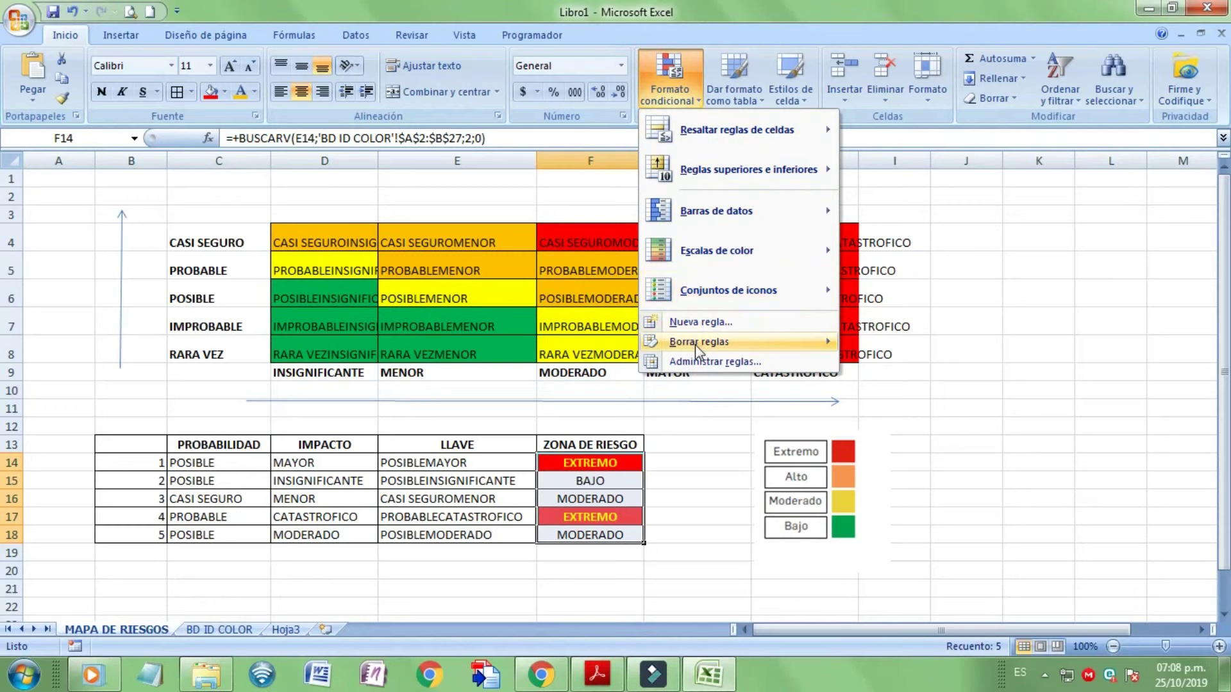
# - Create a specific-text rule giving cells containing ALTO an orange fill
pyautogui.click(702, 324)
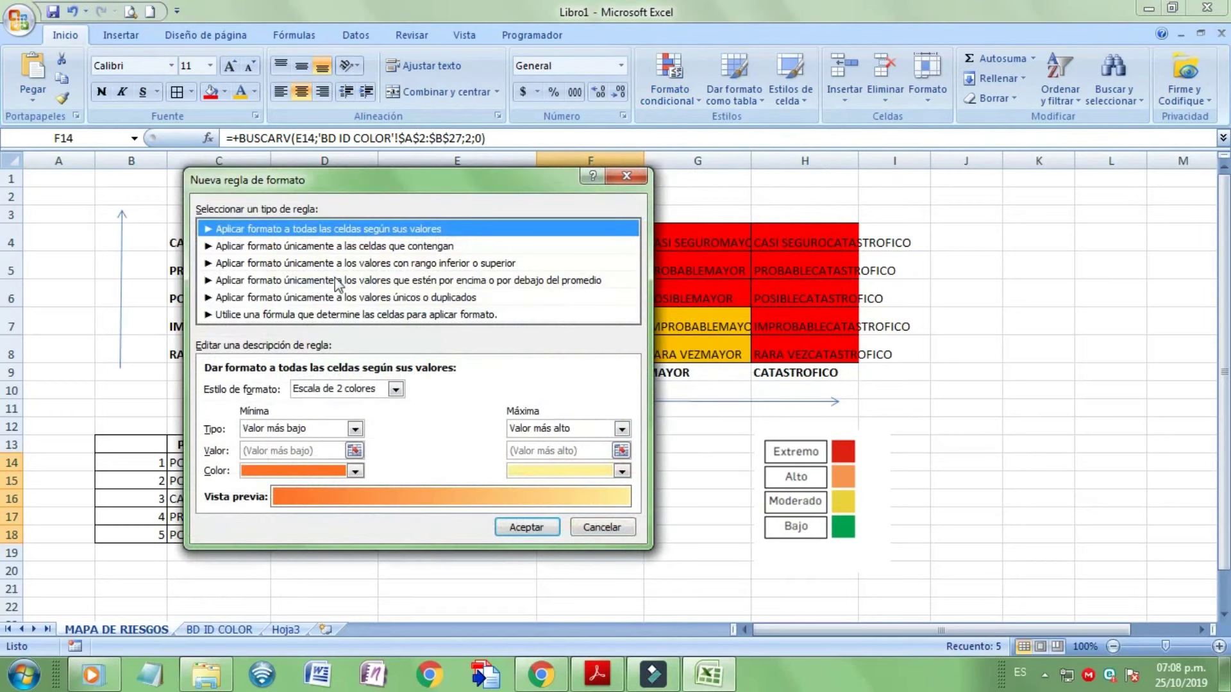
pyautogui.click(345, 247)
pyautogui.click(301, 388)
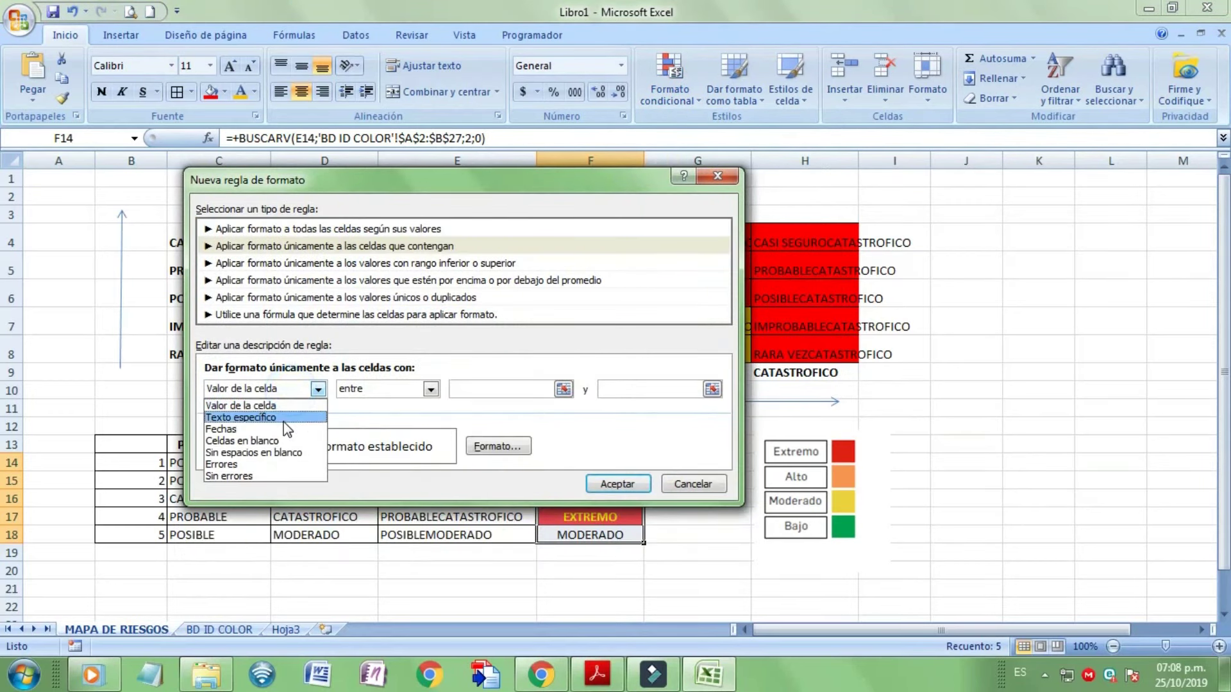
pyautogui.click(282, 421)
pyautogui.click(465, 387)
pyautogui.write('ALTO')
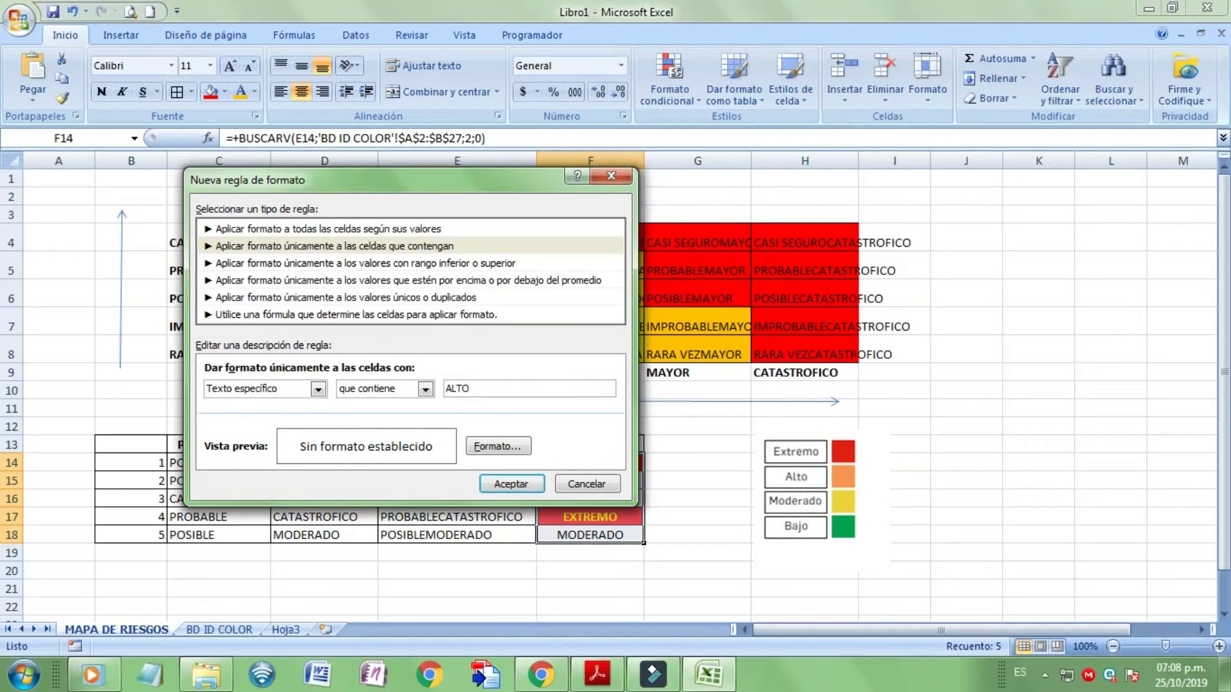
pyautogui.click(509, 444)
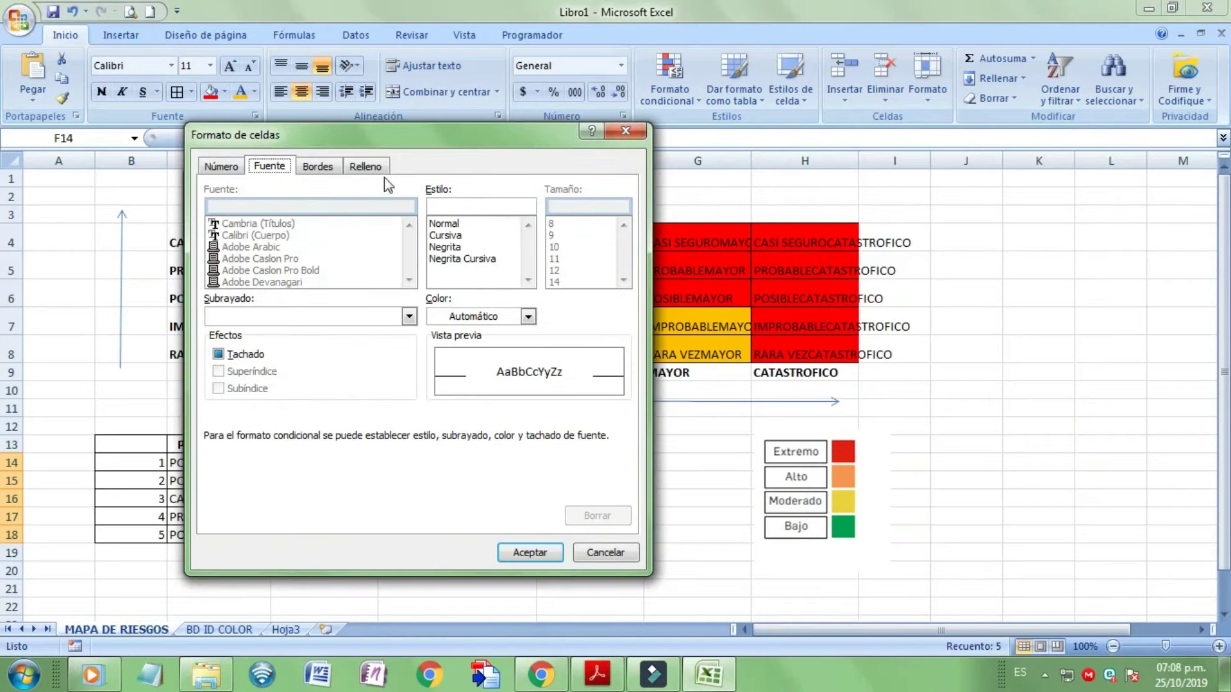
pyautogui.click(366, 166)
pyautogui.click(254, 343)
pyautogui.click(546, 552)
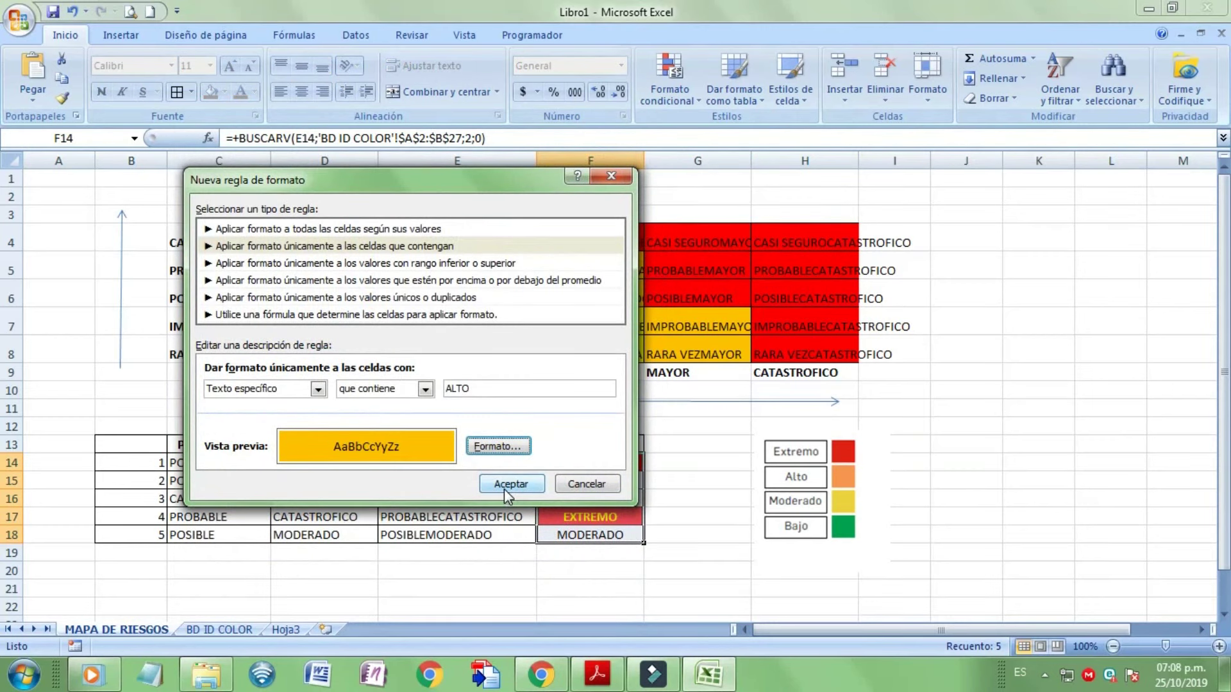
pyautogui.click(511, 484)
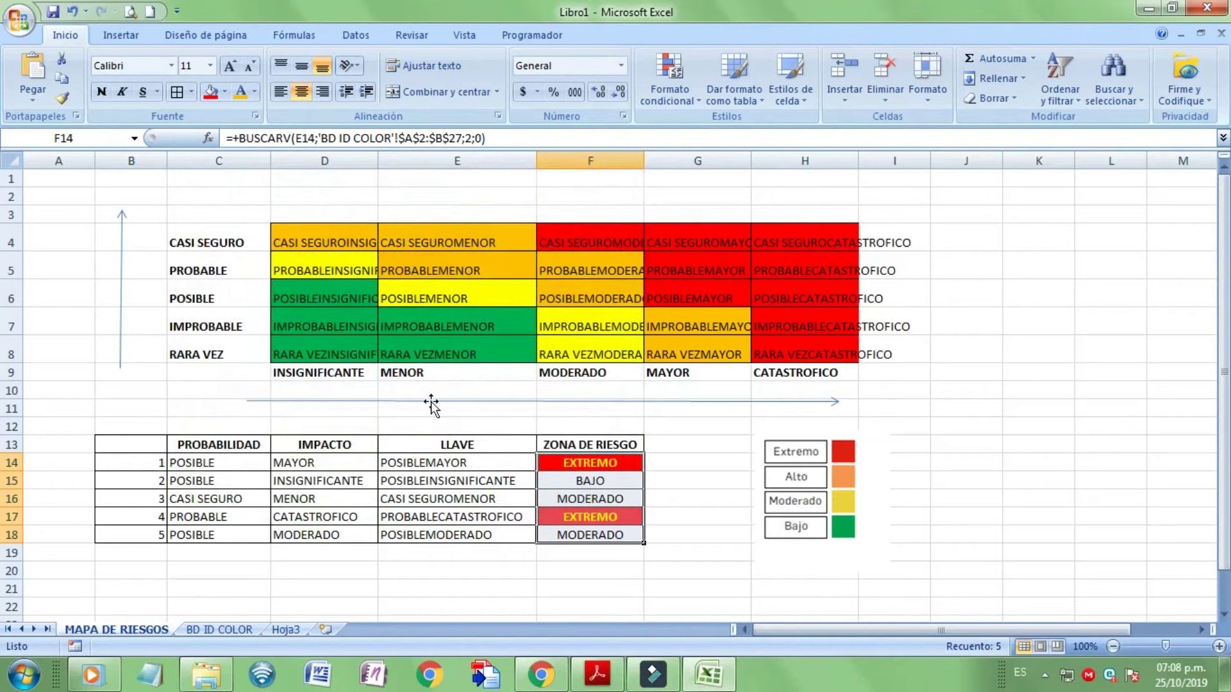
# - Add a specific-text rule giving cells containing MODERADO a yellow fill
pyautogui.click(683, 84)
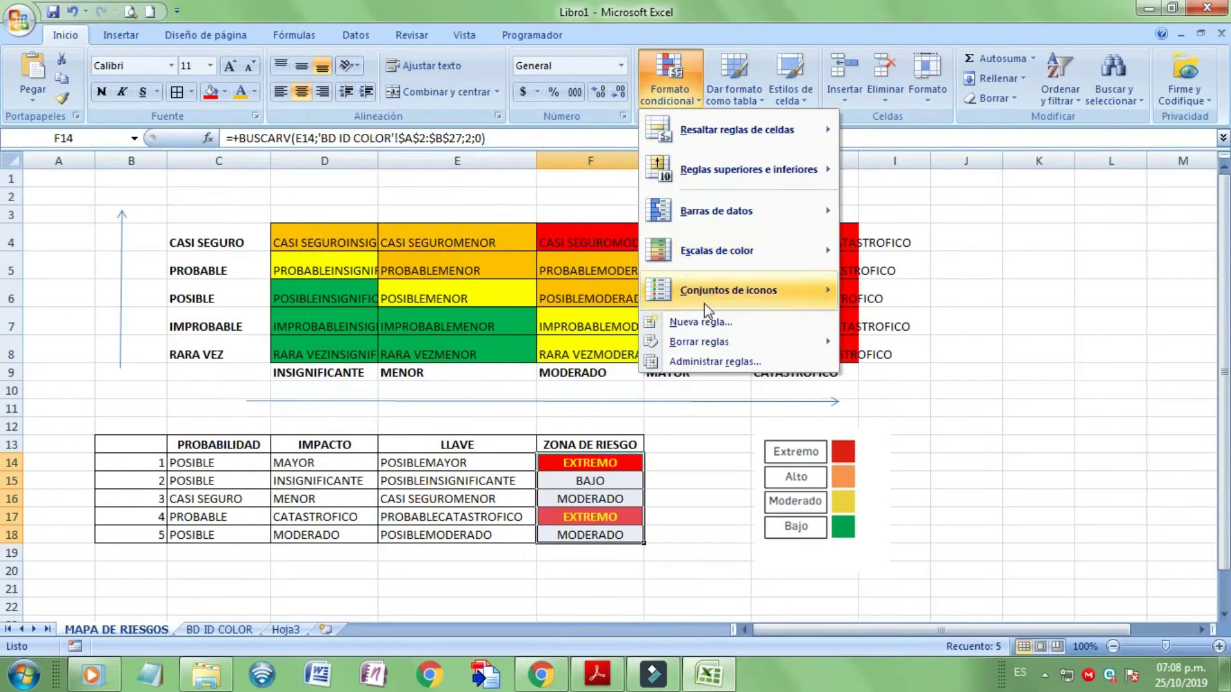
pyautogui.click(704, 322)
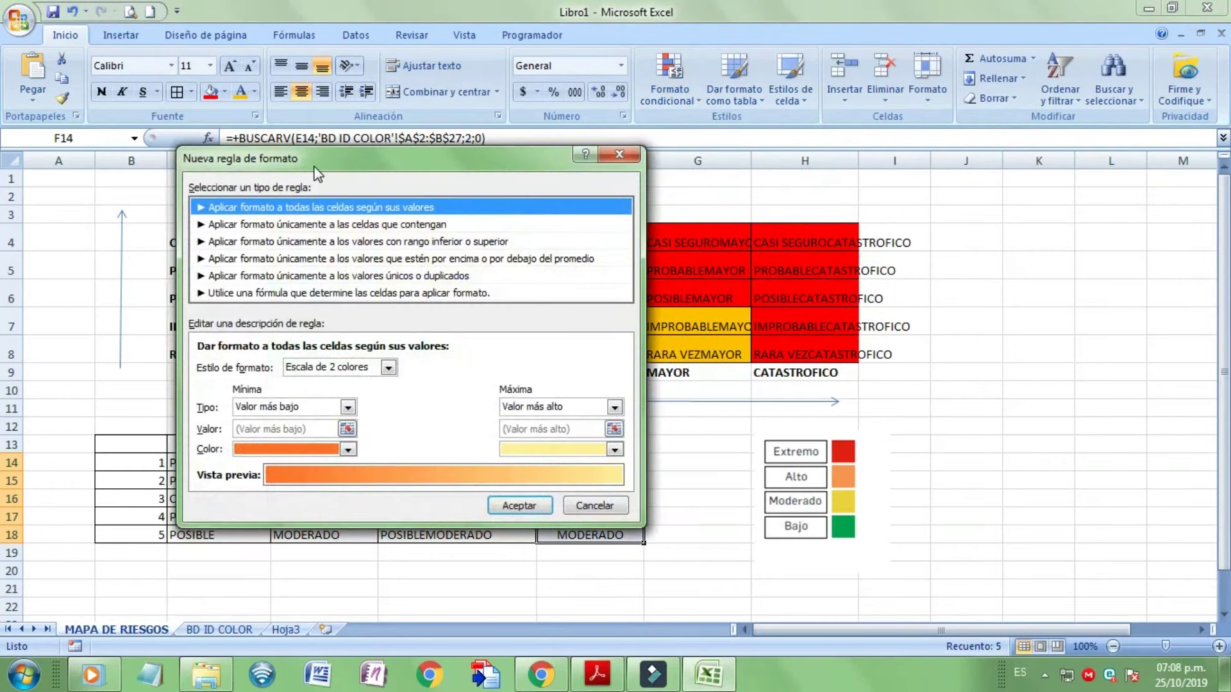
pyautogui.click(316, 225)
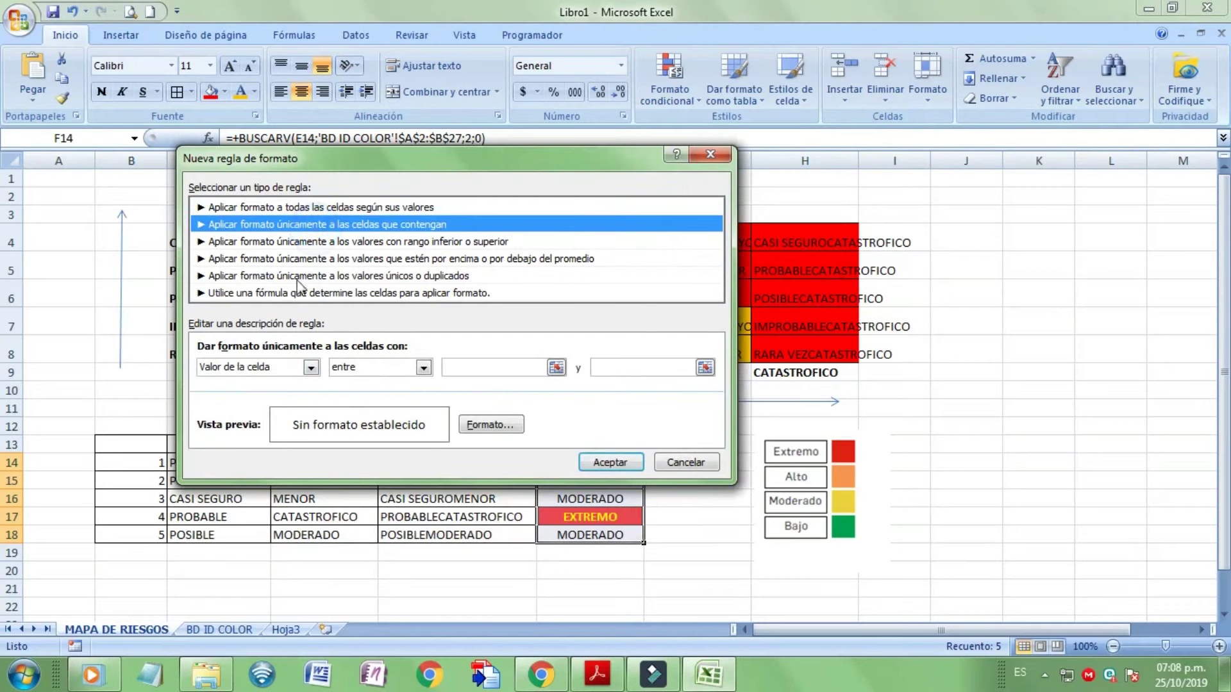
pyautogui.click(270, 369)
pyautogui.click(274, 392)
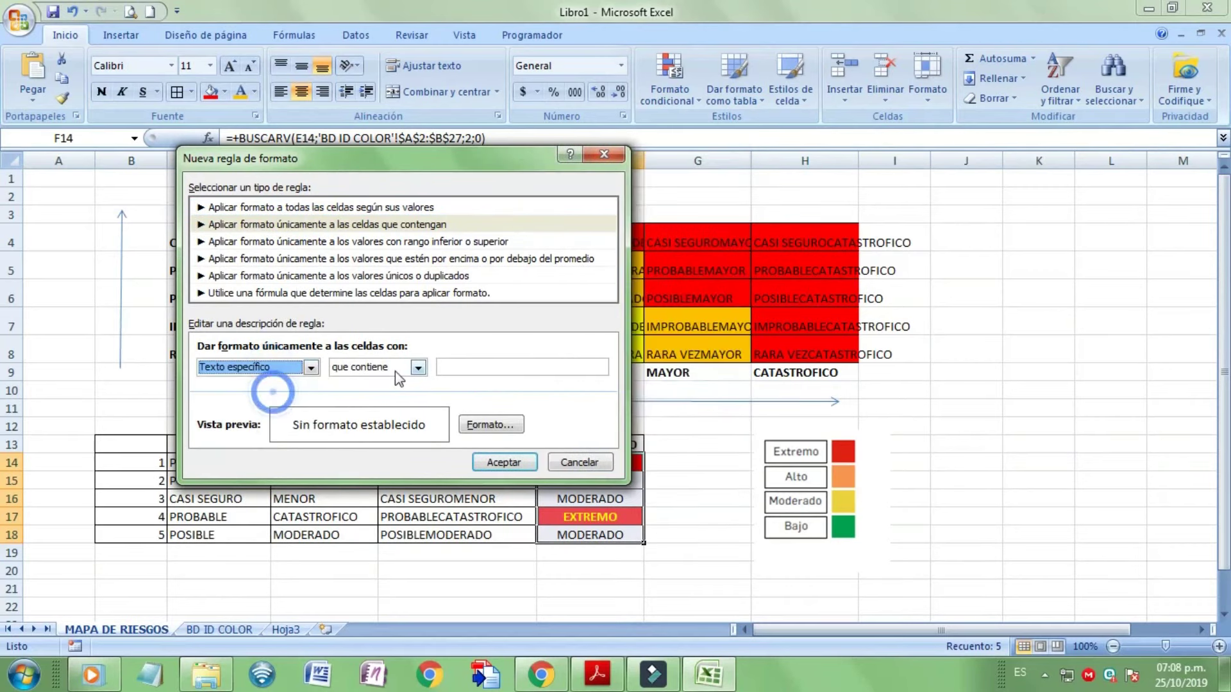
pyautogui.click(461, 369)
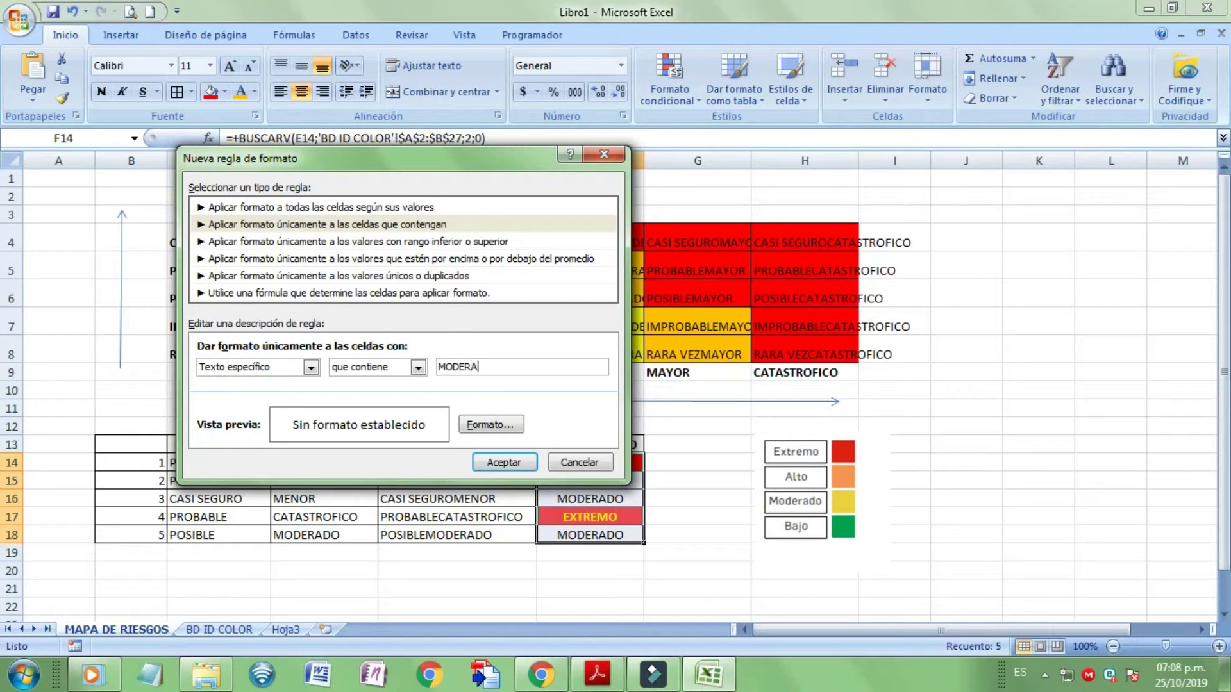
pyautogui.click(481, 425)
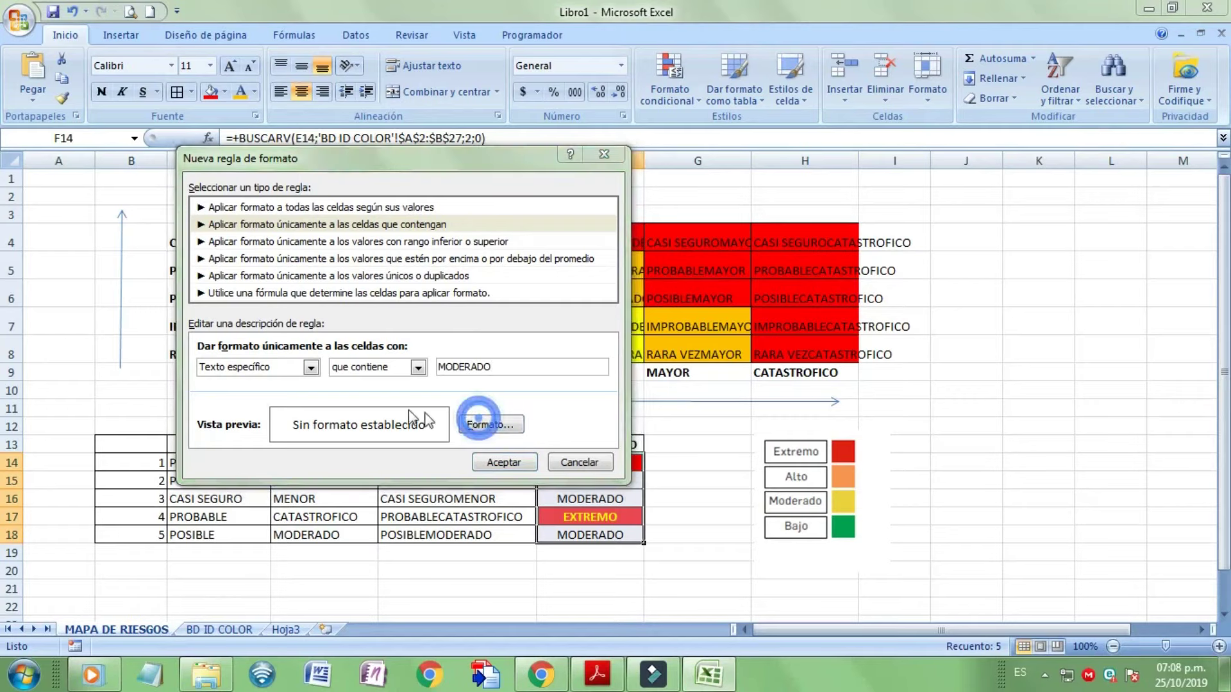
pyautogui.click(263, 321)
pyautogui.click(532, 531)
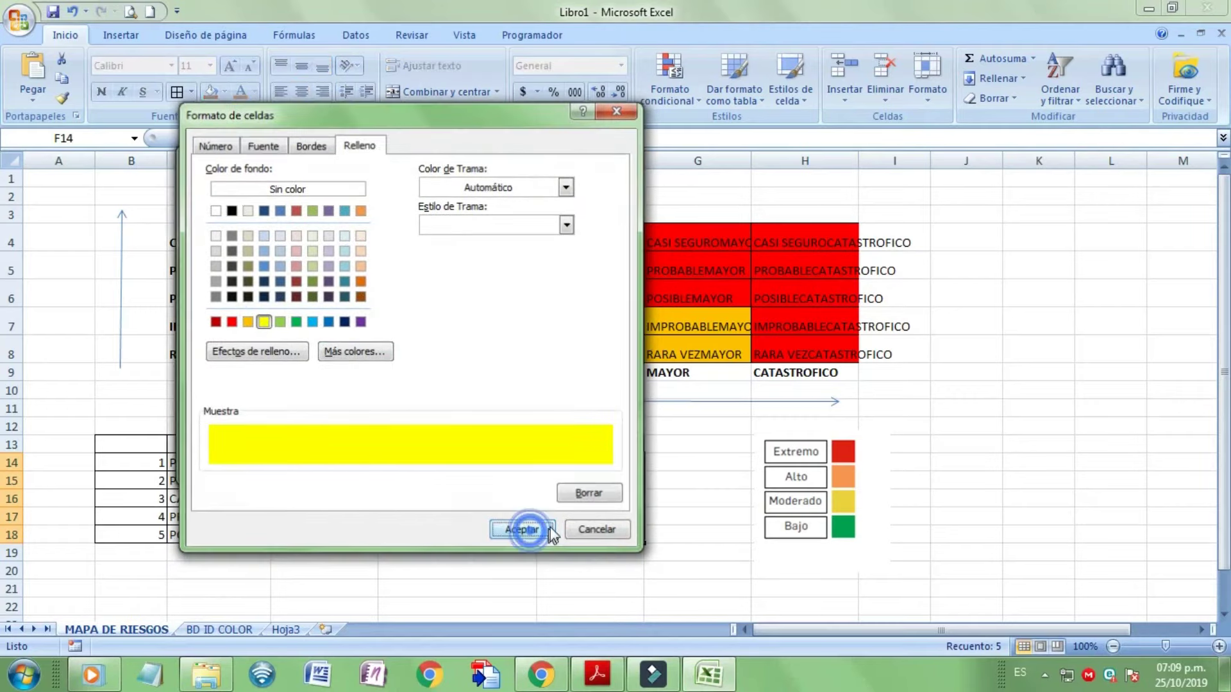
pyautogui.click(488, 462)
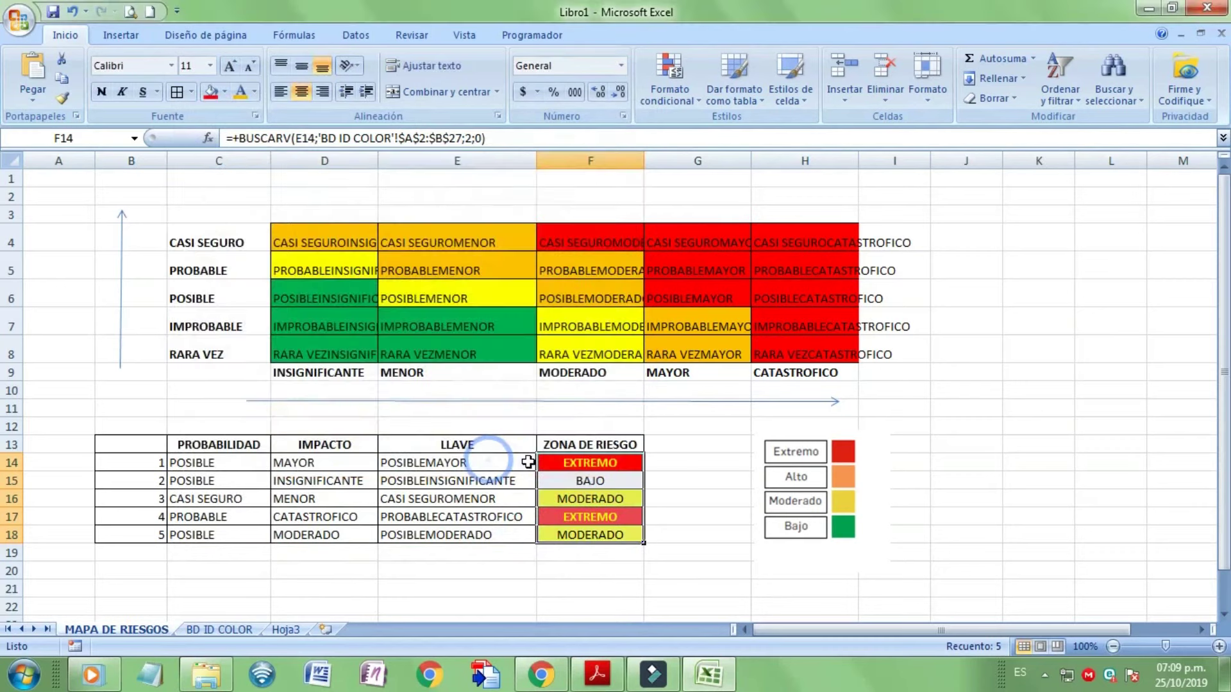
# - Add a specific-text rule giving cells containing BAJO a green fill
pyautogui.click(669, 82)
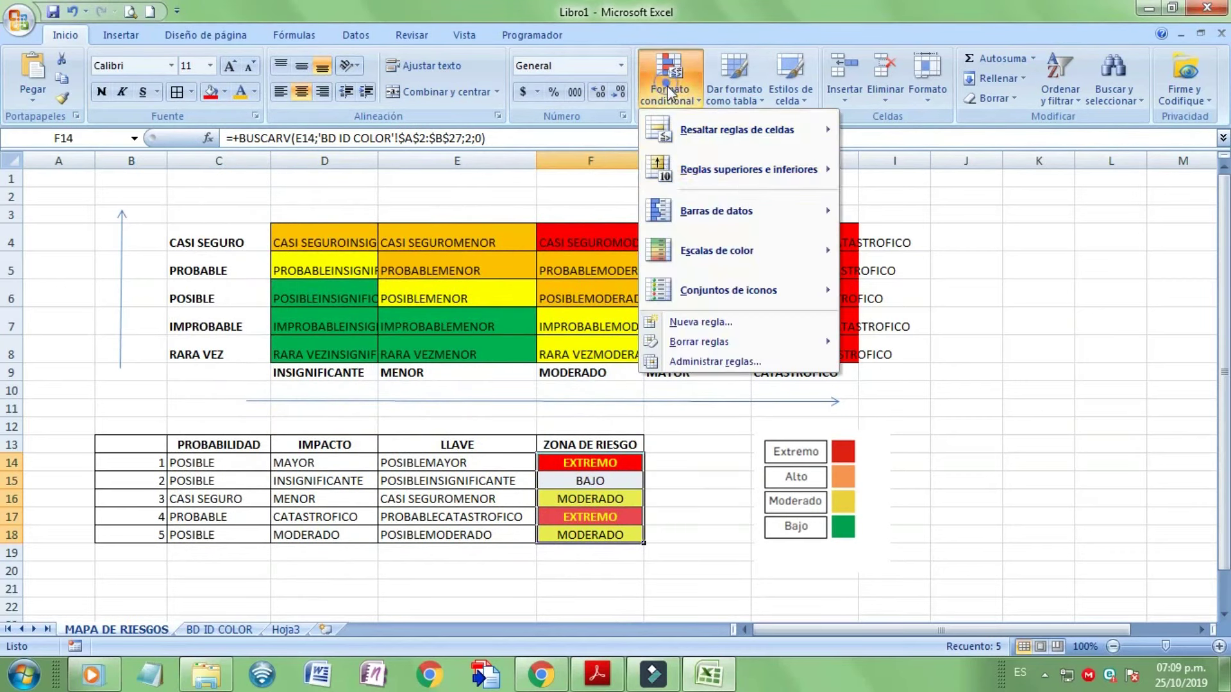
pyautogui.click(690, 322)
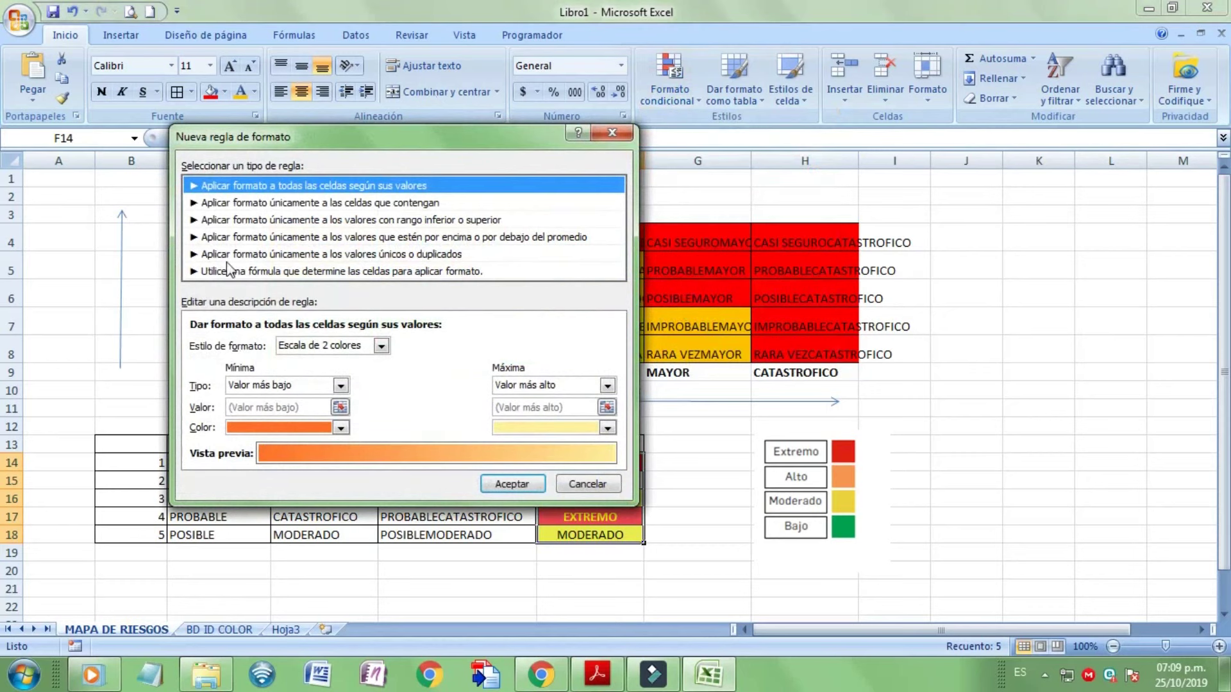
pyautogui.click(243, 202)
pyautogui.click(303, 346)
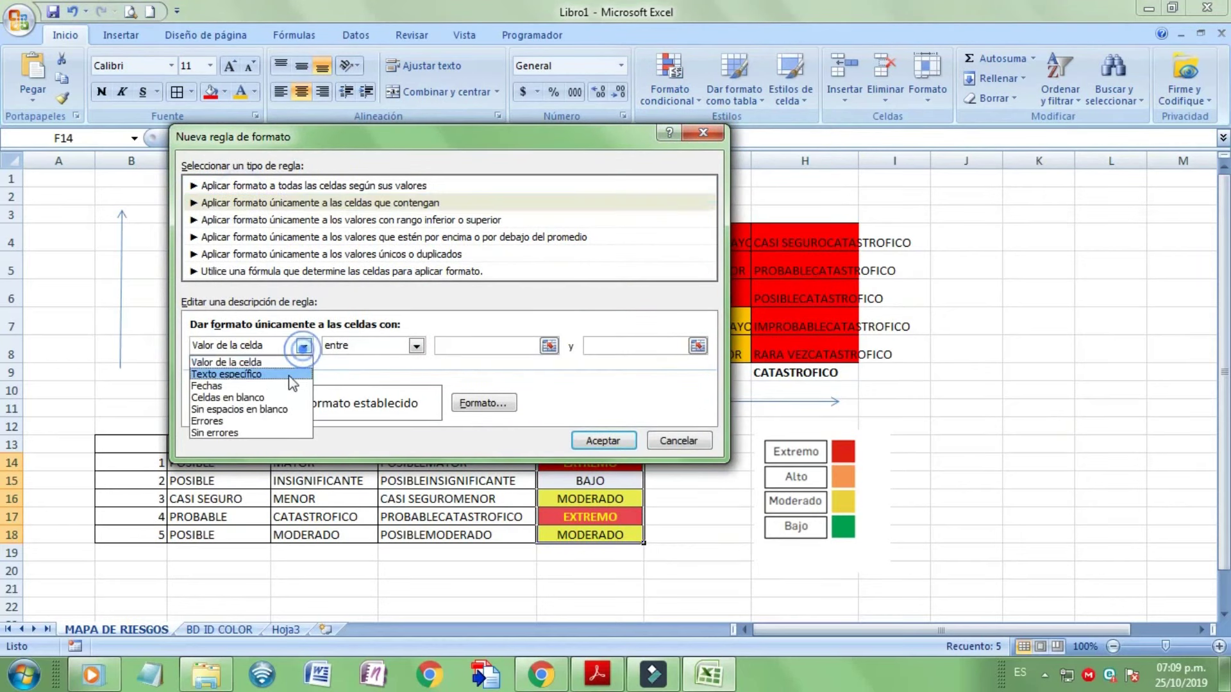
pyautogui.click(275, 375)
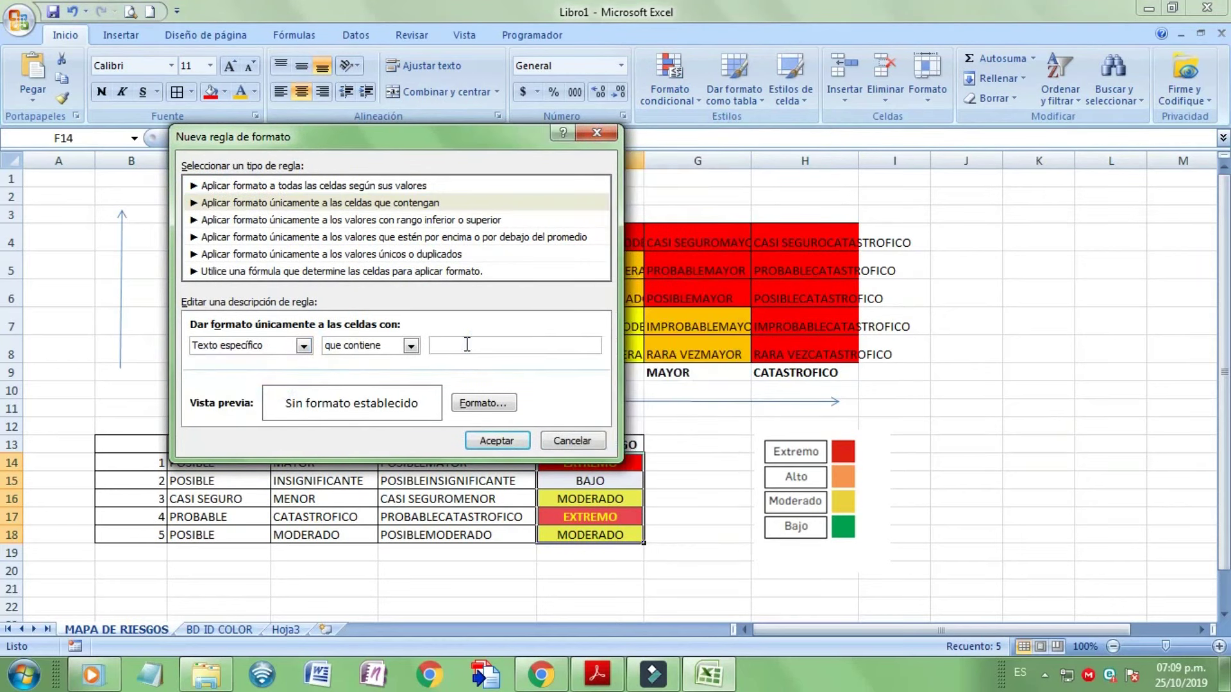
pyautogui.write('BAJO')
pyautogui.click(484, 403)
pyautogui.click(288, 299)
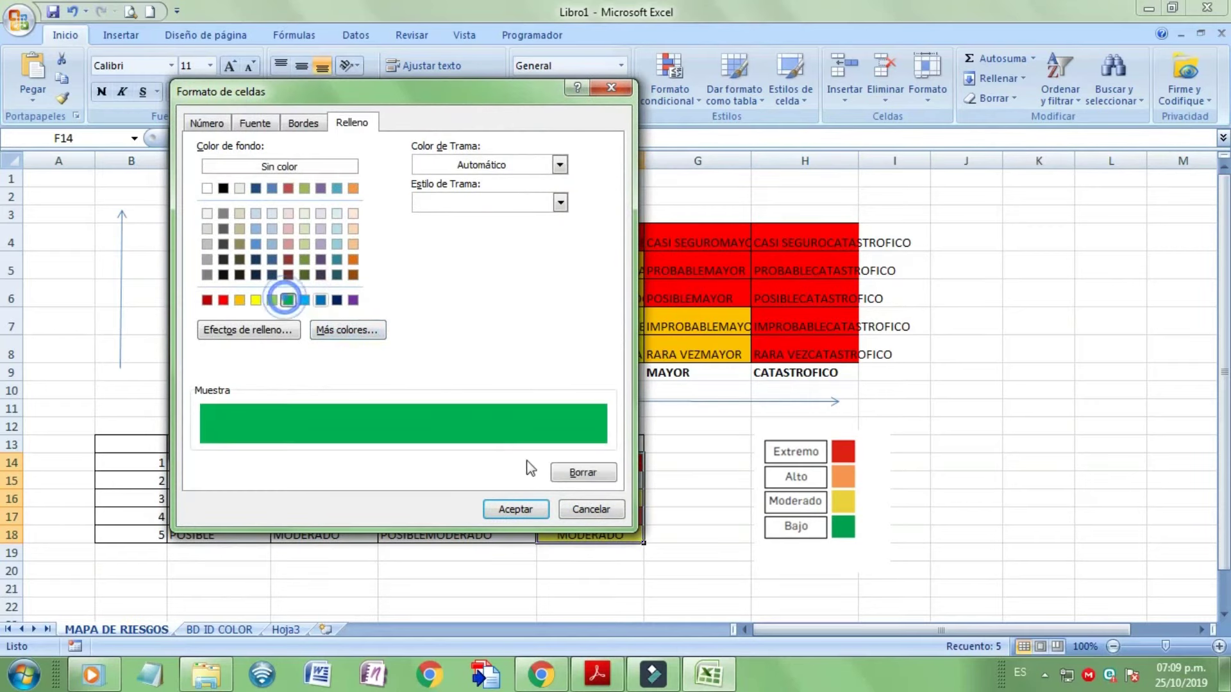
pyautogui.click(526, 503)
pyautogui.click(516, 447)
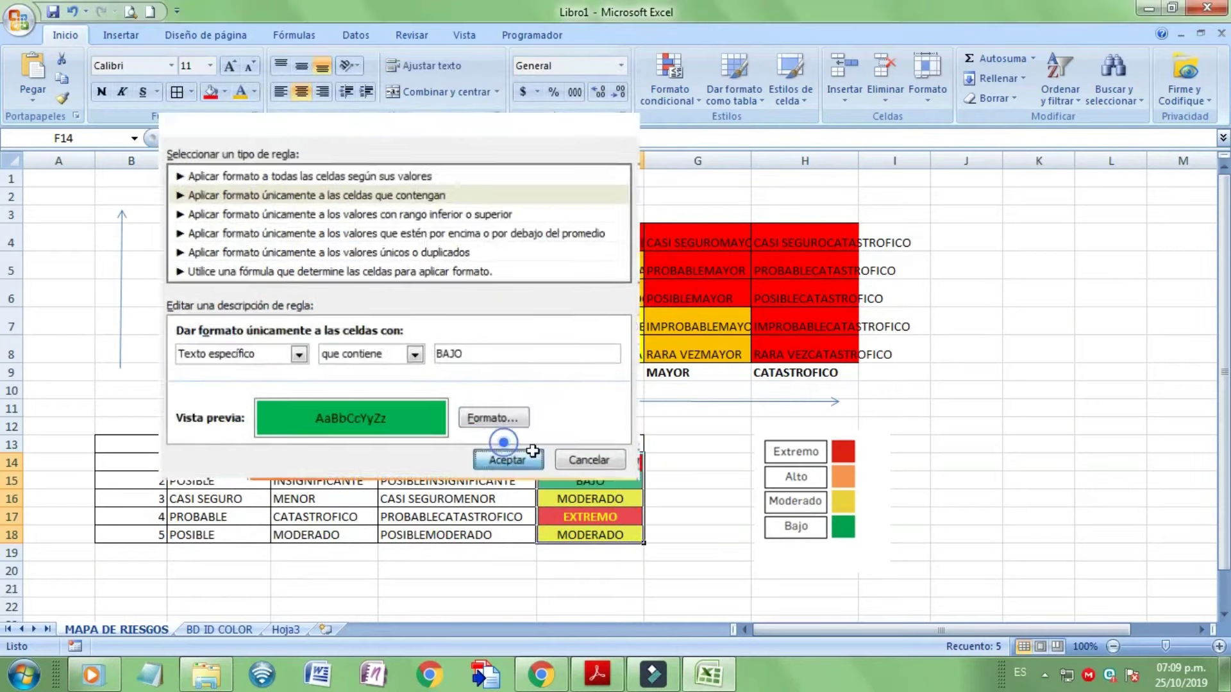
pyautogui.click(607, 502)
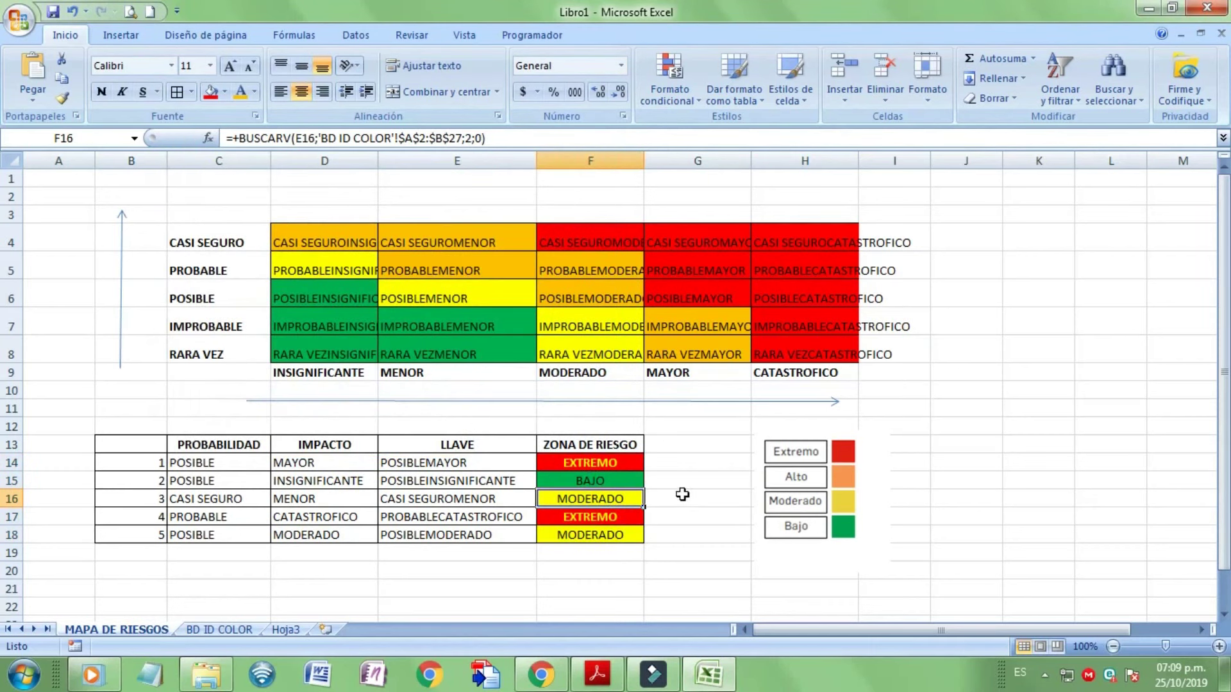
# - Drag the Extremo/Alto/Moderado/Bajo legend picture left beside the risk table, then deselect it
pyautogui.click(694, 513)
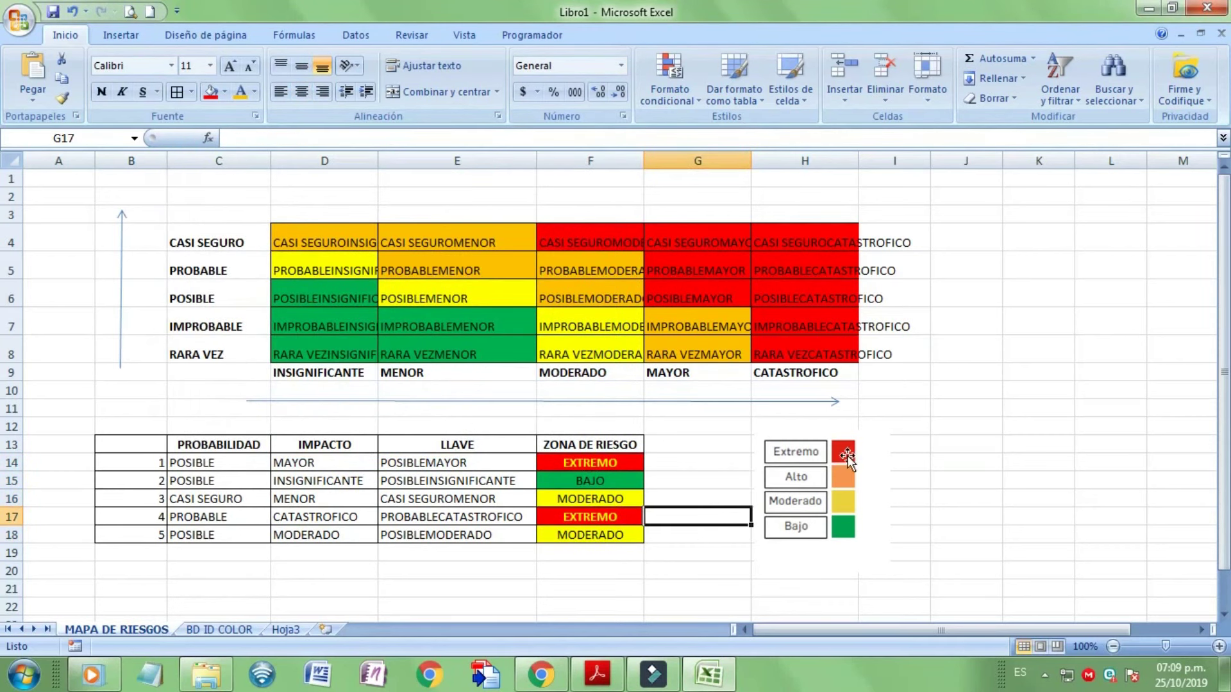
pyautogui.moveTo(757, 481); pyautogui.dragTo(706, 489)
pyautogui.moveTo(330, 234); pyautogui.dragTo(809, 356)
pyautogui.click(968, 426)
pyautogui.click(705, 527)
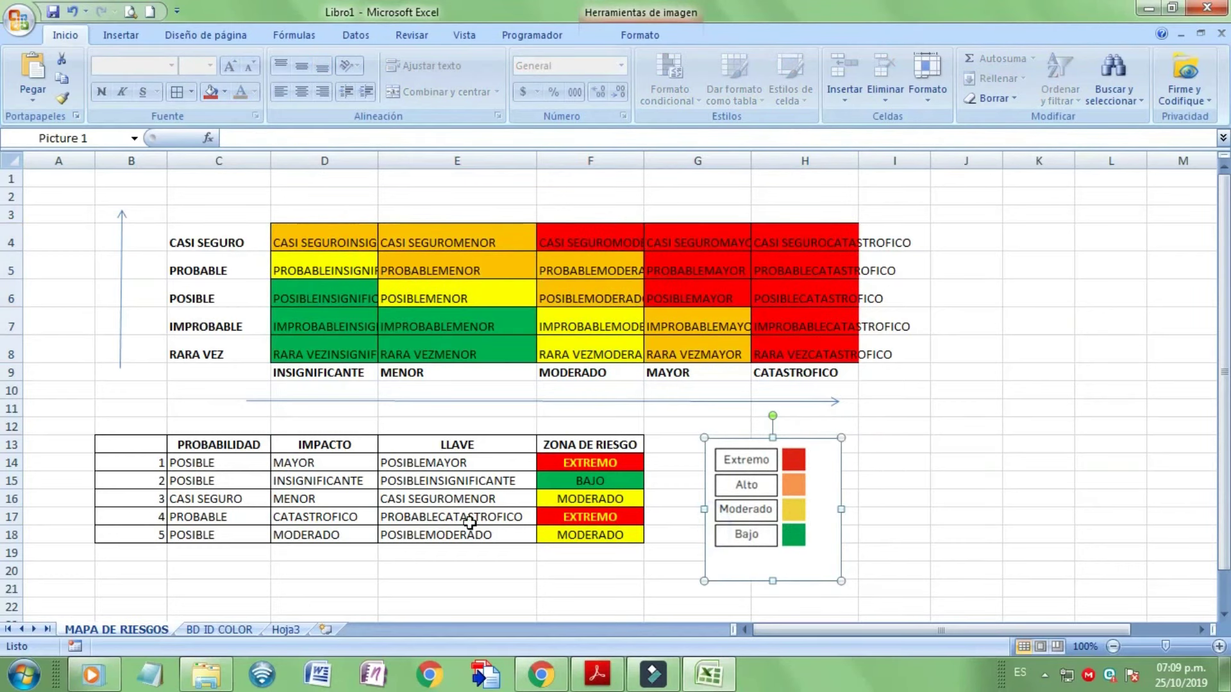
pyautogui.click(211, 462)
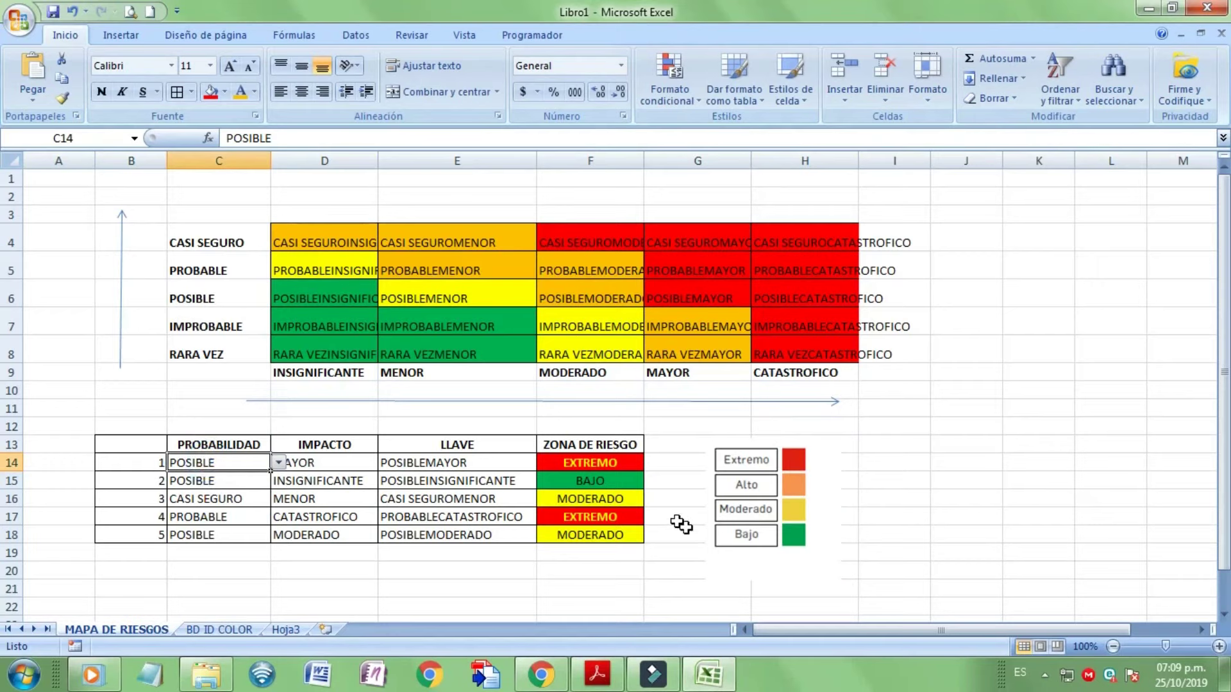
# - Set risk row 2 to CASI SEGURO probability and MENOR impact, then check F15's lookup
pyautogui.click(439, 243)
pyautogui.click(229, 480)
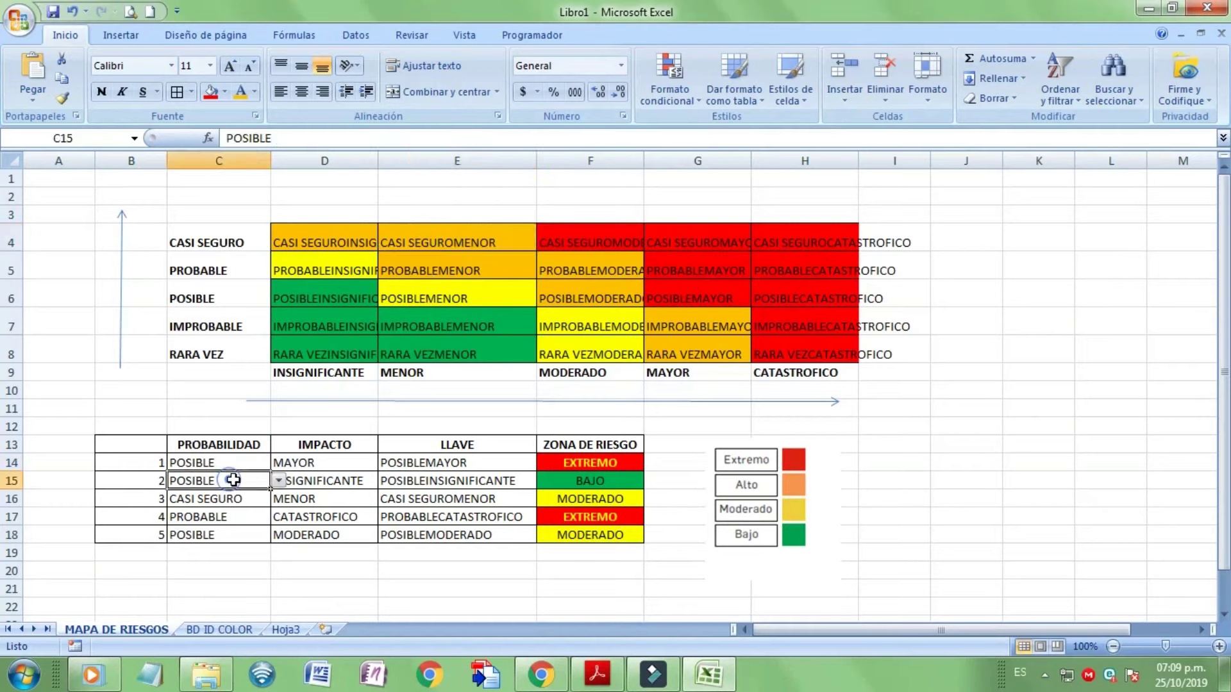
pyautogui.click(279, 481)
pyautogui.click(268, 496)
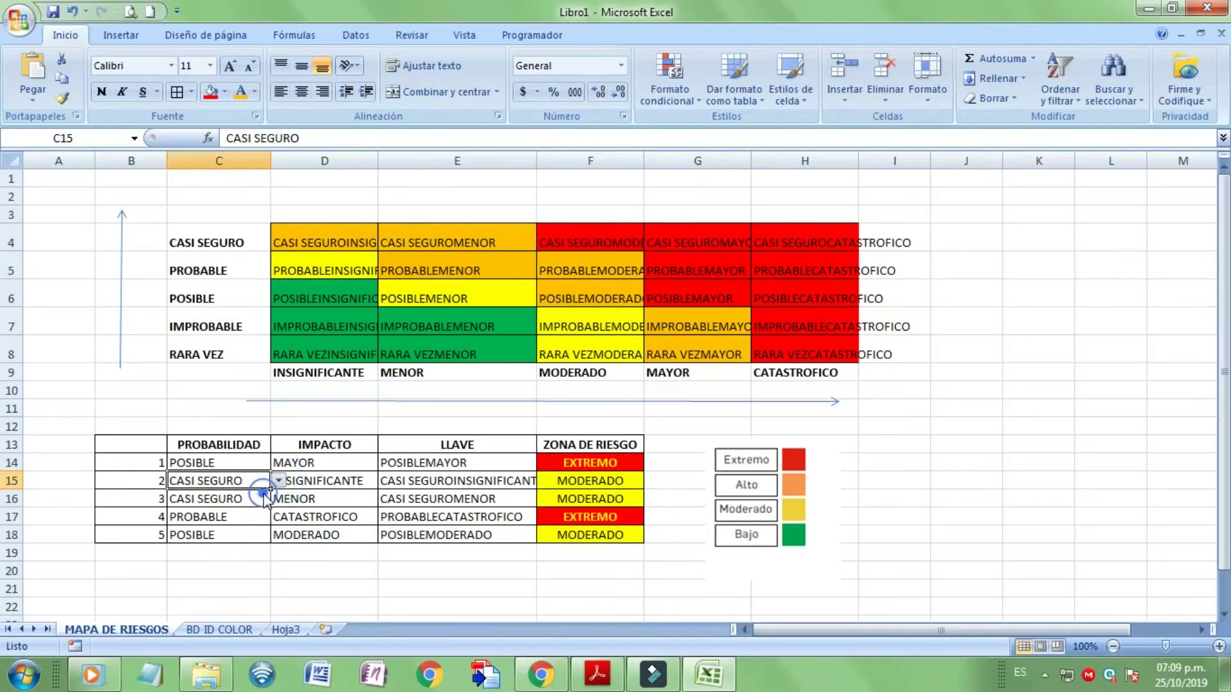
pyautogui.click(339, 479)
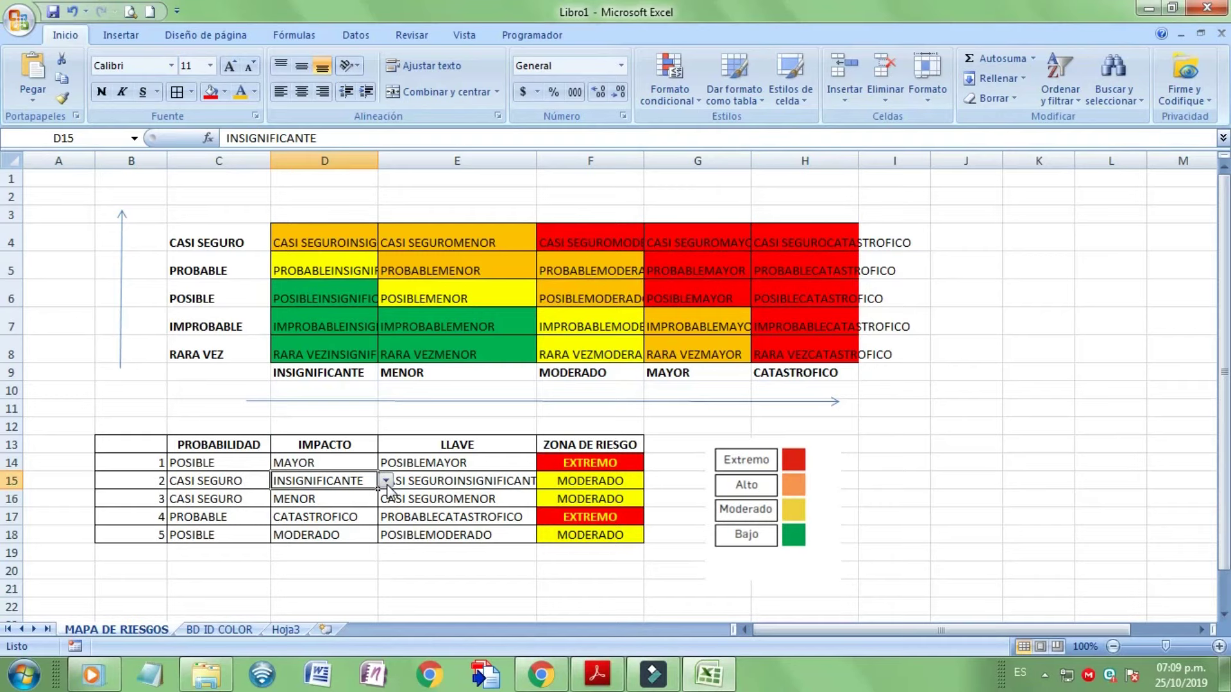
pyautogui.click(386, 481)
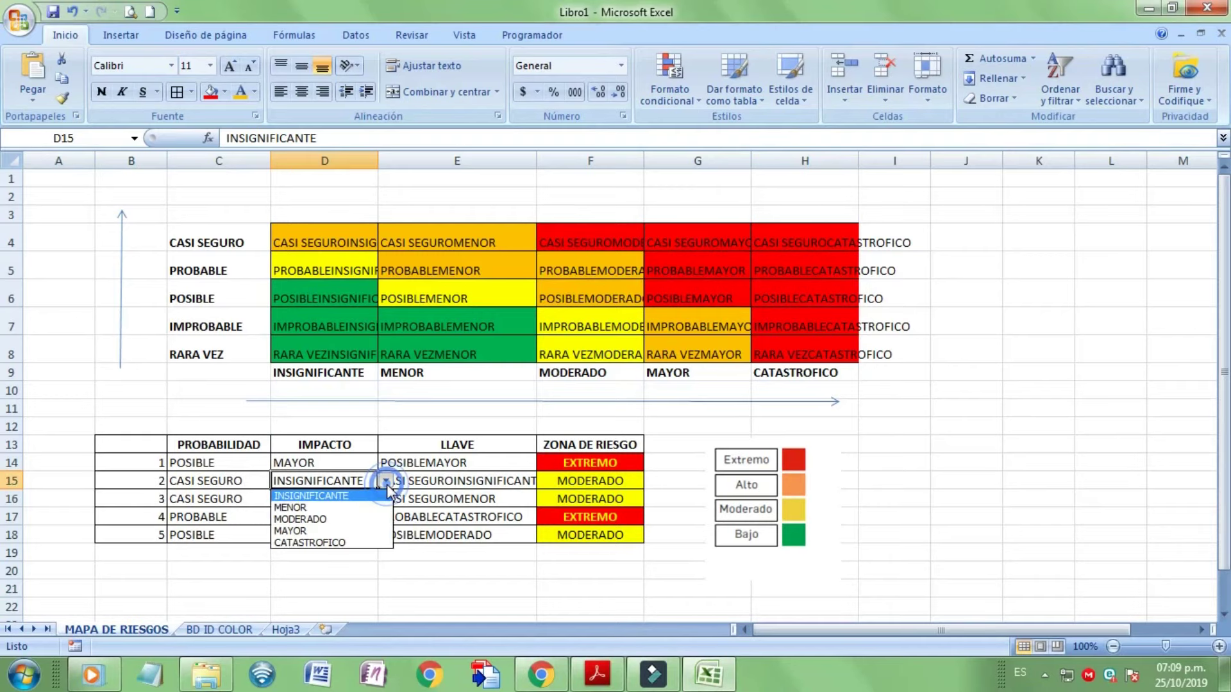
pyautogui.click(359, 509)
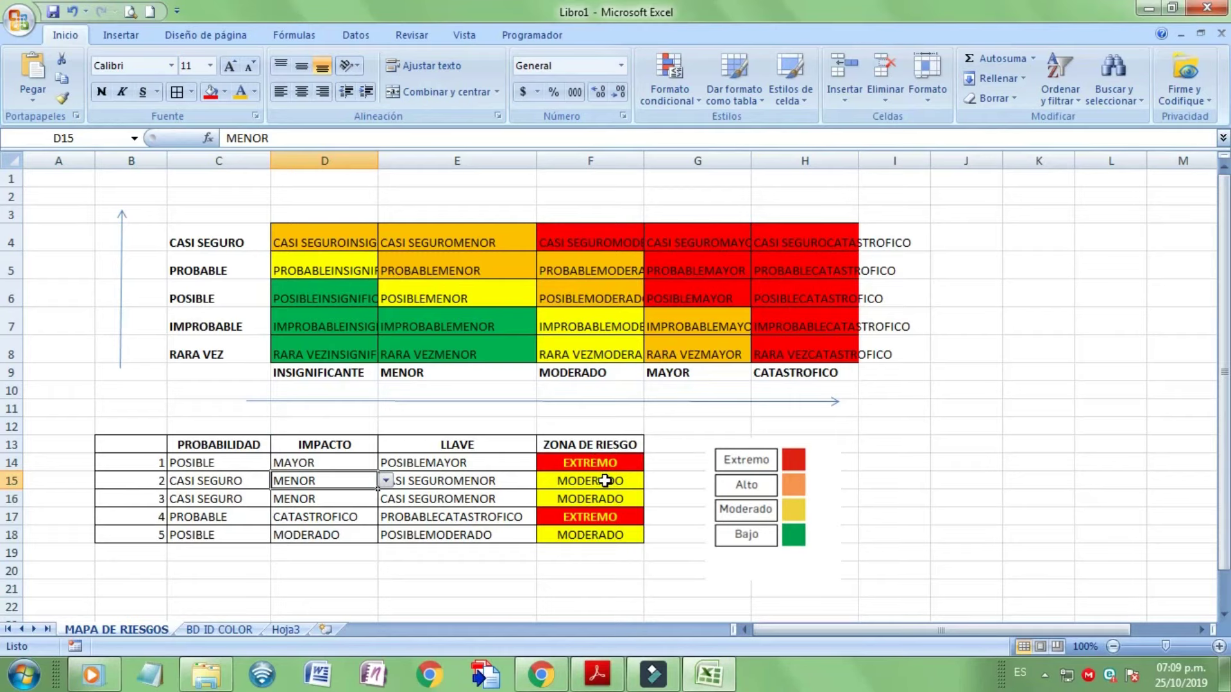
pyautogui.click(605, 481)
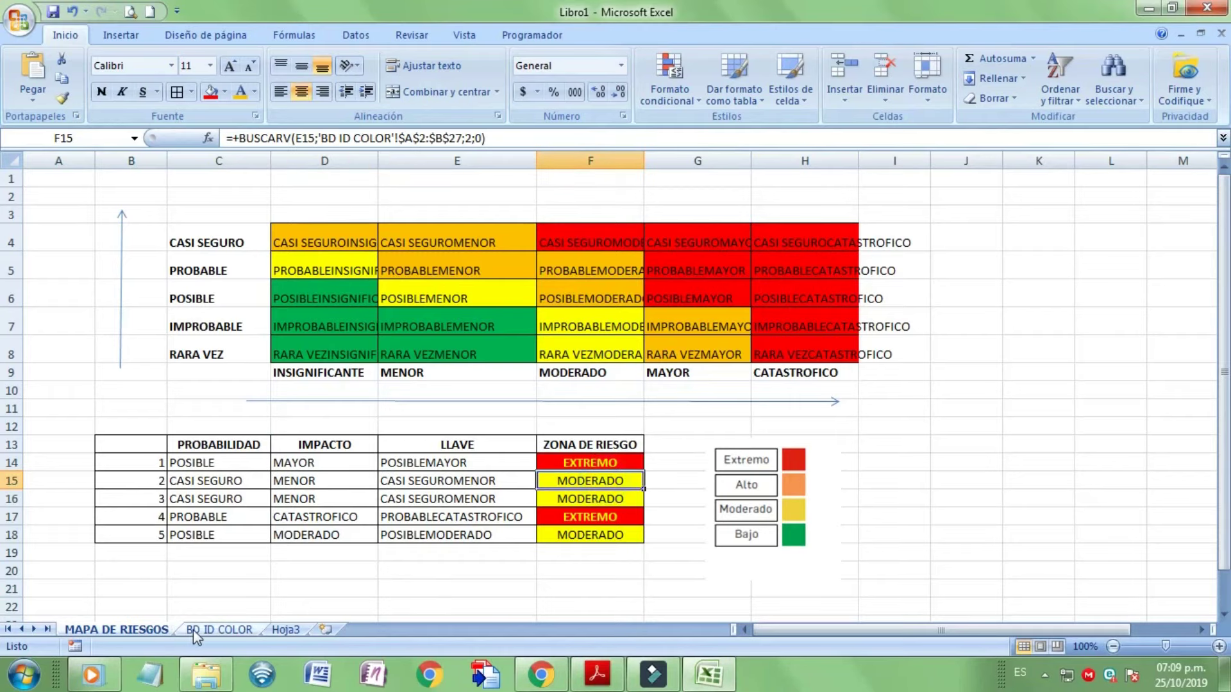
# - Switch to the BD ID COLOR sheet, view its ZONA filter, and consult the risk guide PDF
pyautogui.click(194, 630)
pyautogui.click(259, 196)
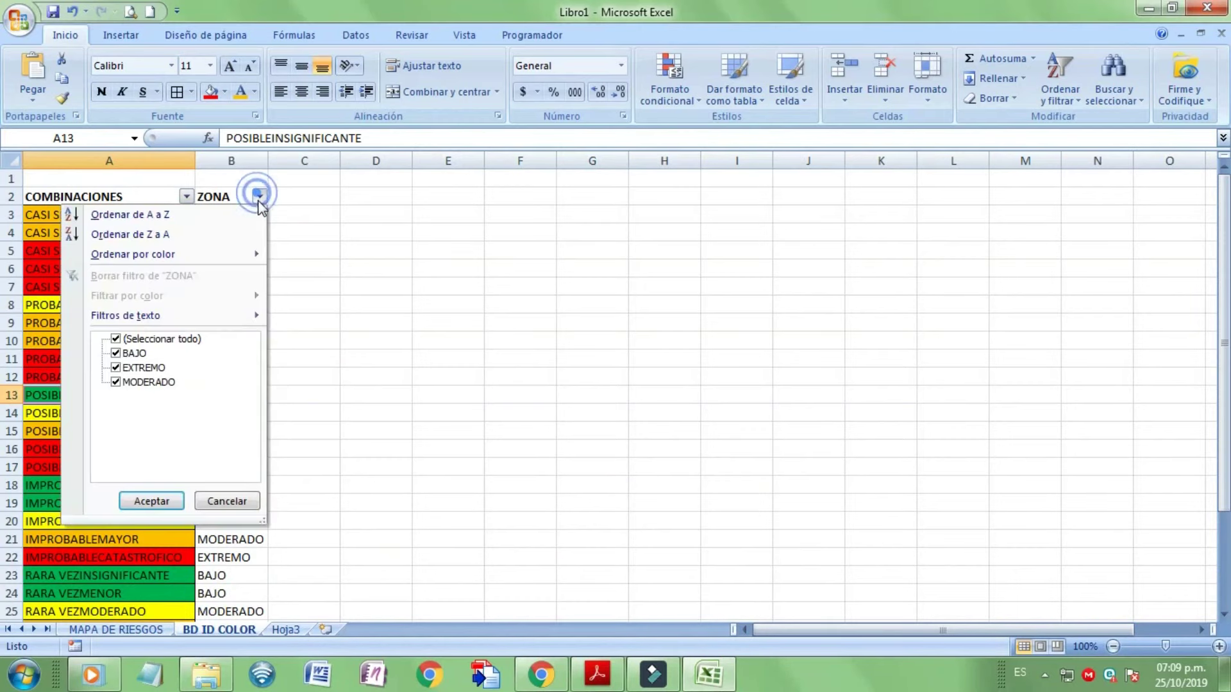
pyautogui.click(432, 340)
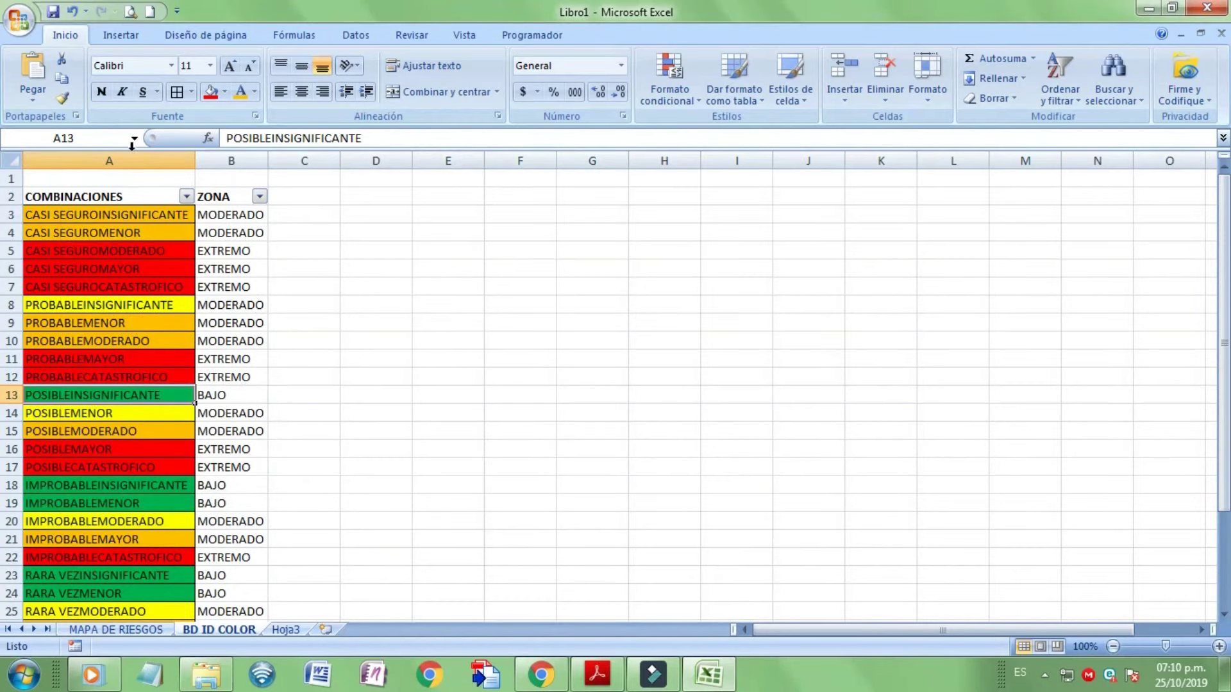
pyautogui.hotkey('alt', 'Tab')
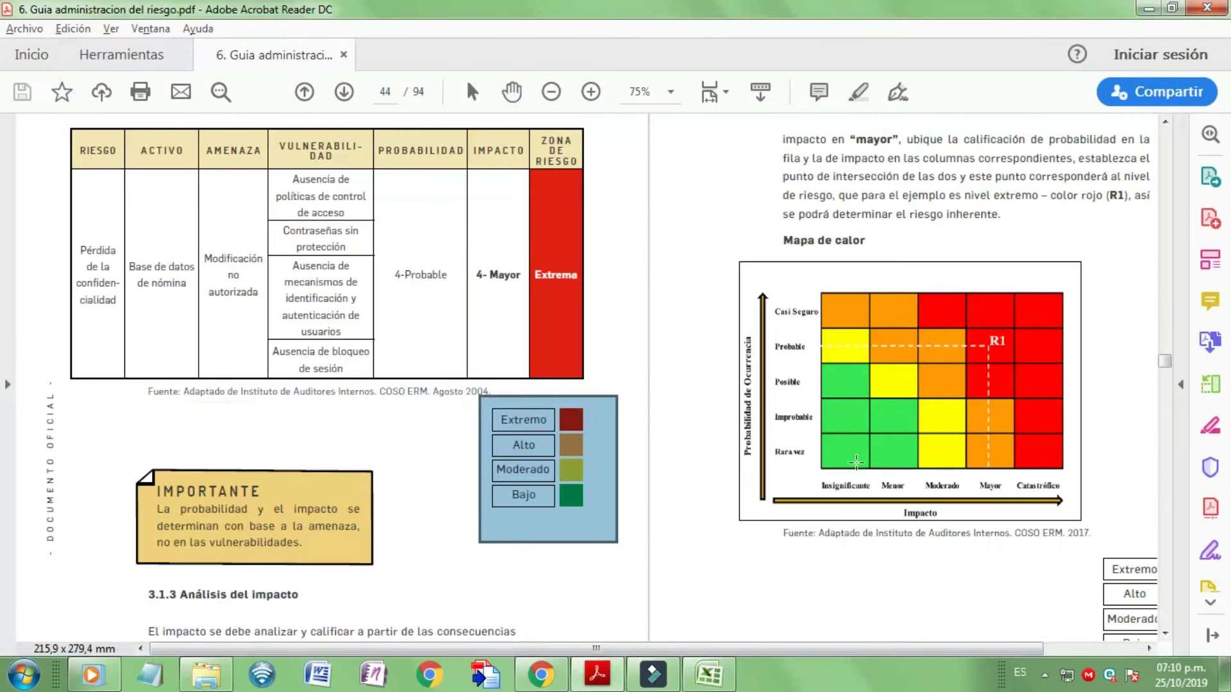
pyautogui.hotkey('alt', 'Tab')
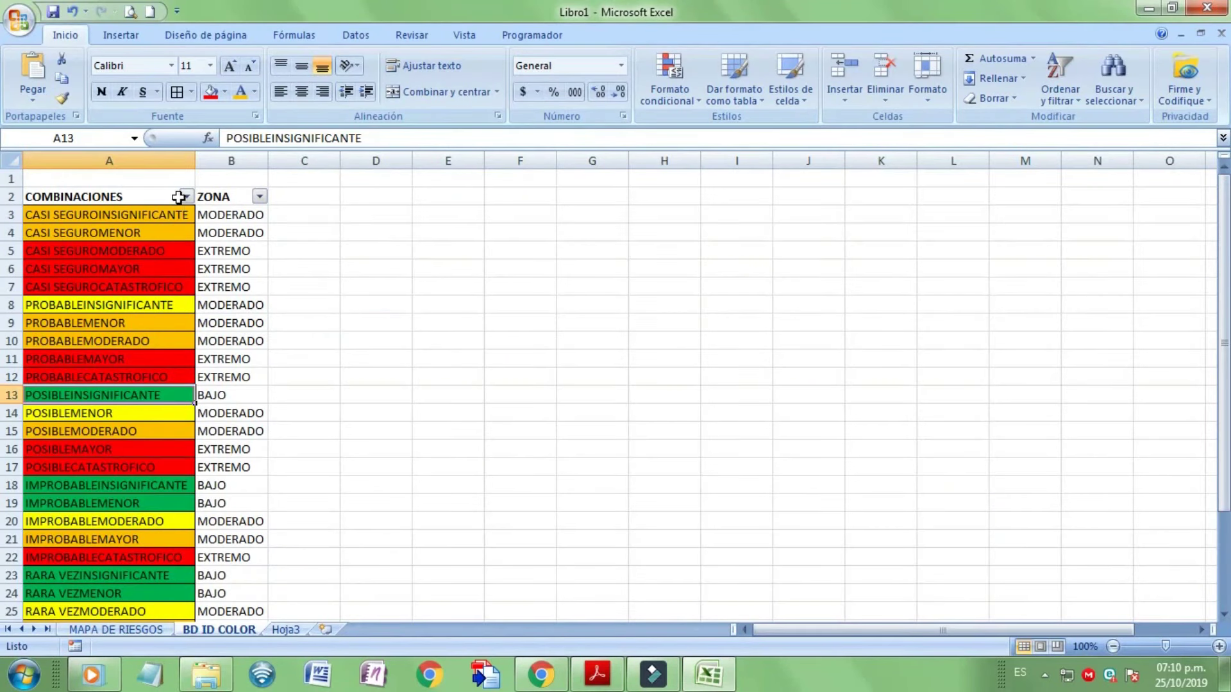
# - Filter COMBINACIONES to orange cells and enter ALTO as B3's zone
pyautogui.click(186, 196)
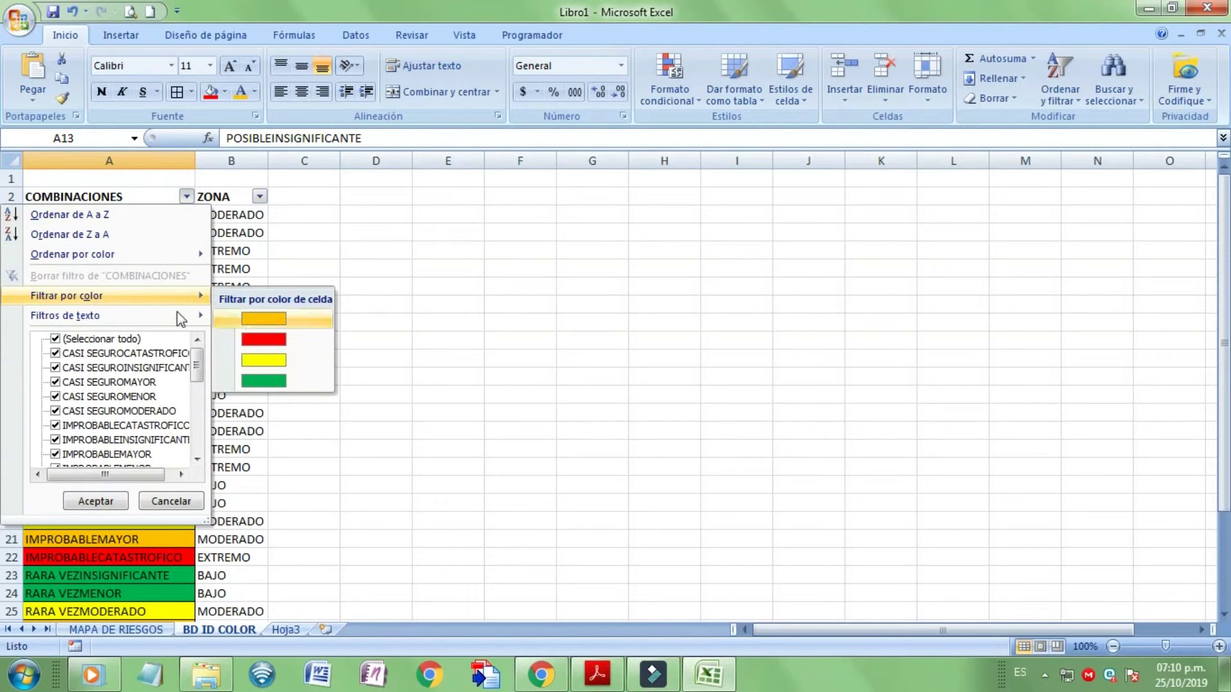
pyautogui.click(263, 319)
pyautogui.click(230, 214)
pyautogui.write('AKT')
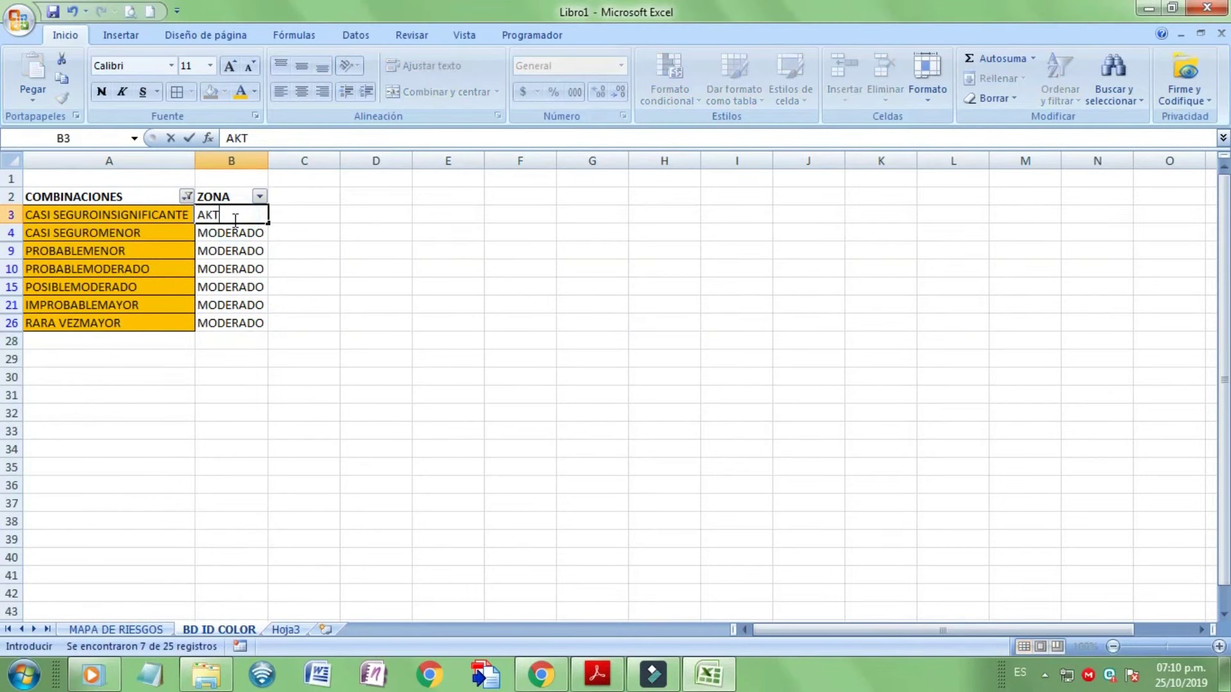
pyautogui.press('Return')
# - Copy ALTO into the remaining orange rows' ZONA cells and clear the colour filter
pyautogui.click(234, 220)
pyautogui.hotkey('ctrl', 'c')
pyautogui.press('Down')
pyautogui.hotkey('shift', 'Down')
pyautogui.hotkey('shift', 'Down')
pyautogui.hotkey('shift', 'Down')
pyautogui.hotkey('shift', 'Down')
pyautogui.press('Return')
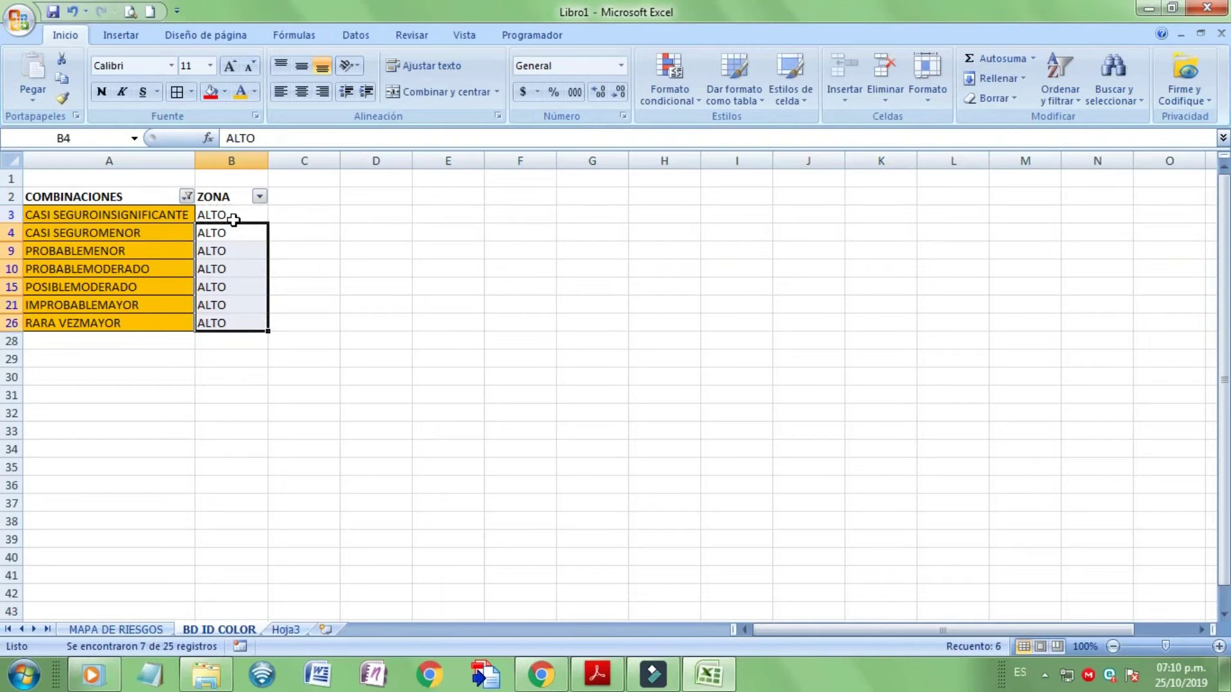
pyautogui.click(232, 232)
pyautogui.click(185, 196)
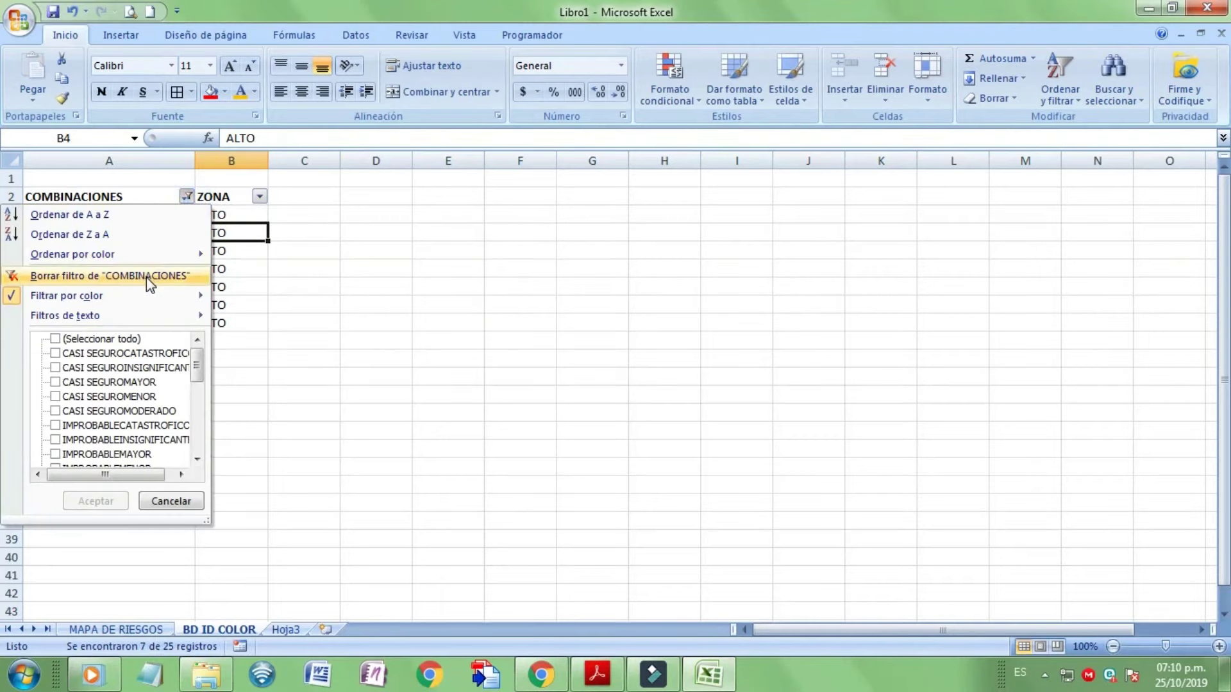
pyautogui.click(146, 277)
# - Back on MAPA DE RIESGOS, set risk row 3's probability to POSIBLE
pyautogui.click(115, 629)
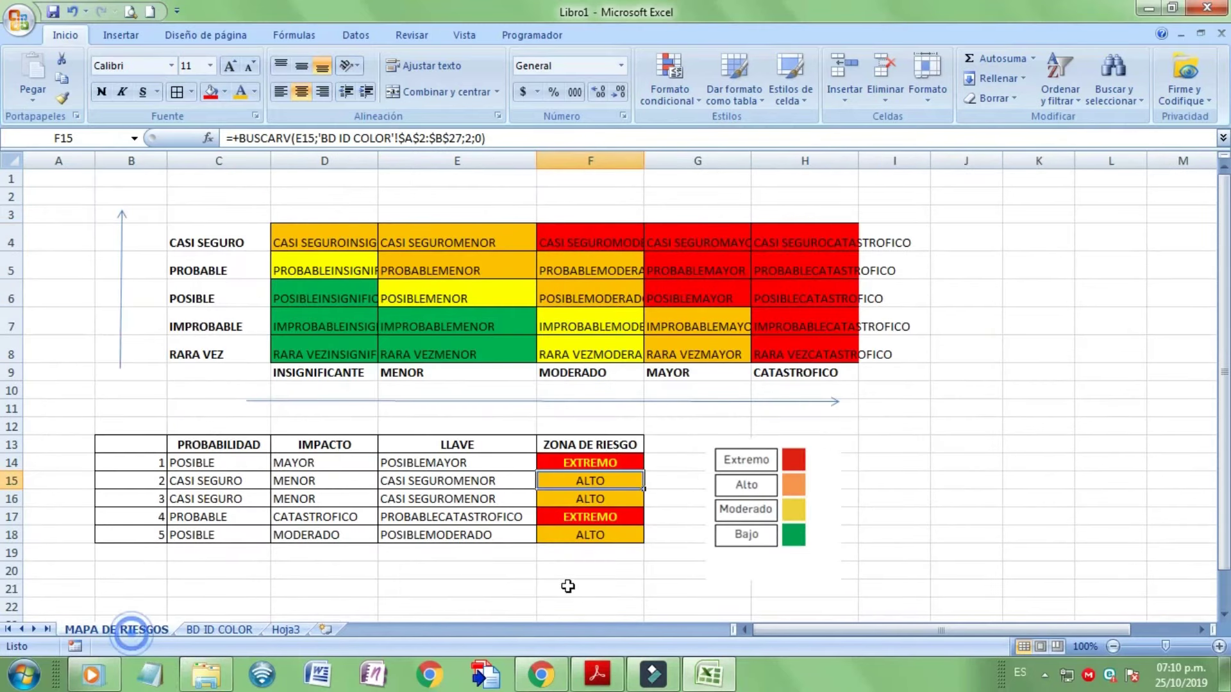
pyautogui.click(644, 563)
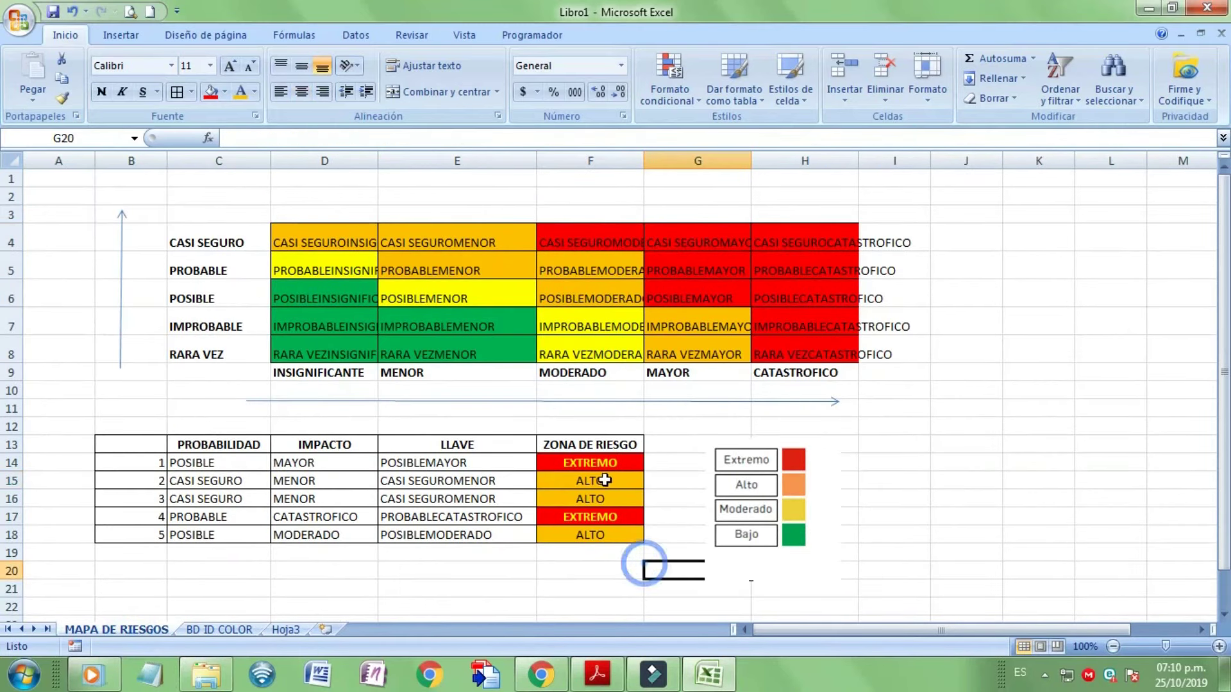
pyautogui.click(321, 496)
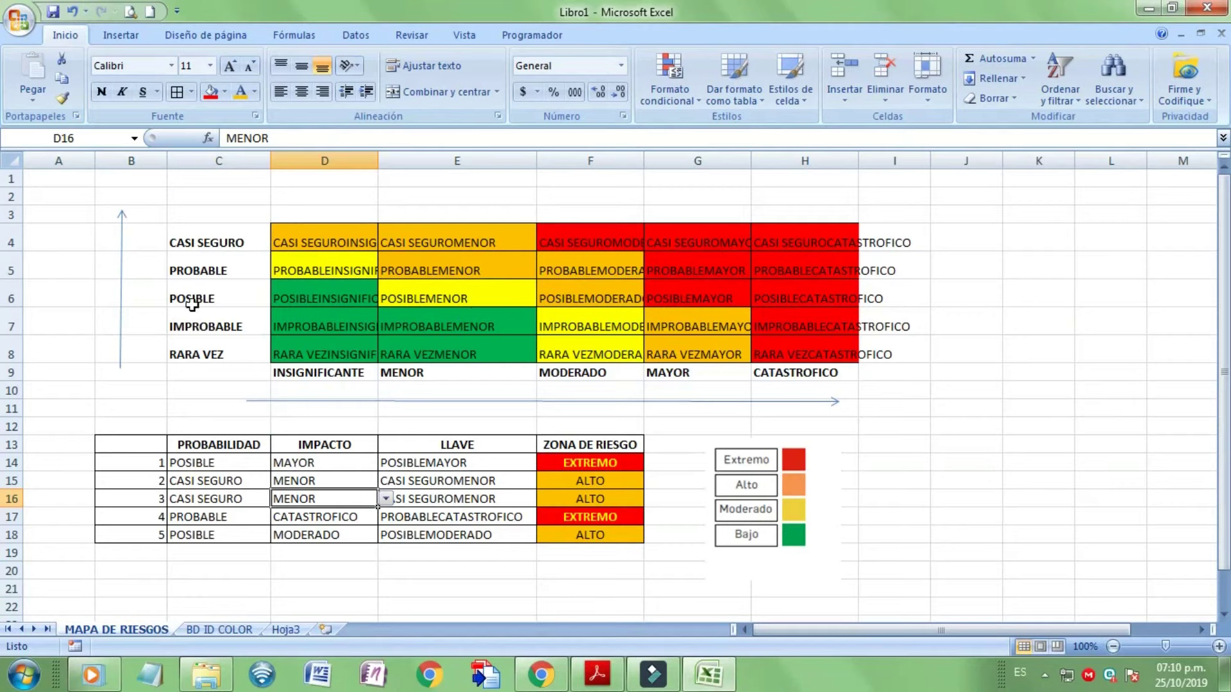
pyautogui.click(221, 499)
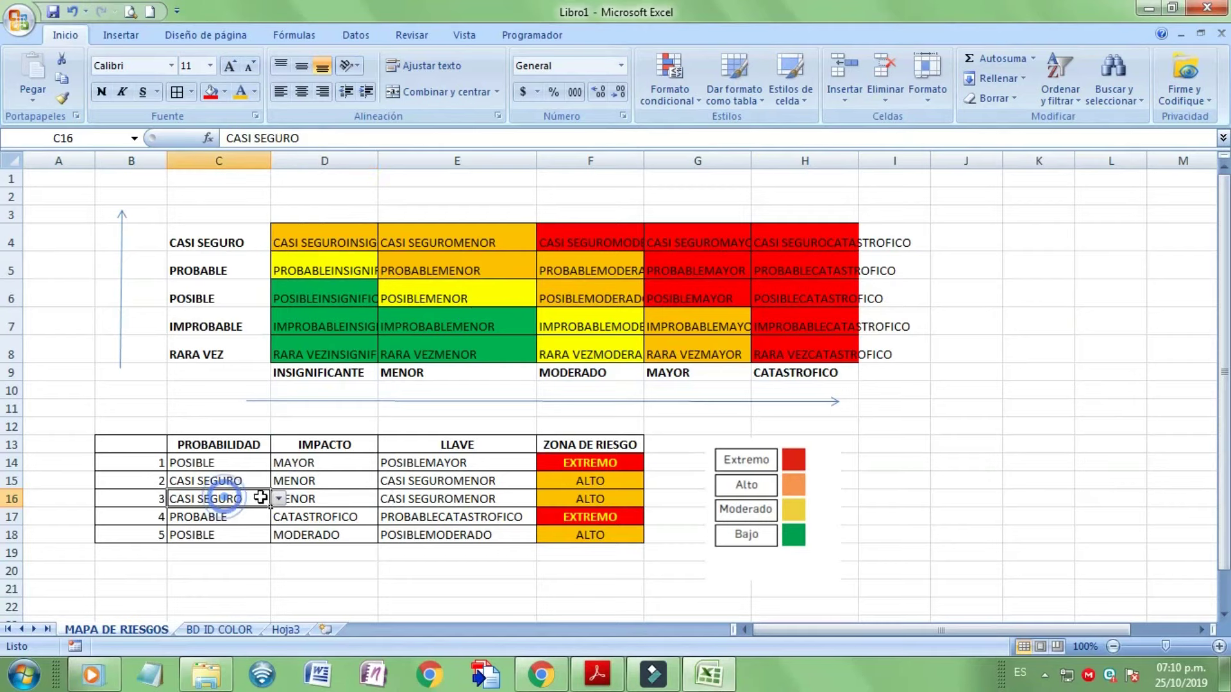
pyautogui.click(277, 500)
pyautogui.click(240, 537)
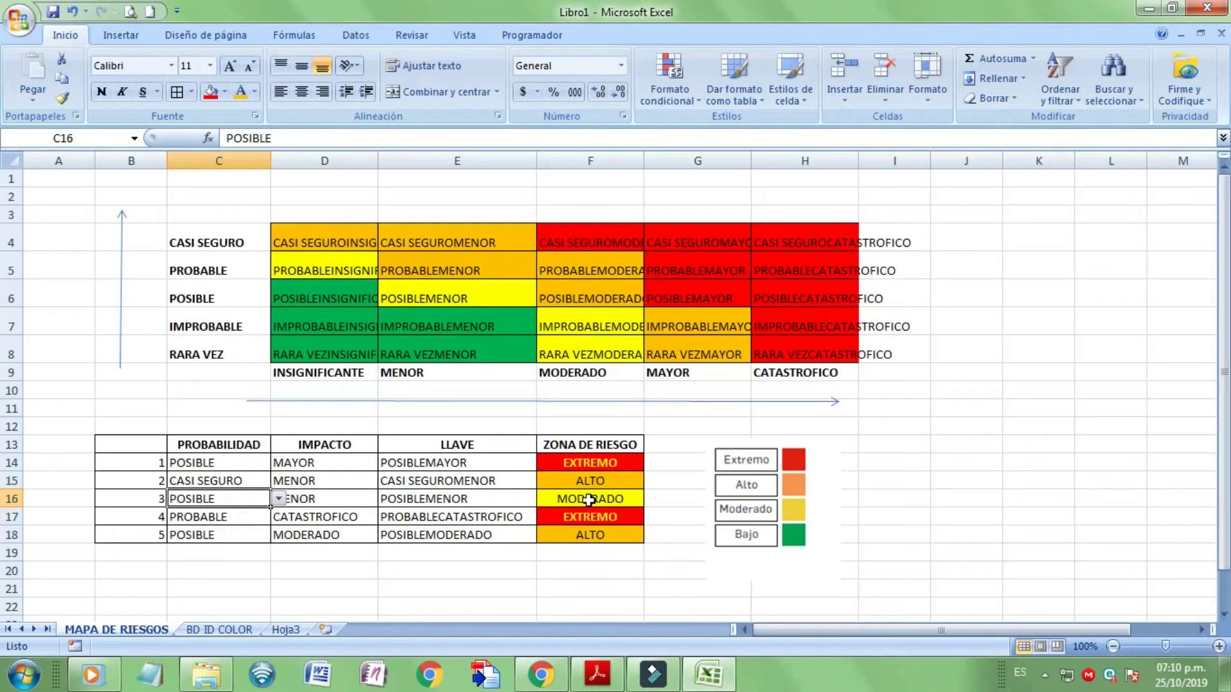
# - Set risk row 5 to IMPROBABLE probability with INSIGNIFICANTE impact
pyautogui.click(247, 535)
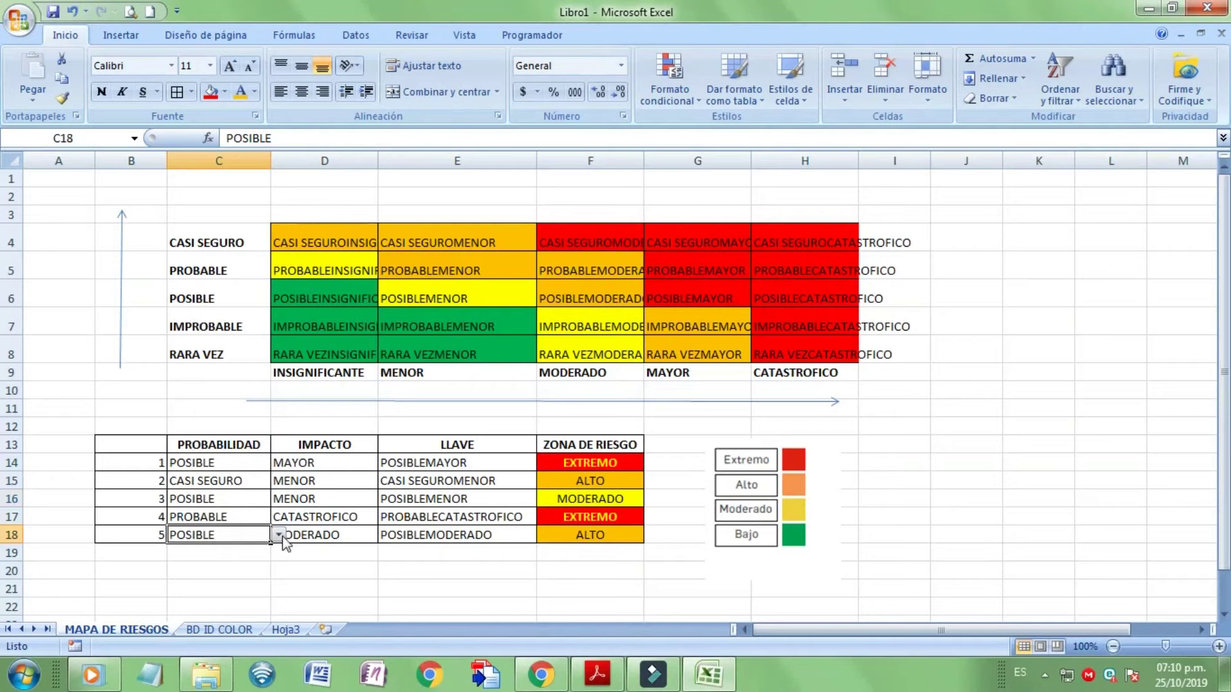
pyautogui.click(278, 535)
pyautogui.click(257, 583)
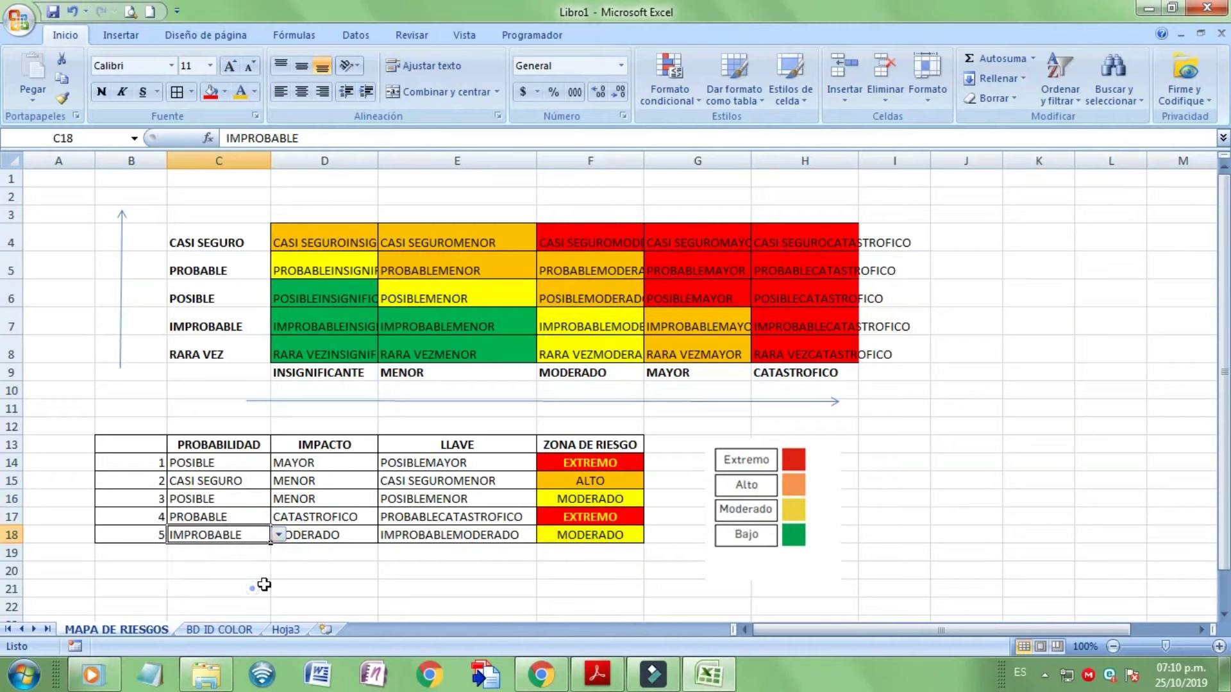
pyautogui.click(352, 541)
pyautogui.click(382, 542)
pyautogui.click(371, 536)
pyautogui.click(385, 534)
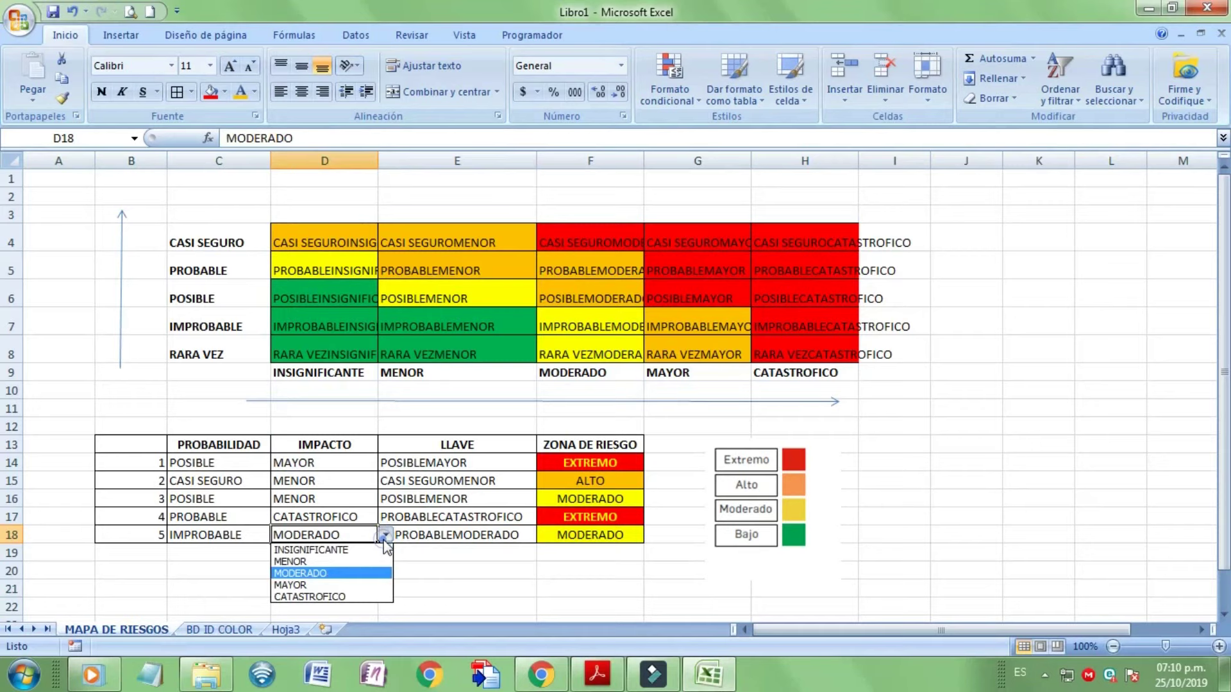
pyautogui.click(359, 550)
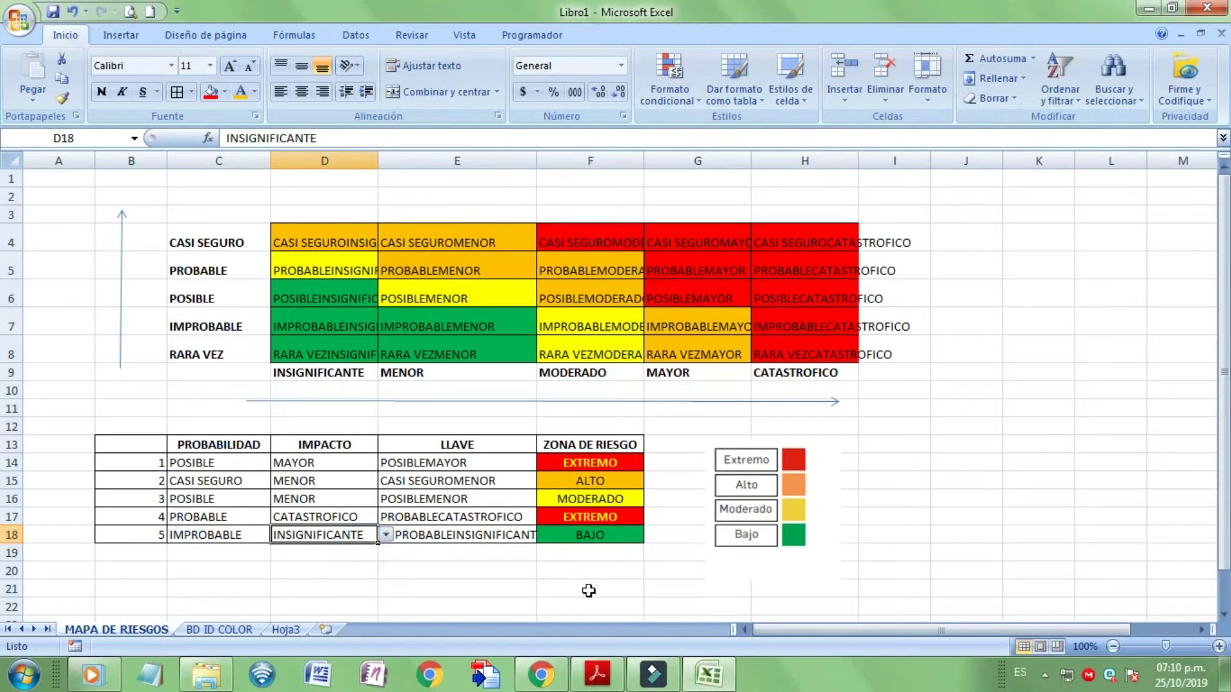
pyautogui.click(710, 471)
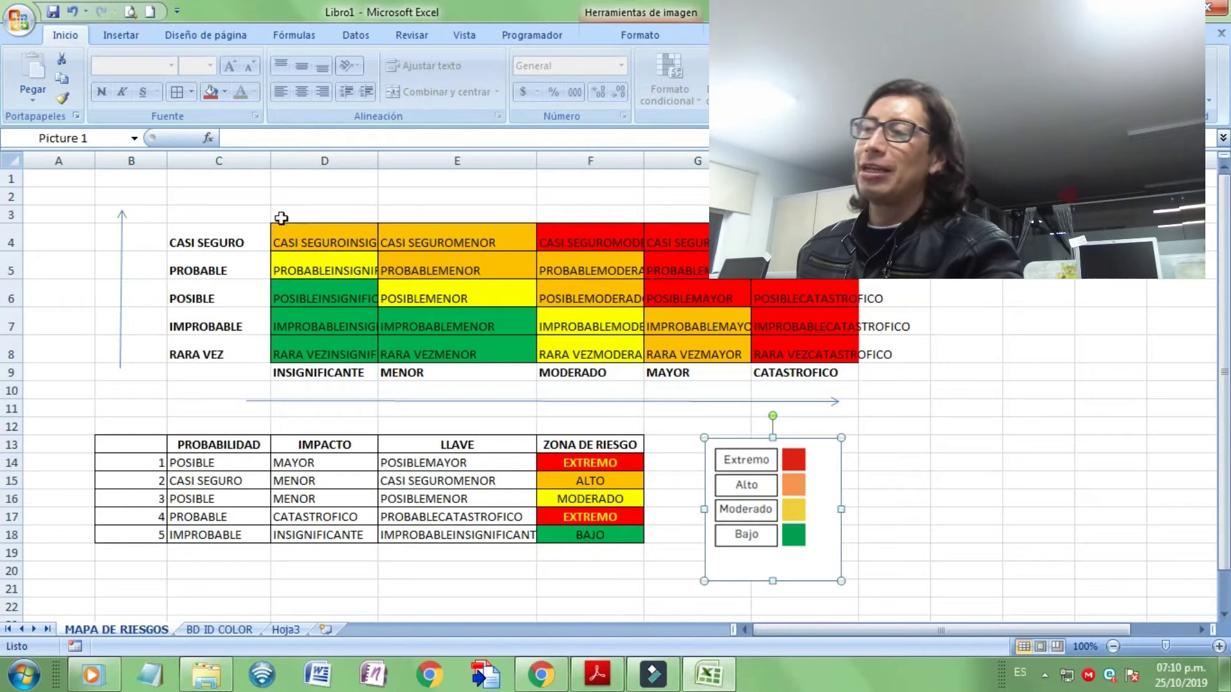
pyautogui.moveTo(278, 209); pyautogui.dragTo(805, 372)
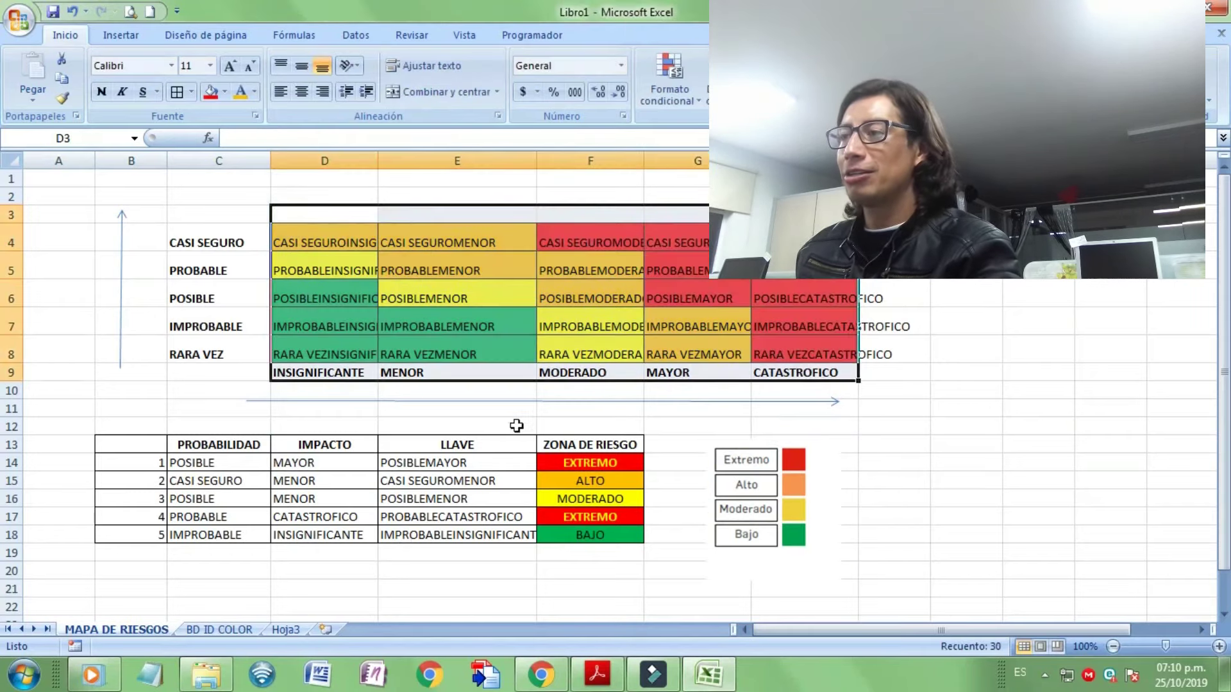
pyautogui.moveTo(352, 239); pyautogui.dragTo(830, 367)
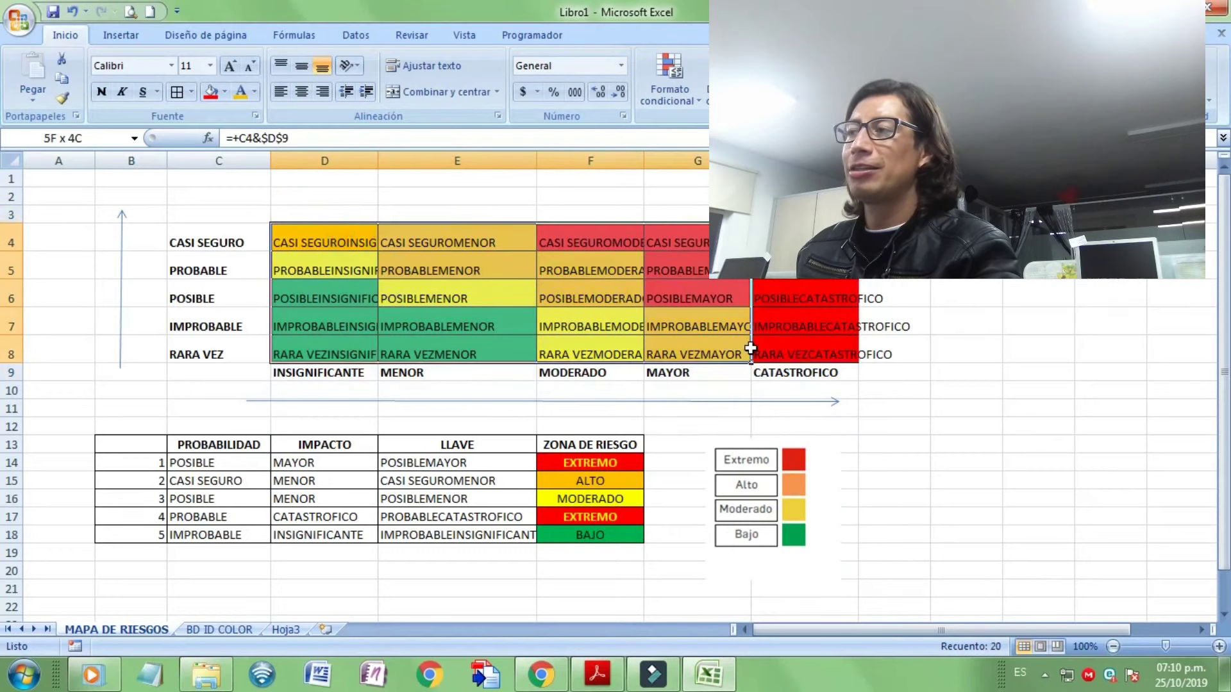
pyautogui.click(830, 369)
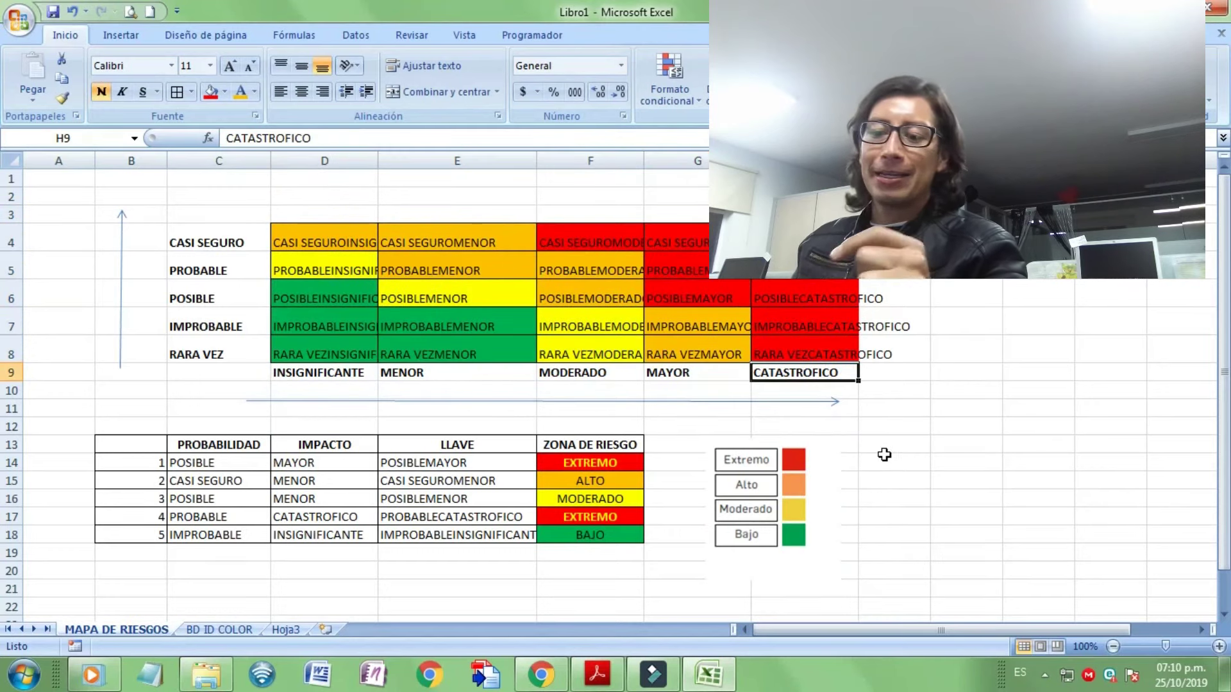
pyautogui.click(994, 478)
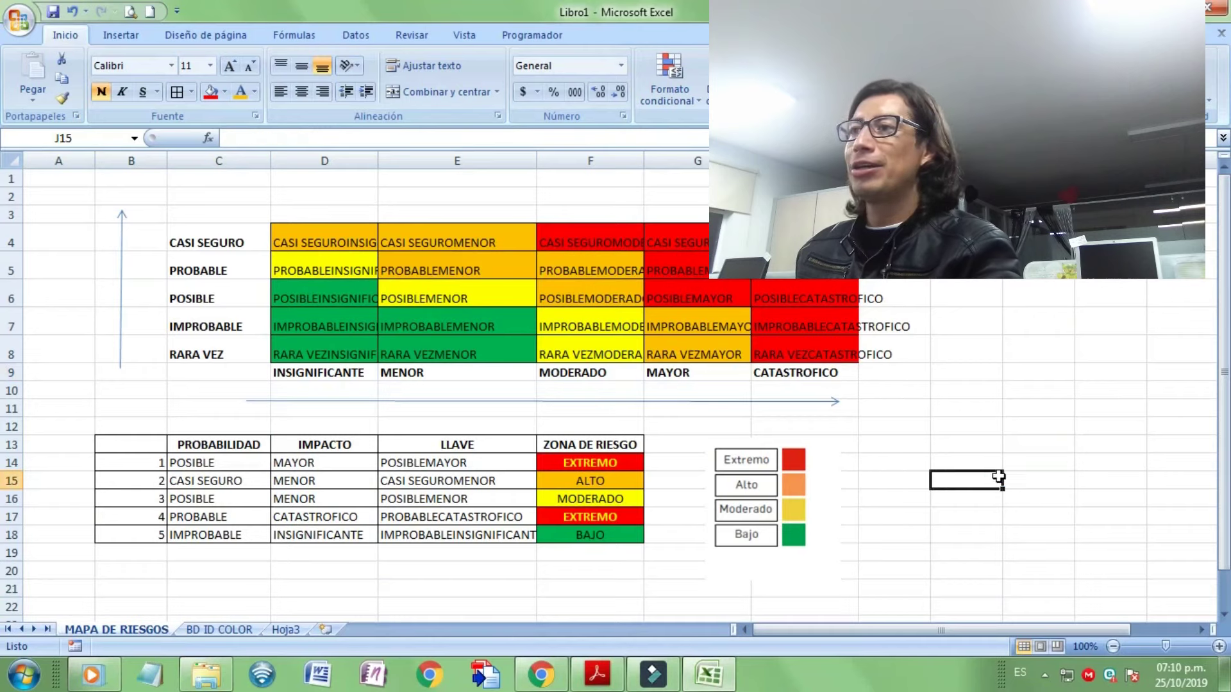